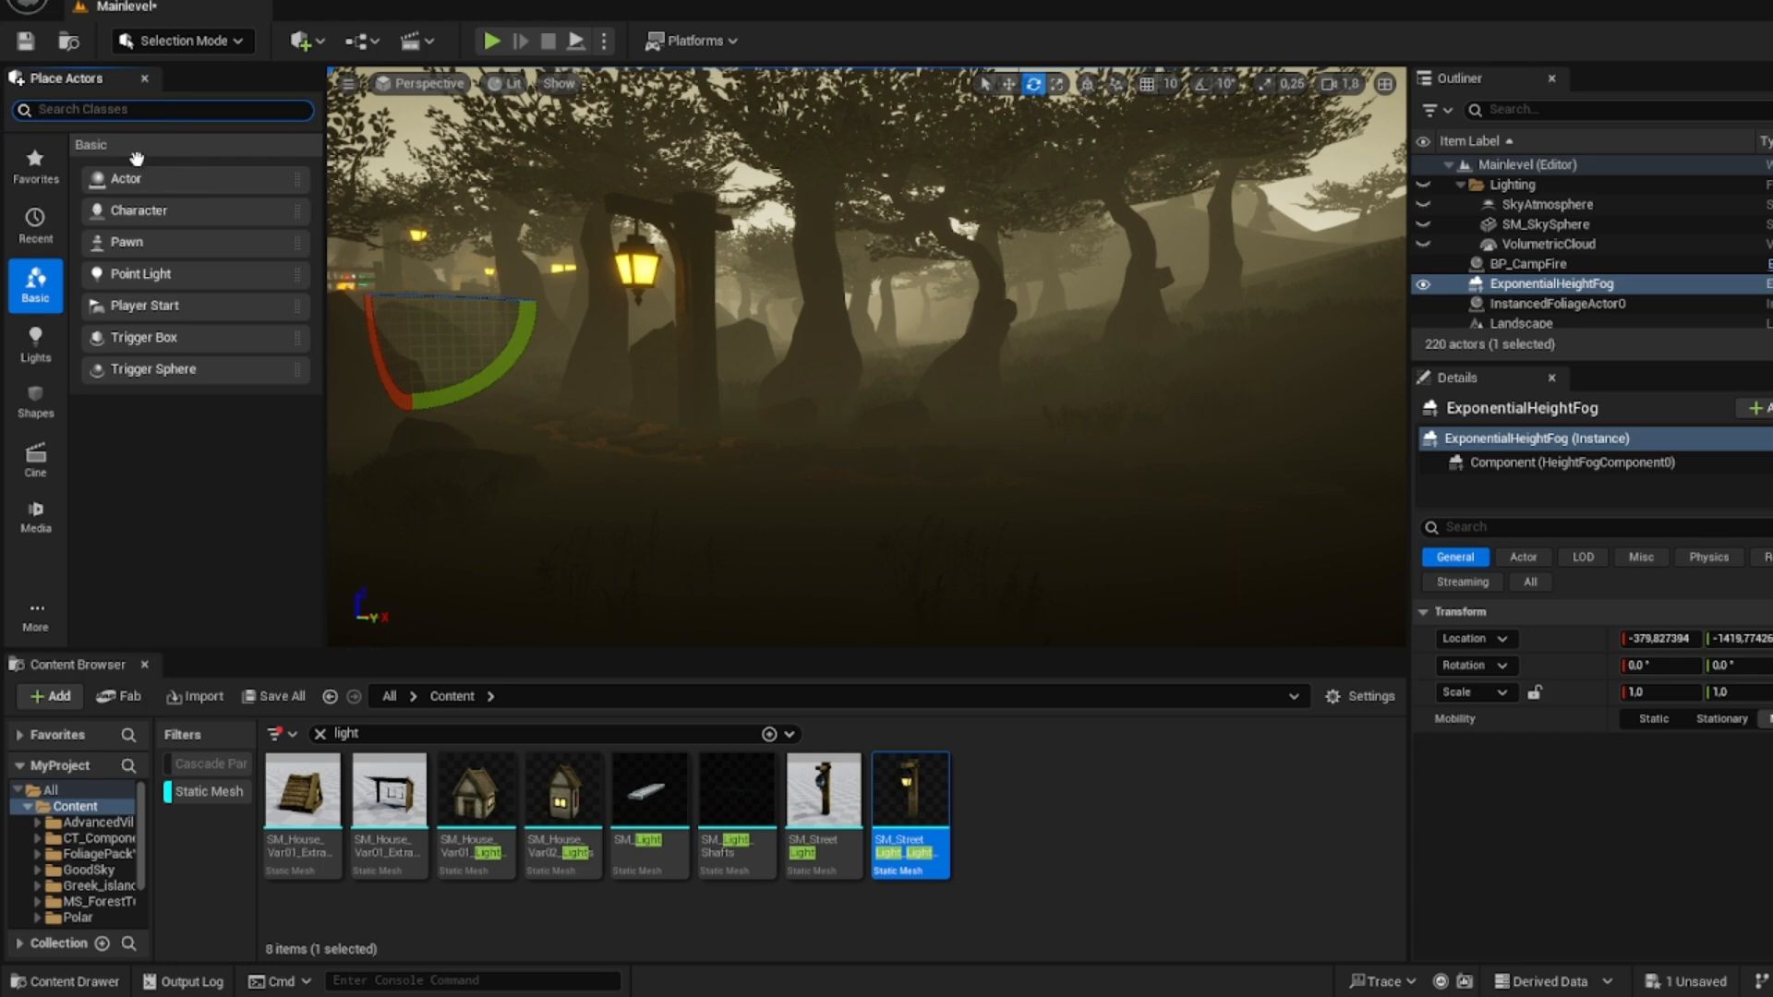
# - Place a directional light and a sky light in the level near the stone path
pyautogui.click(37, 344)
pyautogui.moveTo(202, 189); pyautogui.dragTo(937, 399)
pyautogui.moveTo(159, 295); pyautogui.dragTo(813, 462)
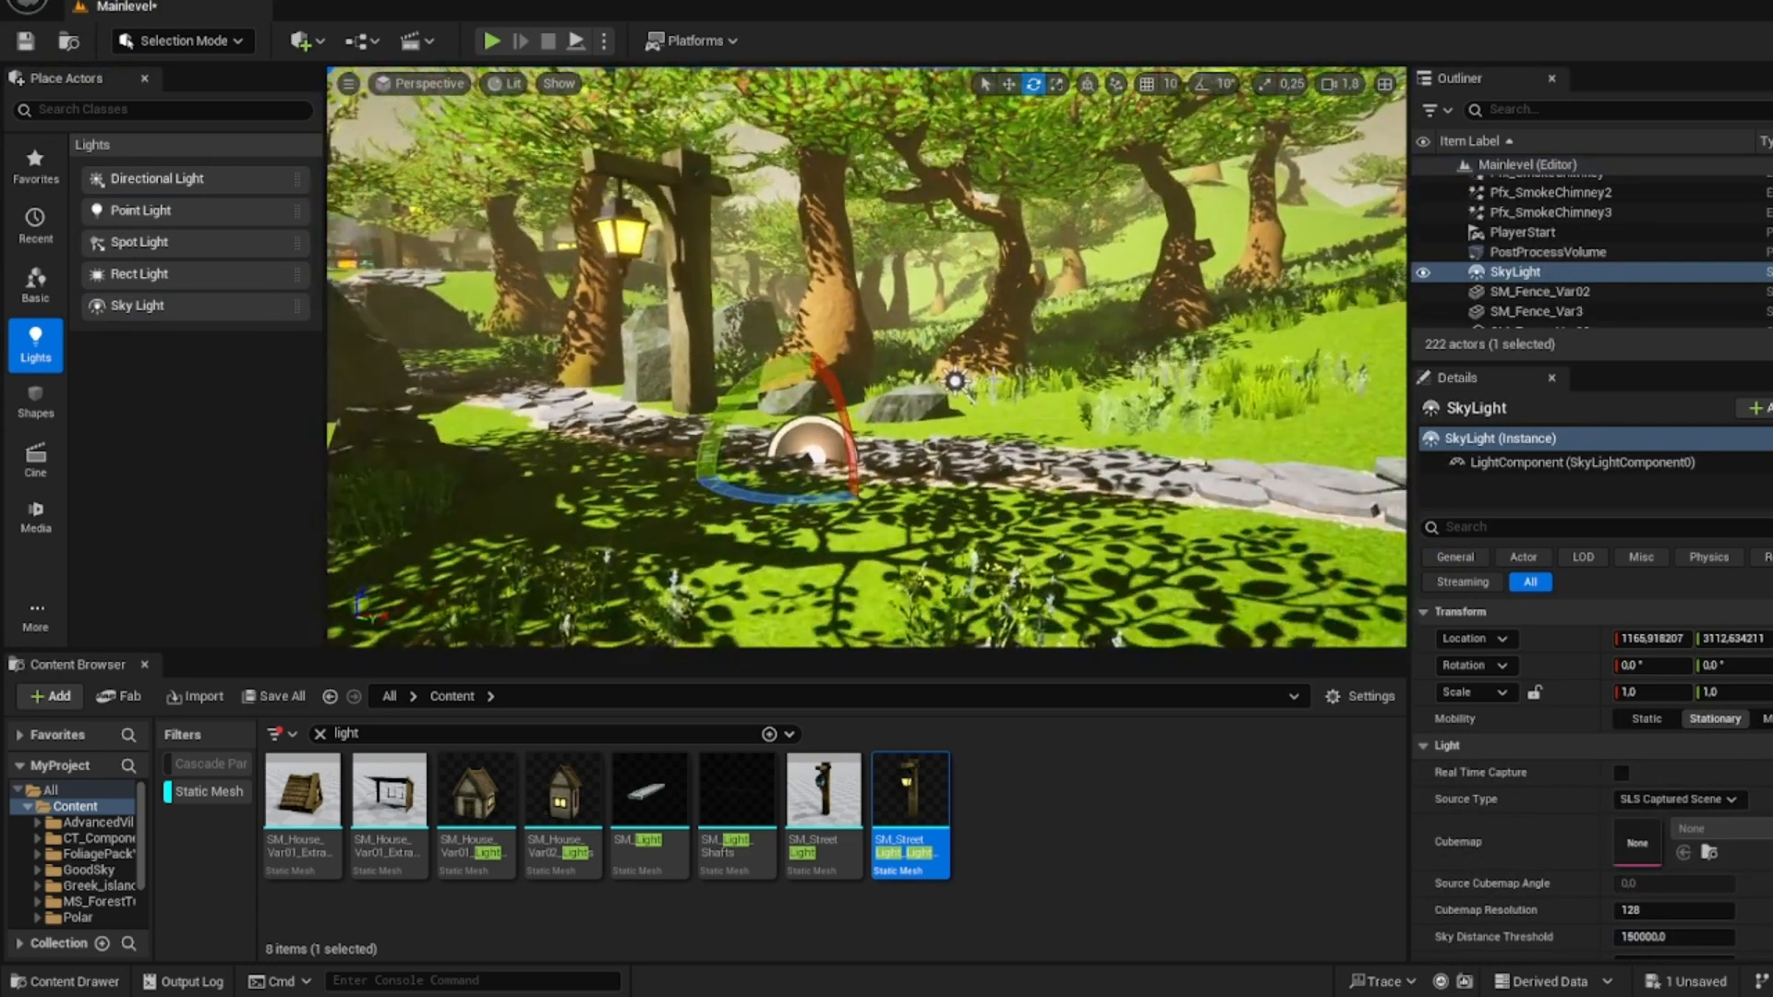
# - Rotate the directional light to 180° on X and about -128.87° on Y
pyautogui.click(957, 383)
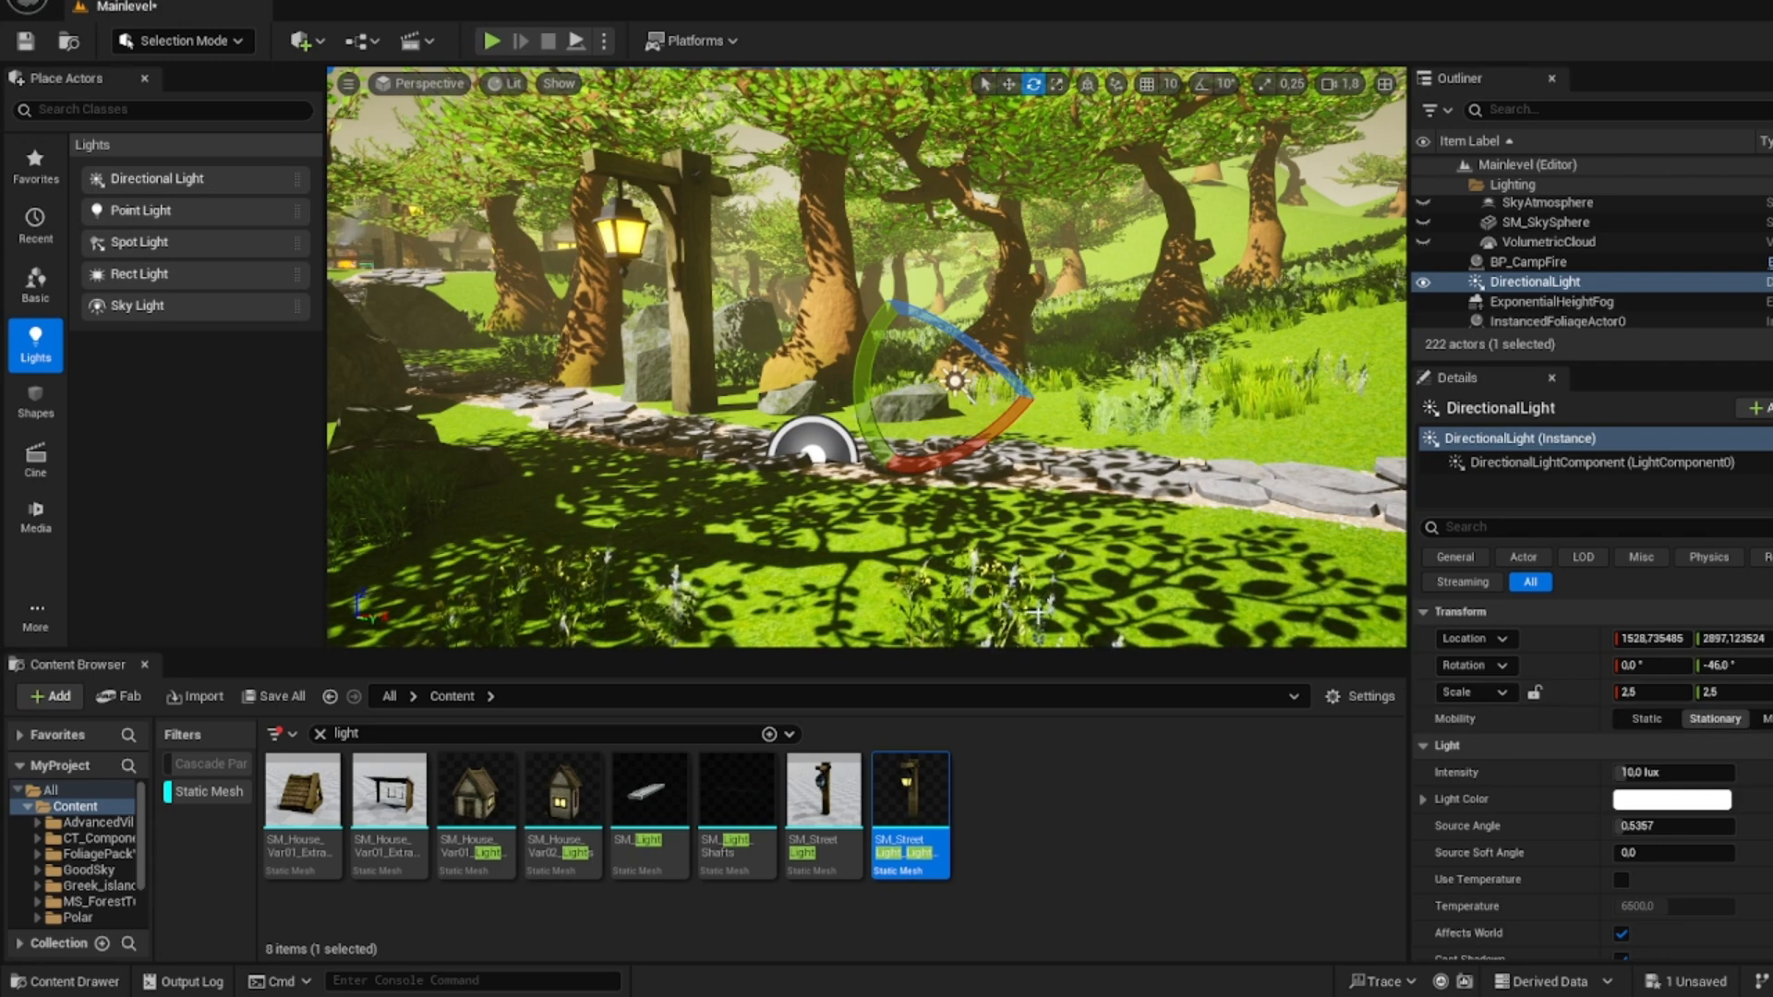
pyautogui.moveTo(879, 453); pyautogui.dragTo(1025, 487)
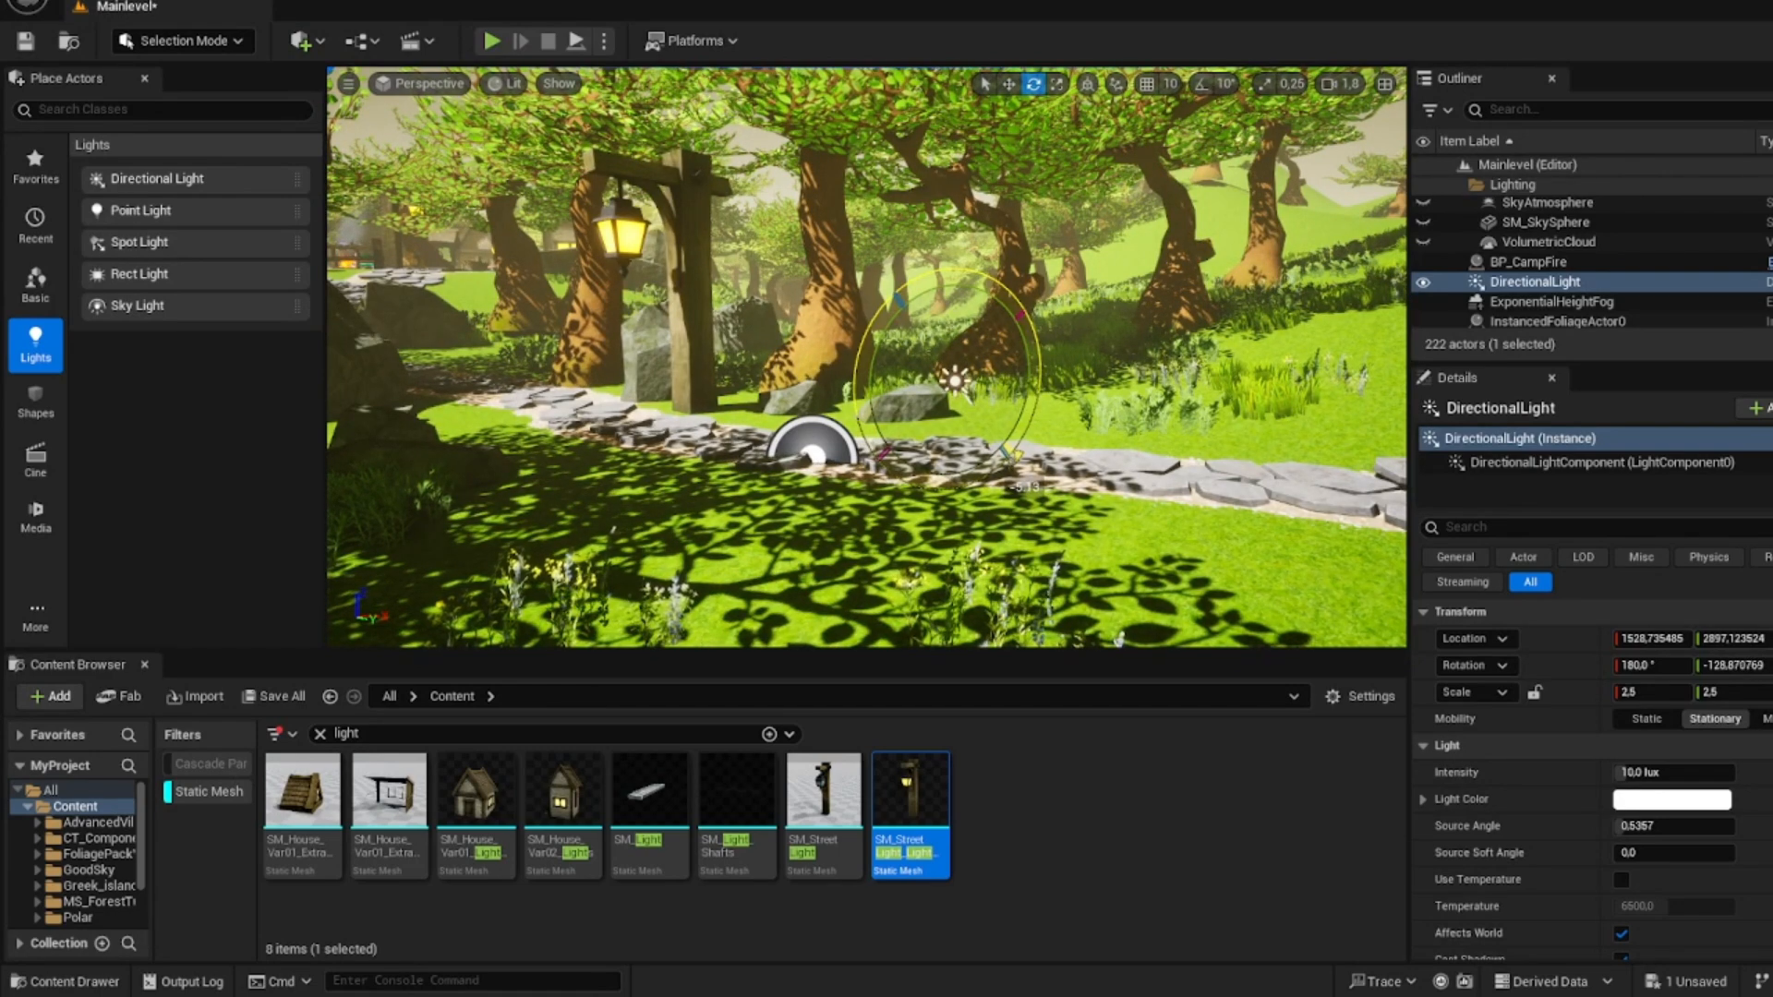
pyautogui.moveTo(1025, 487); pyautogui.dragTo(1026, 487)
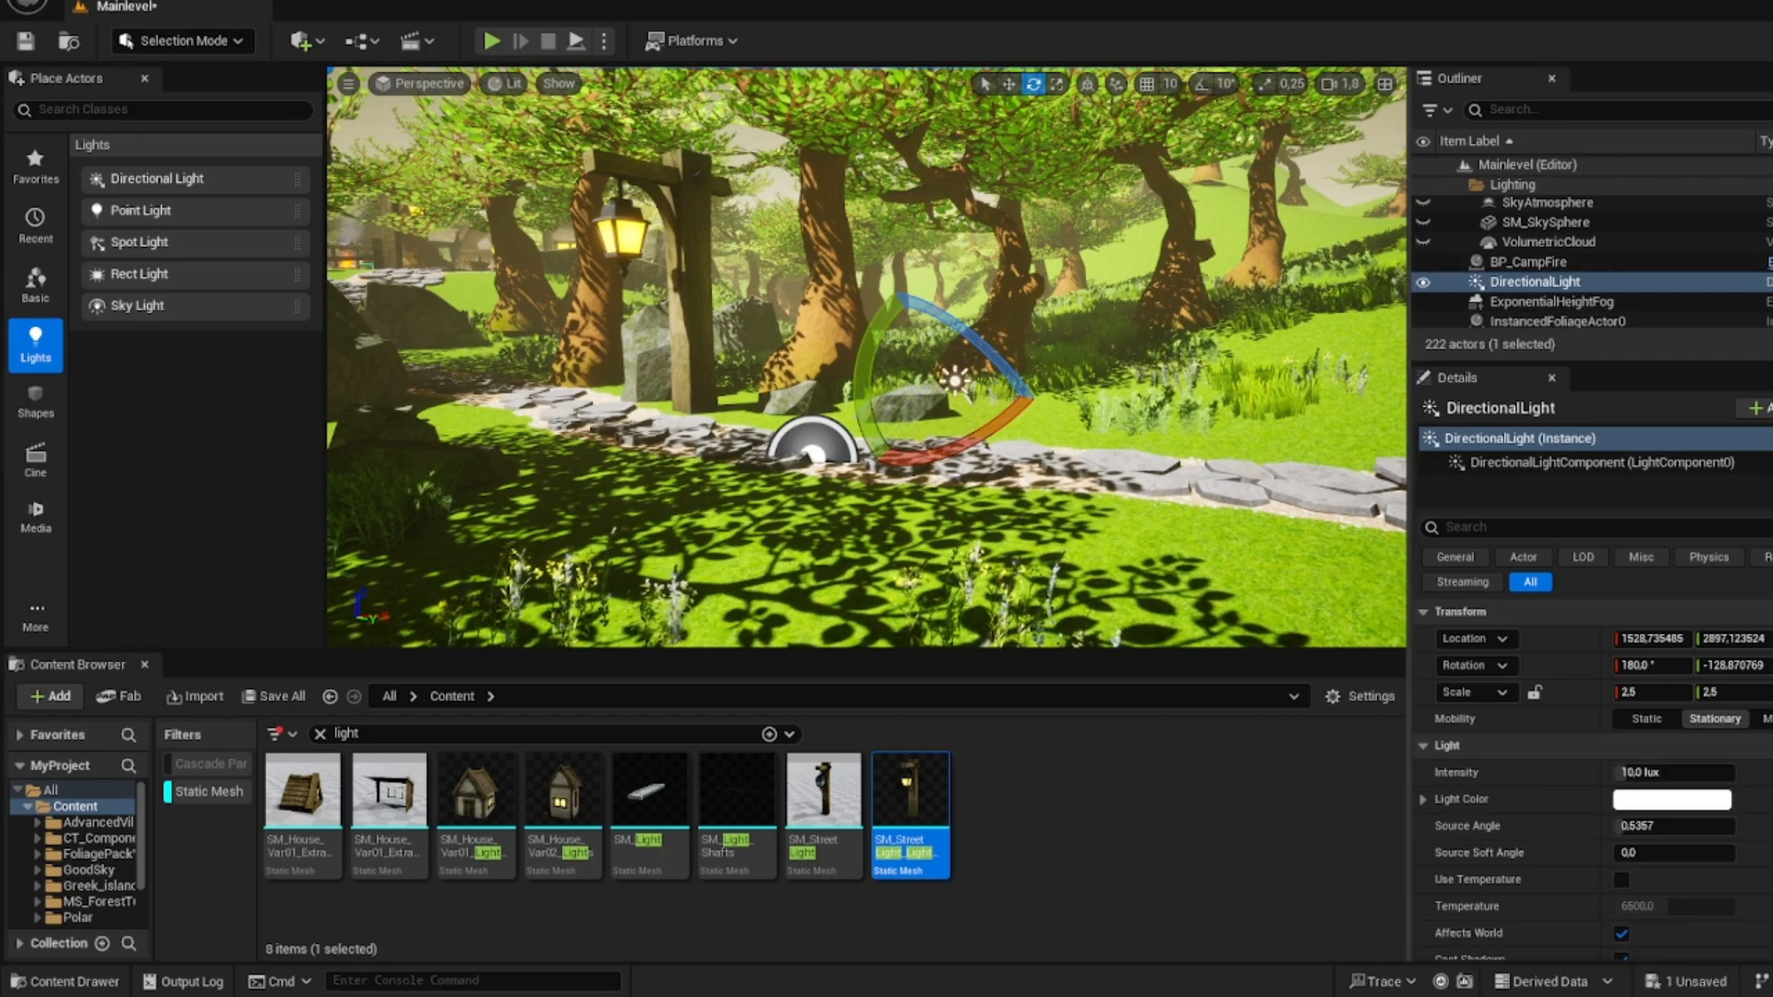
# - Set the mobility of both the directional light and the sky light to Movable
pyautogui.click(814, 443)
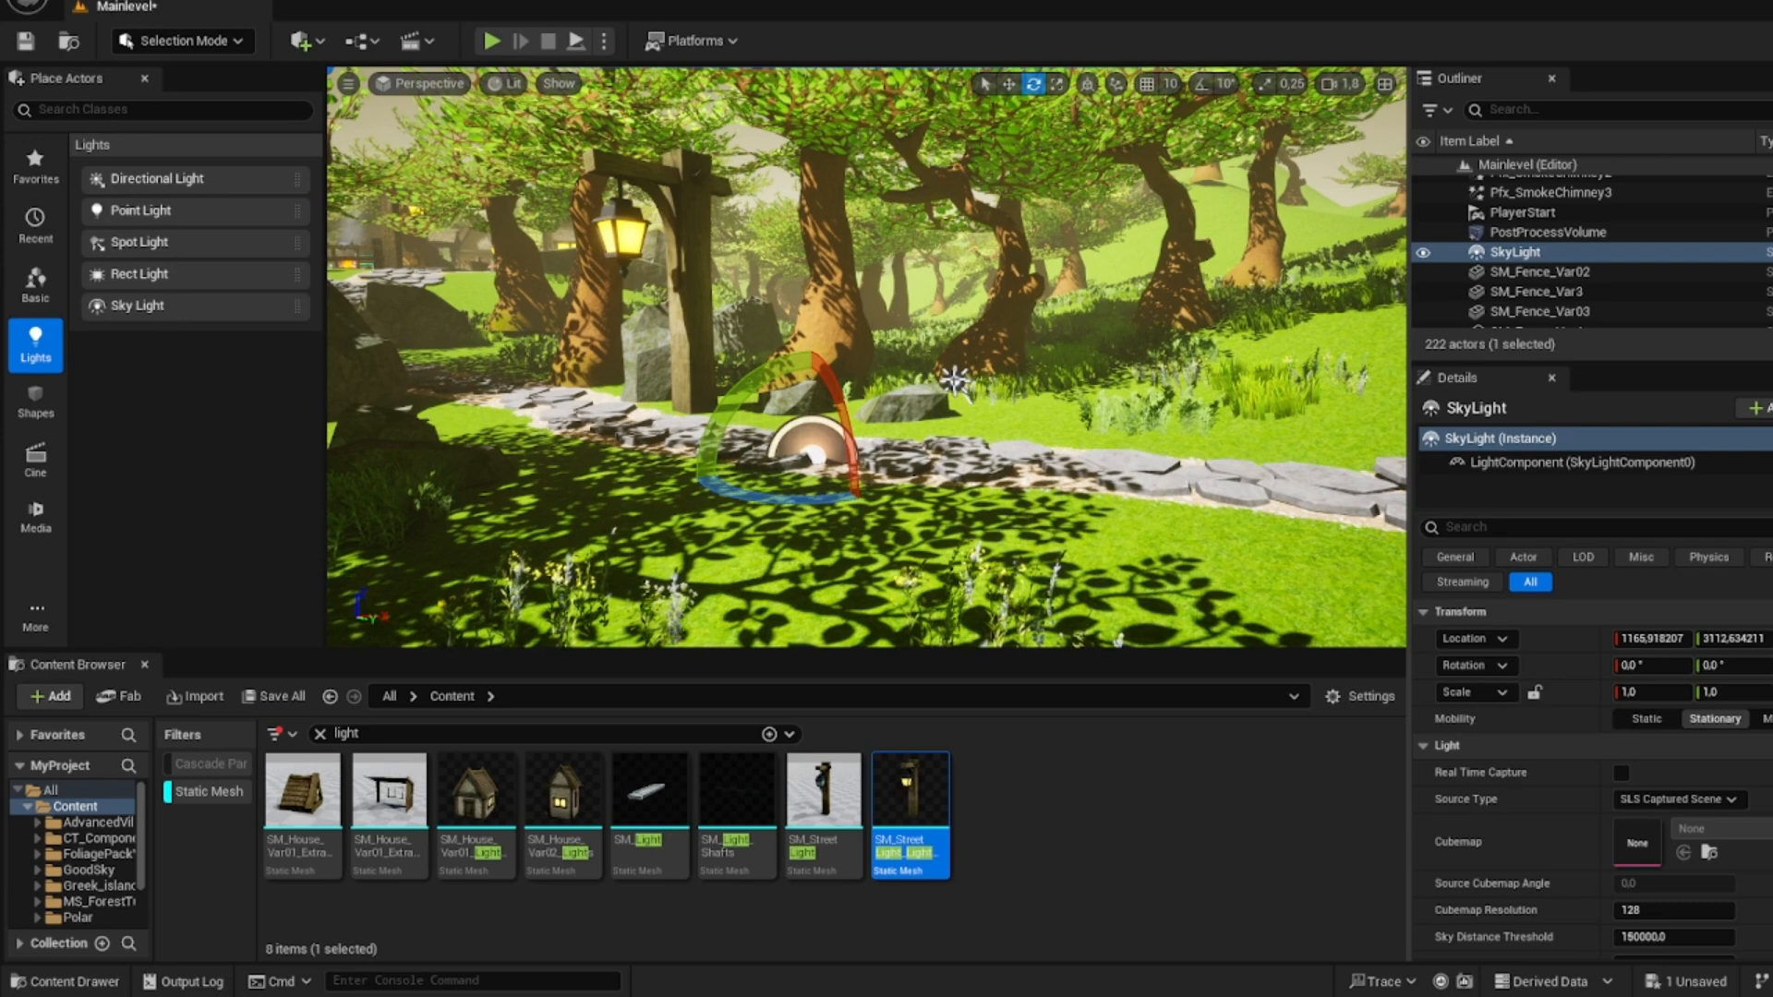
pyautogui.click(955, 379)
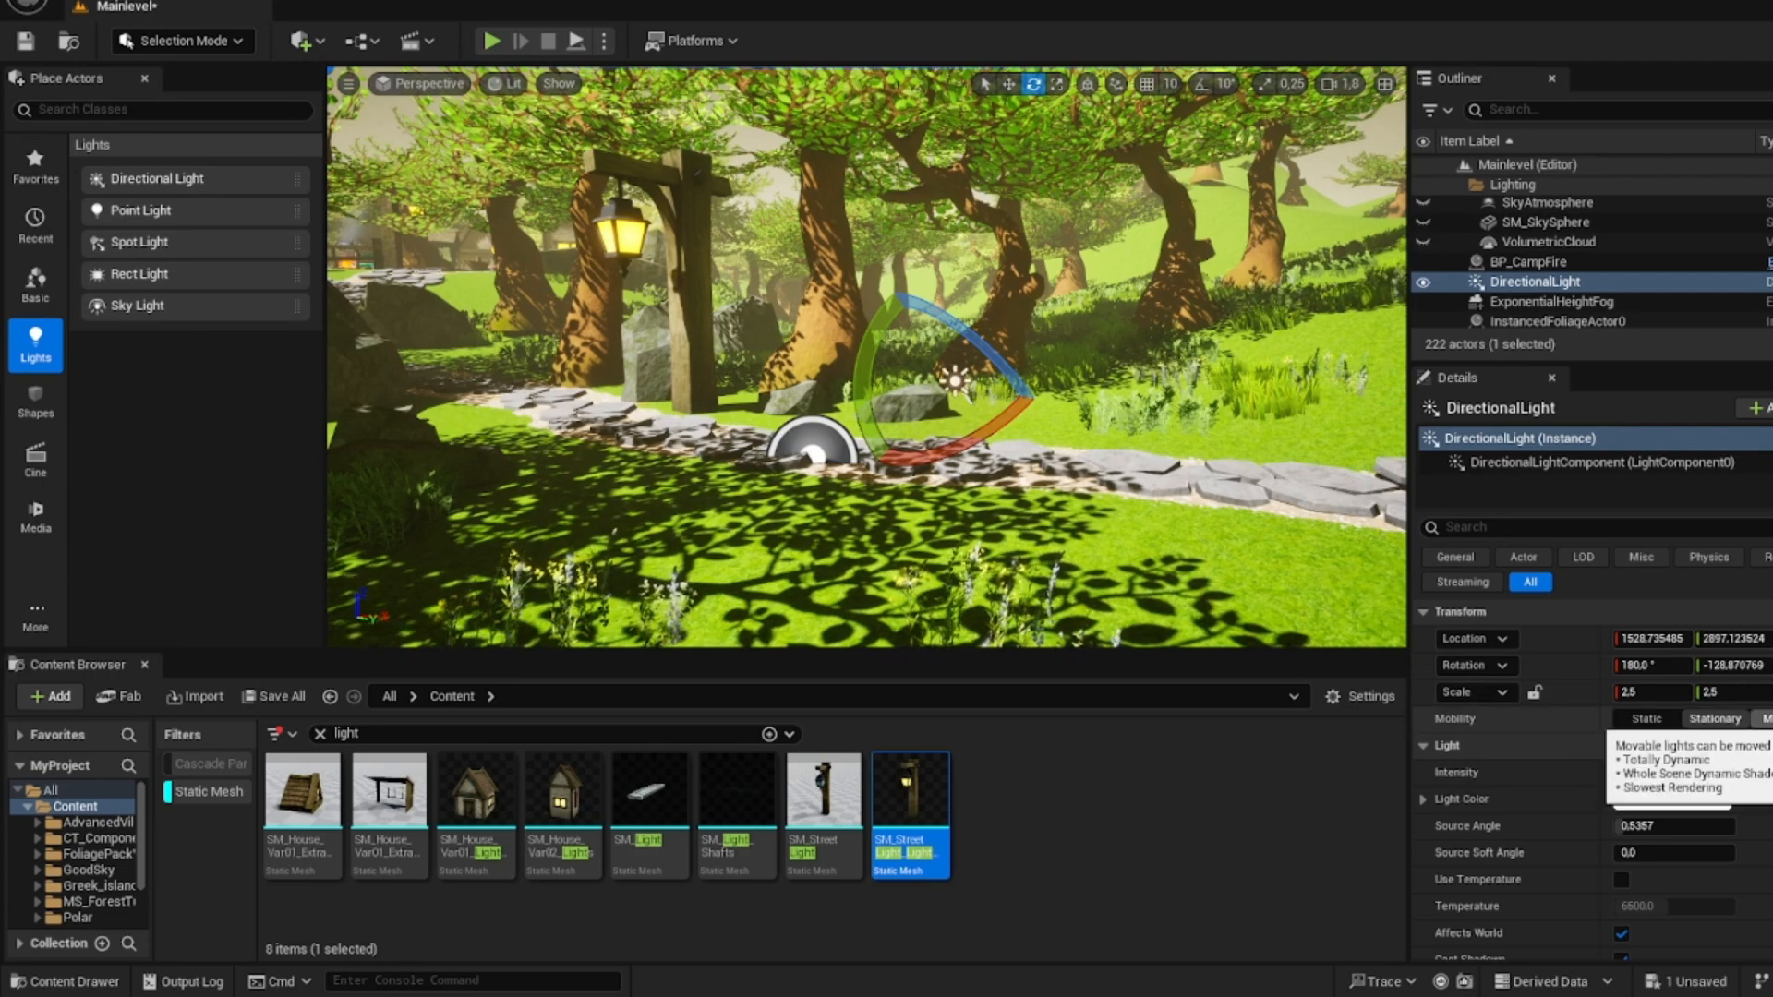
pyautogui.click(1764, 719)
pyautogui.click(813, 445)
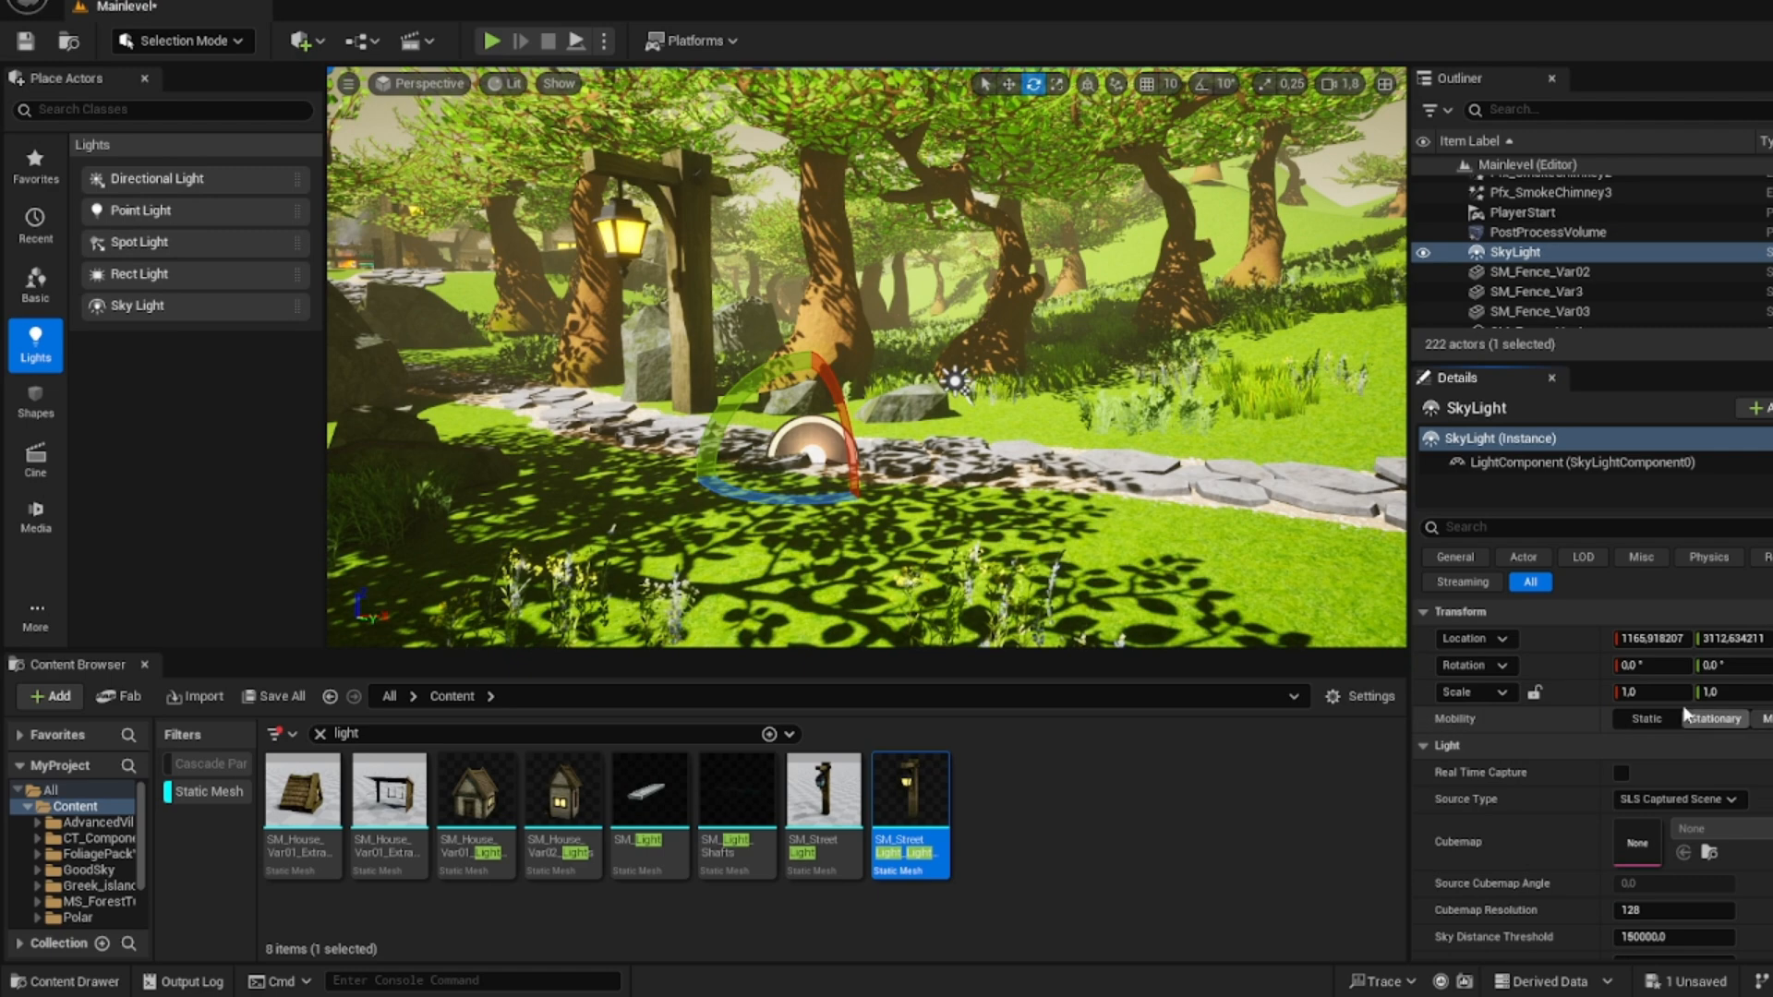
# - Delete the sky light to compare the shadows without it, and undo the deletion
pyautogui.press('w')
pyautogui.moveTo(1016, 407); pyautogui.dragTo(1021, 499, button='right')
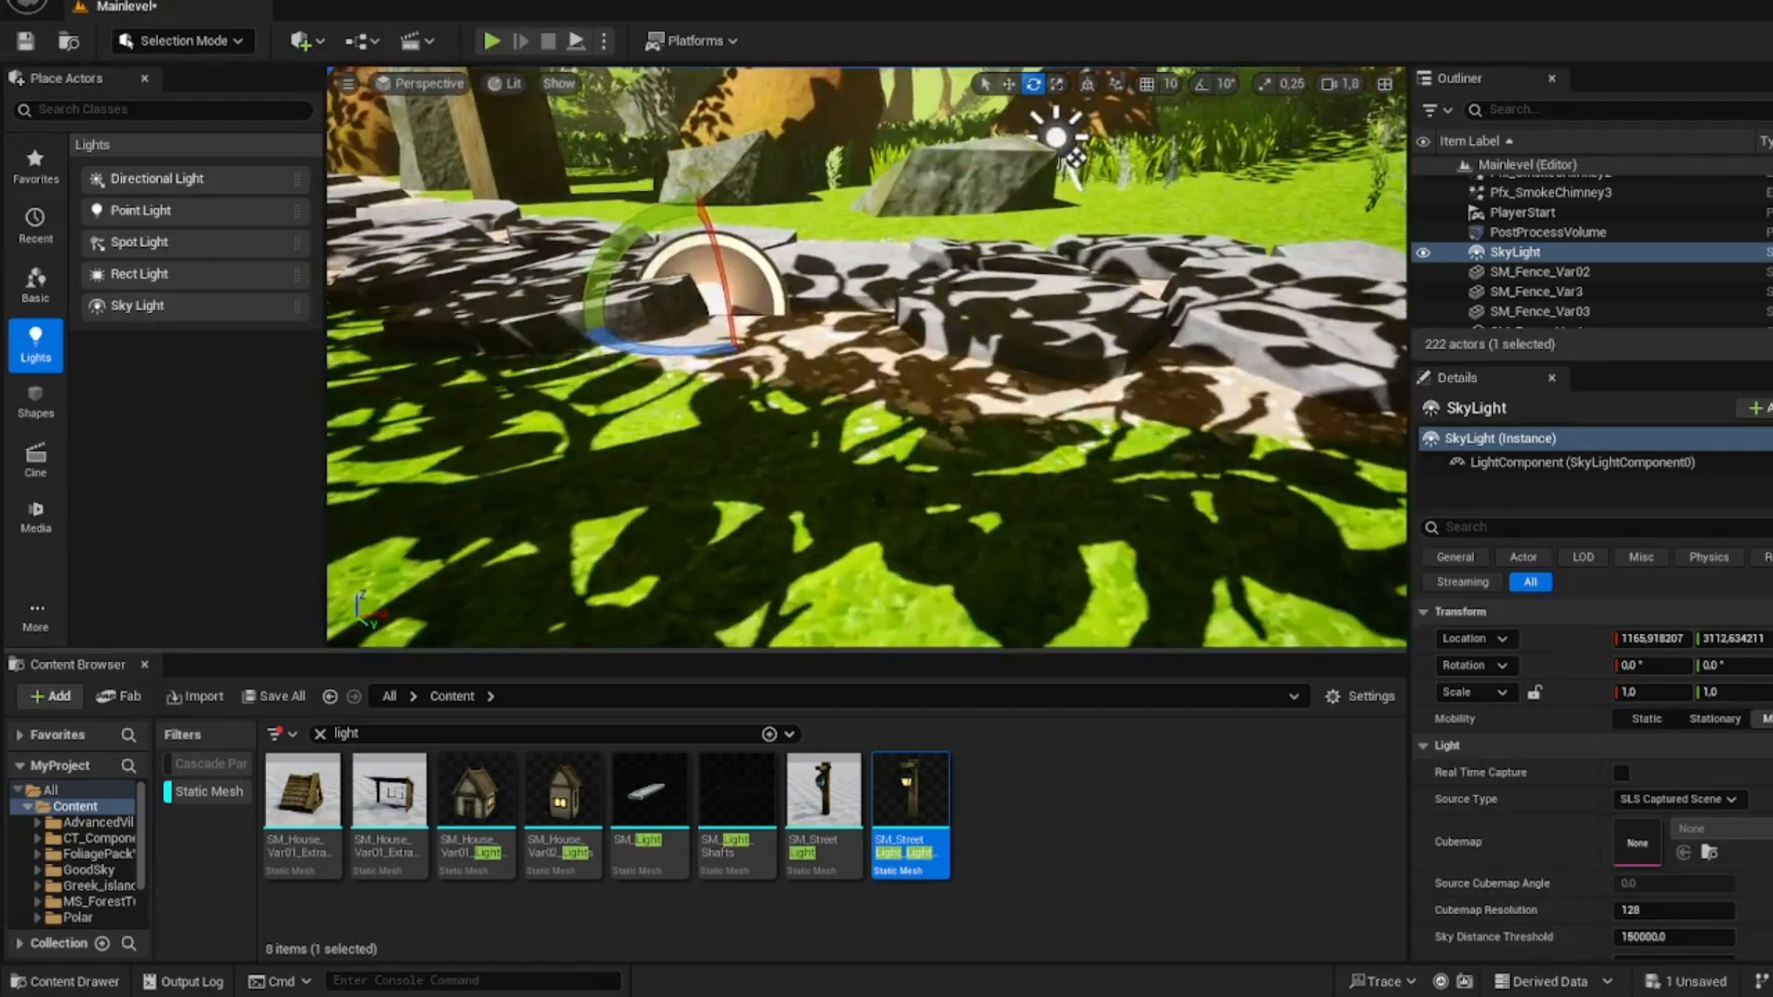
pyautogui.press('Delete')
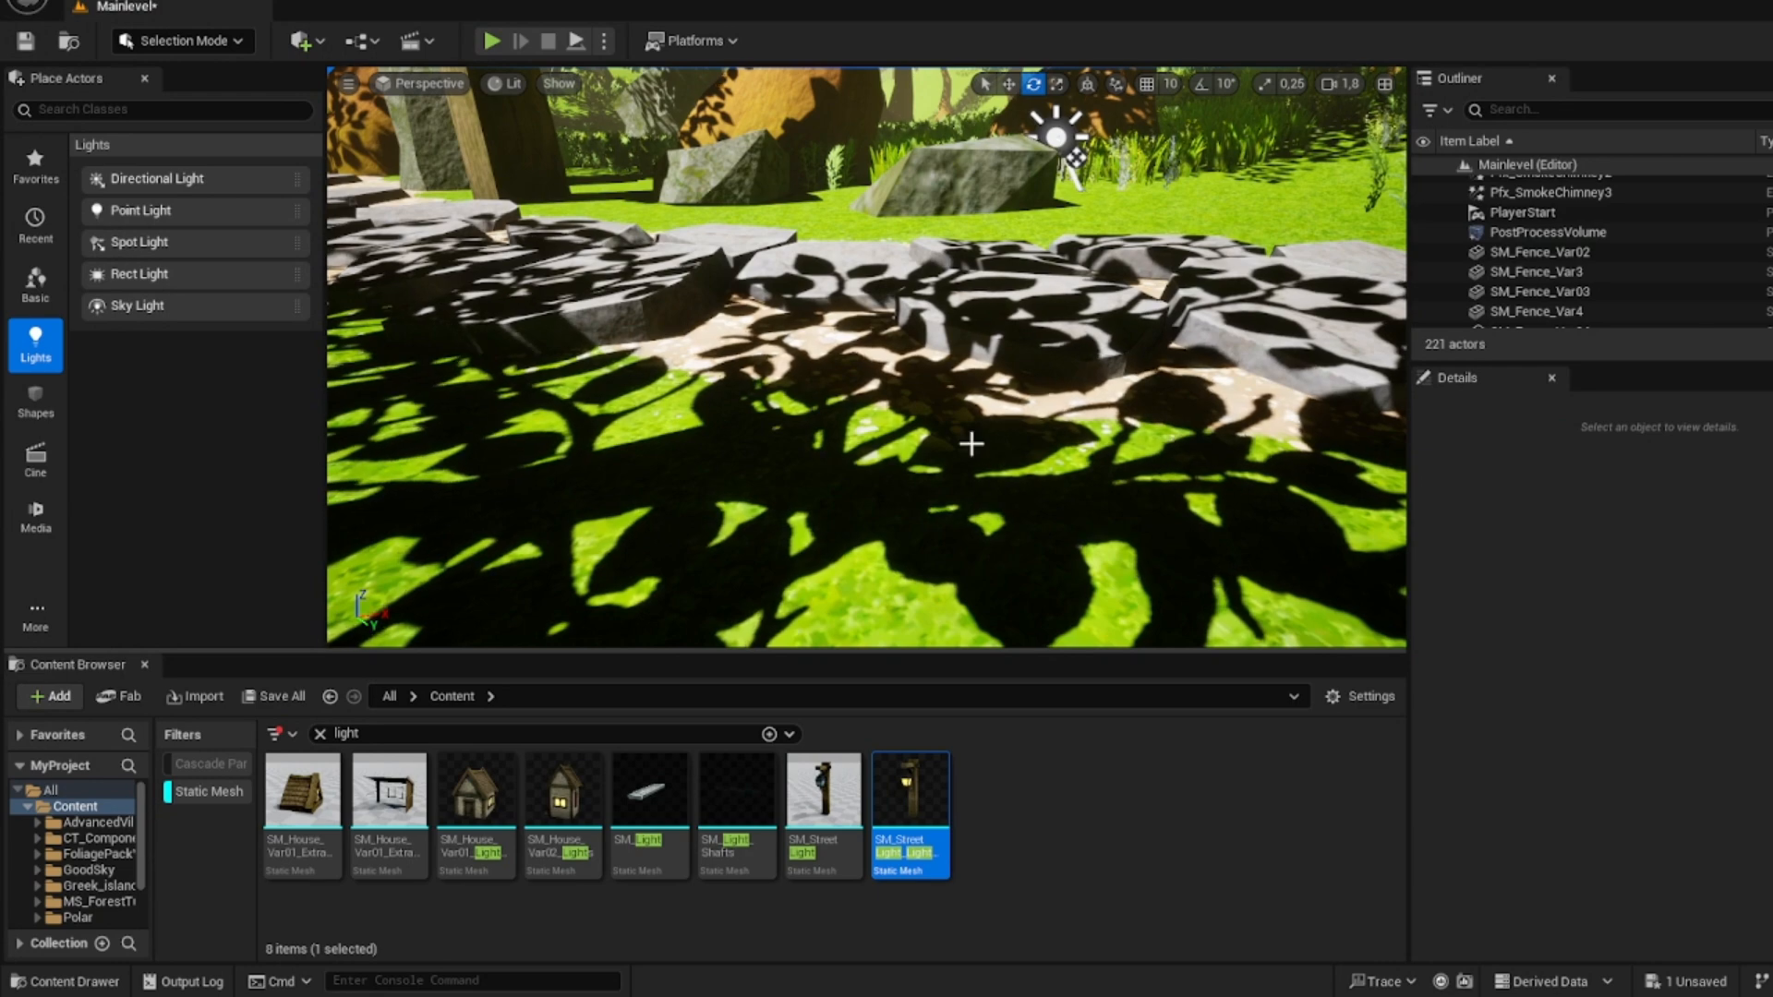
pyautogui.hotkey('ctrl', 'z')
# - Set the sky light's Intensity Scale to 4.0
pyautogui.scroll(-6, 868, 360)
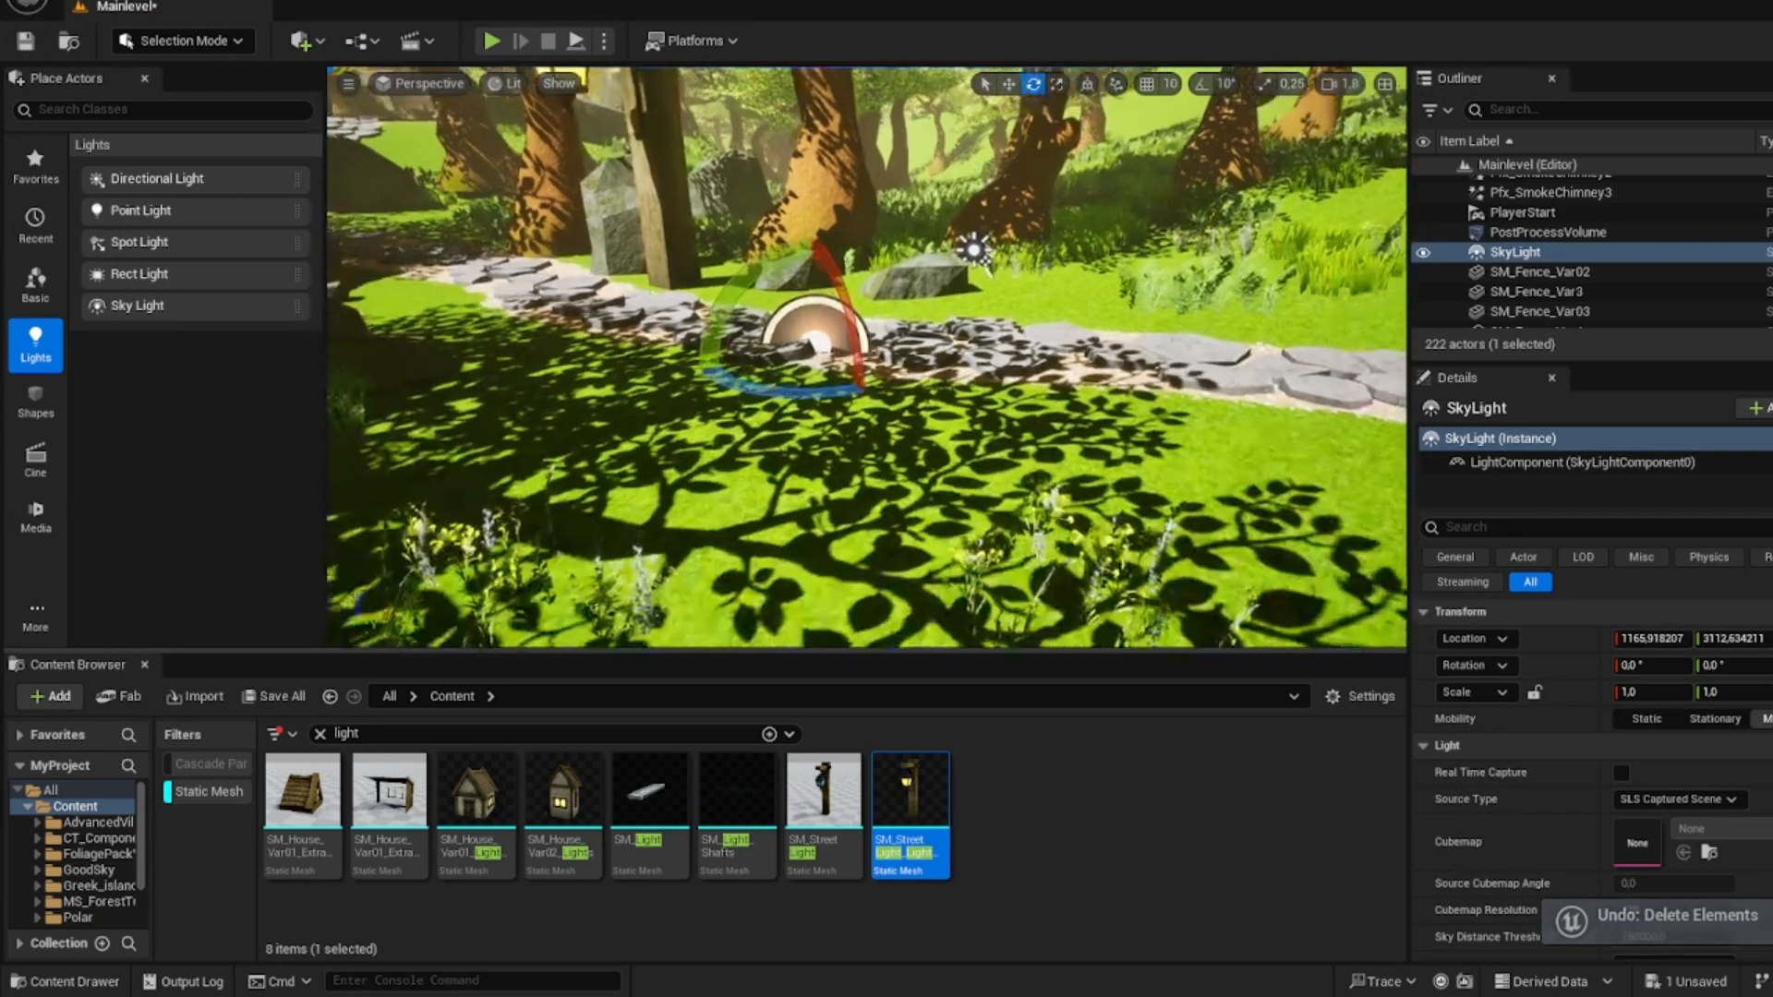
pyautogui.scroll(-3, 1736, 785)
pyautogui.moveTo(1109, 416); pyautogui.dragTo(1009, 412, button='right')
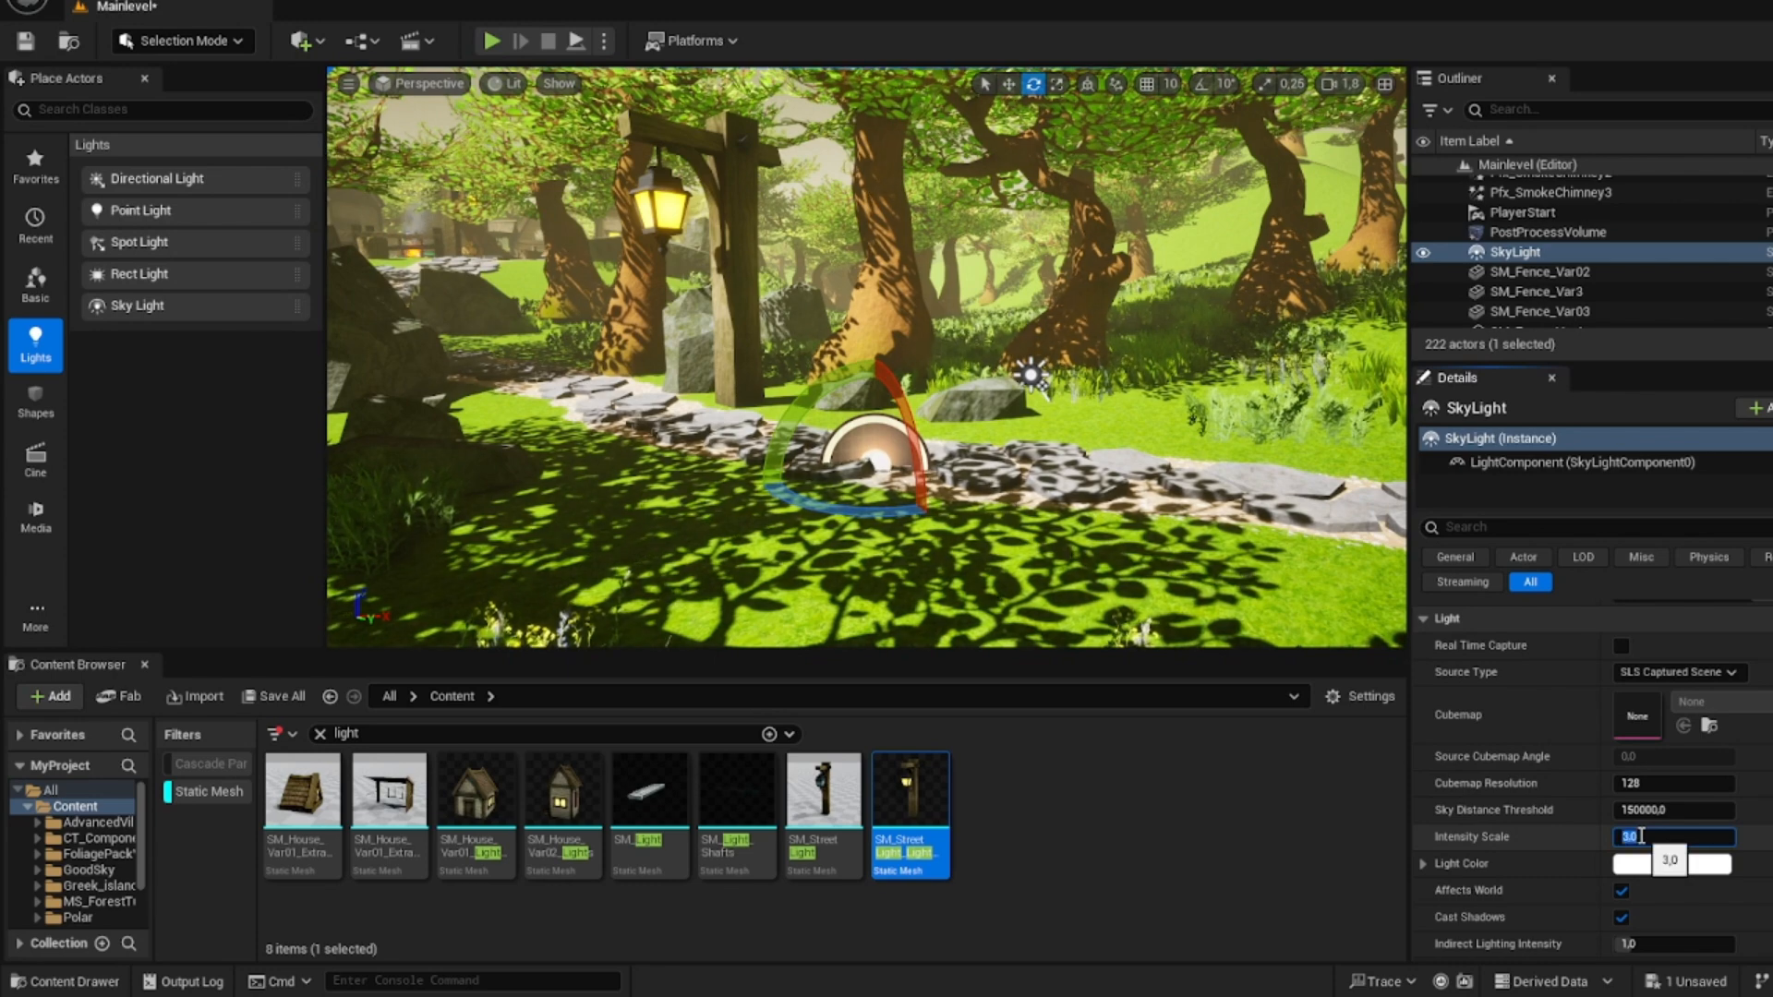
pyautogui.moveTo(1062, 388); pyautogui.dragTo(1042, 461, button='right')
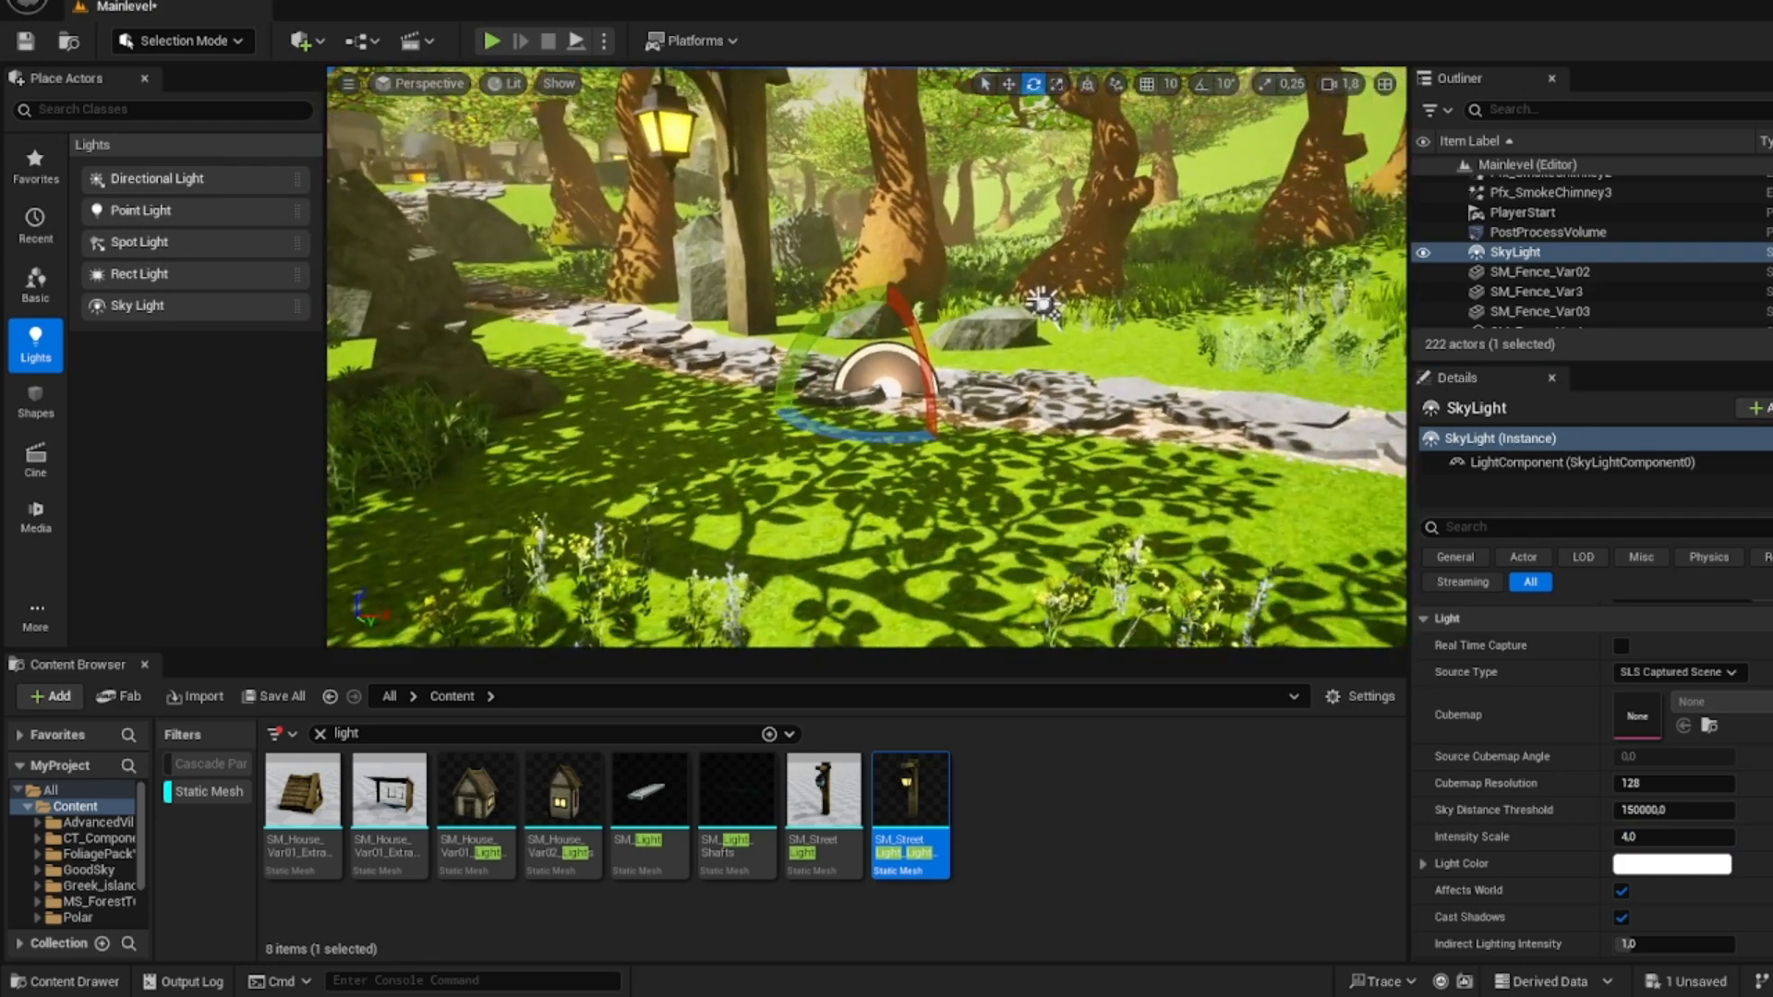
# - Set the directional light's intensity to 12 lux
pyautogui.click(1043, 304)
pyautogui.click(1675, 648)
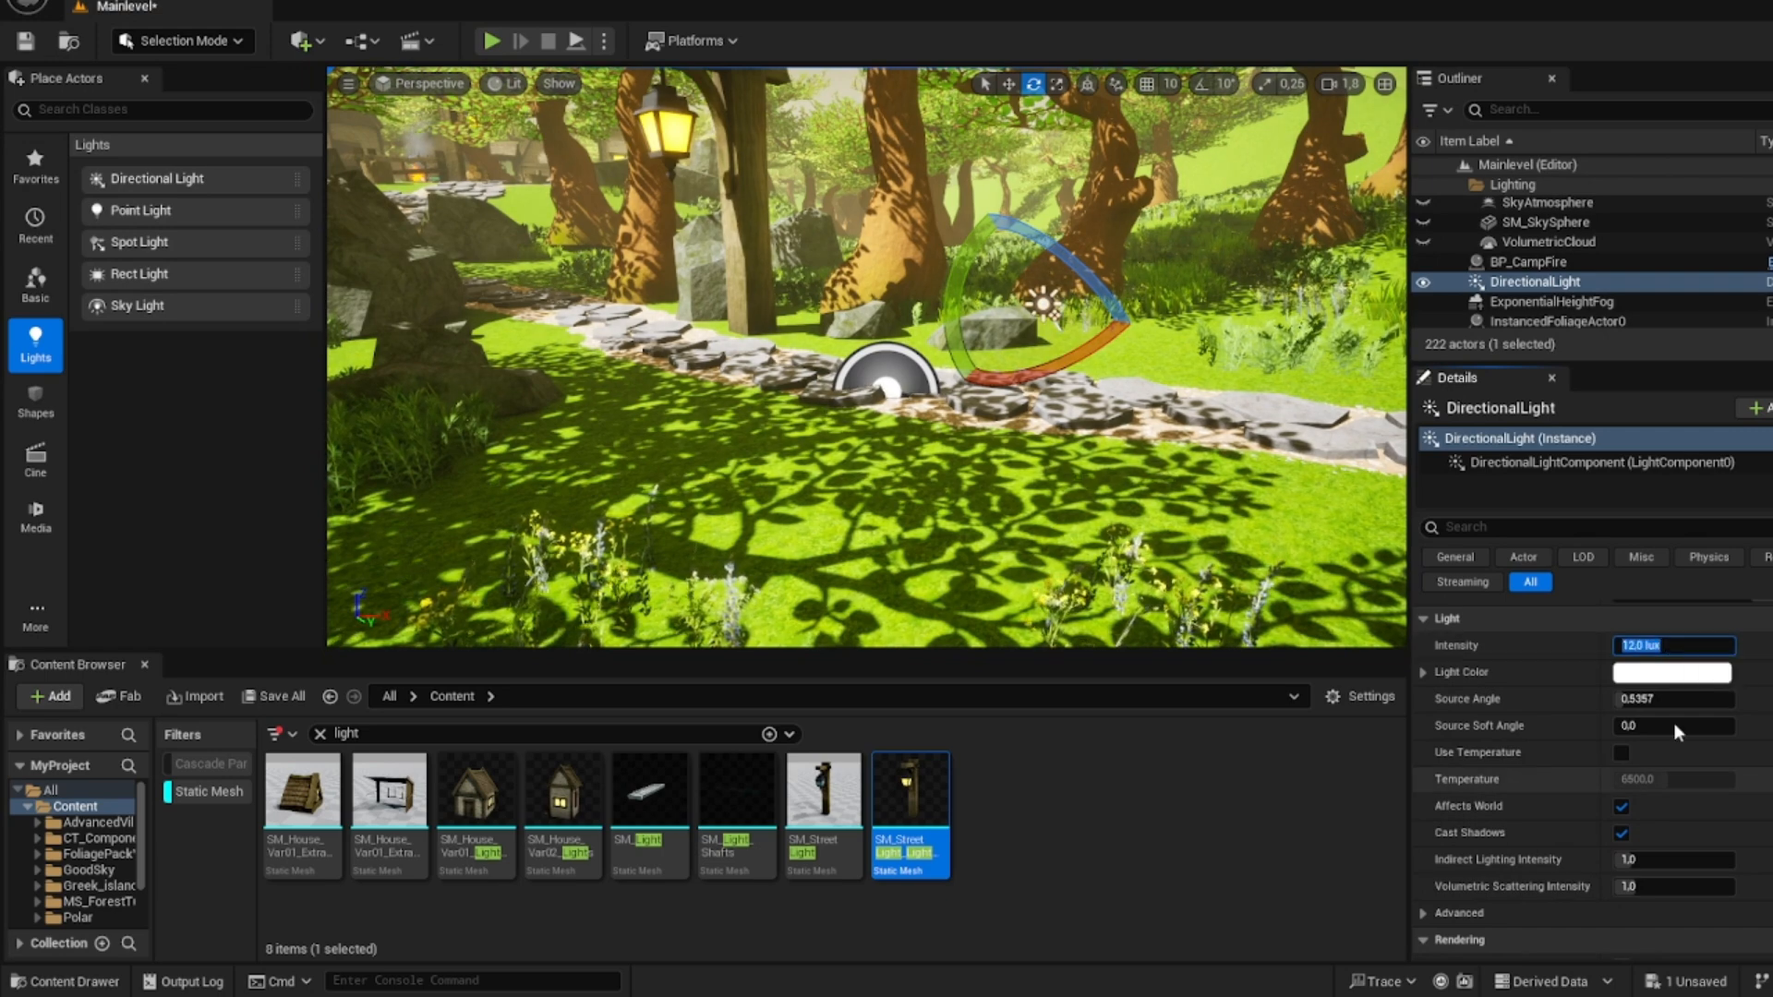
# - Try a magenta light color on the directional light and discard it
pyautogui.click(1630, 673)
pyautogui.moveTo(1434, 671); pyautogui.dragTo(1600, 557)
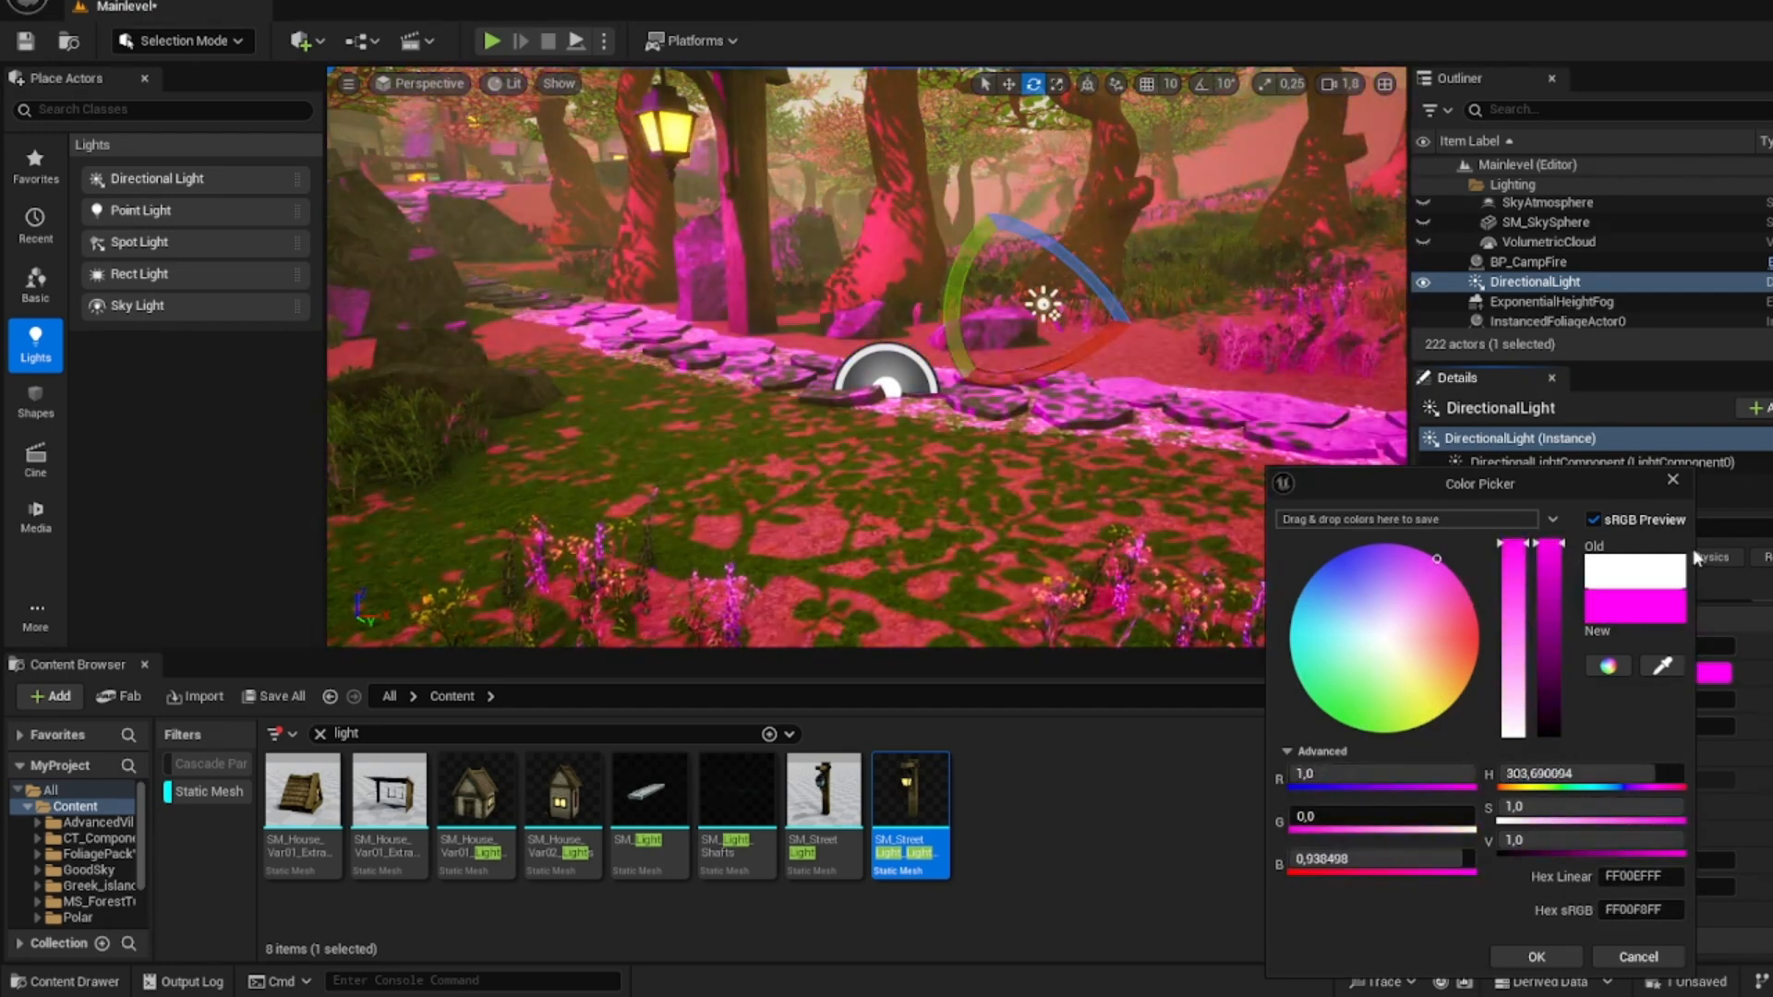
pyautogui.click(1651, 958)
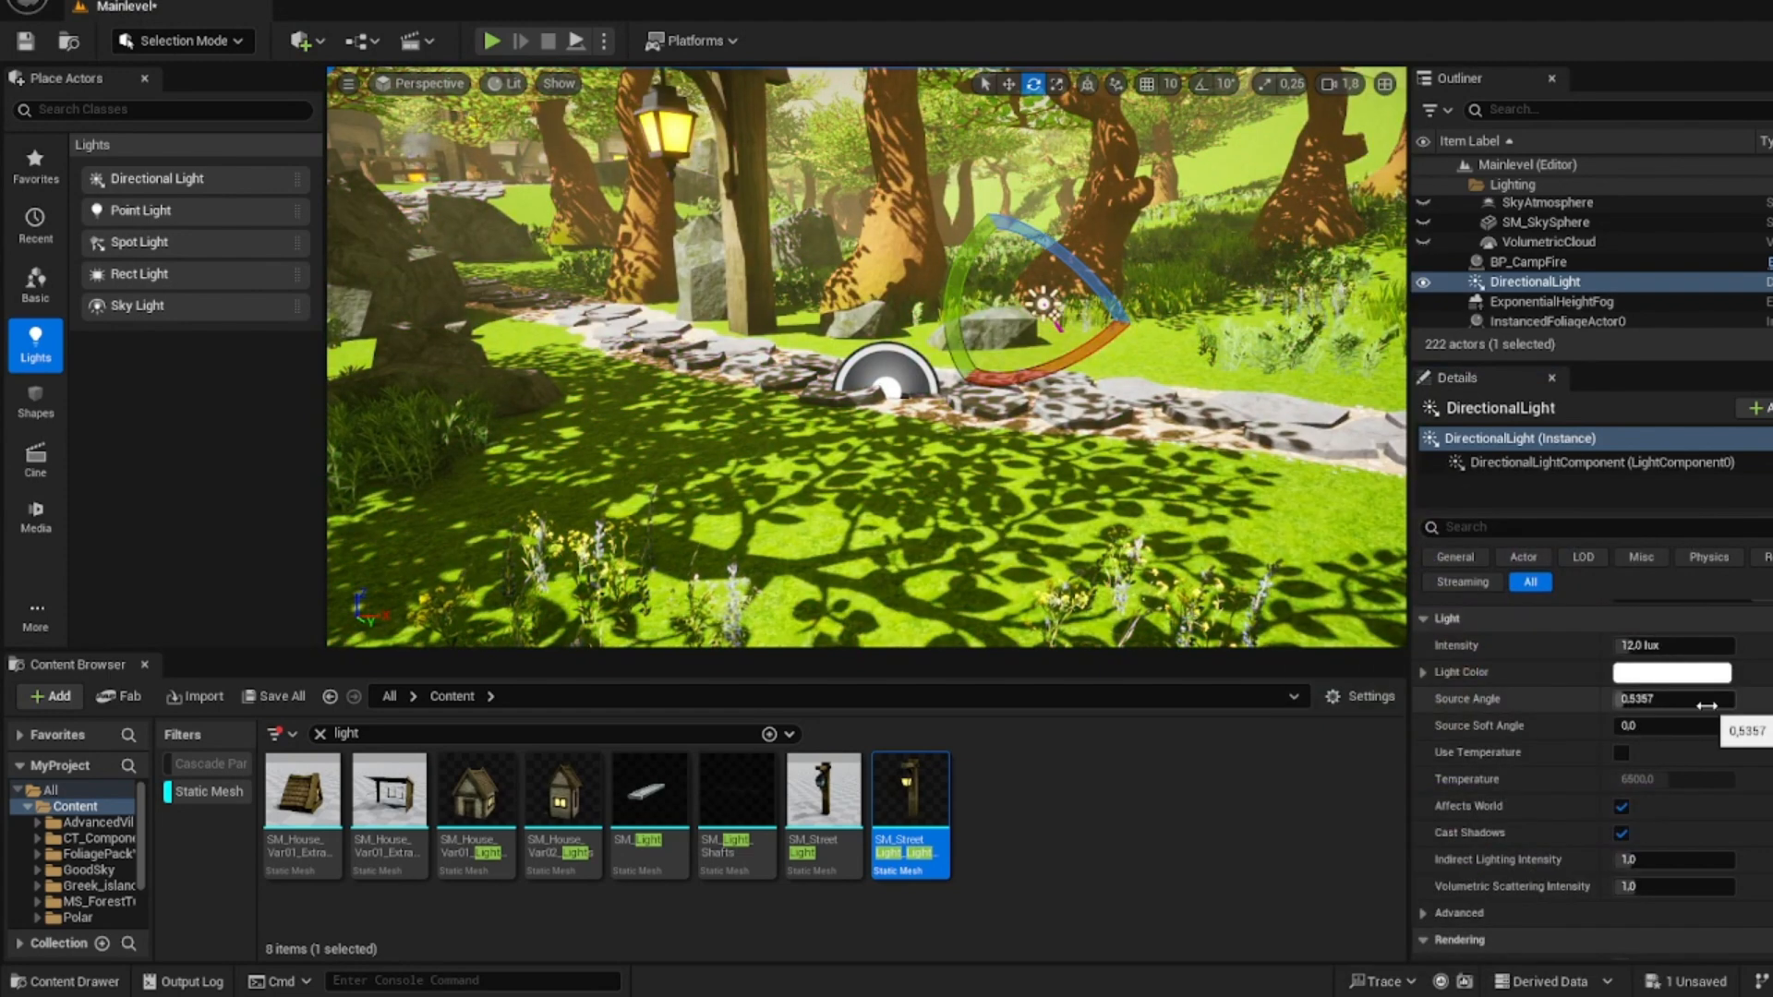
# - Set the directional light's Source Angle to about 0.6037 and expand its advanced light settings
pyautogui.moveTo(1644, 699); pyautogui.dragTo(1640, 699)
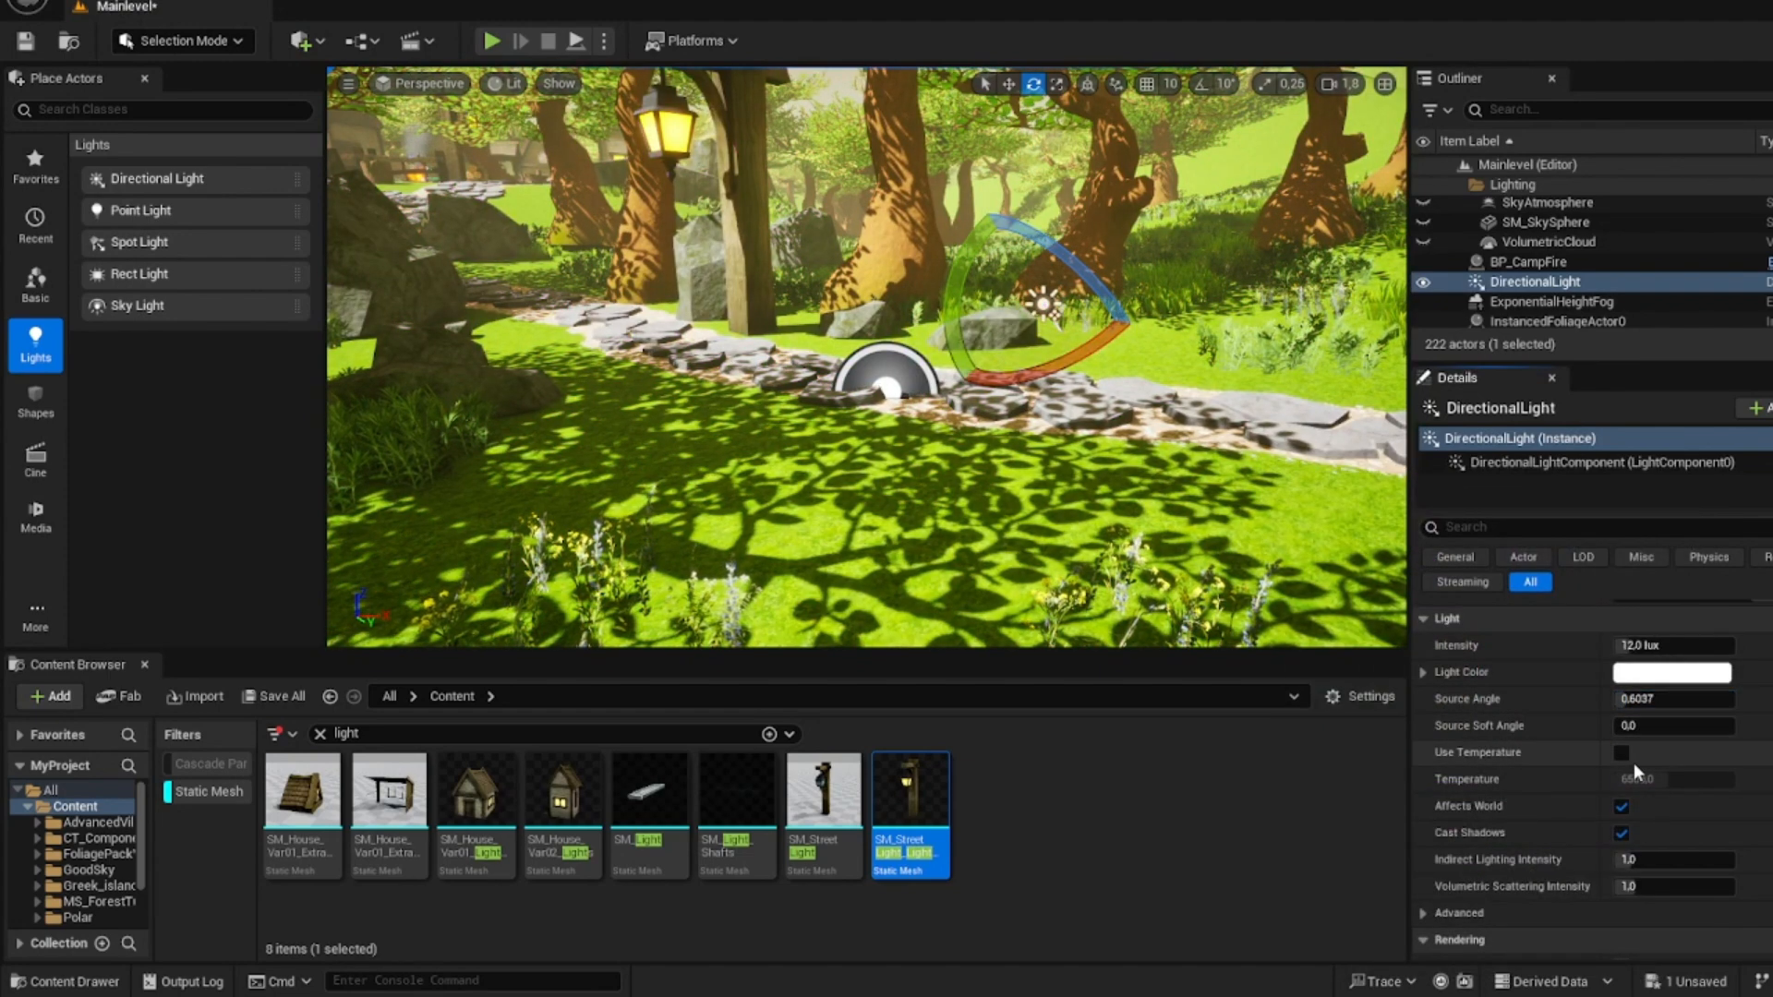
pyautogui.scroll(-3, 1650, 758)
pyautogui.scroll(-3, 1652, 756)
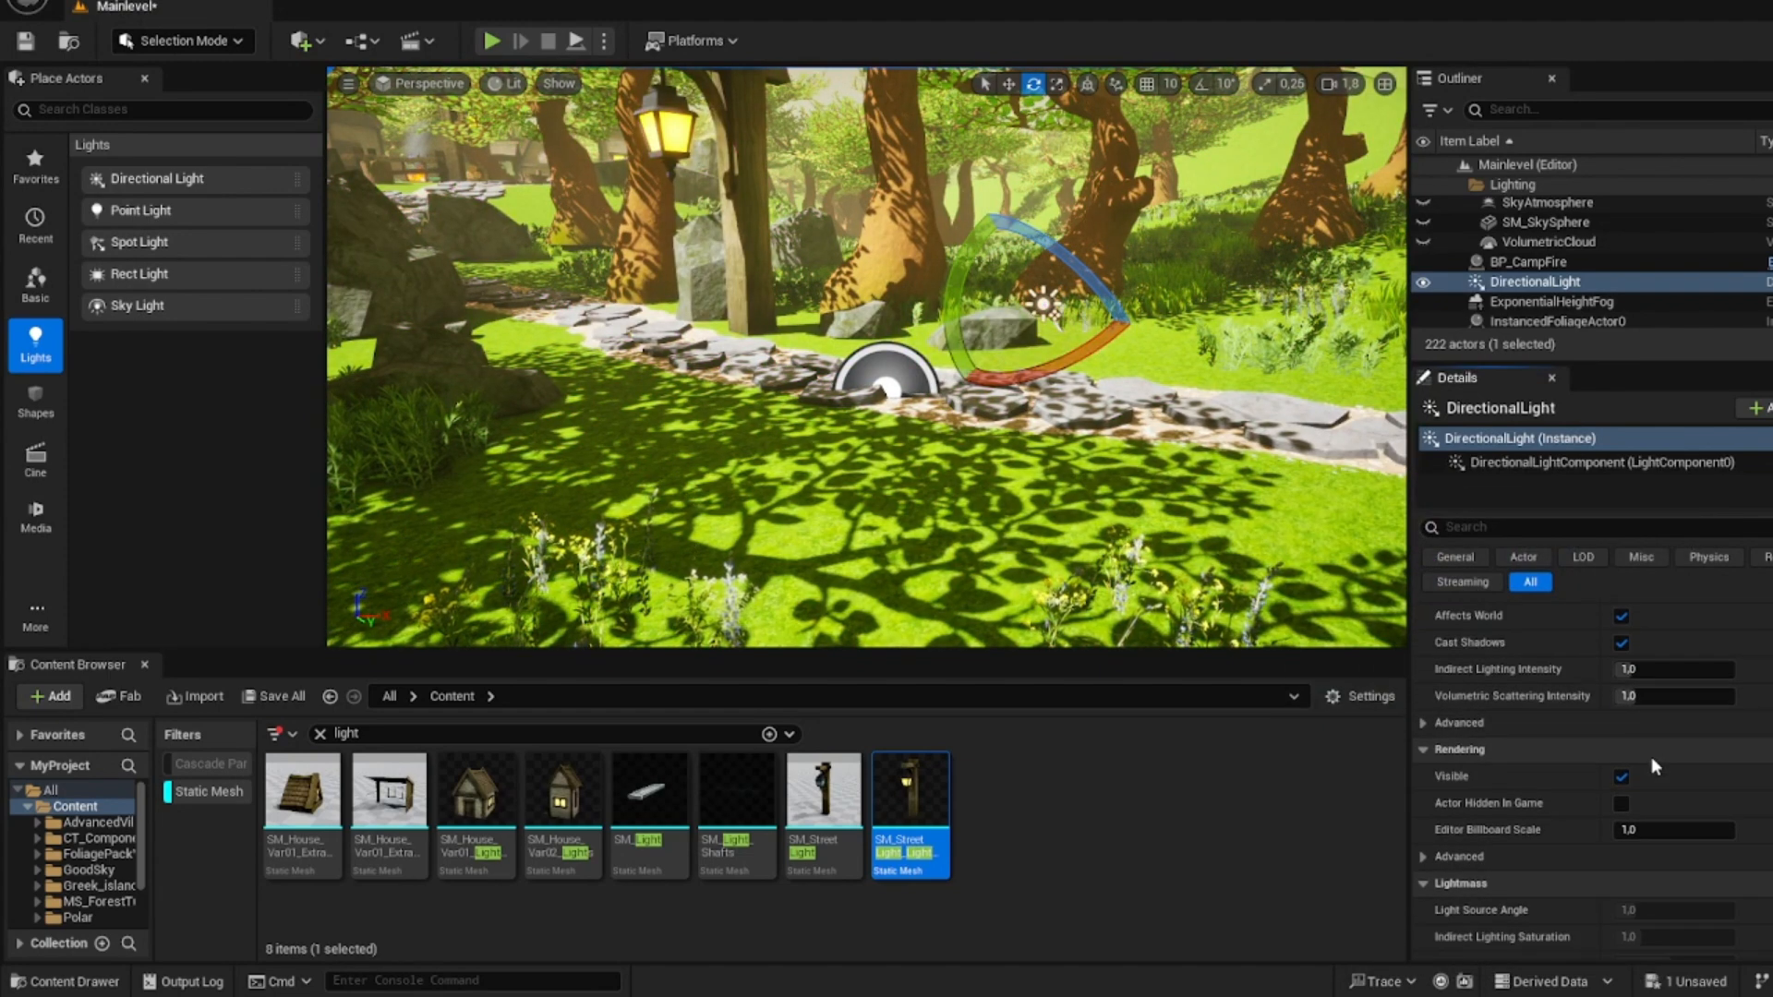
pyautogui.click(1427, 725)
pyautogui.scroll(-4, 1671, 783)
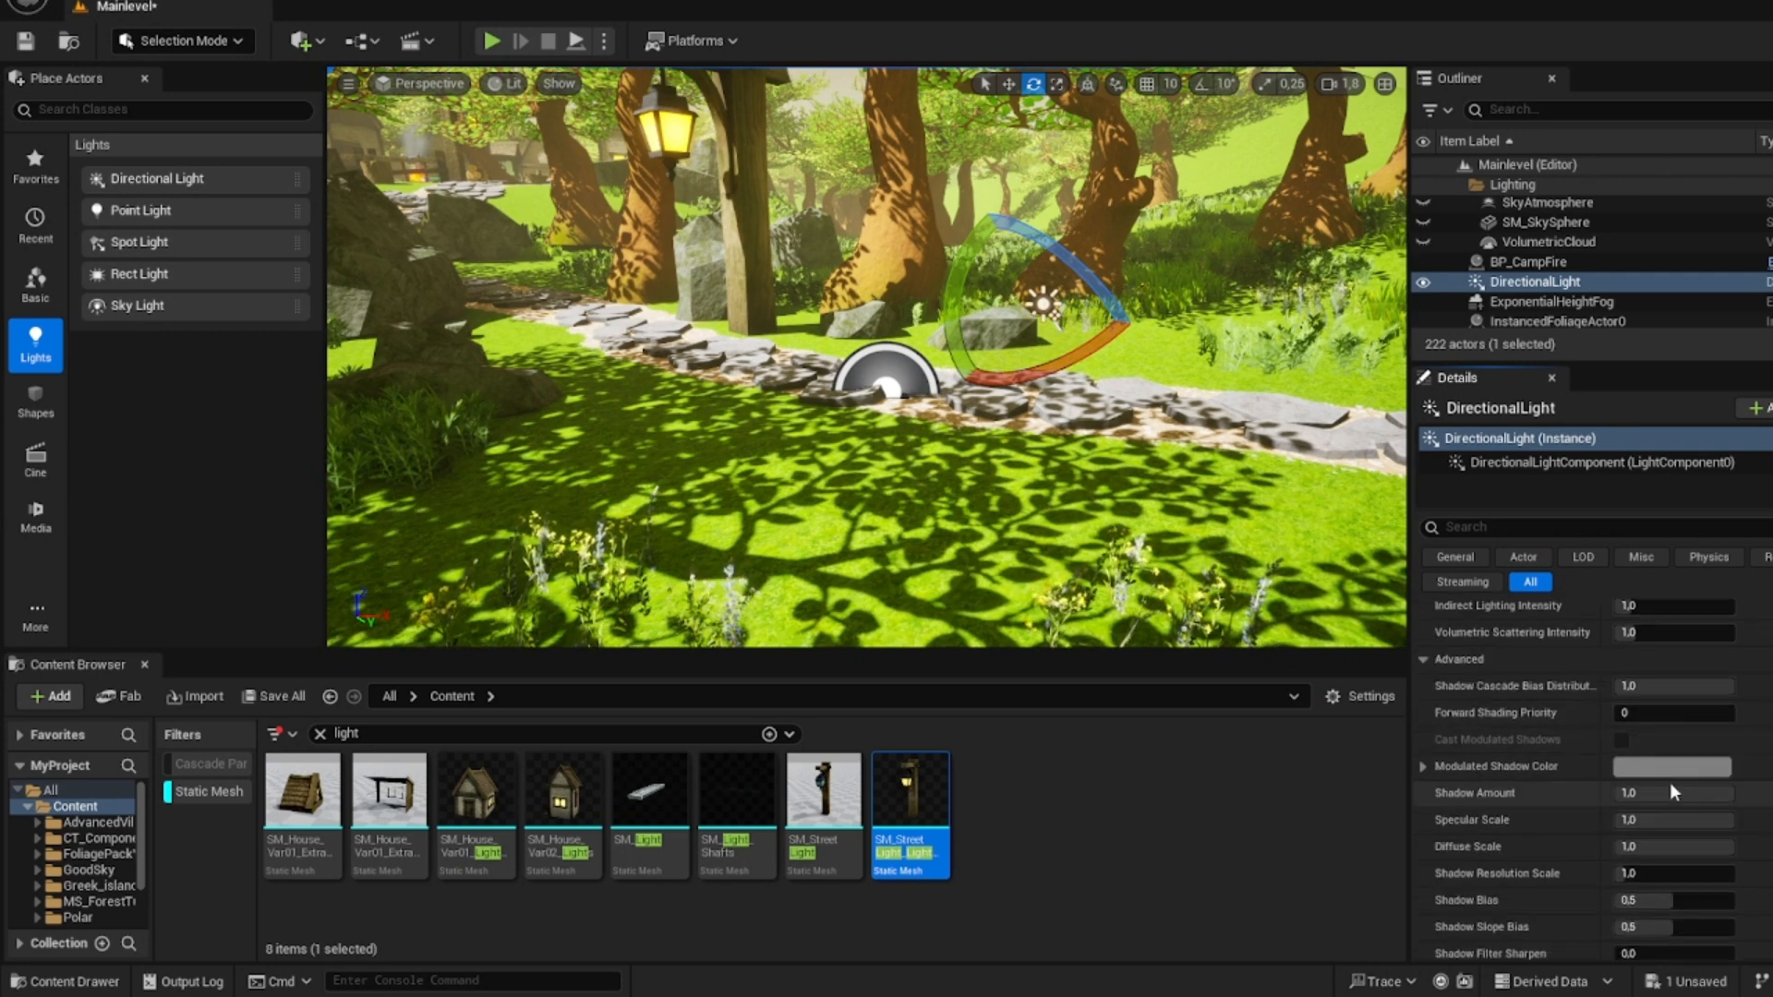
# - Try lowering the directional light's Specular Scale to about 0.74 and restore it to 1.0
pyautogui.moveTo(1720, 731)
pyautogui.mouseDown()
pyautogui.moveTo(1587, 752)
pyautogui.moveTo(1699, 757)
pyautogui.mouseUp()
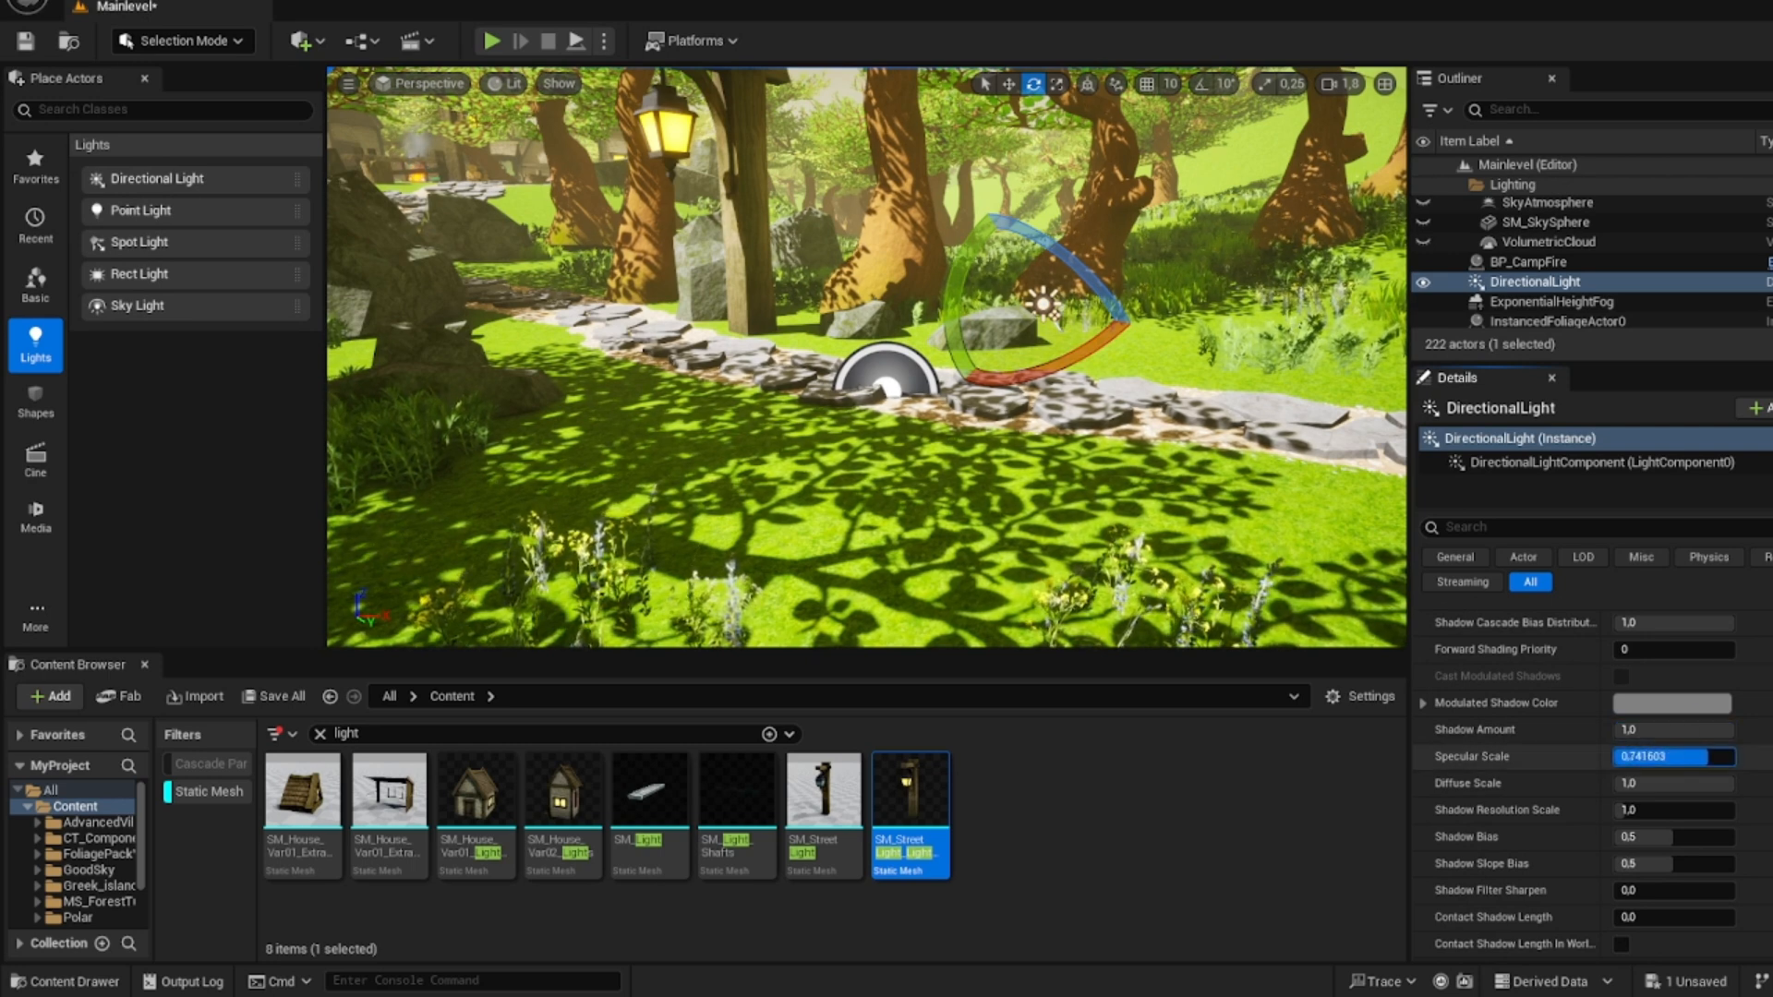
pyautogui.scroll(-3, 1644, 784)
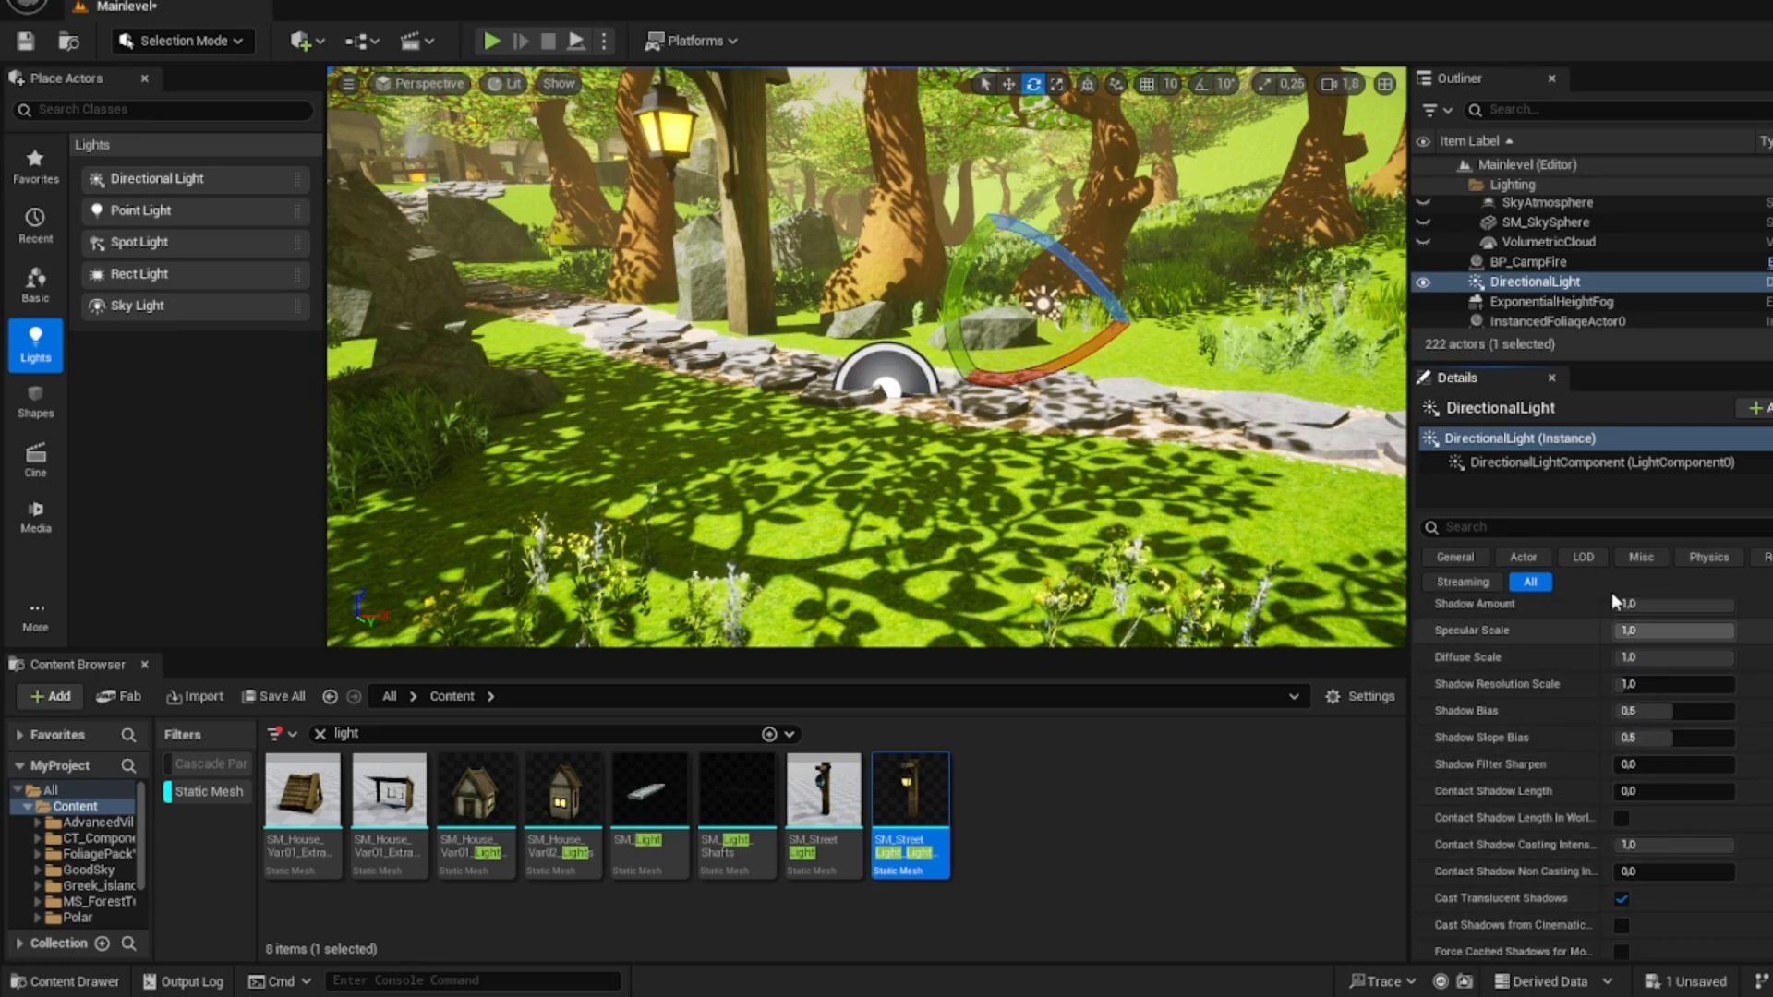
# - Turn off Cast Dynamic Shadows on the directional light to compare the scene, and turn it back on
pyautogui.scroll(-6, 1633, 776)
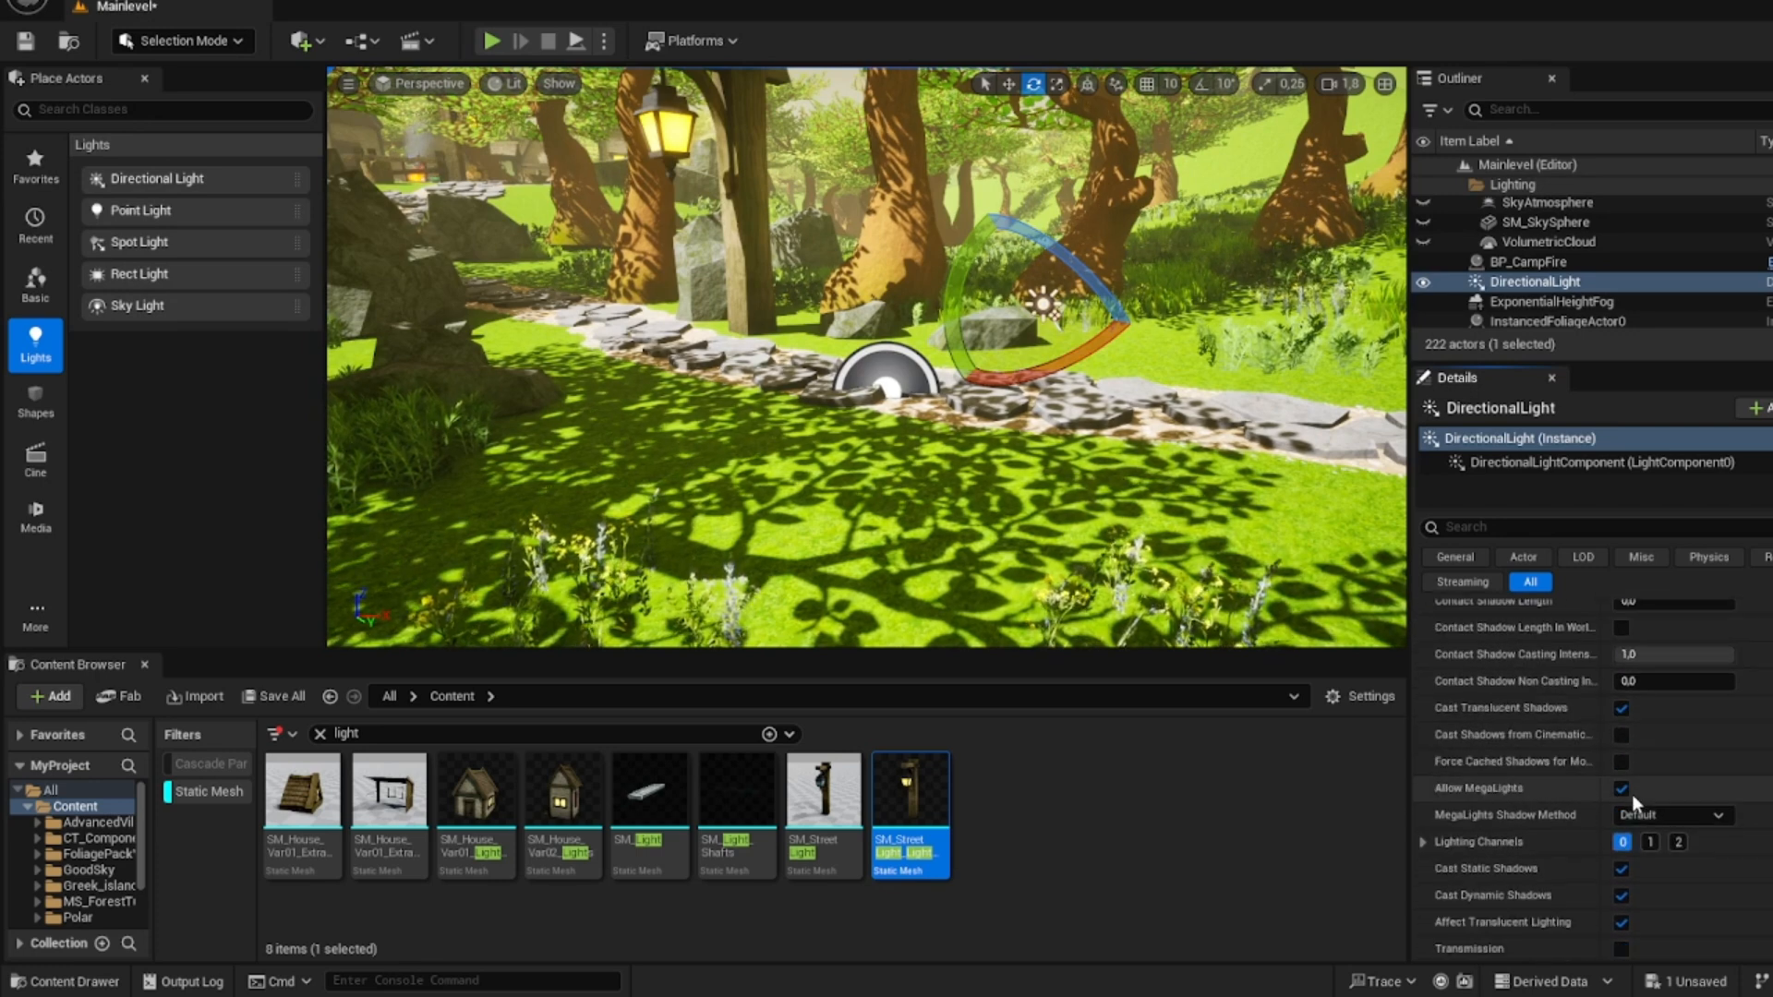
pyautogui.scroll(-2, 1634, 794)
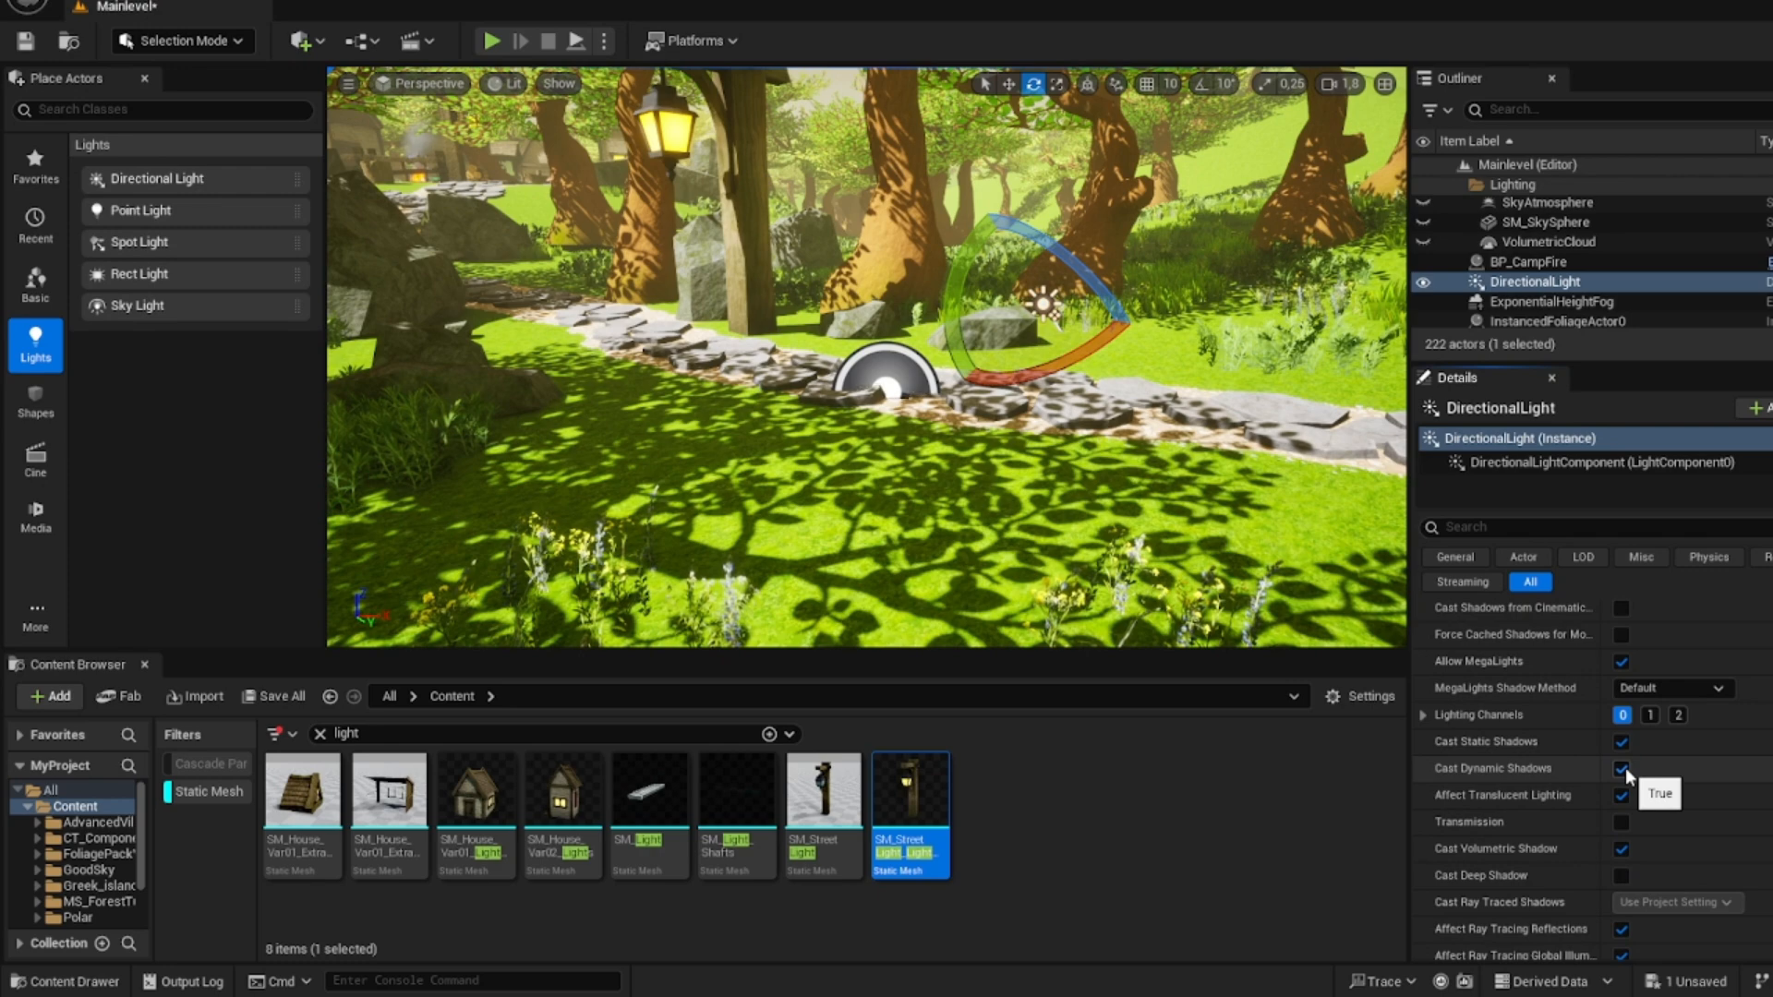
pyautogui.click(1622, 769)
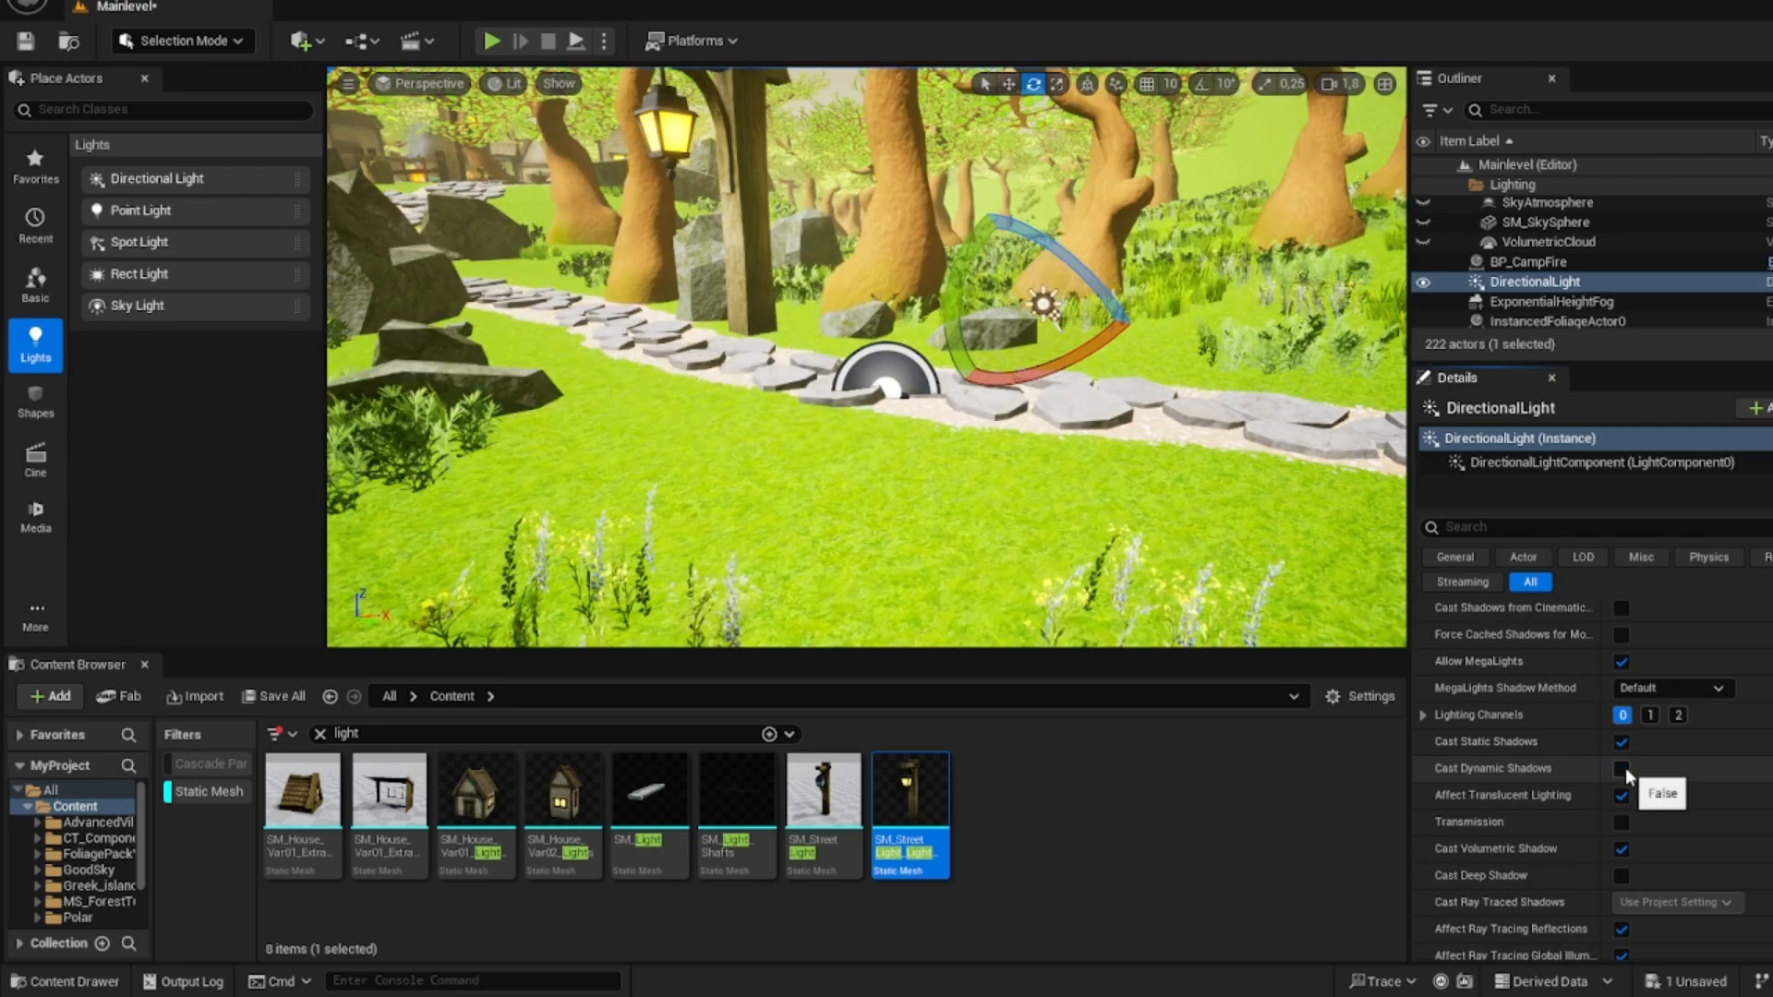
pyautogui.moveTo(868, 360); pyautogui.dragTo(628, 268, button='right')
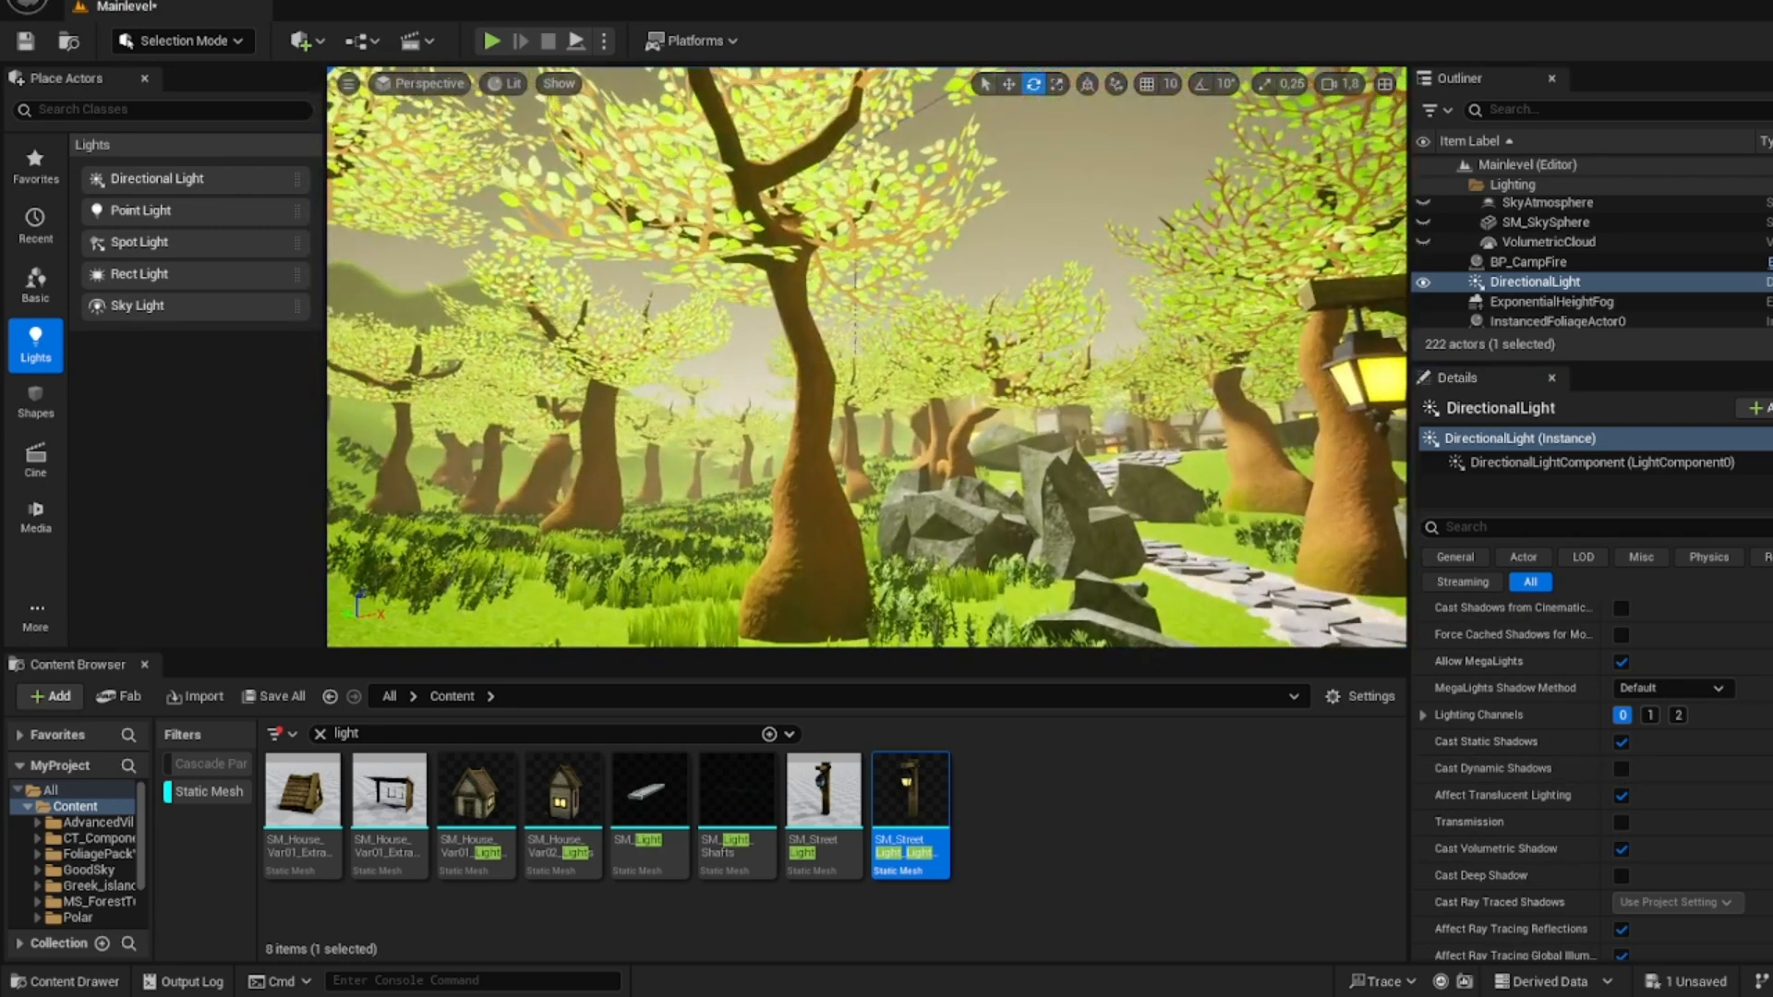
pyautogui.moveTo(578, 580); pyautogui.dragTo(836, 672, button='right')
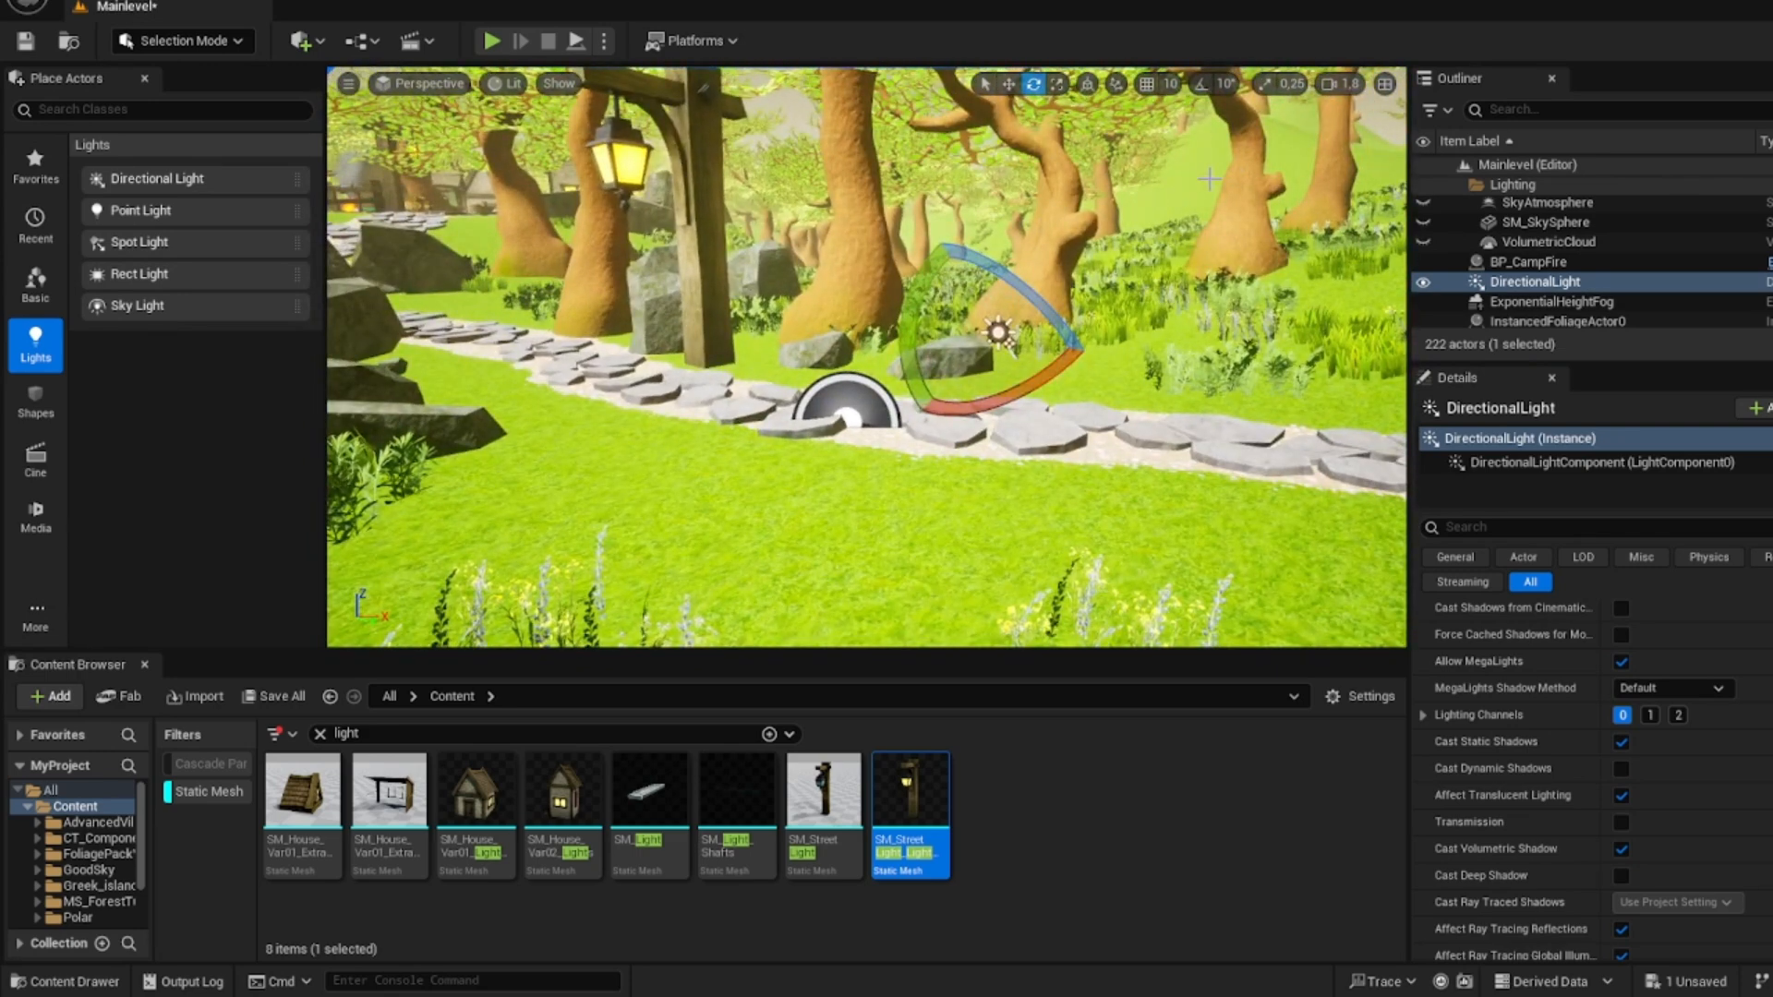
pyautogui.click(1622, 768)
pyautogui.rightClick(1626, 766)
# - Turn off Cast Static Shadows for the directional light
pyautogui.click(1624, 744)
pyautogui.click(1622, 742)
pyautogui.moveTo(1154, 462); pyautogui.dragTo(1035, 430, button='right')
# - Try Stationary and Static mobility on the directional light and return it to Movable
pyautogui.scroll(4, 1625, 711)
pyautogui.scroll(10, 1644, 683)
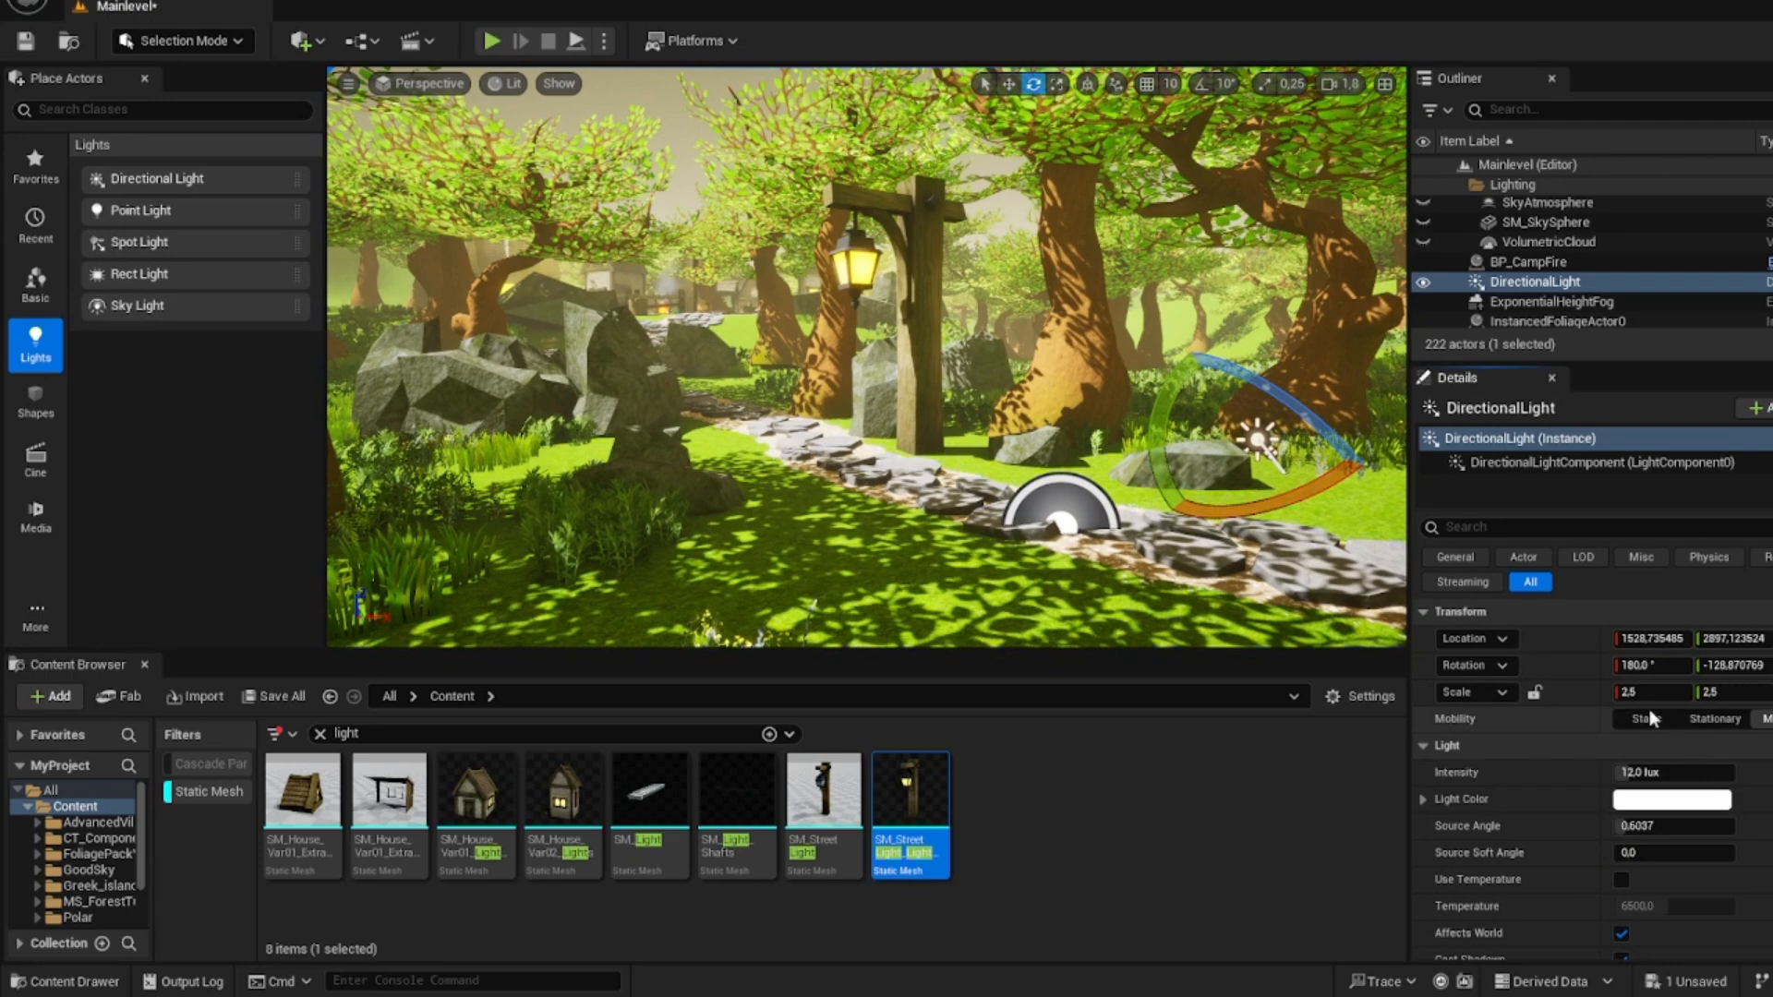
pyautogui.click(1714, 720)
pyautogui.click(1658, 718)
pyautogui.click(1766, 720)
# - Turn off Cast Volumetric Shadow for the directional light
pyautogui.scroll(-8, 1664, 724)
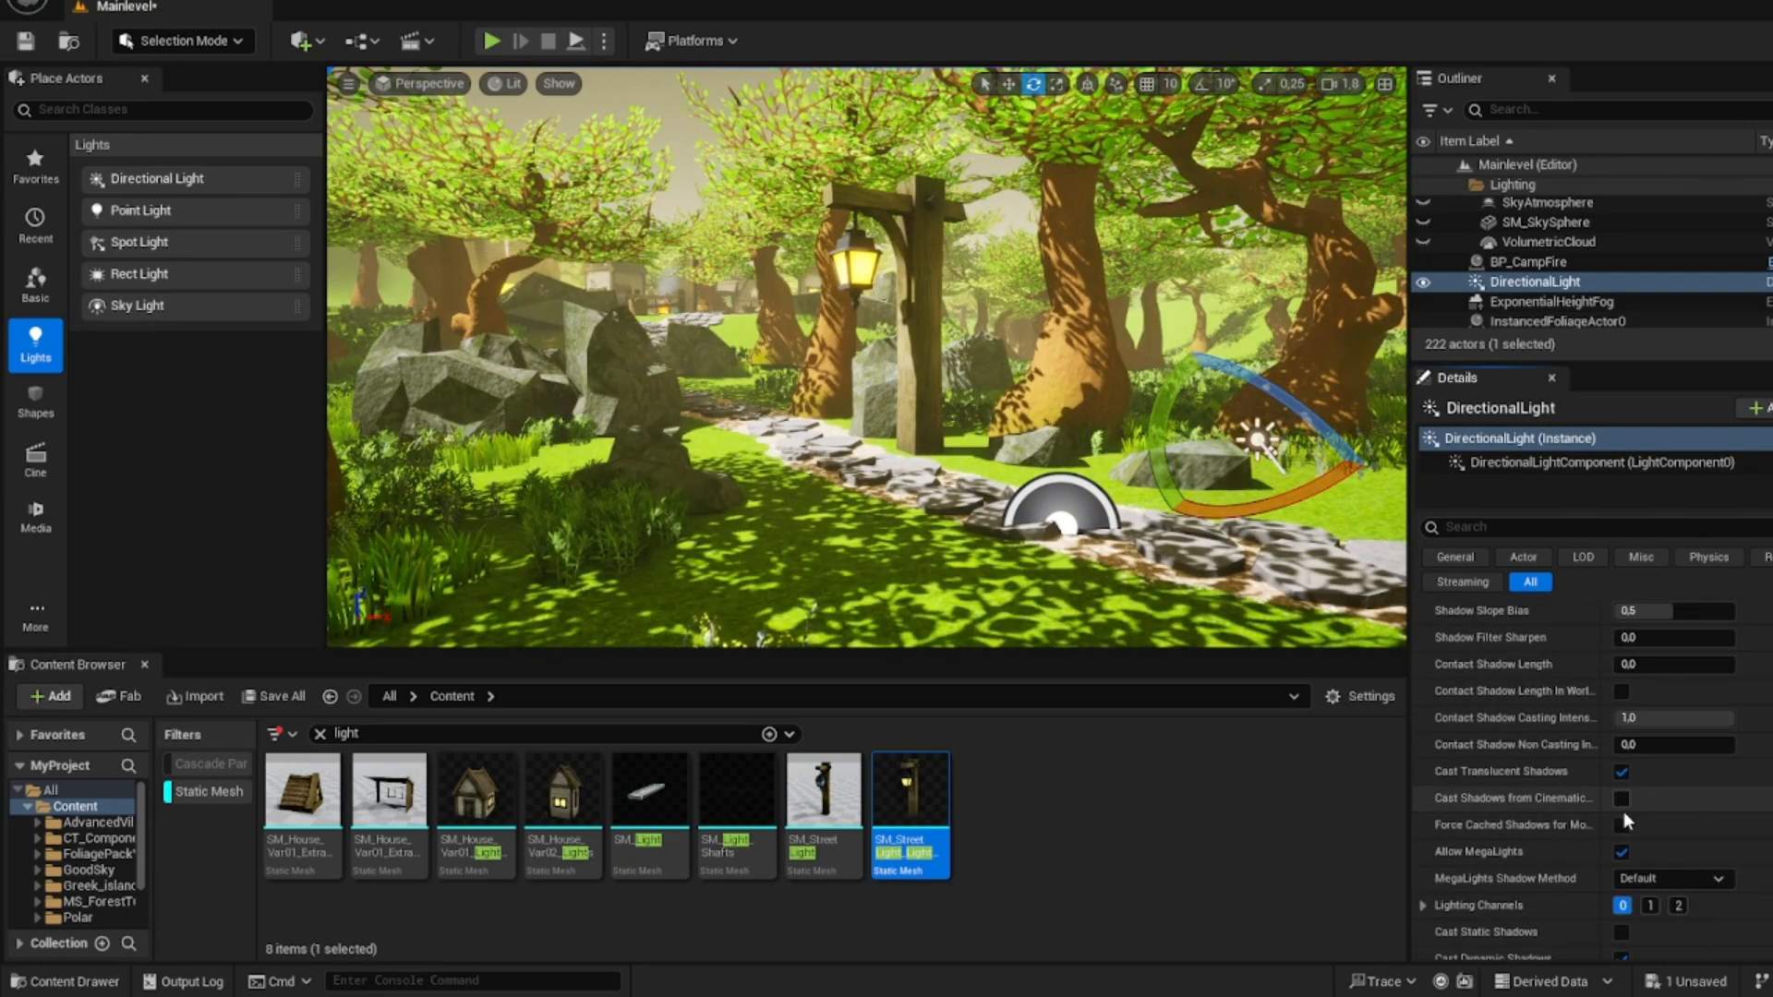
pyautogui.scroll(-5, 1626, 813)
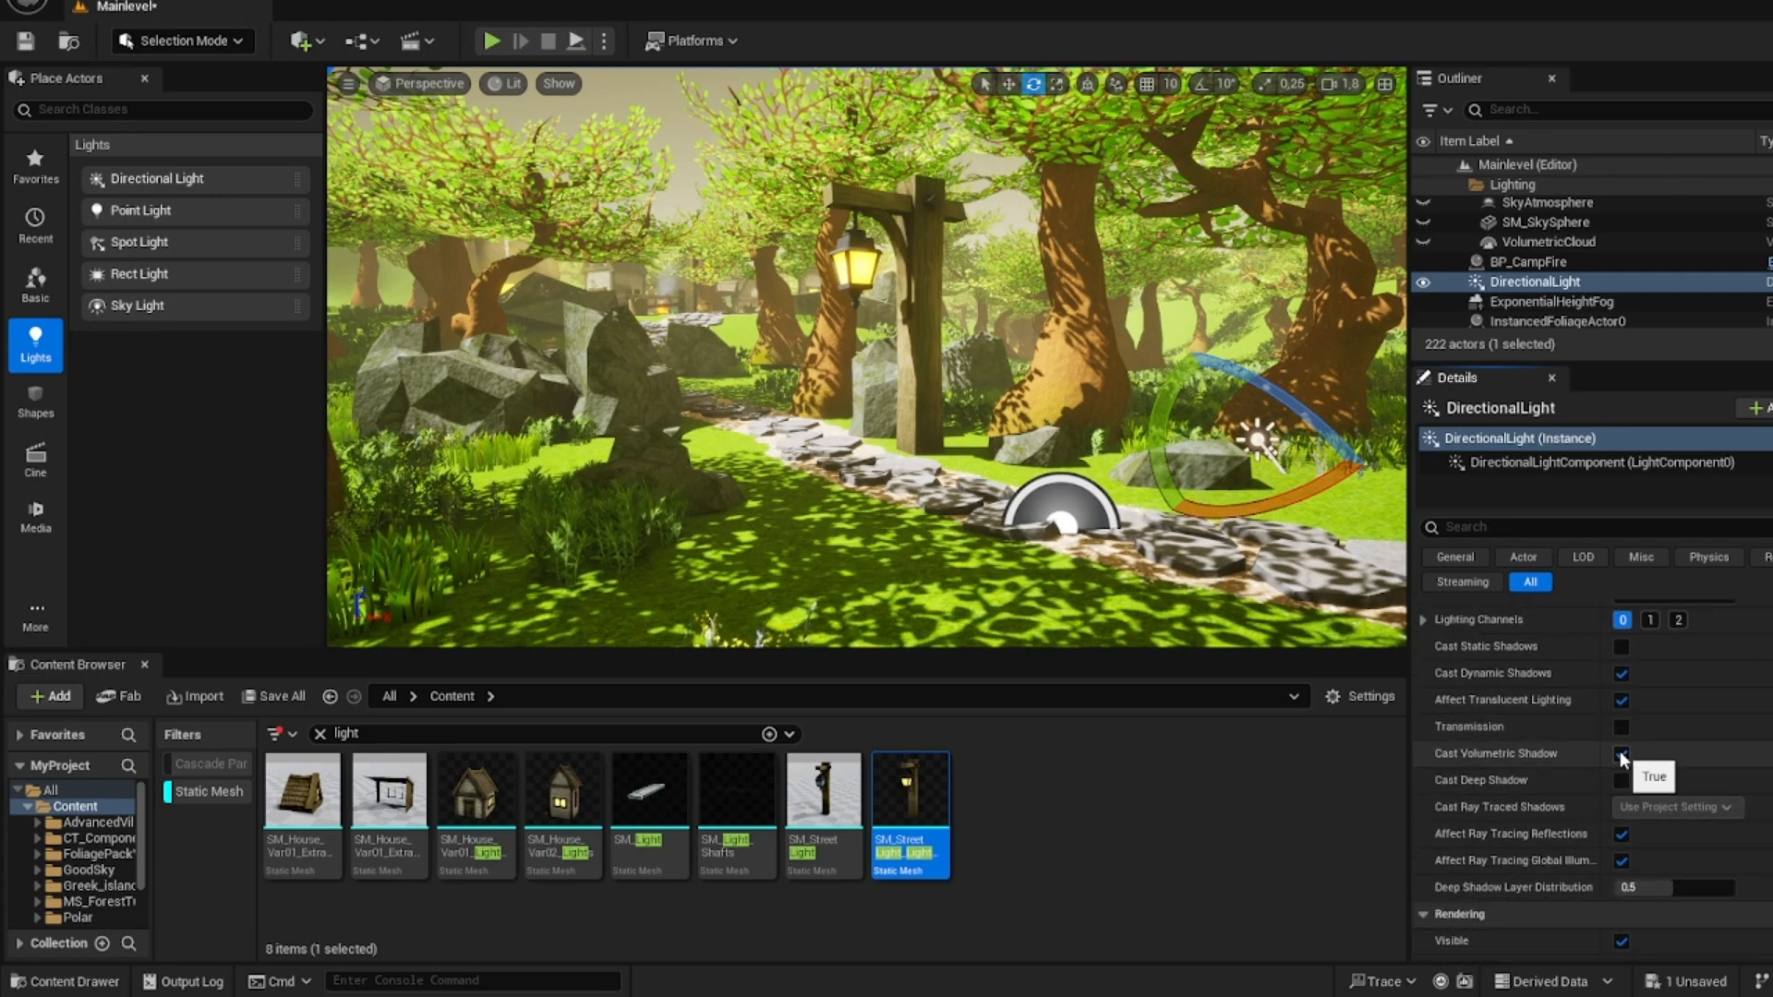
pyautogui.click(1620, 752)
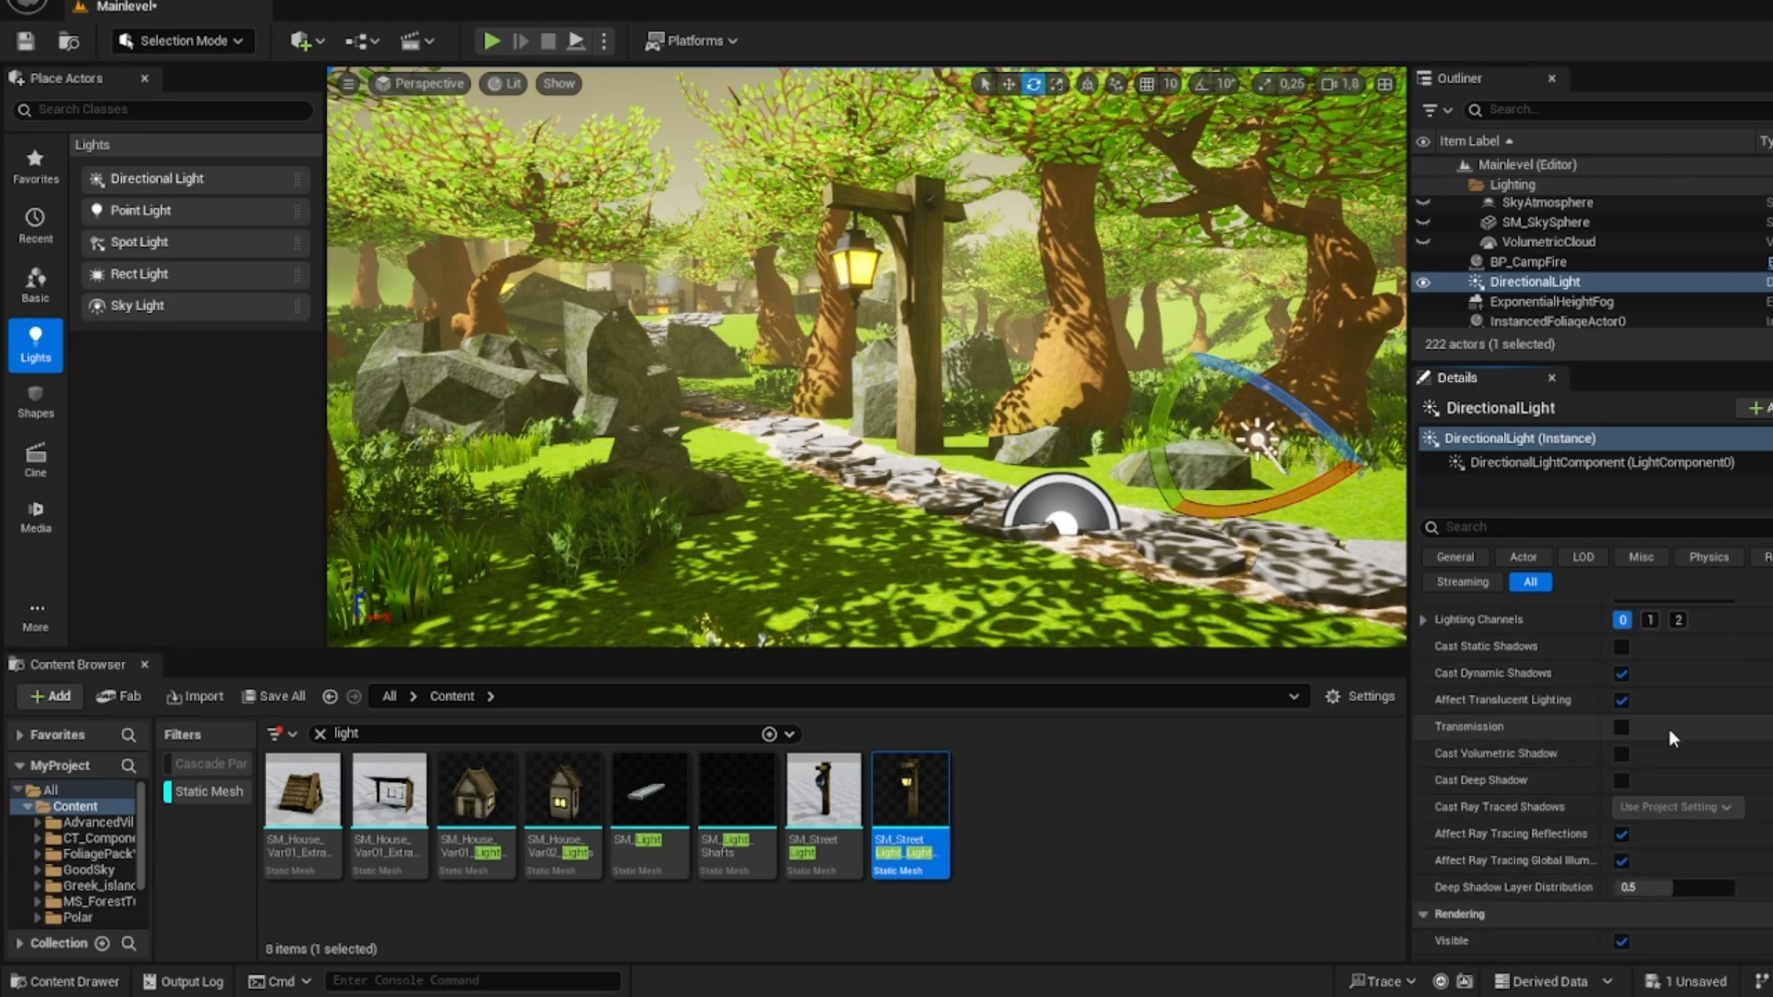
pyautogui.moveTo(1062, 418); pyautogui.dragTo(1105, 428, button='right')
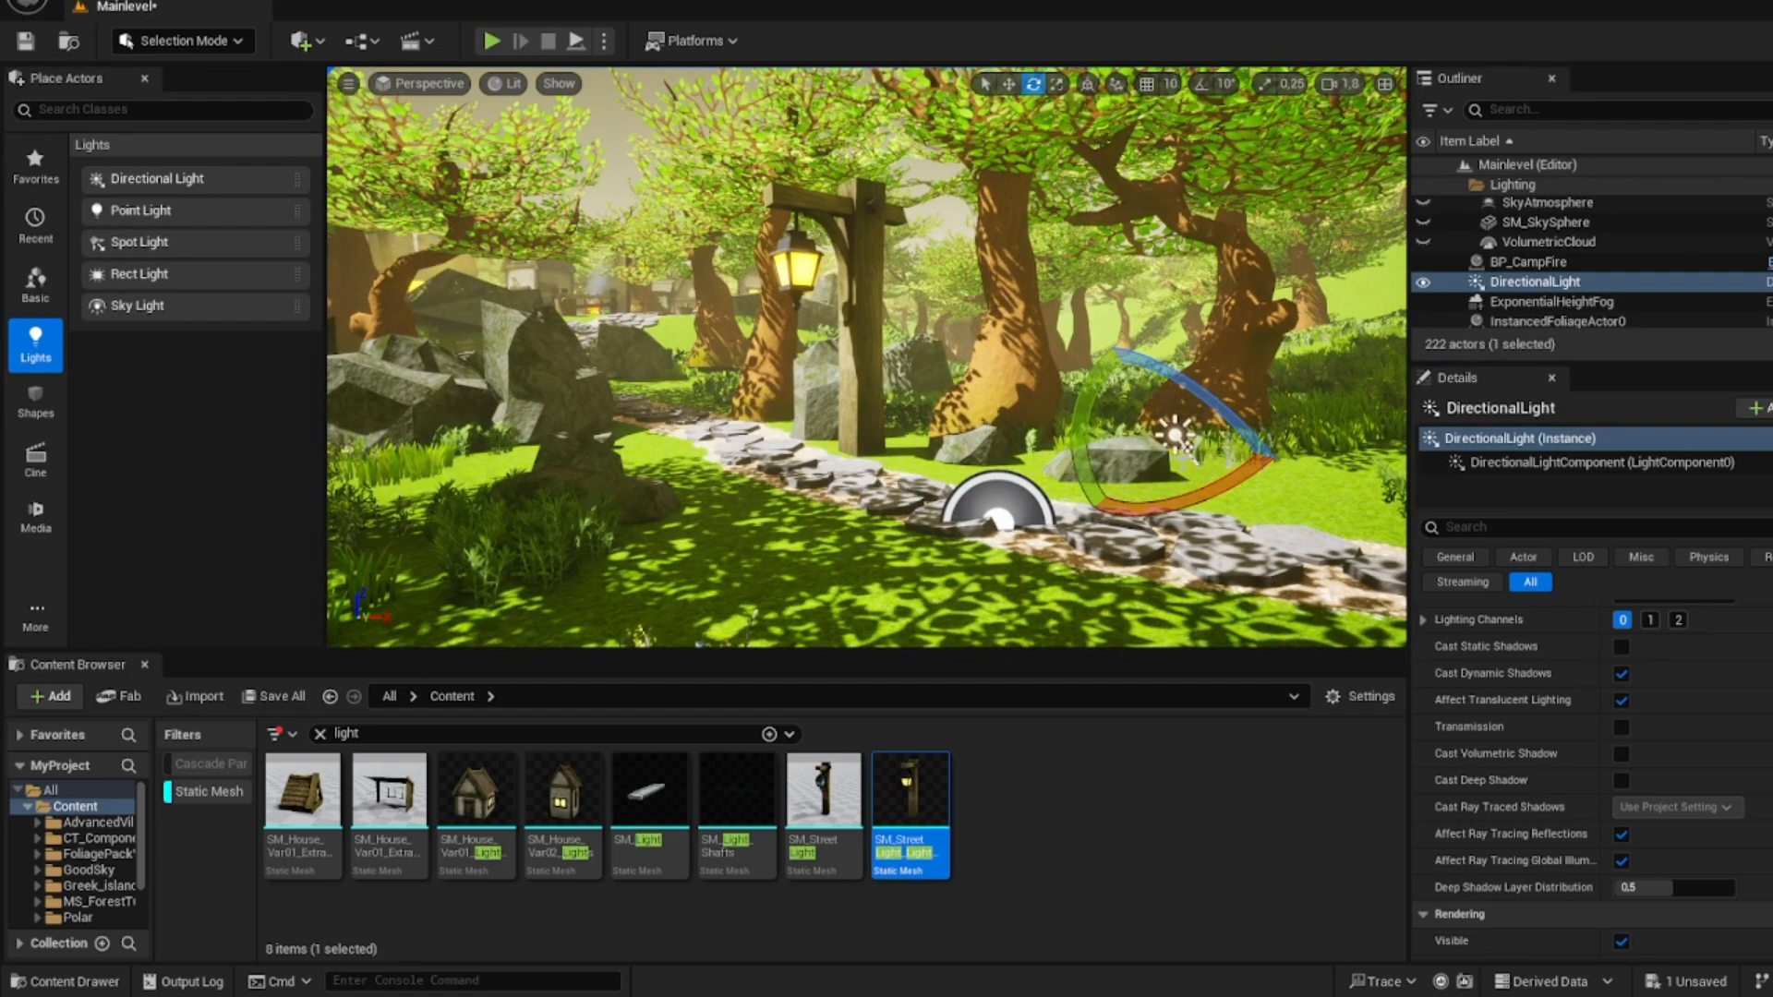
pyautogui.moveTo(1105, 427); pyautogui.dragTo(1138, 445, button='right')
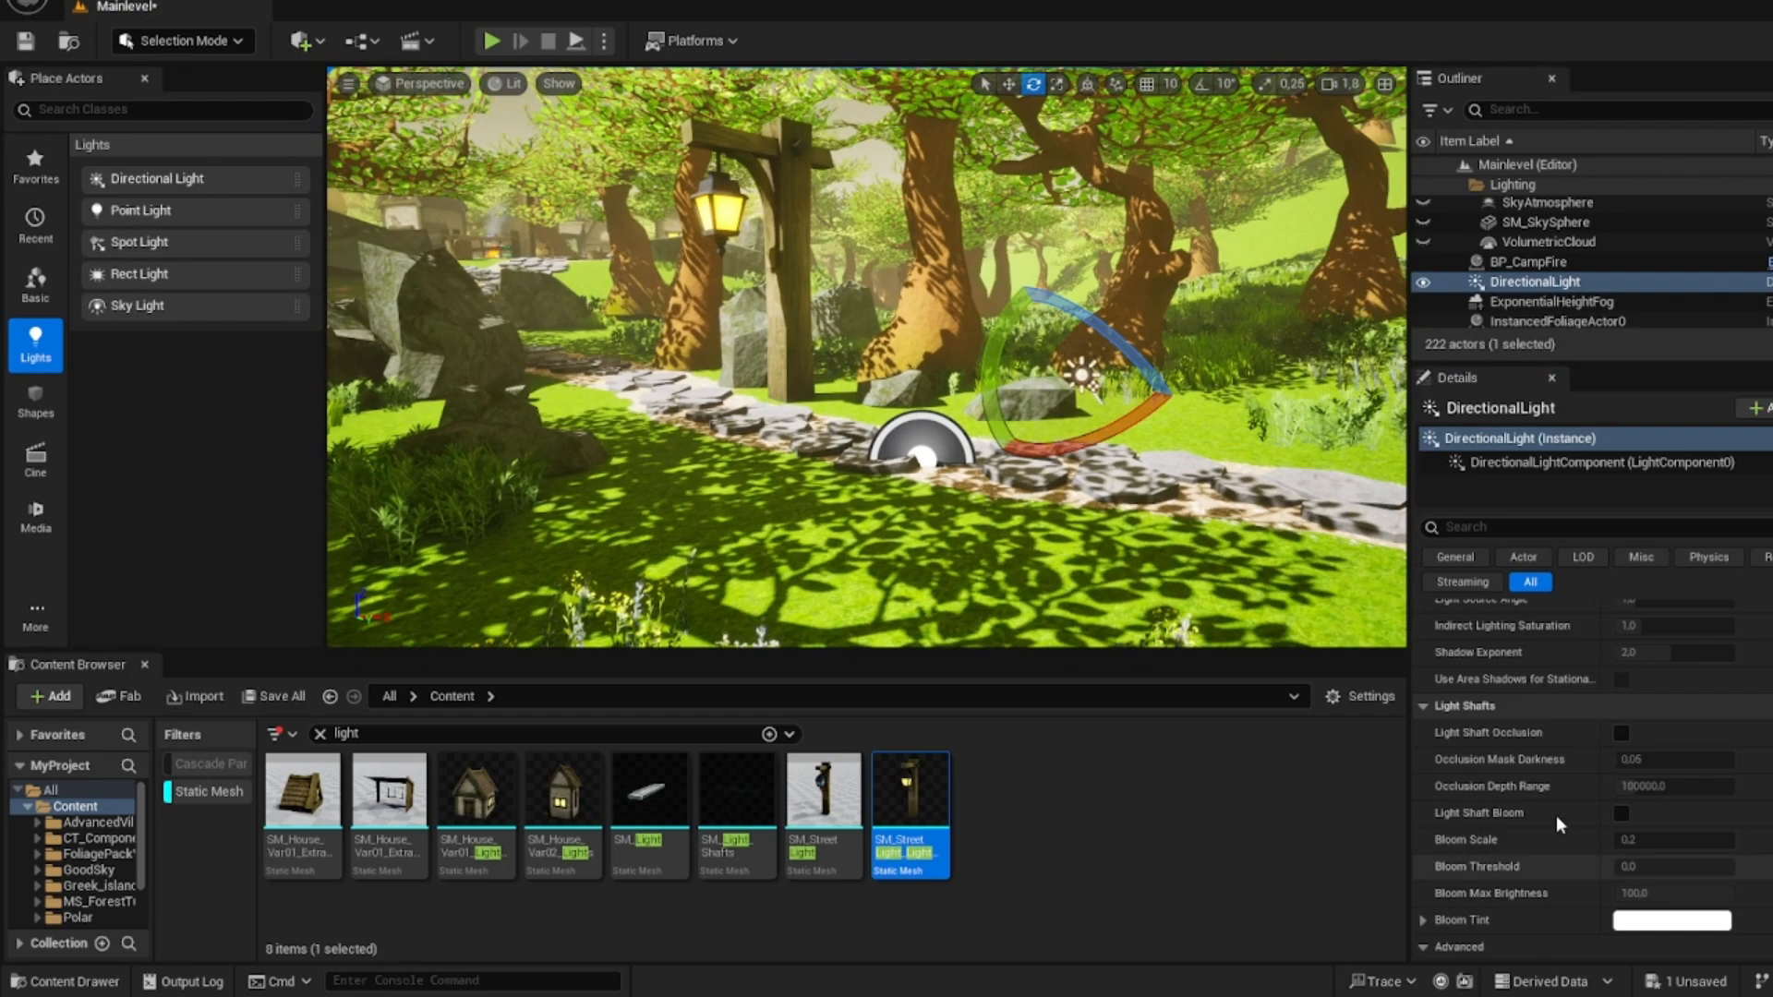
# - Enable Light Shaft Occlusion and Light Shaft Bloom on the directional light and look up at the sky through the trees
pyautogui.click(1622, 734)
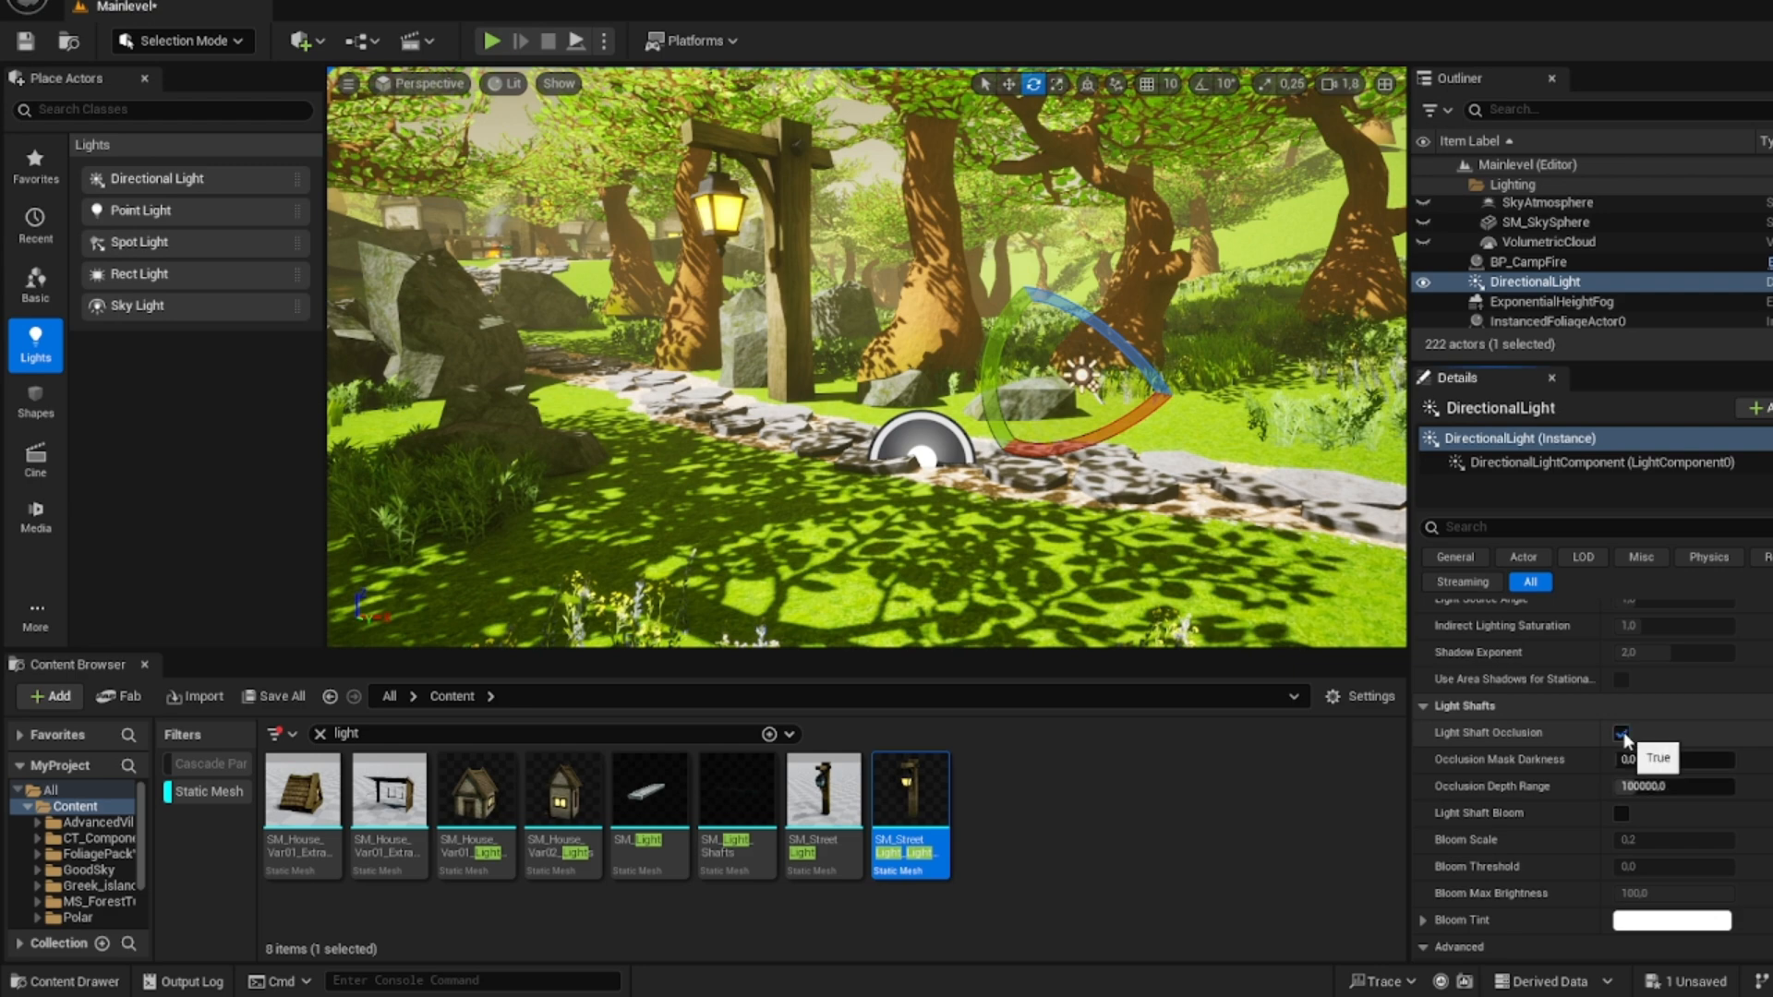
pyautogui.click(1622, 813)
pyautogui.moveTo(868, 356); pyautogui.dragTo(1071, 217, button='right')
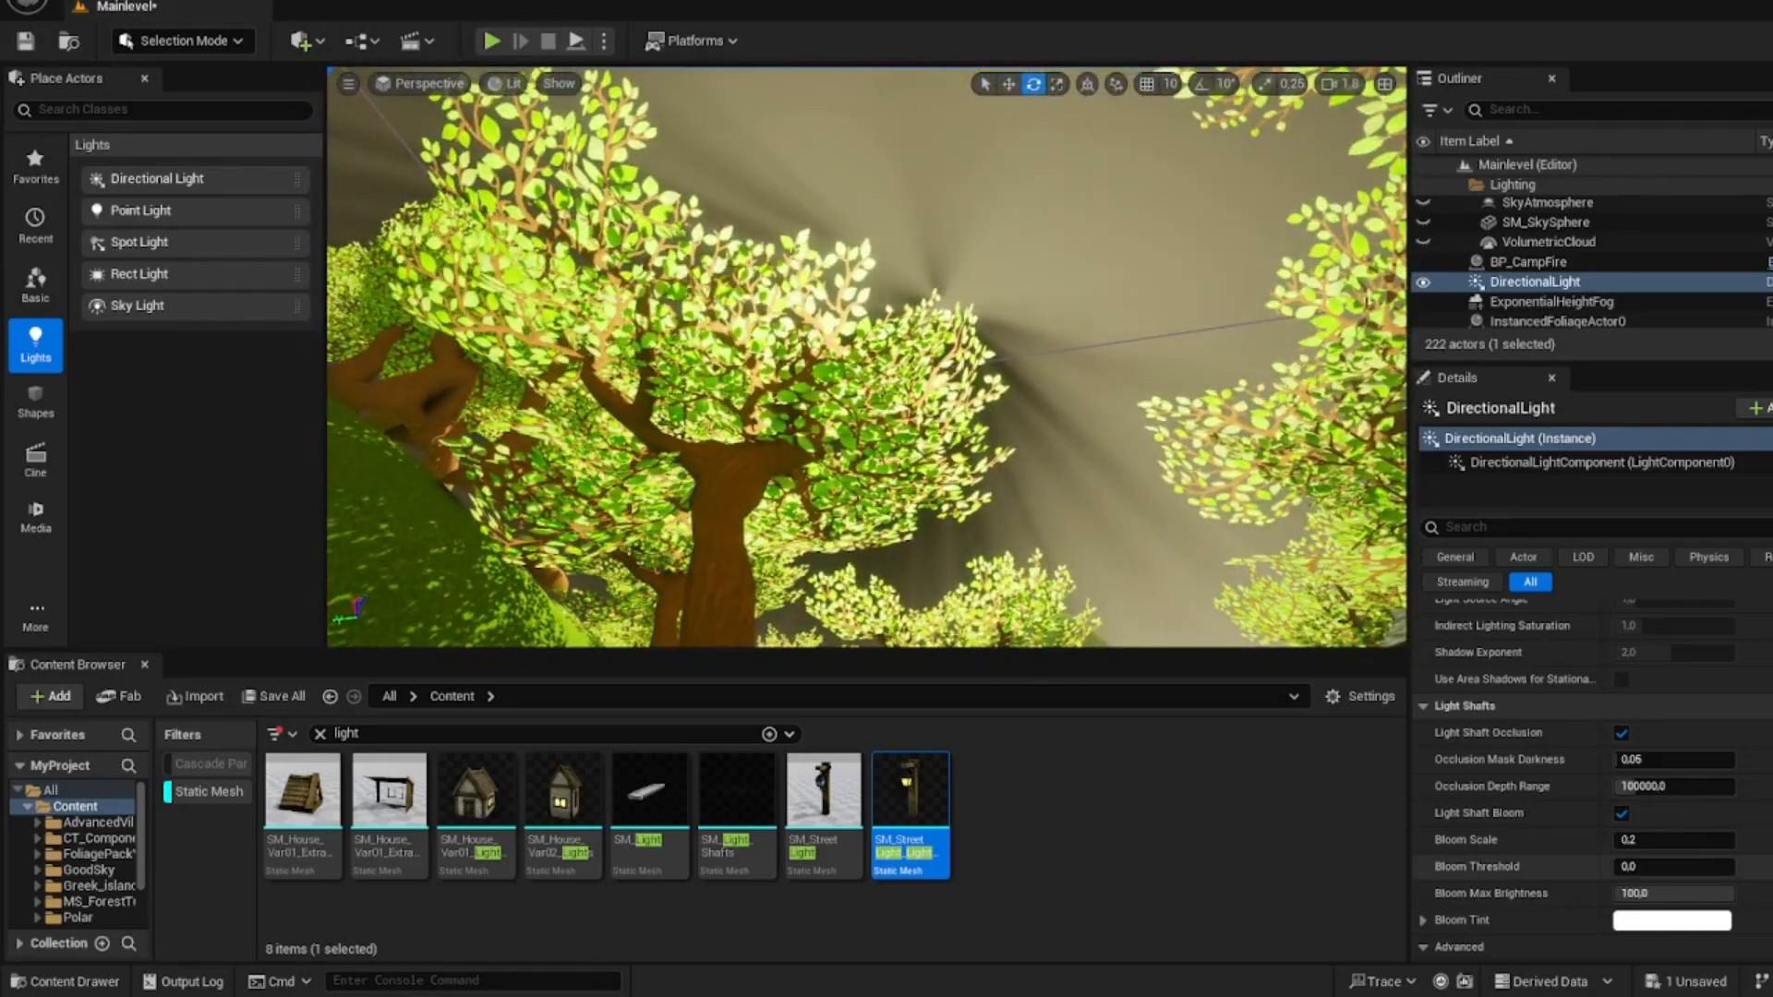
# - Turn off Light Shaft Bloom, and switch Light Shaft Occlusion off and on again to compare its effect
pyautogui.click(1621, 814)
pyautogui.click(1621, 733)
pyautogui.click(1620, 732)
# - Set Occlusion Mask Darkness to about 0.1752 and Occlusion Depth Range to 96000, and re-enable Light Shaft Bloom
pyautogui.moveTo(1672, 759); pyautogui.dragTo(1636, 759)
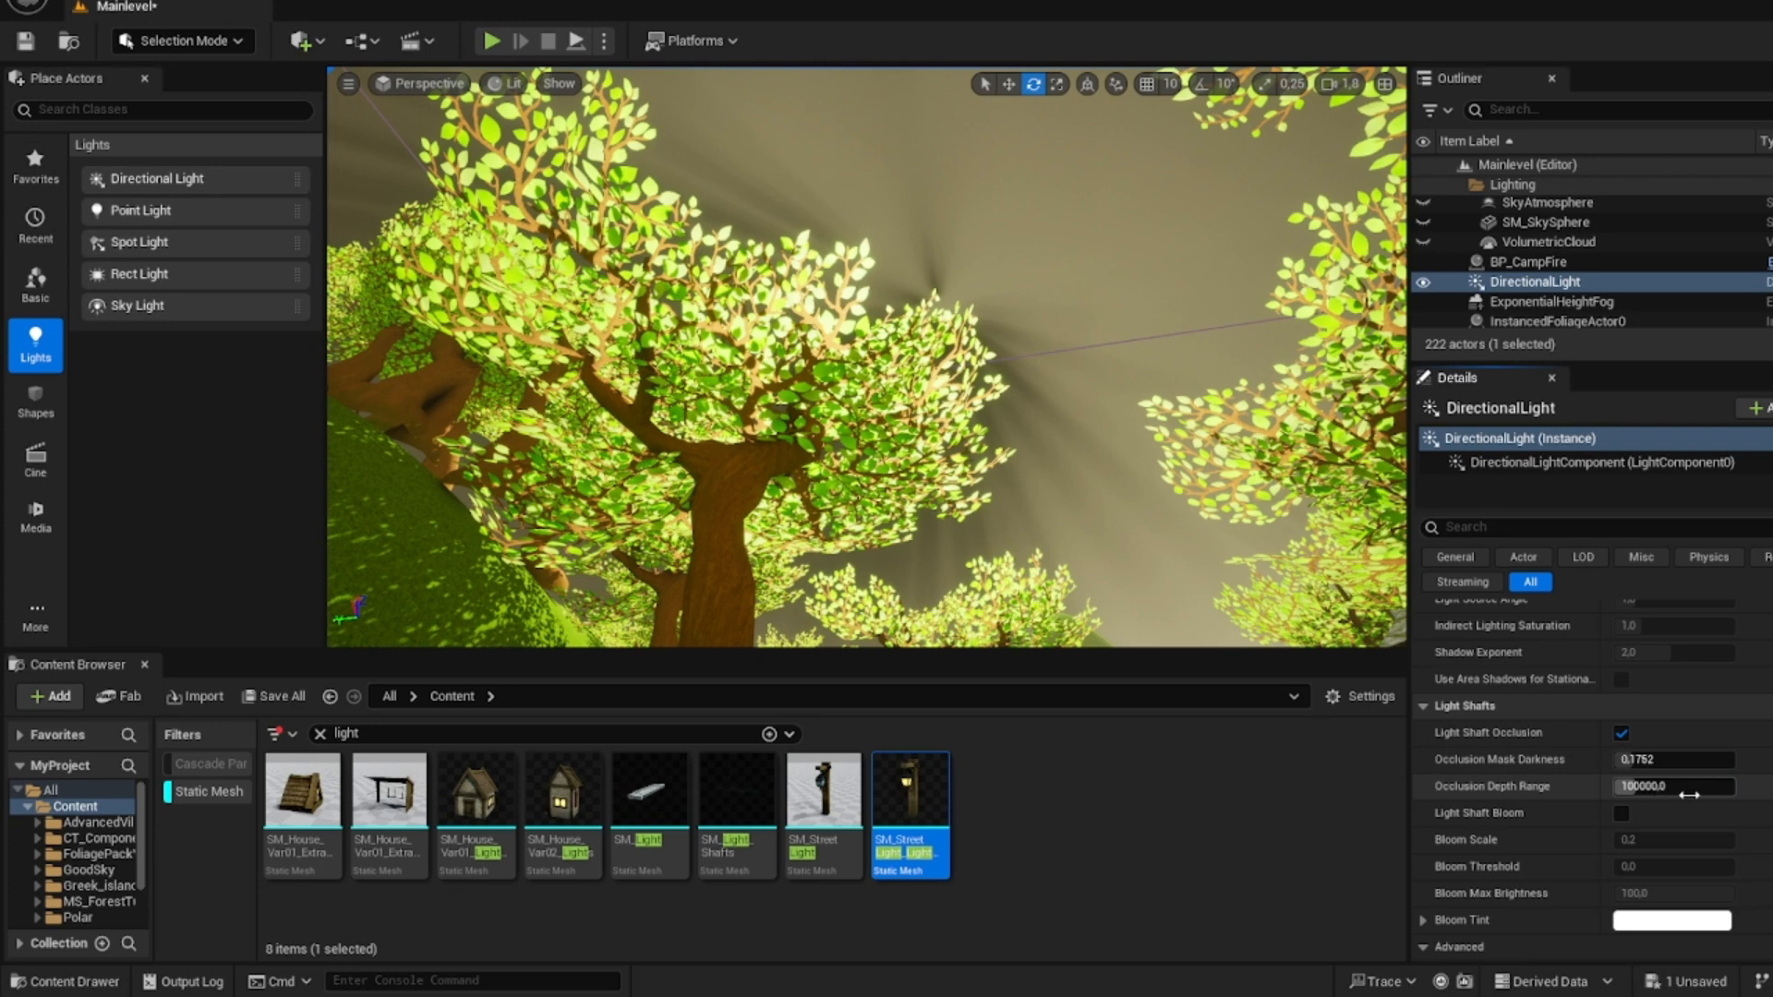
pyautogui.click(1621, 813)
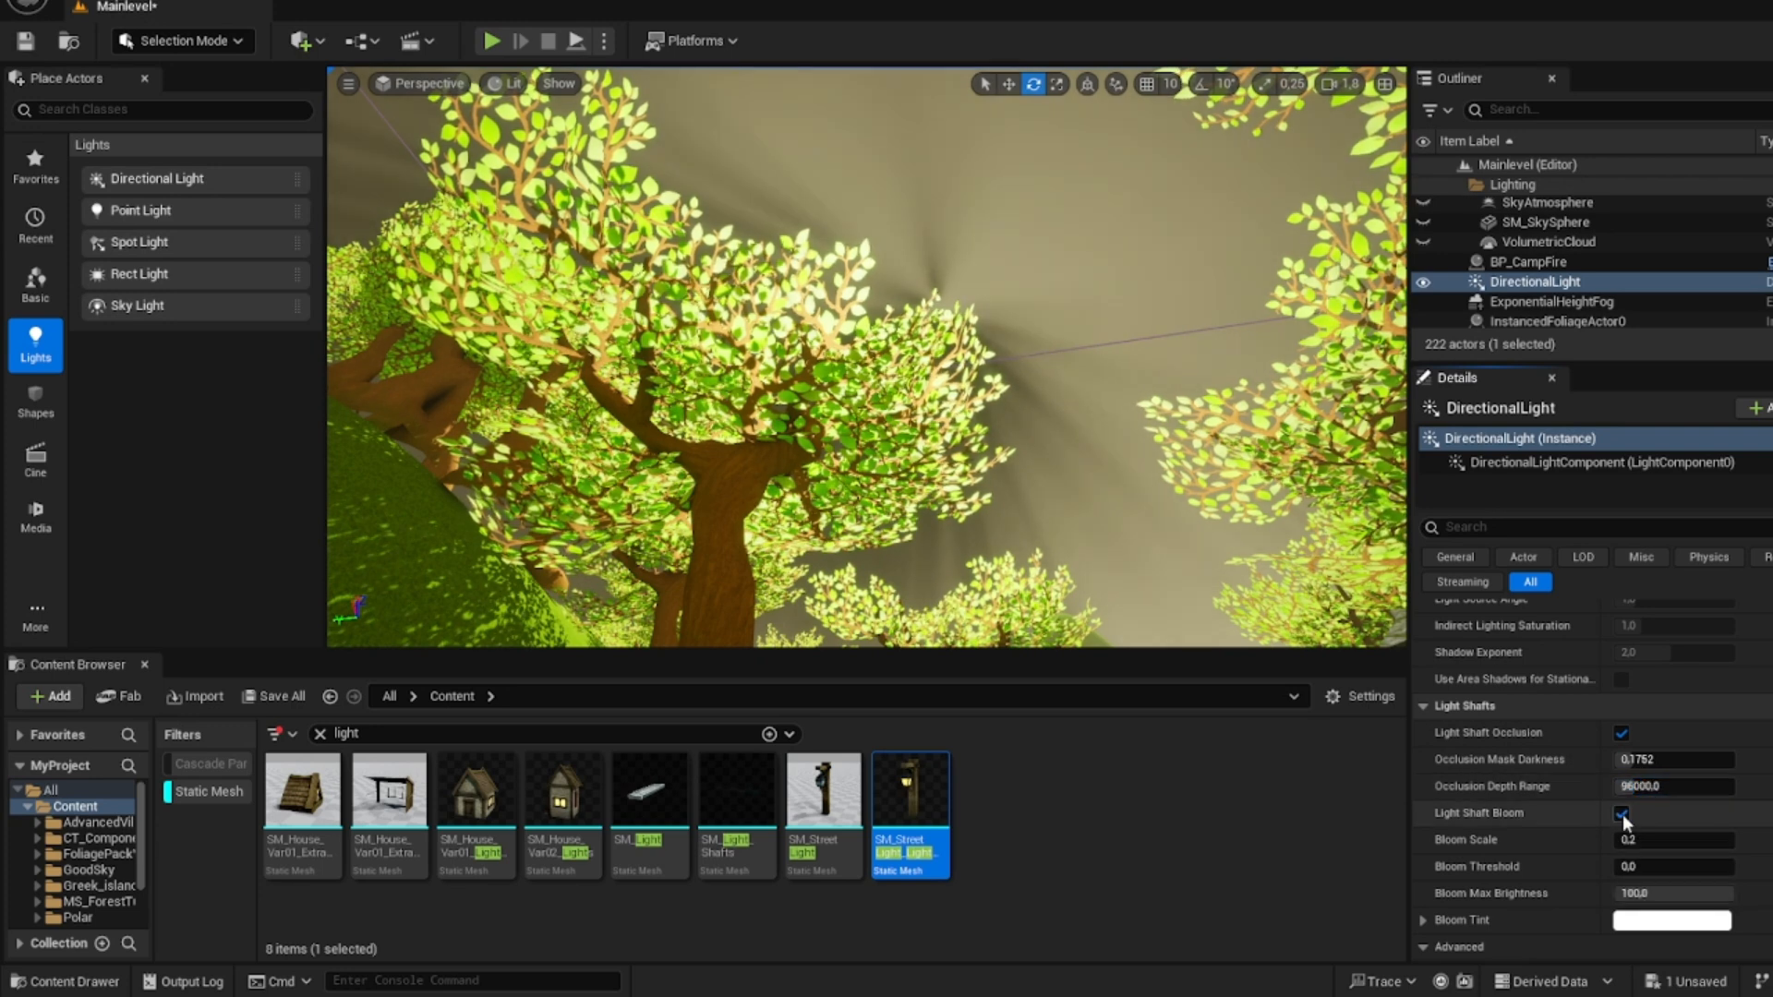
# - Raise the directional light's Bloom Scale to about 4.84, then reduce it to about 1.84, checking the glow through the trees
pyautogui.moveTo(1630, 839); pyautogui.dragTo(1674, 840)
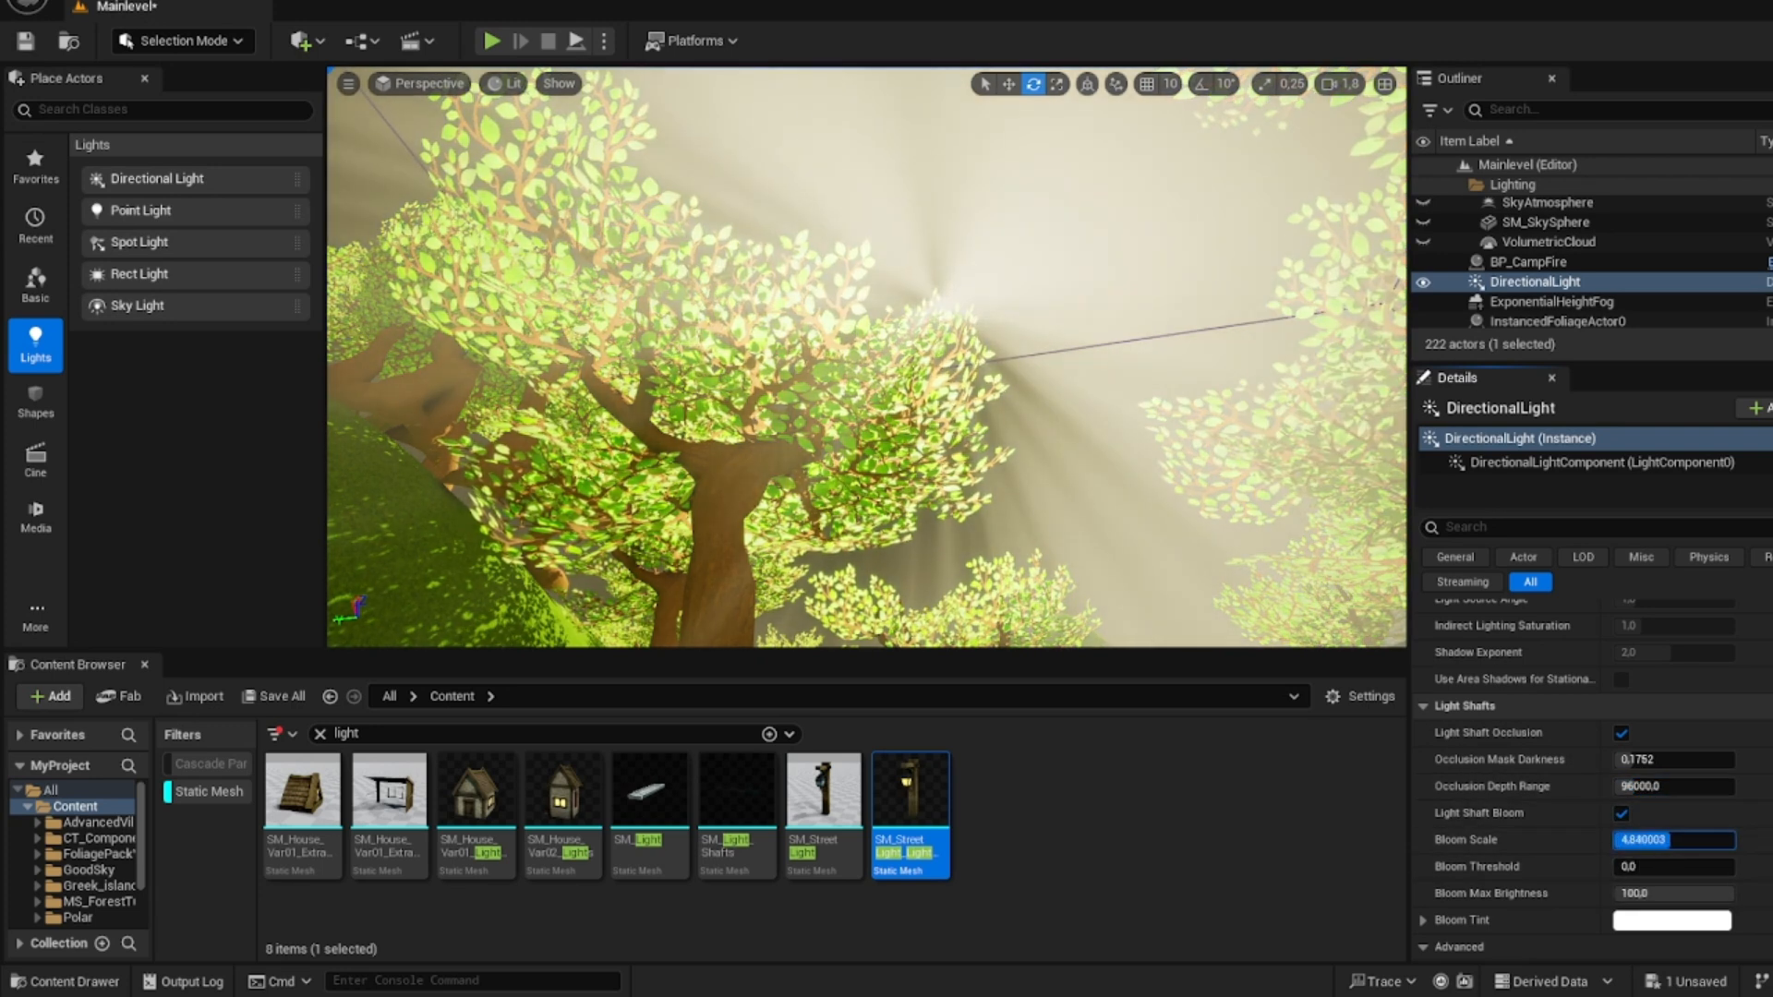
pyautogui.moveTo(1155, 480); pyautogui.dragTo(1320, 462, button='right')
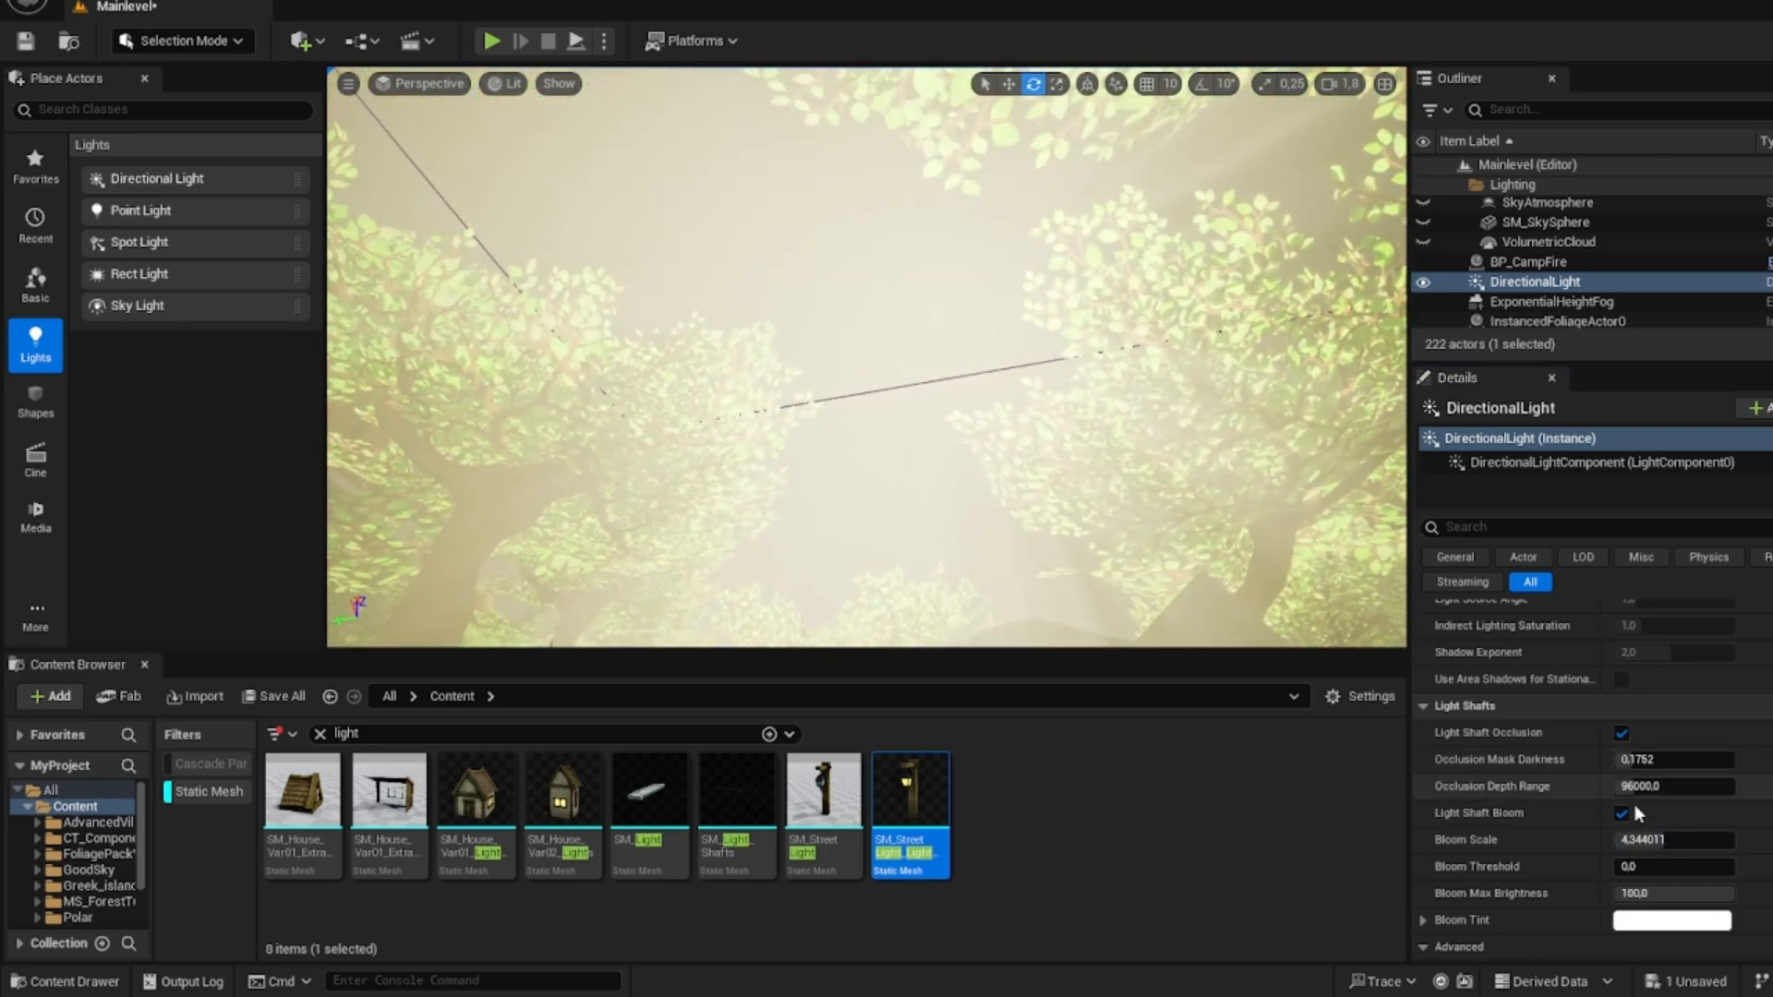
pyautogui.moveTo(1662, 839); pyautogui.dragTo(1628, 839)
pyautogui.moveTo(1229, 481); pyautogui.dragTo(1145, 563, button='right')
# - Remove the Static Mesh filter from the content listing and search the project assets for "sky"
pyautogui.click(208, 793)
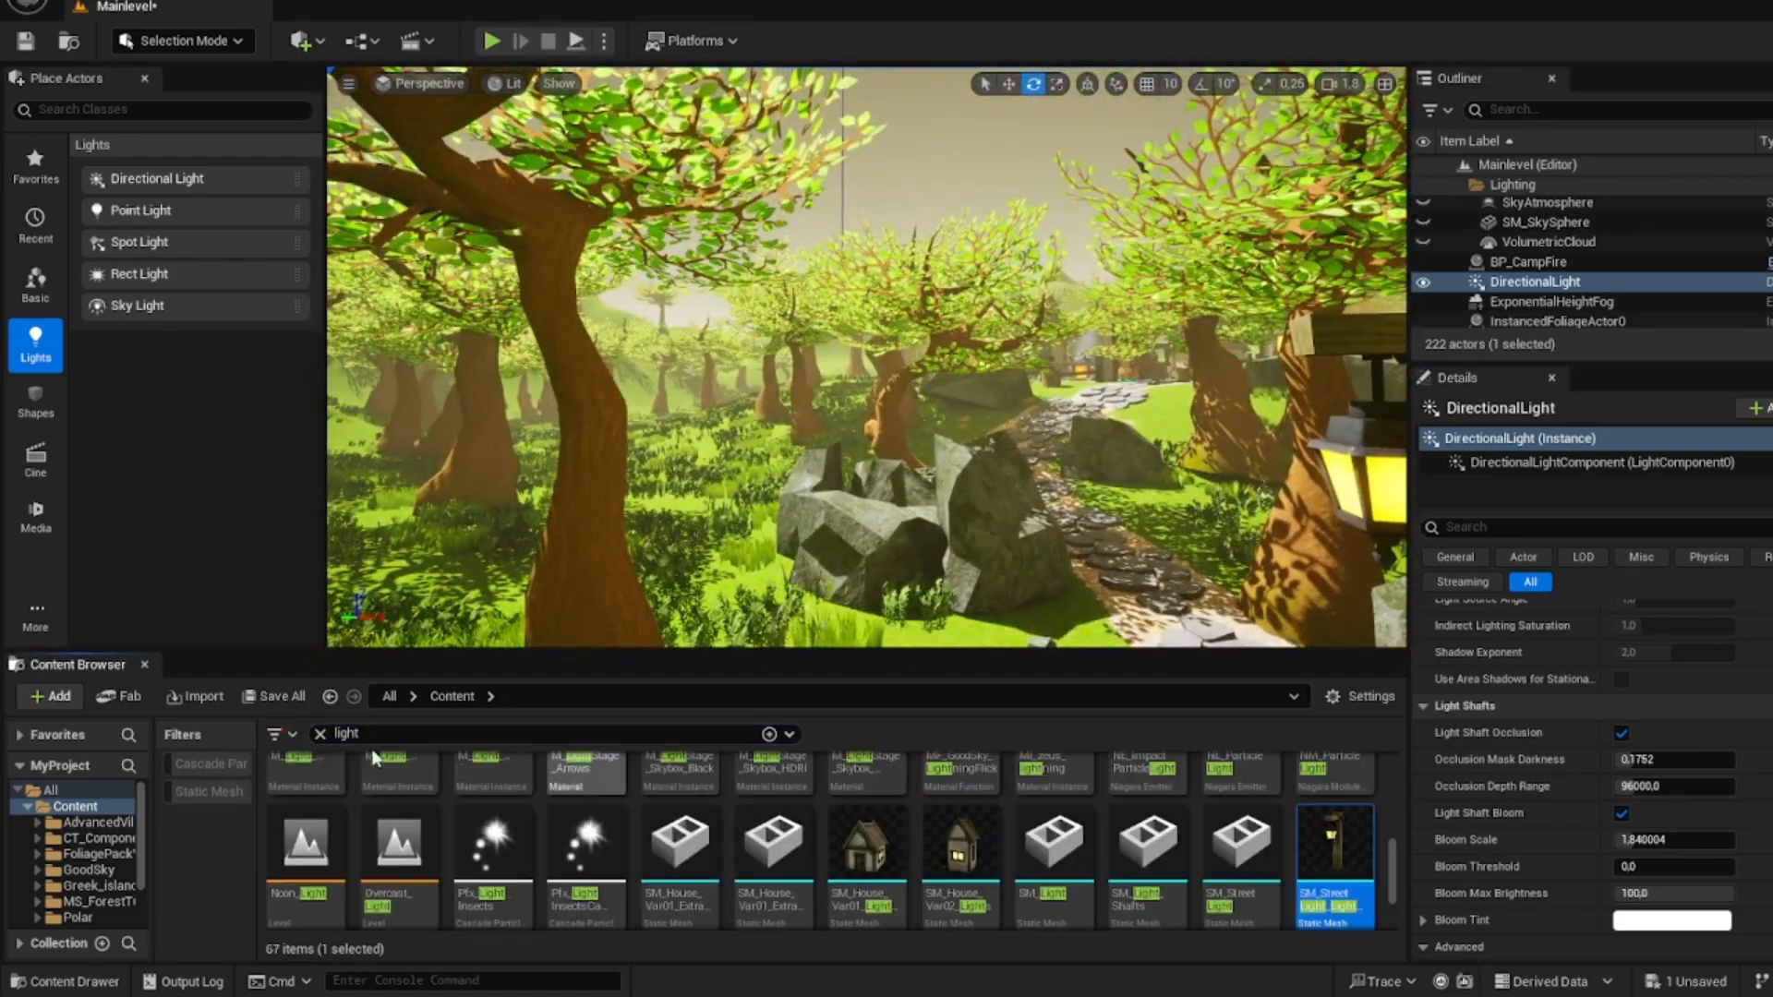
pyautogui.moveTo(364, 735); pyautogui.dragTo(298, 736)
pyautogui.write('sky')
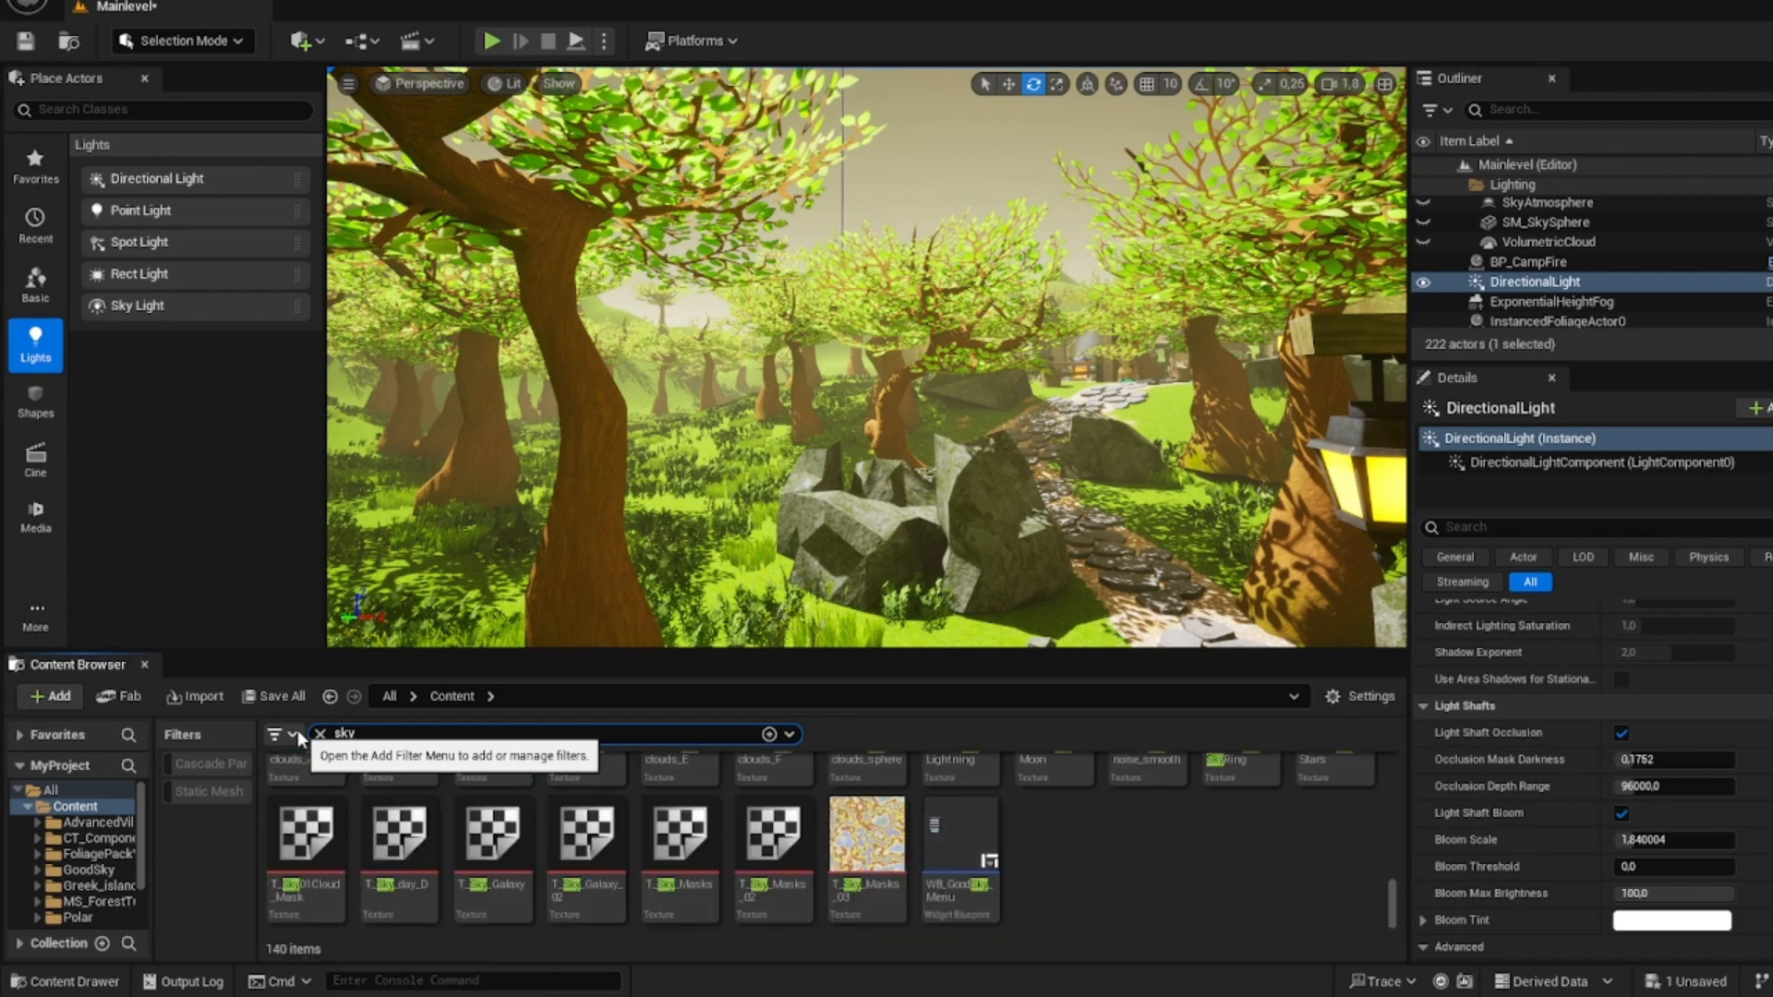
pyautogui.scroll(5, 1011, 882)
pyautogui.scroll(5, 933, 836)
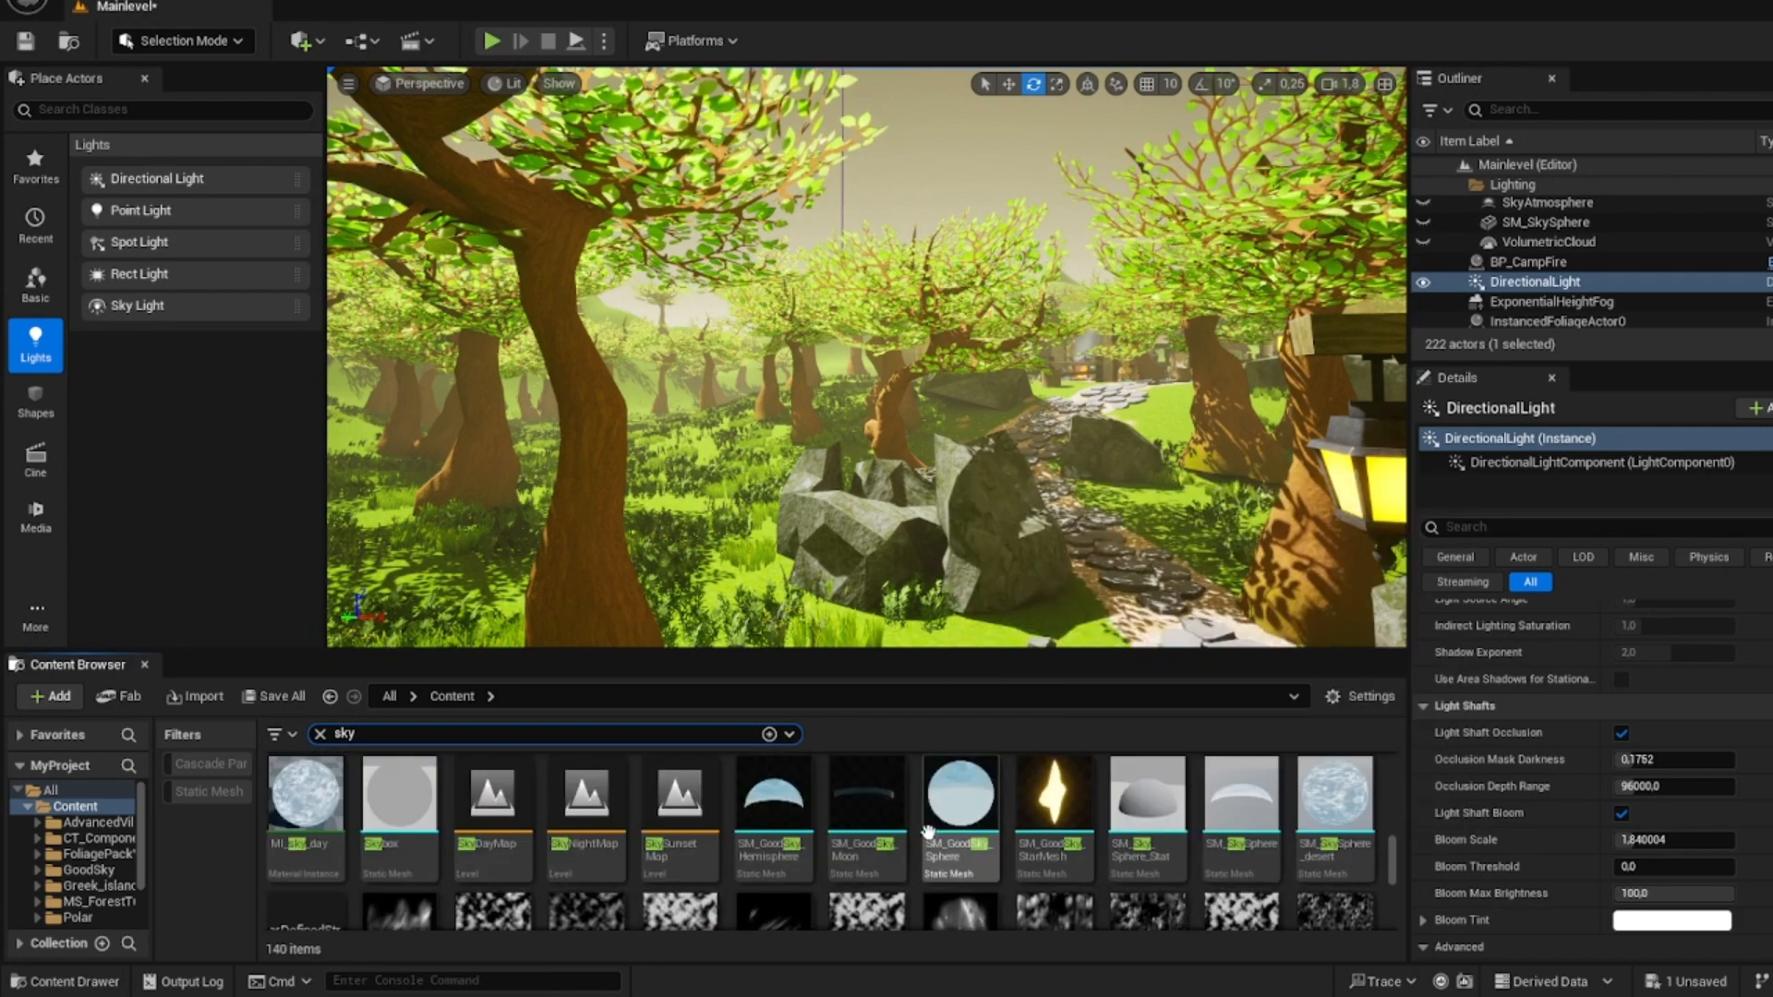
pyautogui.scroll(8, 548, 826)
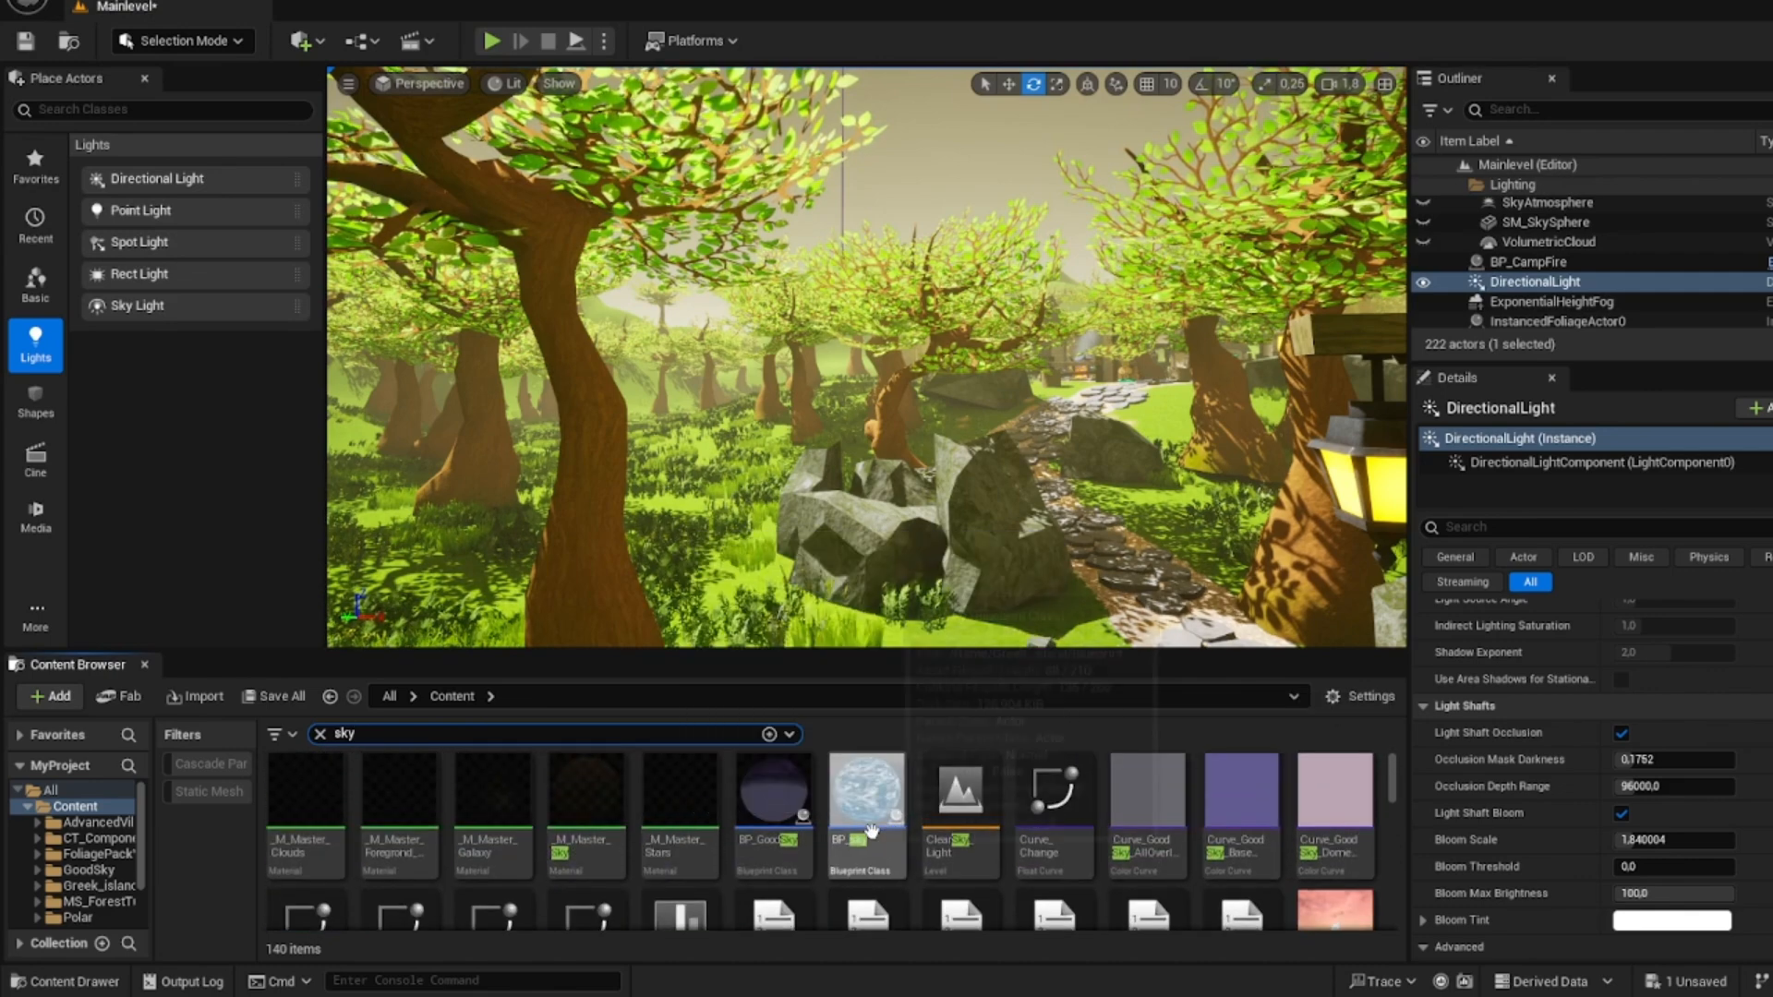
# - Place the BP_GoodSky blueprint in the forest level and look up at the sky
pyautogui.click(774, 799)
pyautogui.moveTo(1029, 538); pyautogui.dragTo(1062, 489)
pyautogui.moveTo(1062, 490); pyautogui.dragTo(923, 323, button='right')
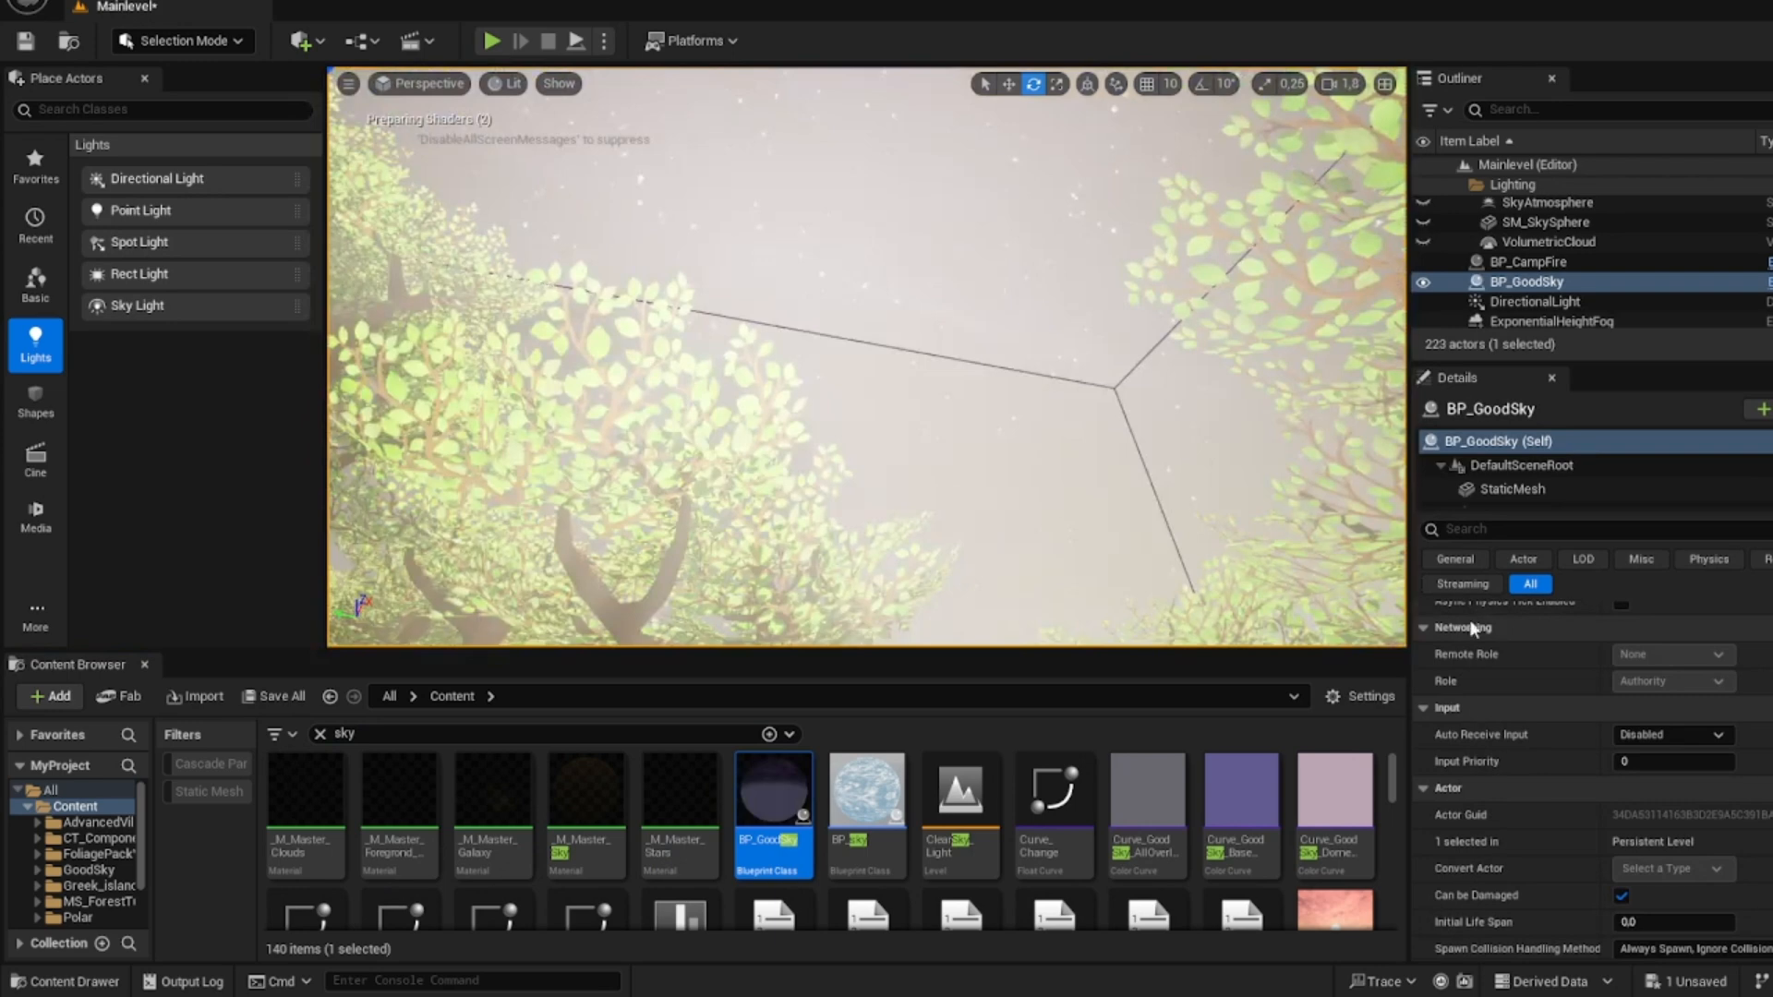
# - Assign DirectionalLight as BP_GoodSky's Directional Light Actor and view the sun through the trees
pyautogui.scroll(10, 1561, 665)
pyautogui.scroll(10, 1570, 689)
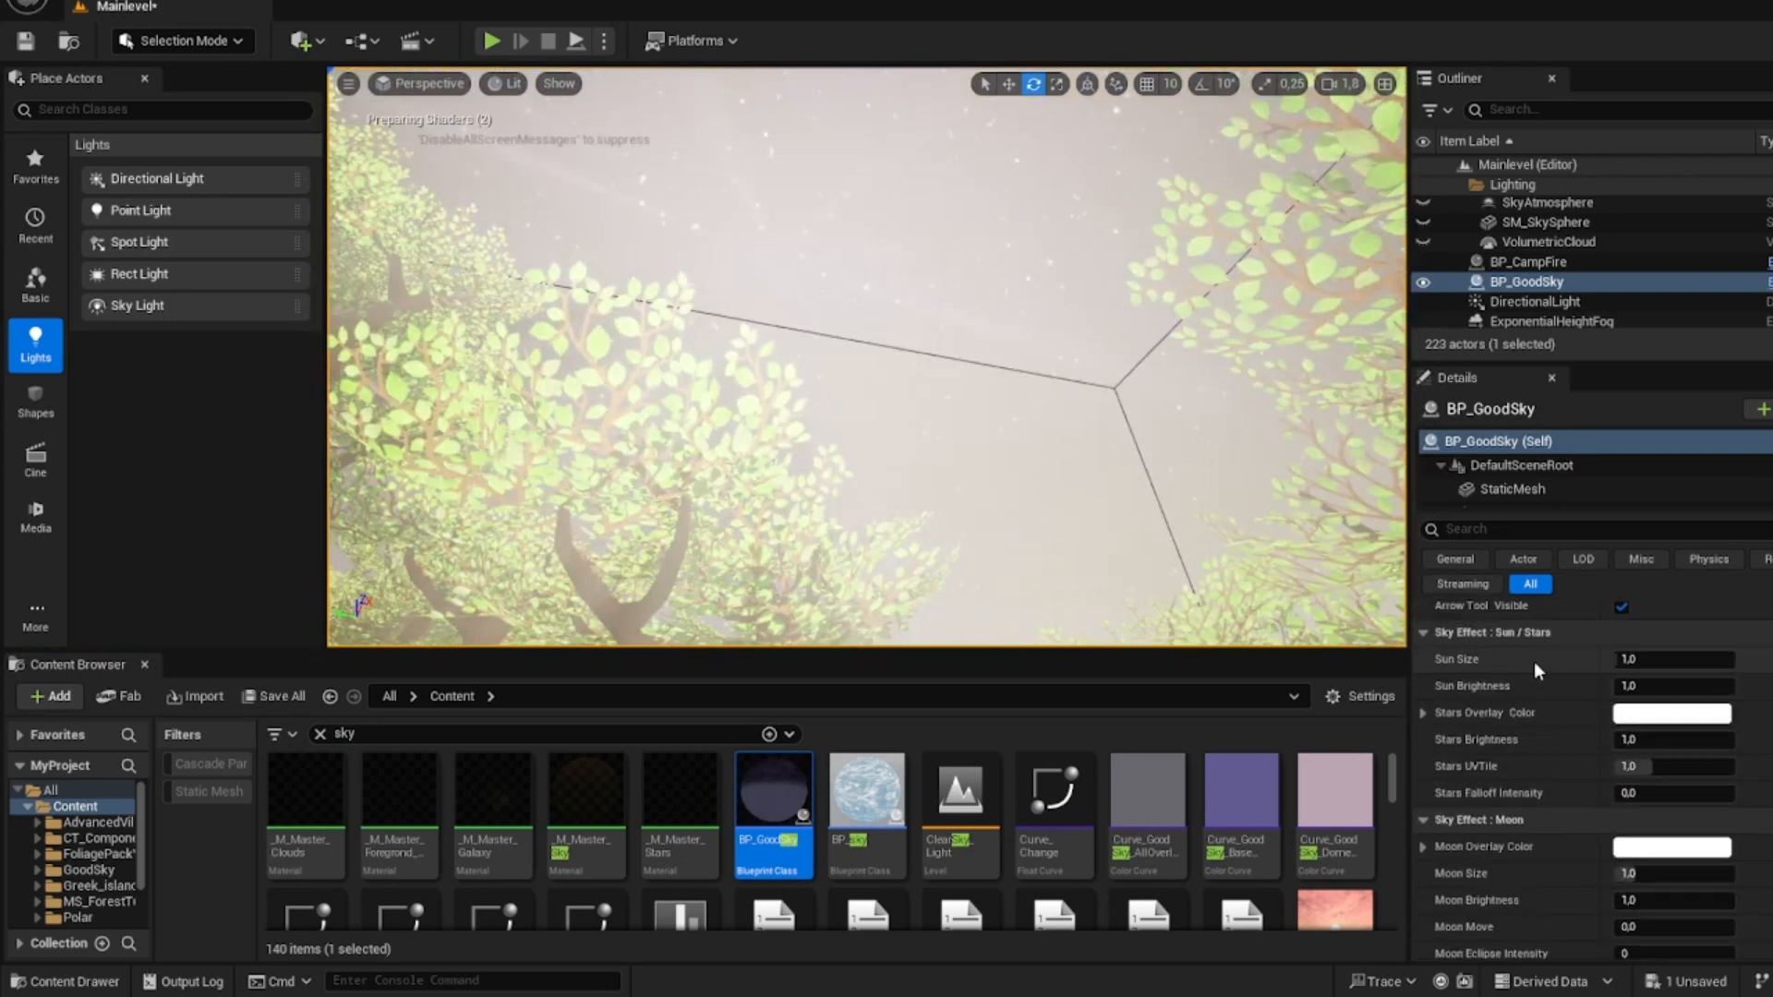
pyautogui.scroll(-2, 1711, 748)
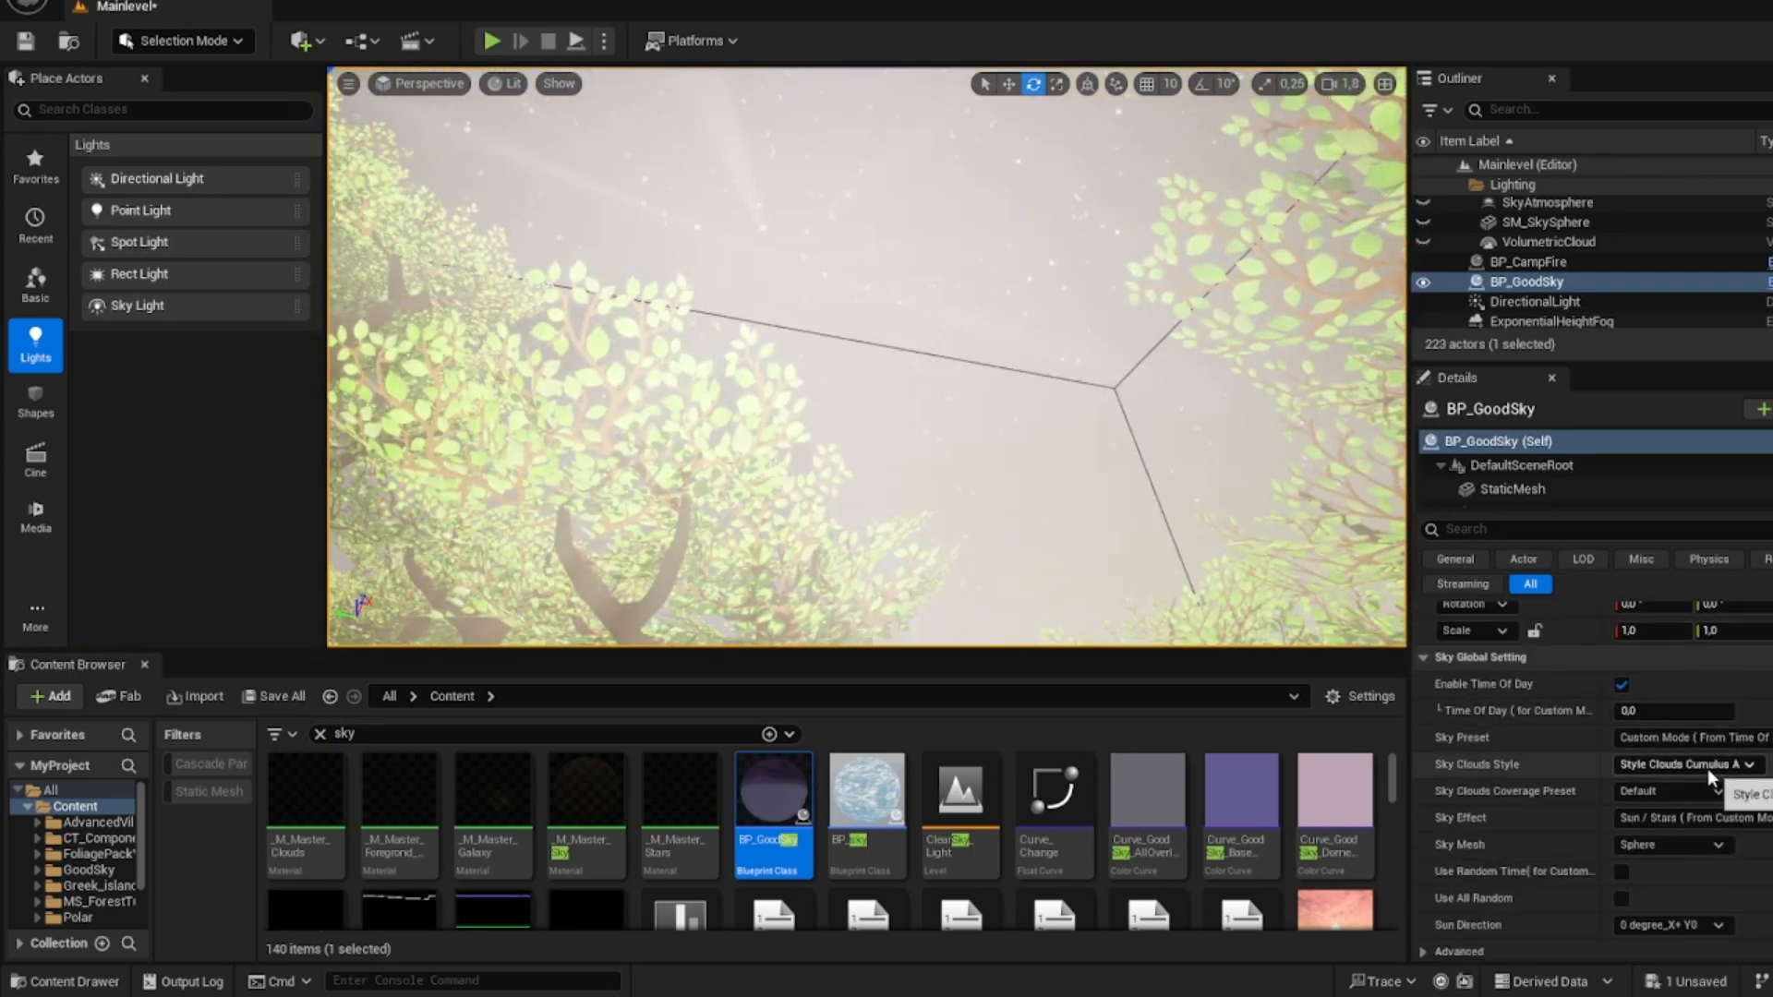
pyautogui.click(1679, 790)
pyautogui.click(1682, 786)
pyautogui.scroll(-2, 1681, 785)
pyautogui.scroll(-2, 1682, 784)
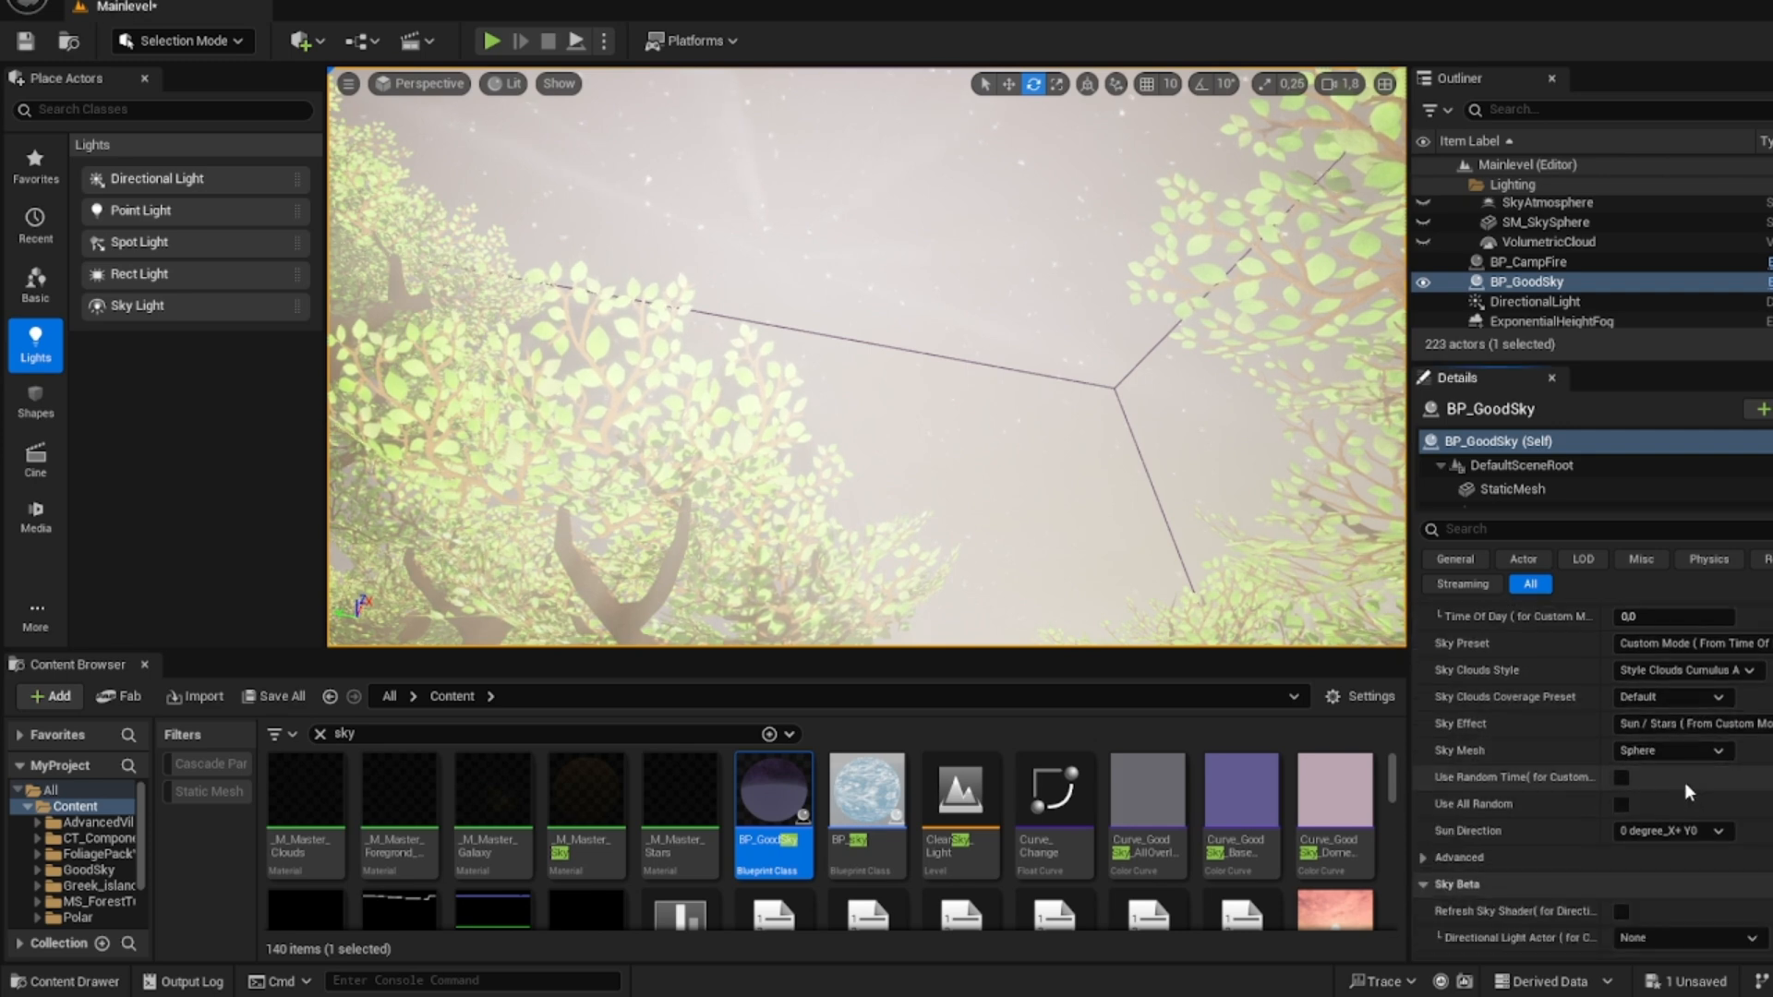
pyautogui.click(1672, 908)
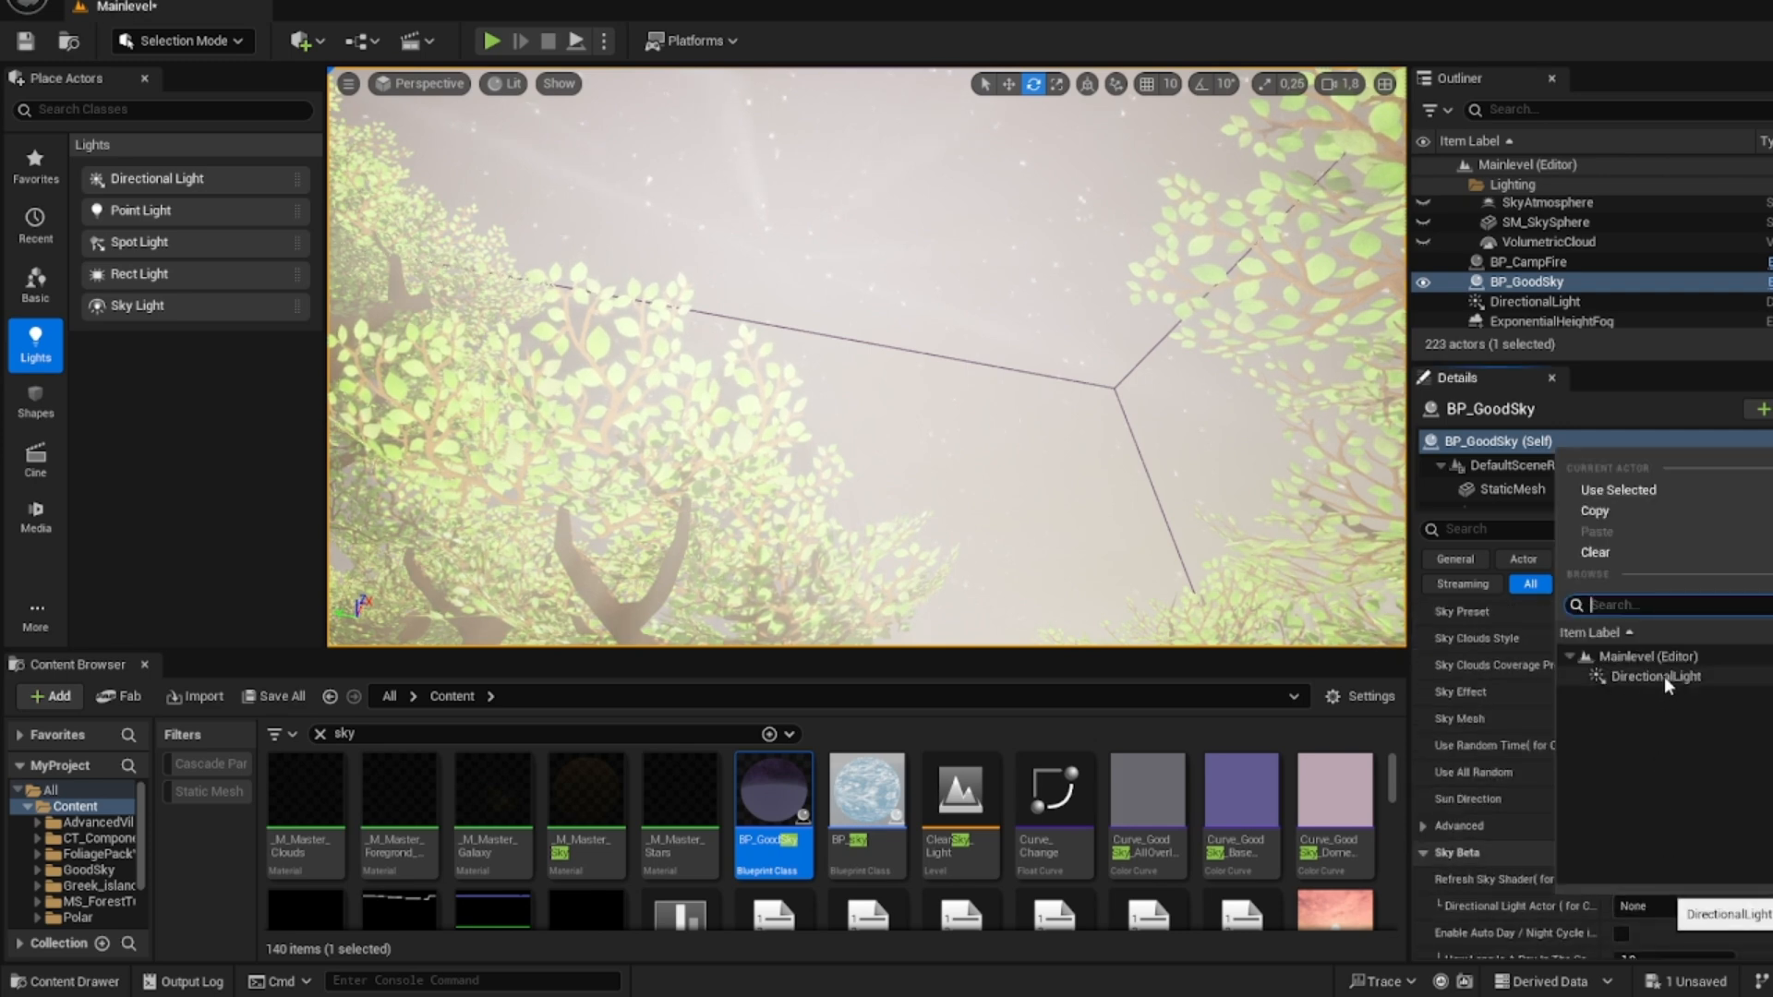
pyautogui.click(1663, 677)
pyautogui.press('f')
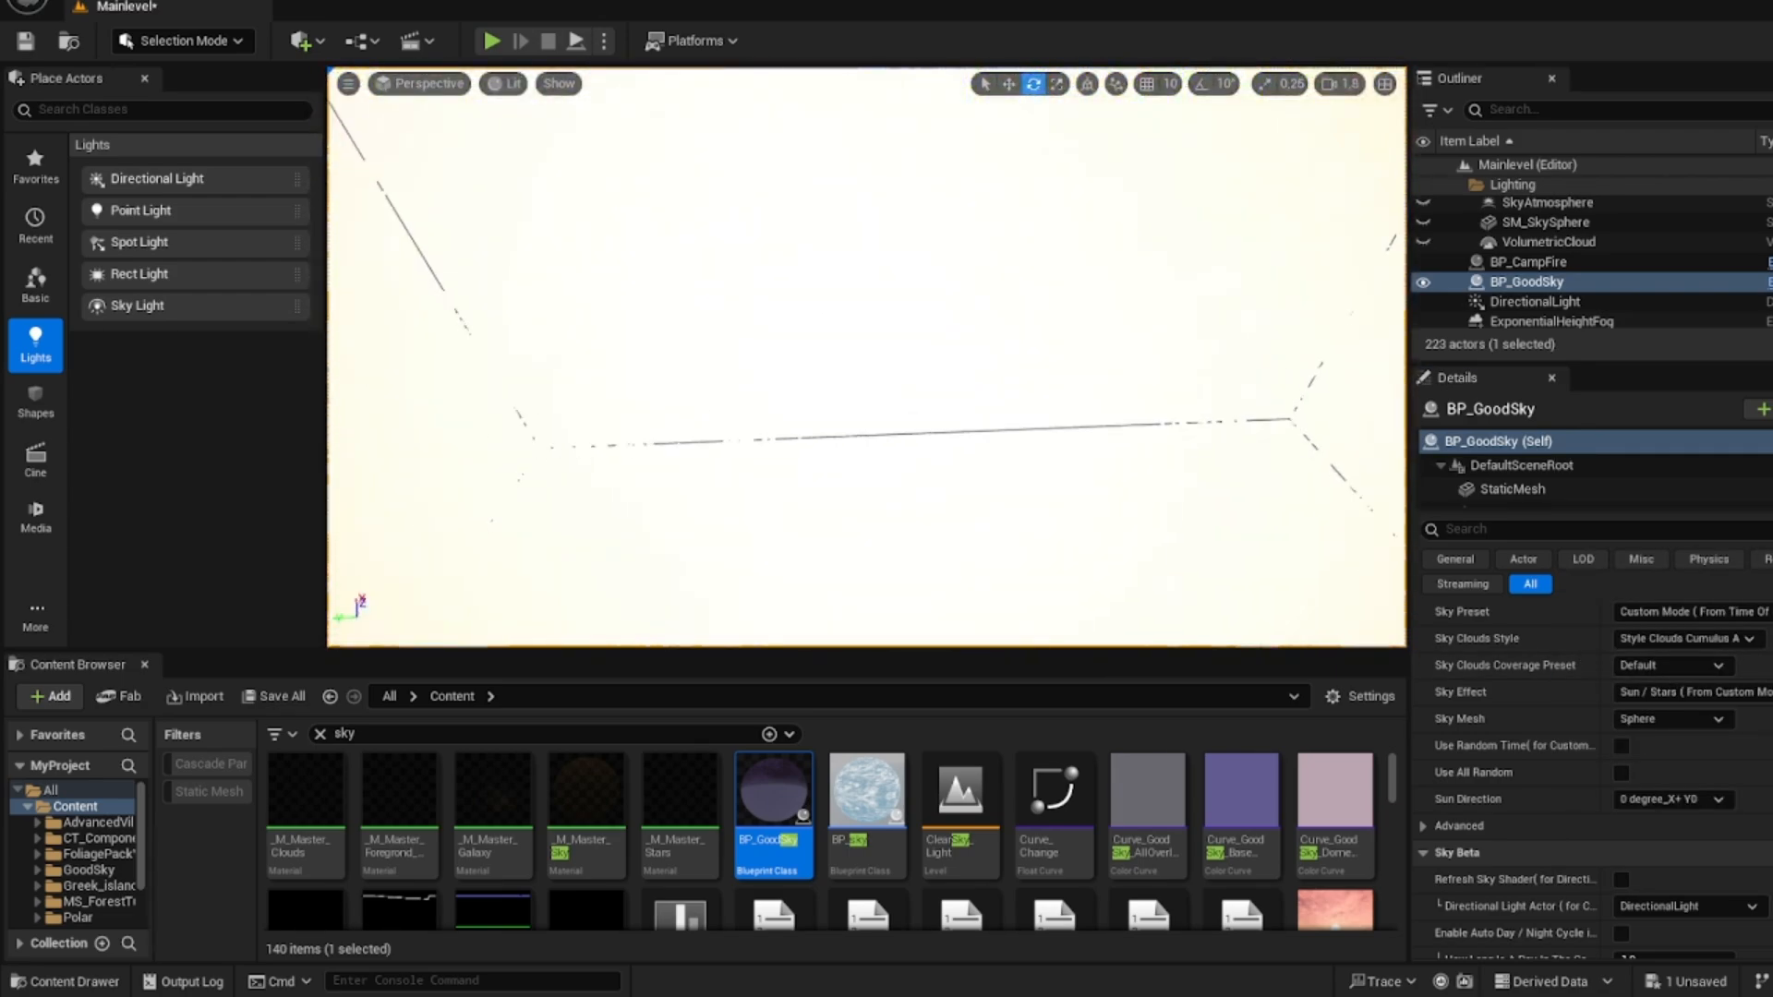
pyautogui.moveTo(869, 356)
pyautogui.mouseDown(button='right')
pyautogui.moveTo(882, 572)
pyautogui.moveTo(910, 443)
pyautogui.moveTo(831, 361)
pyautogui.moveTo(887, 448)
pyautogui.moveTo(859, 370)
pyautogui.mouseUp(button='right')
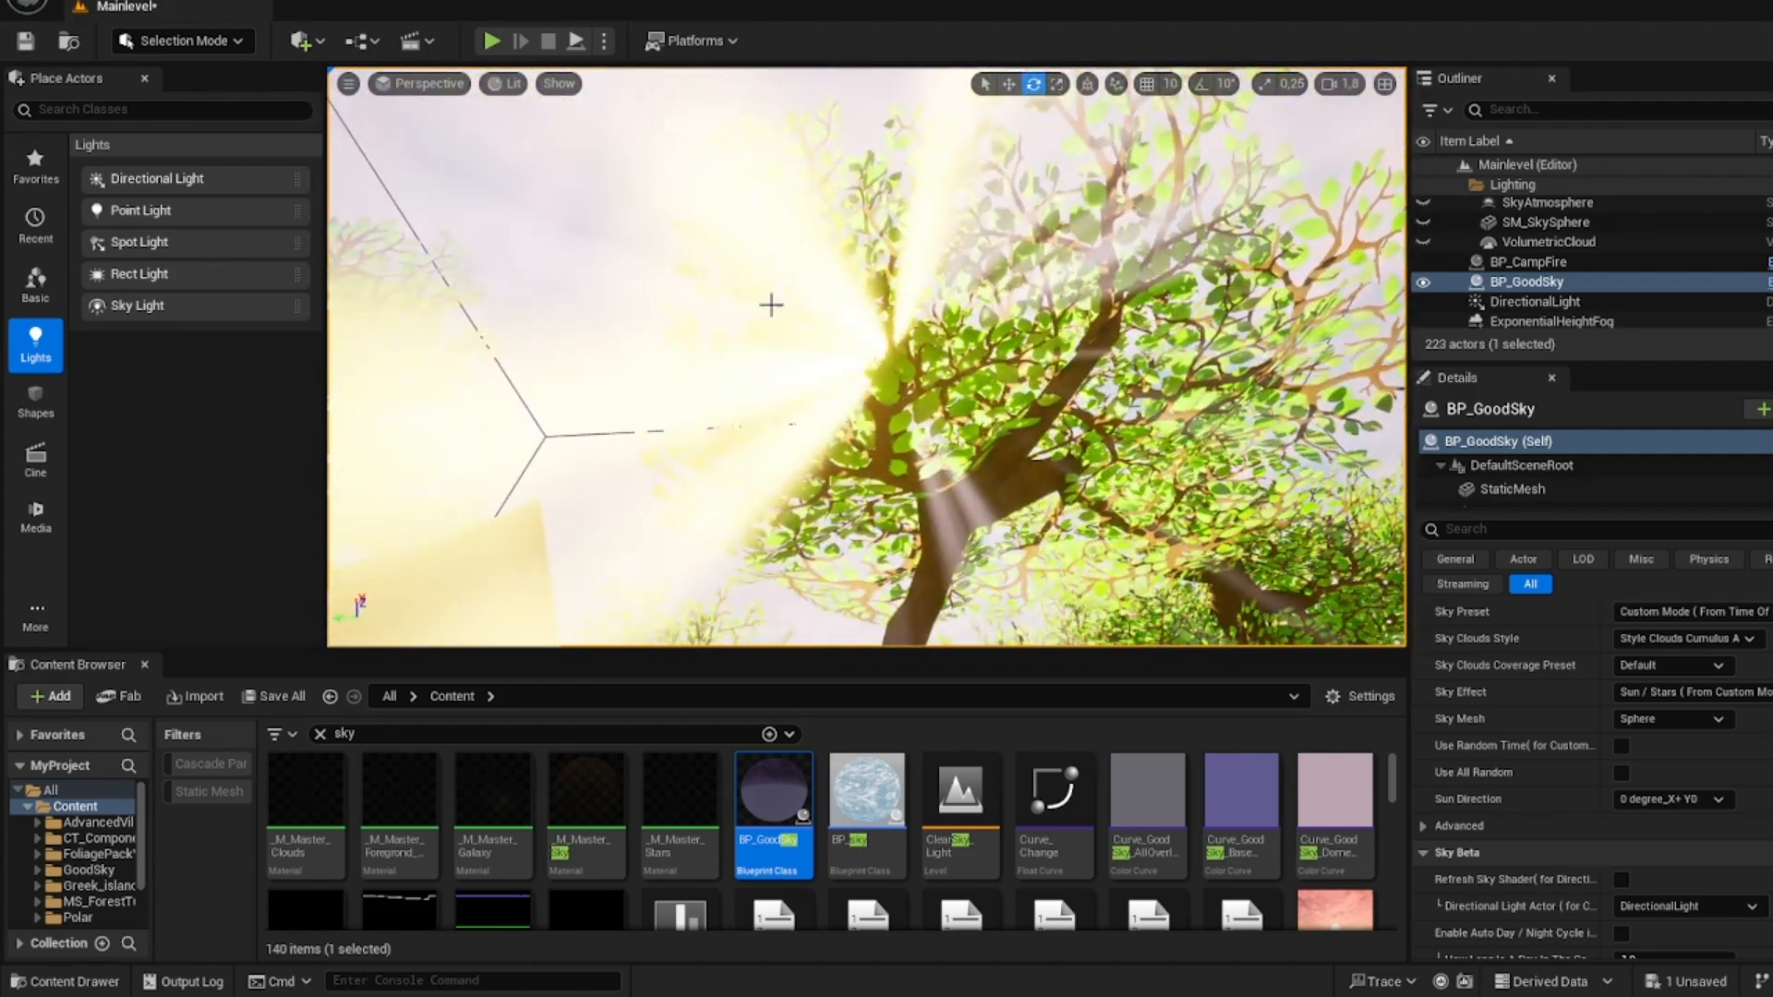
# - Set the directional light's Occlusion Mask Darkness to 0.132, Occlusion Depth Range to 44000 and Bloom Scale to 0.04
pyautogui.scroll(-2, 1538, 259)
pyautogui.click(1535, 218)
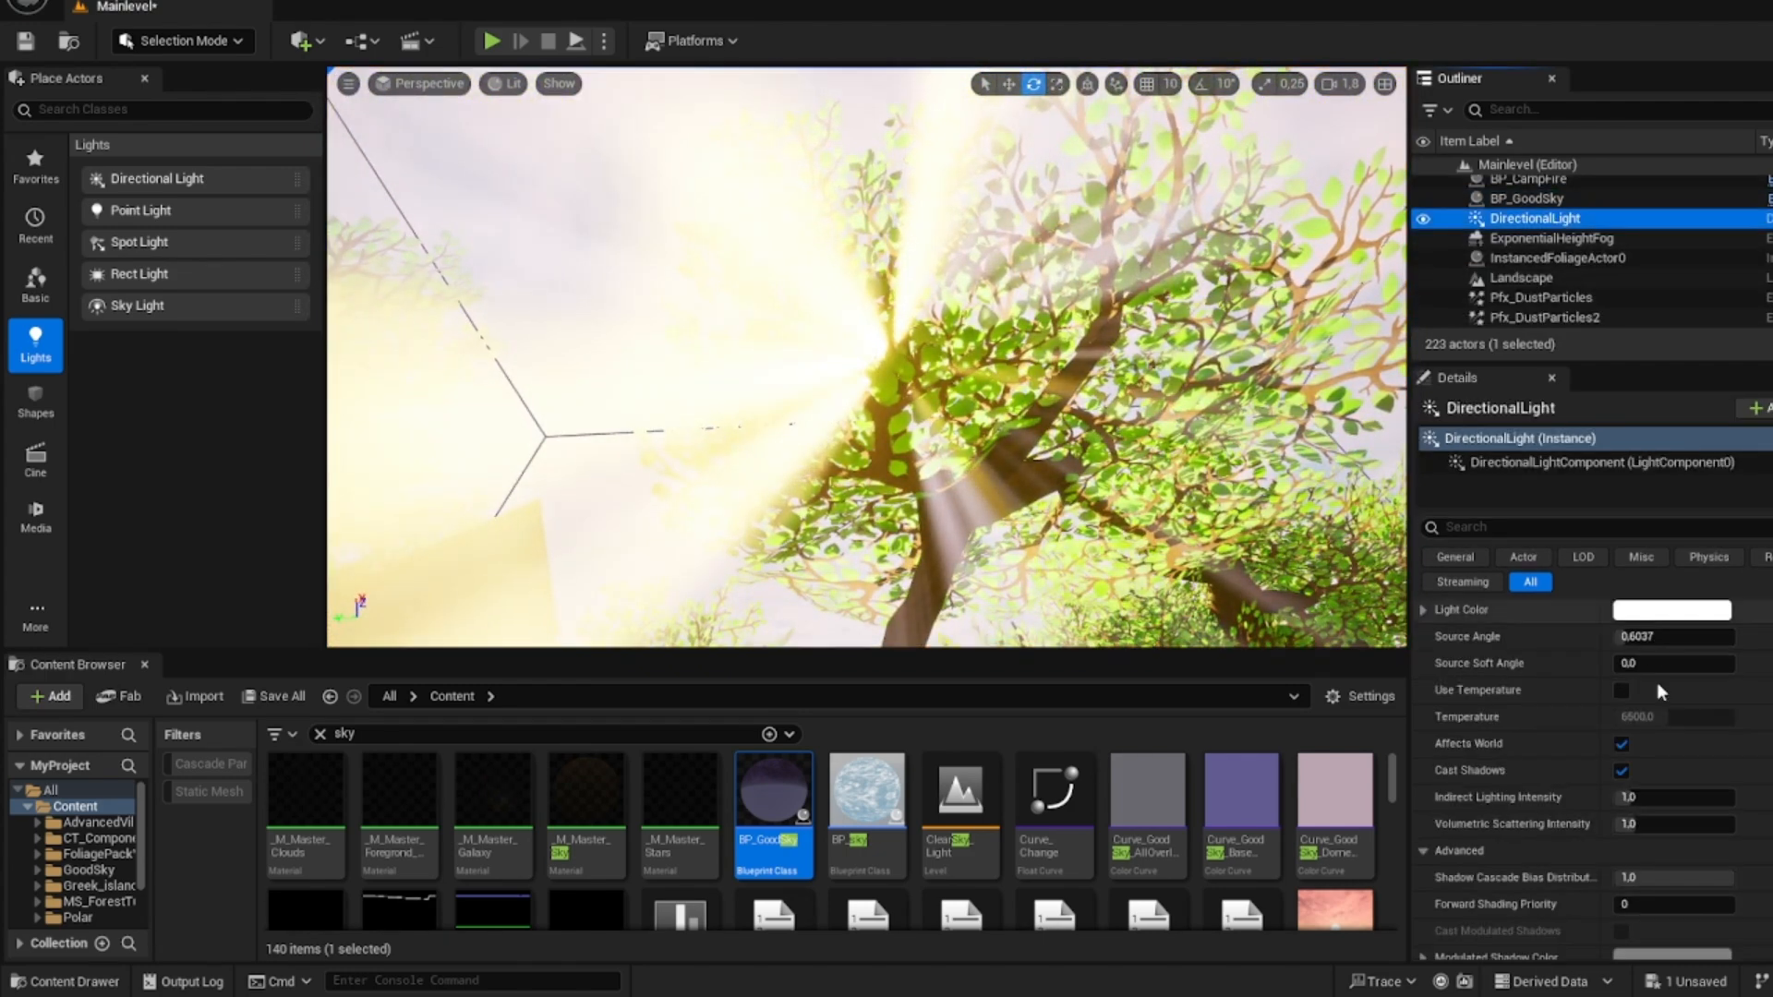
pyautogui.scroll(-5, 1650, 660)
pyautogui.scroll(-8, 1681, 719)
pyautogui.scroll(-6, 1675, 758)
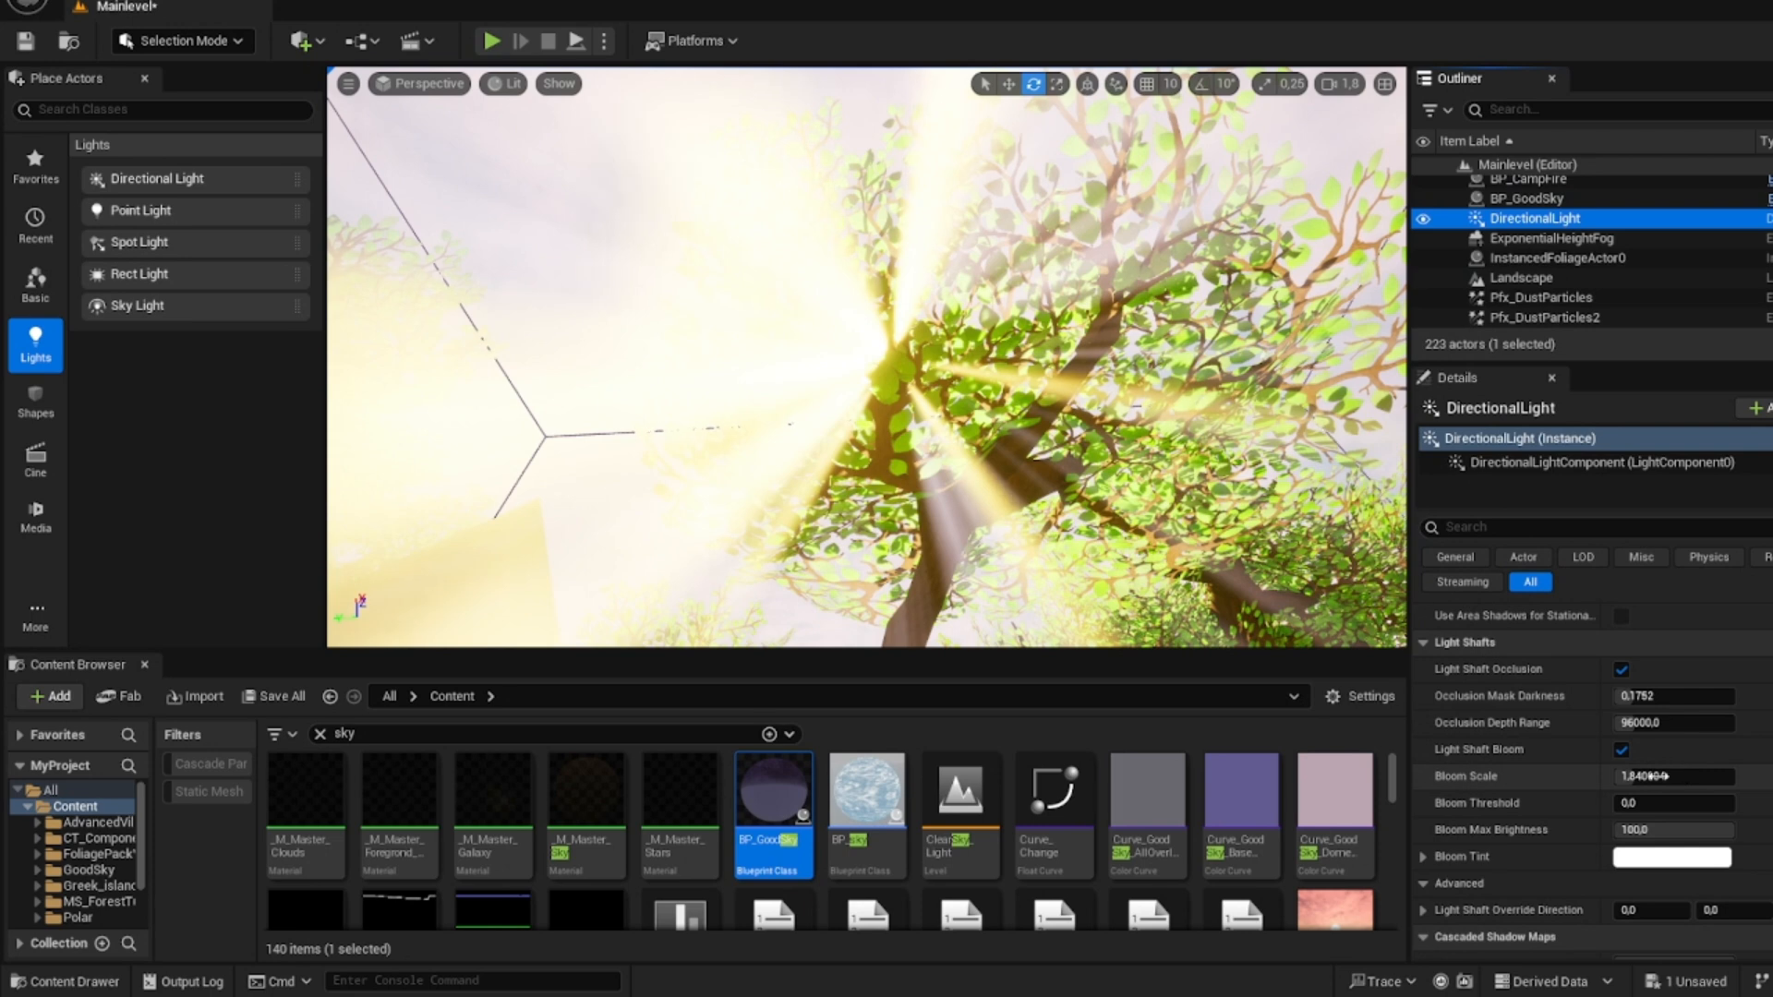
pyautogui.moveTo(1683, 691); pyautogui.dragTo(1644, 777)
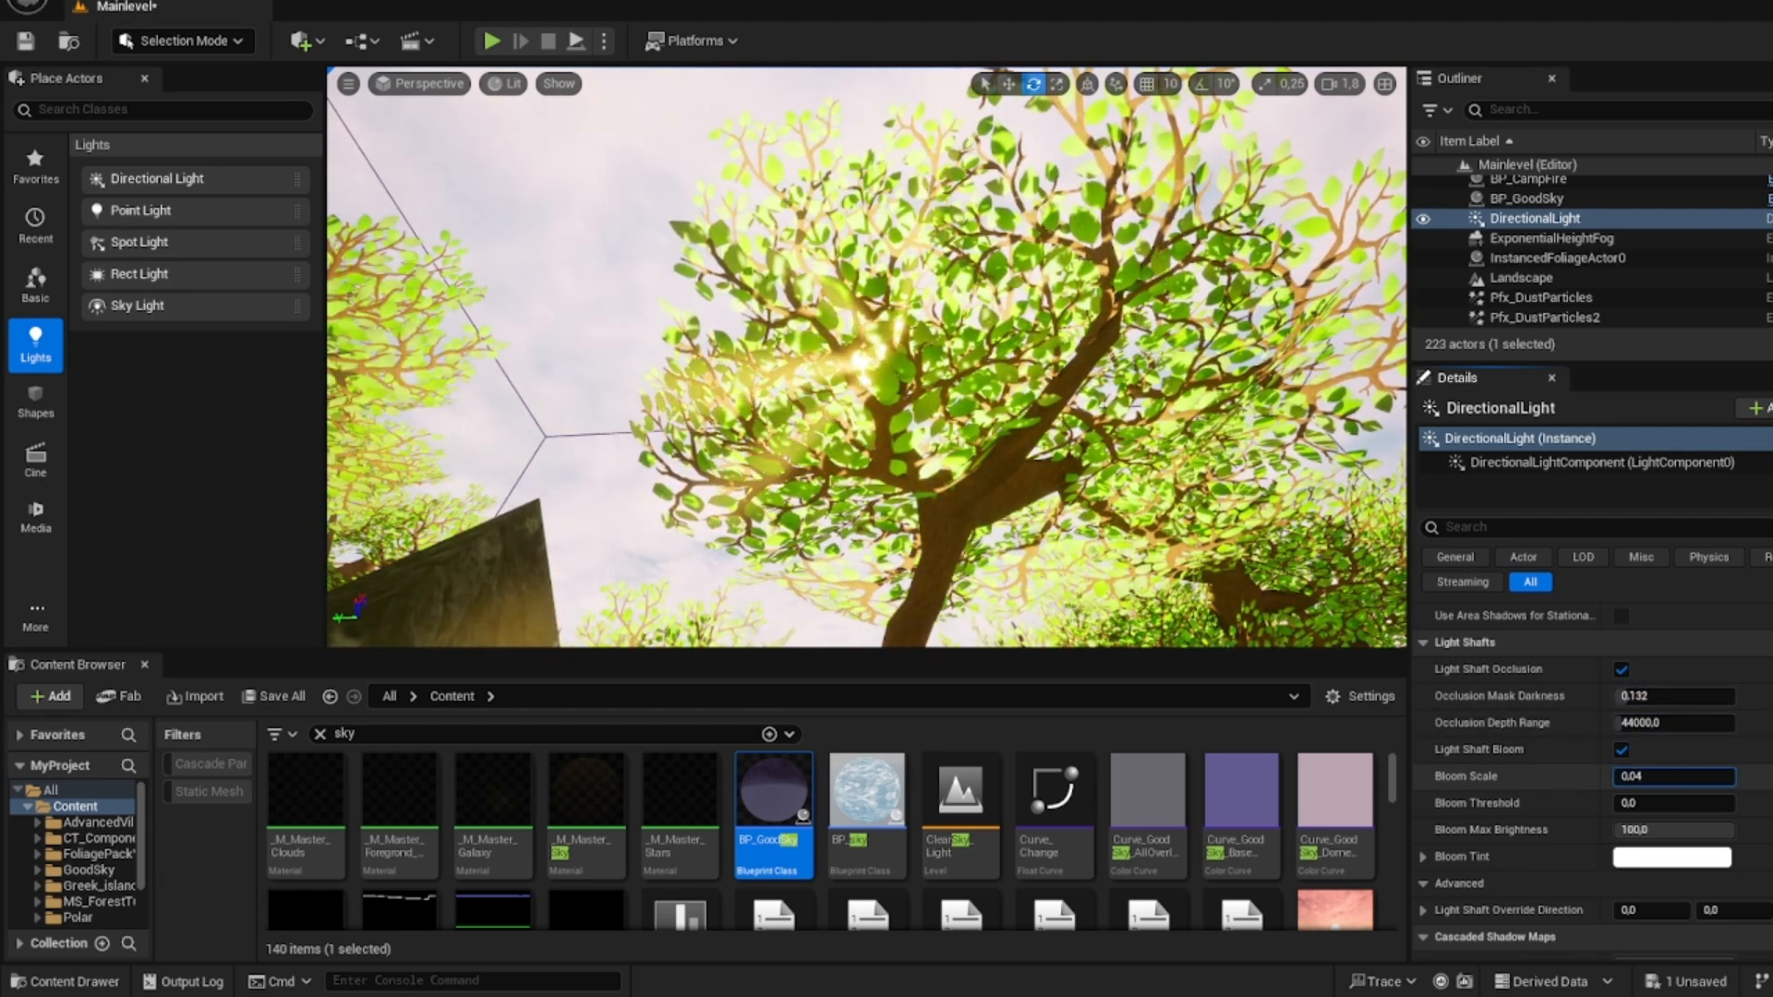
# - Examine the lighting around the stone path and lantern, and review the directional light's transform and light settings
pyautogui.press('a')
pyautogui.moveTo(869, 370); pyautogui.dragTo(824, 415, button='right')
pyautogui.press('w')
pyautogui.press('s')
pyautogui.press('s')
pyautogui.press('s')
pyautogui.scroll(10, 1659, 634)
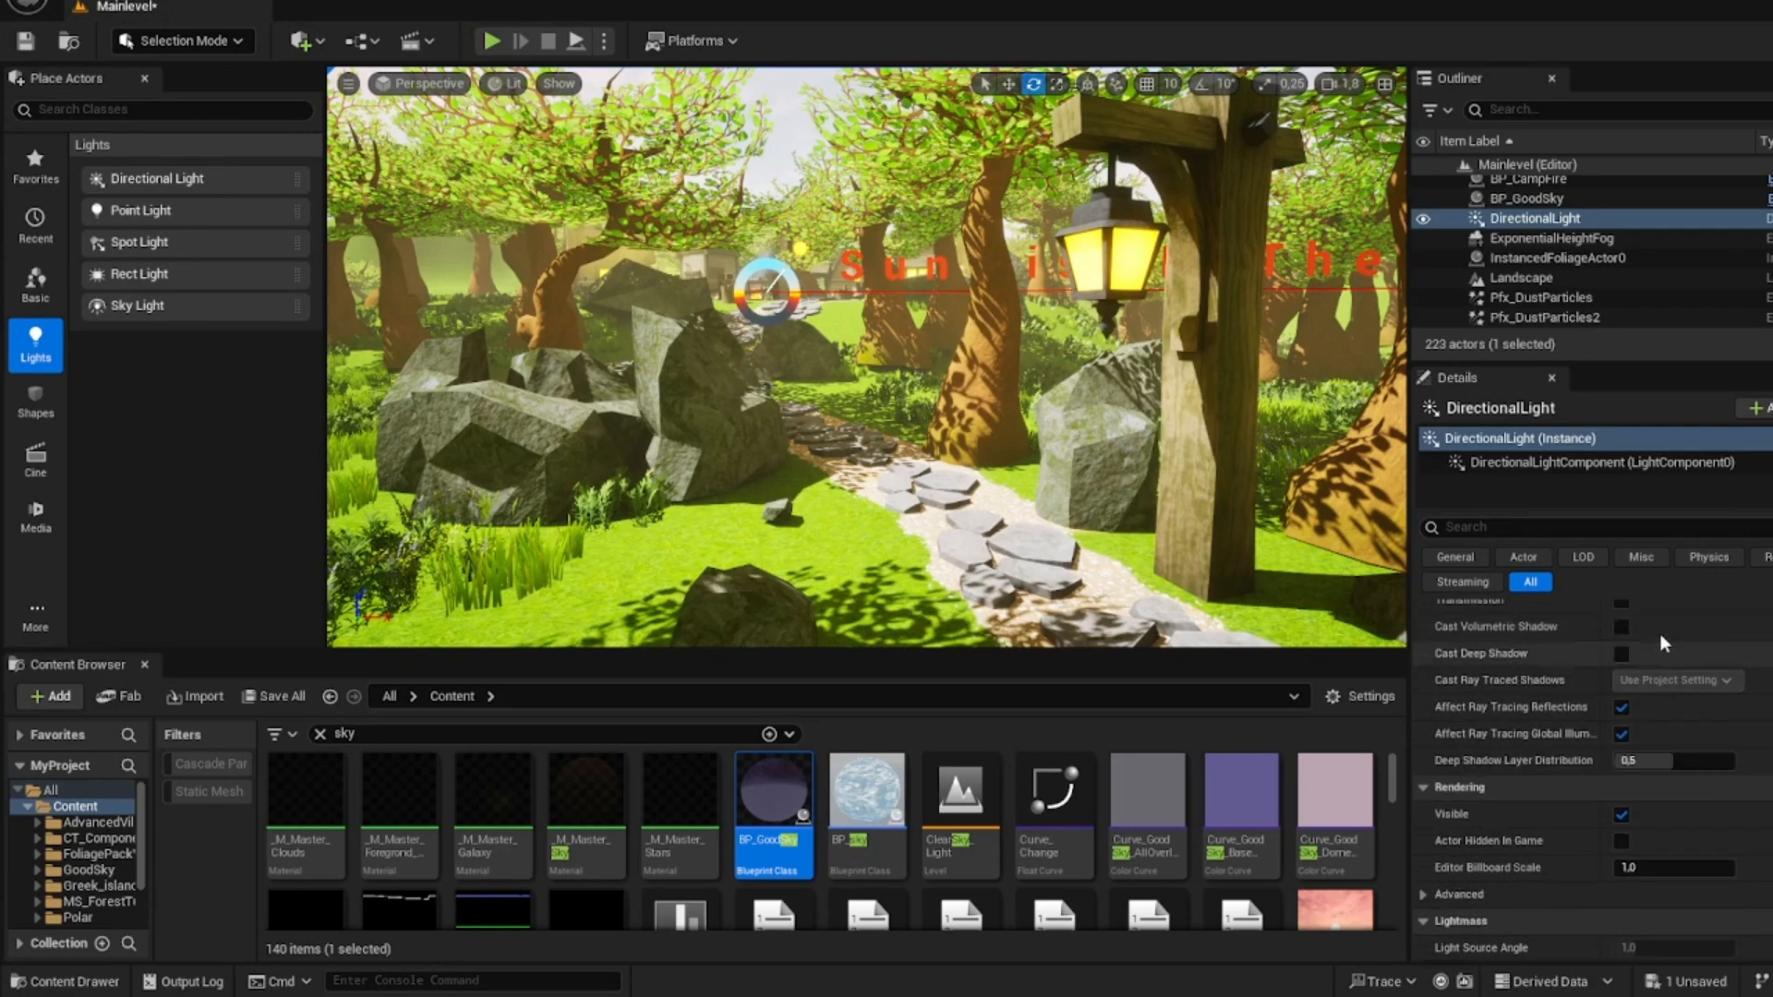
pyautogui.scroll(5, 1742, 656)
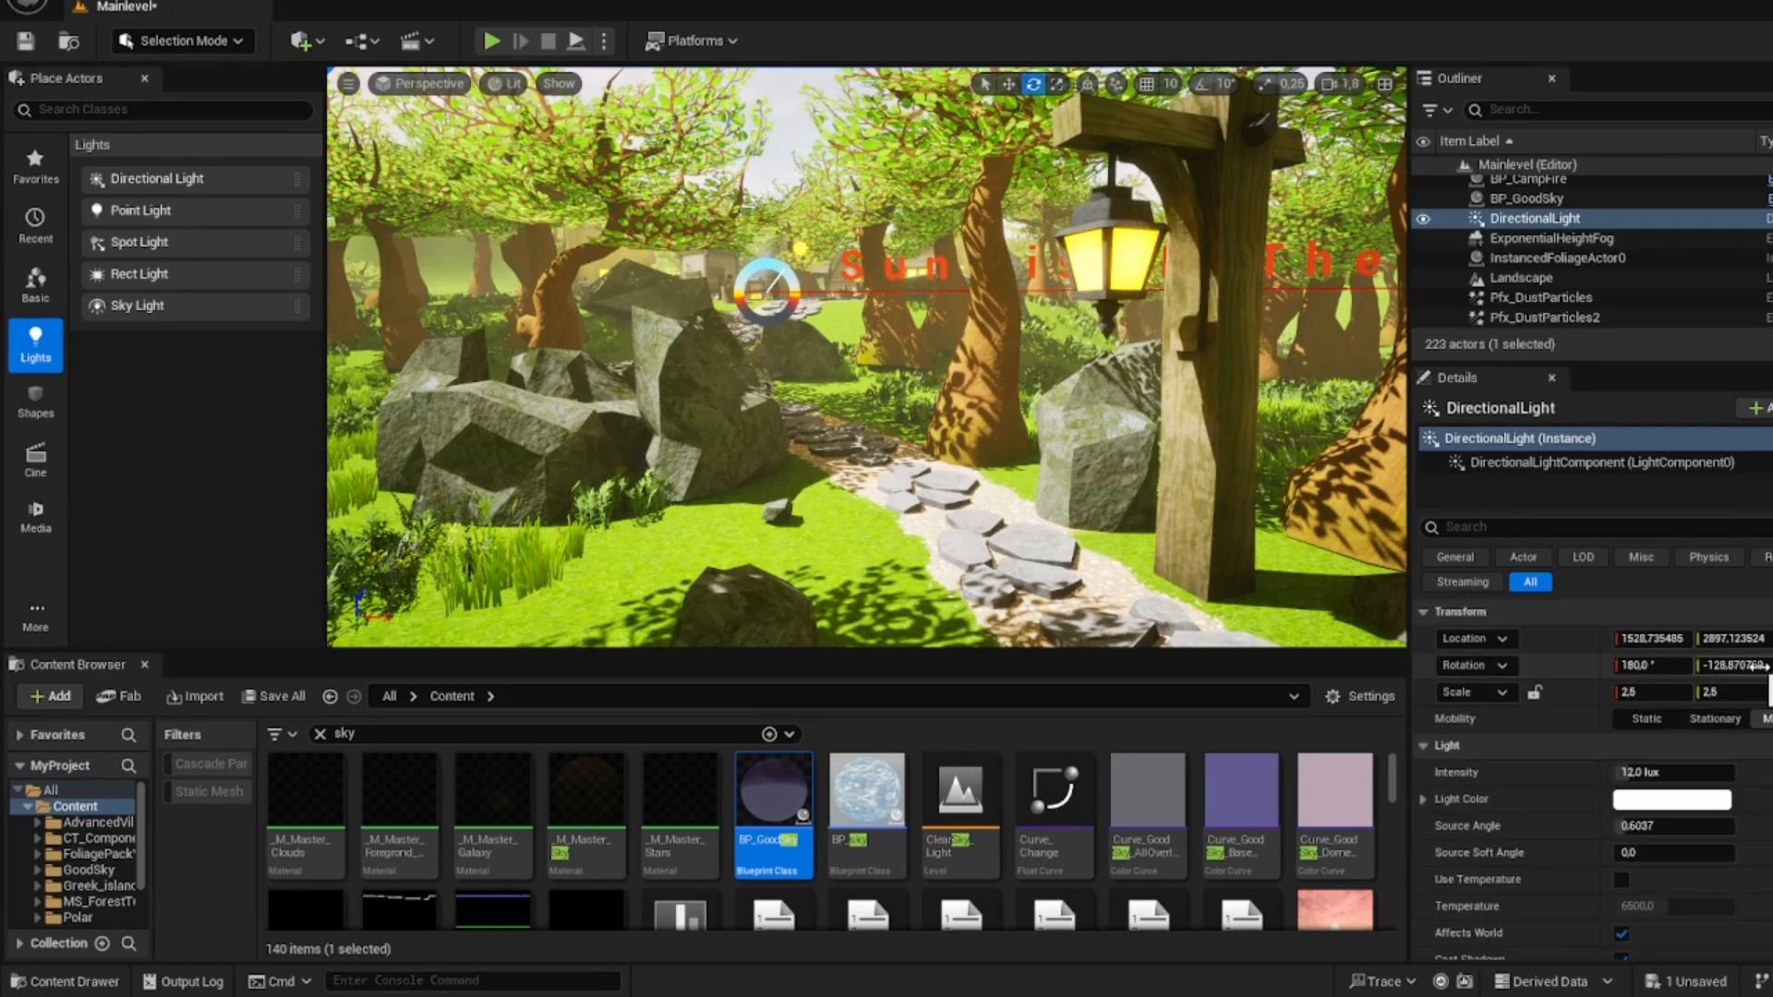
pyautogui.moveTo(868, 388)
pyautogui.mouseDown(button='right')
pyautogui.moveTo(875, 439)
pyautogui.moveTo(855, 355)
pyautogui.mouseUp(button='right')
pyautogui.press('s')
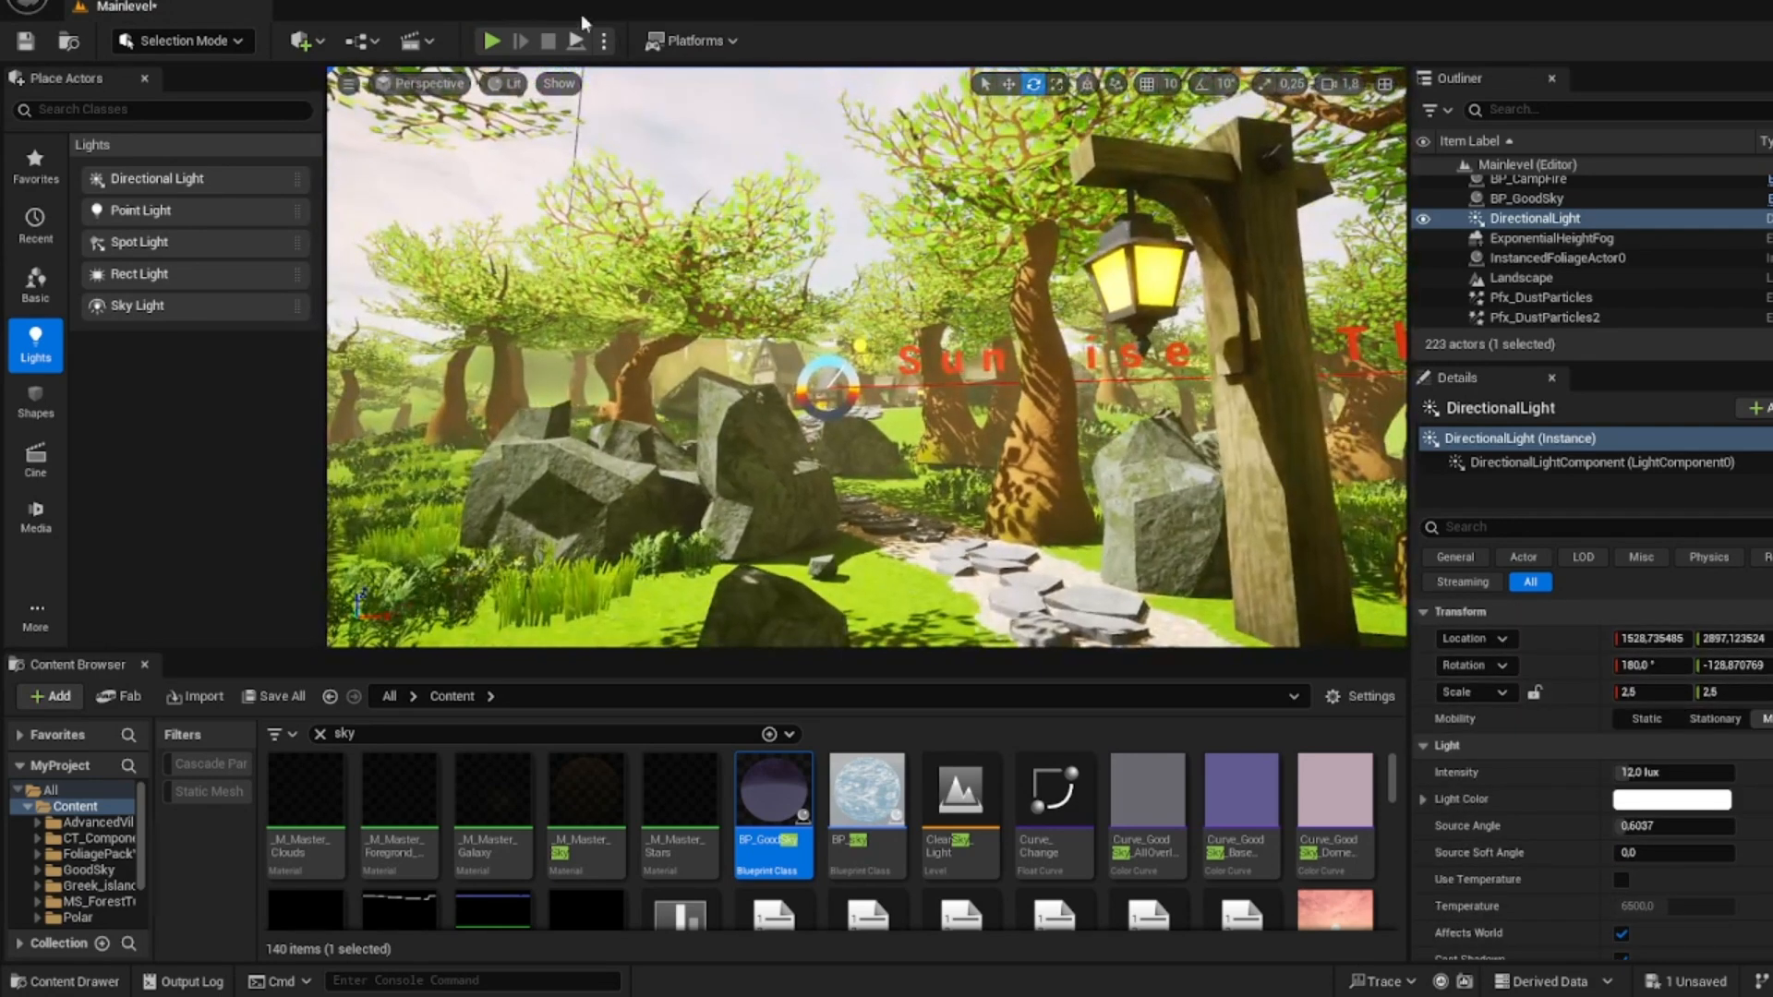
# - Simulate the level and inspect the lit forest path in a full-screen viewport
pyautogui.click(604, 41)
pyautogui.click(667, 246)
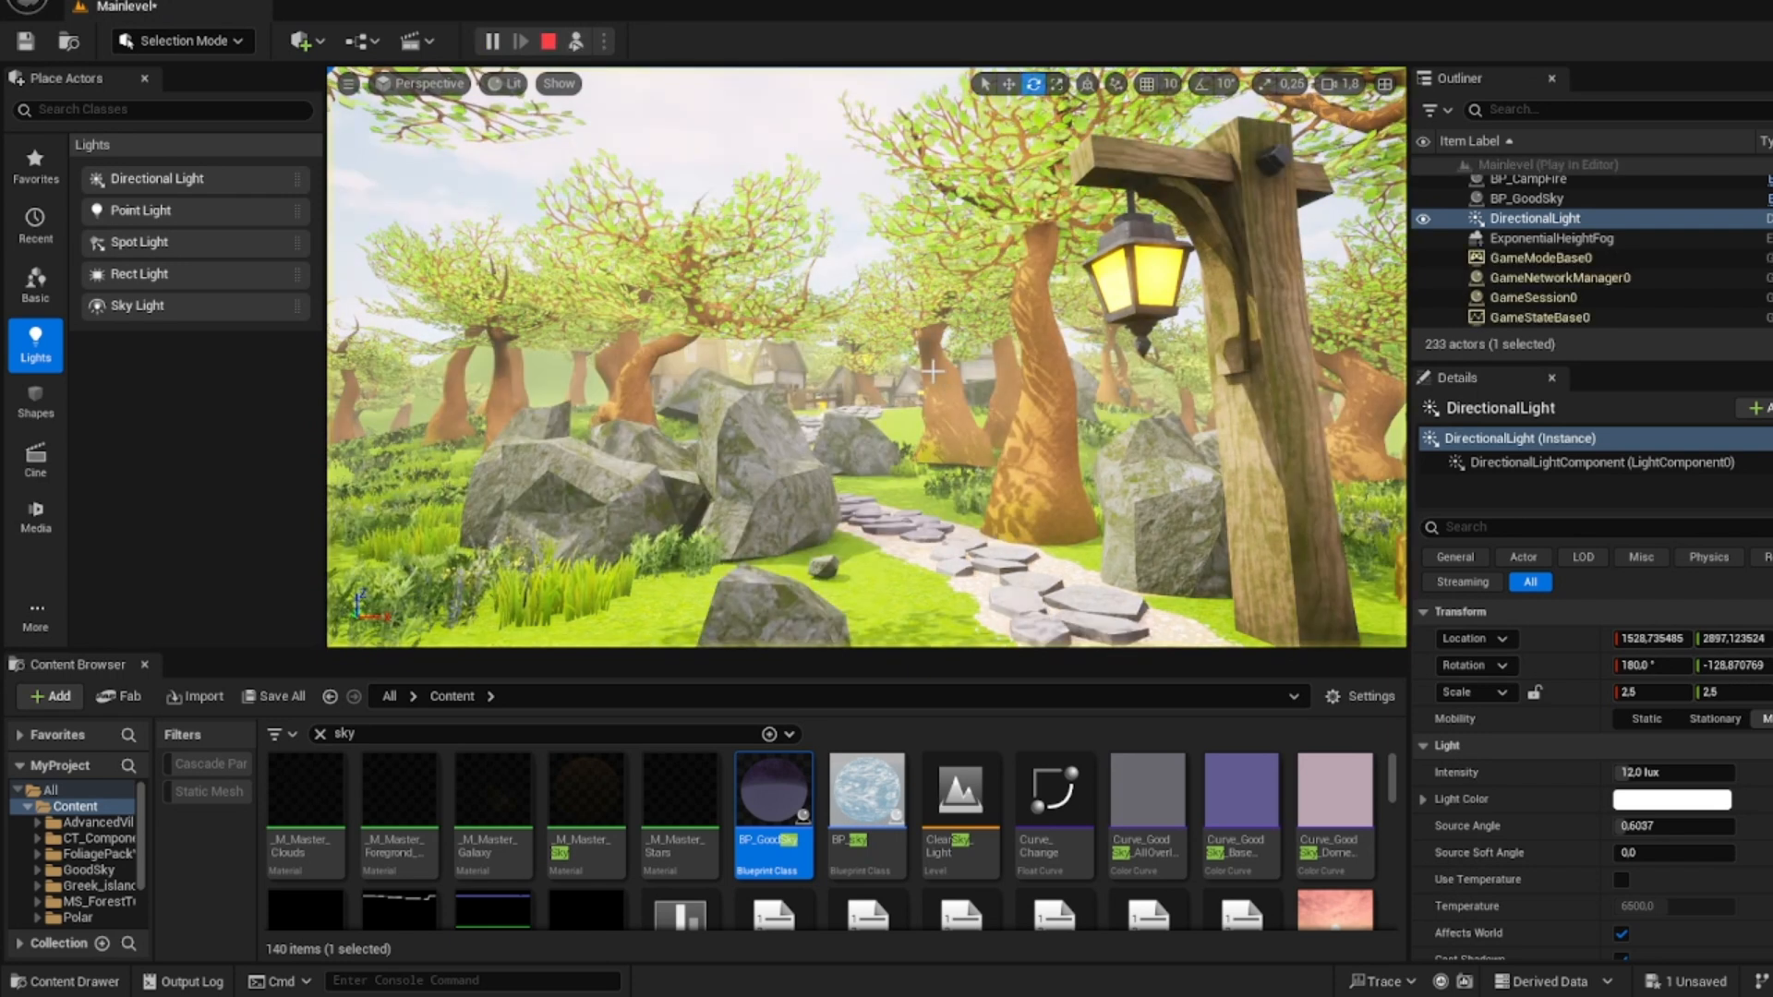
pyautogui.press('d')
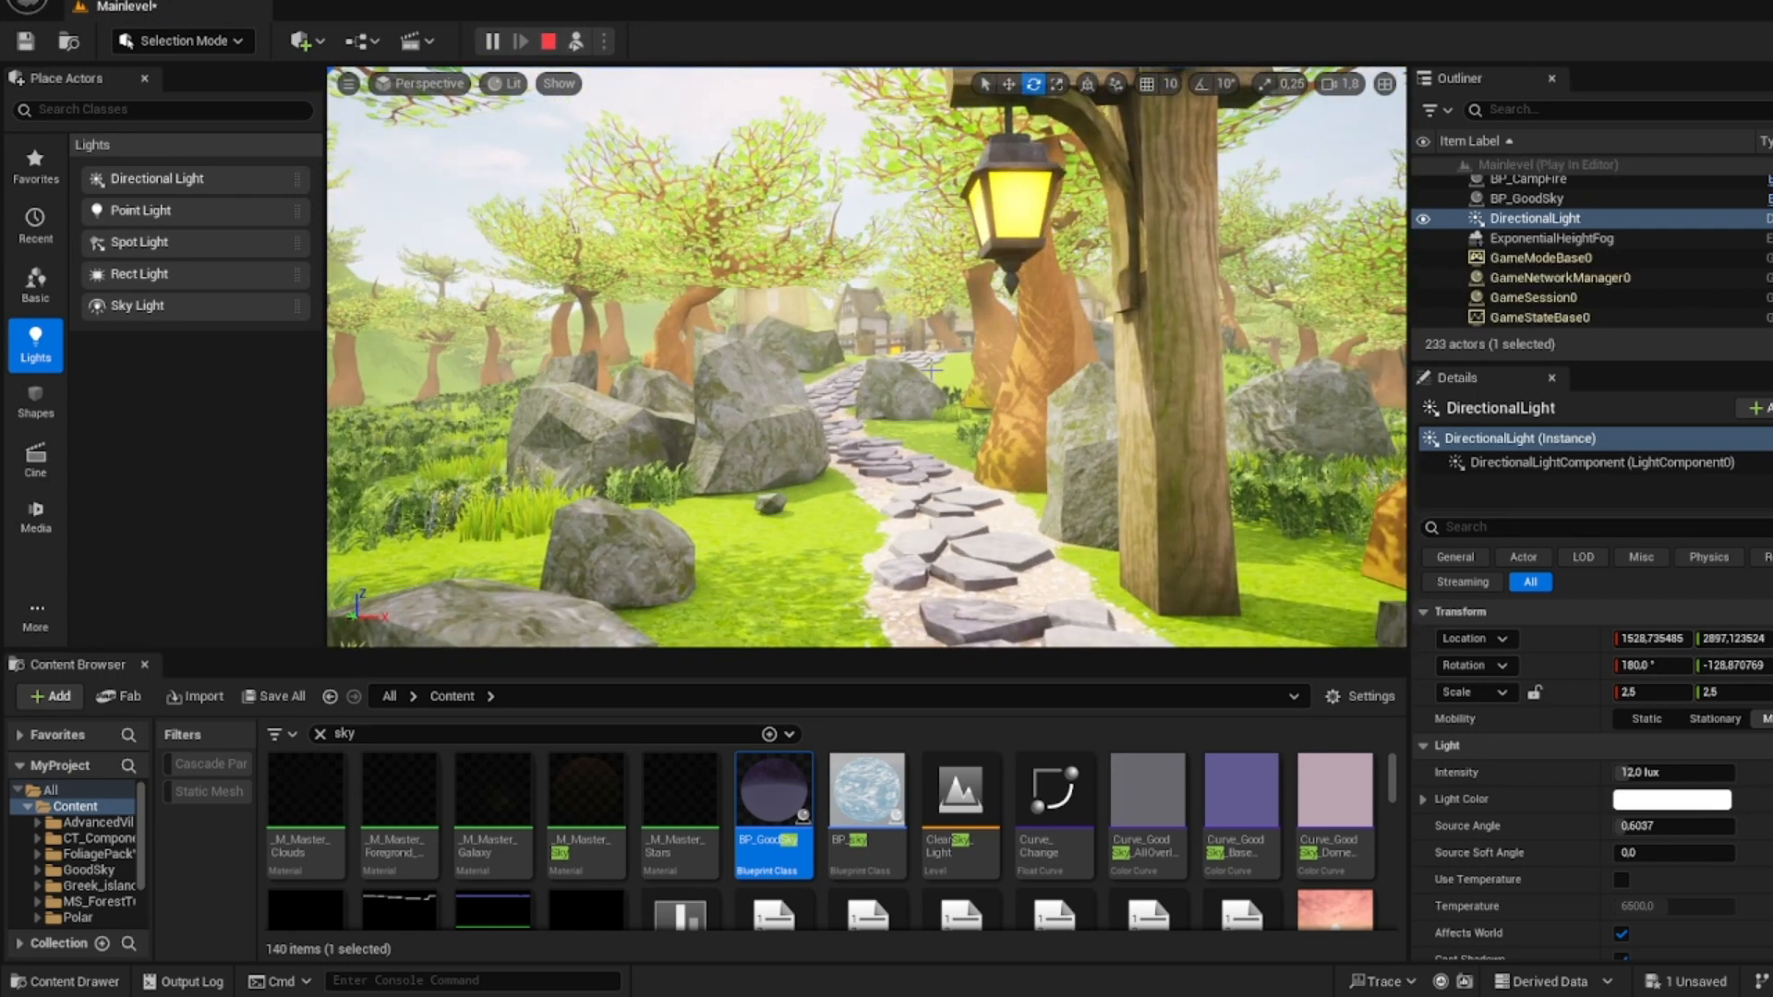
pyautogui.press('F11')
pyautogui.moveTo(931, 370); pyautogui.dragTo(1044, 393, button='right')
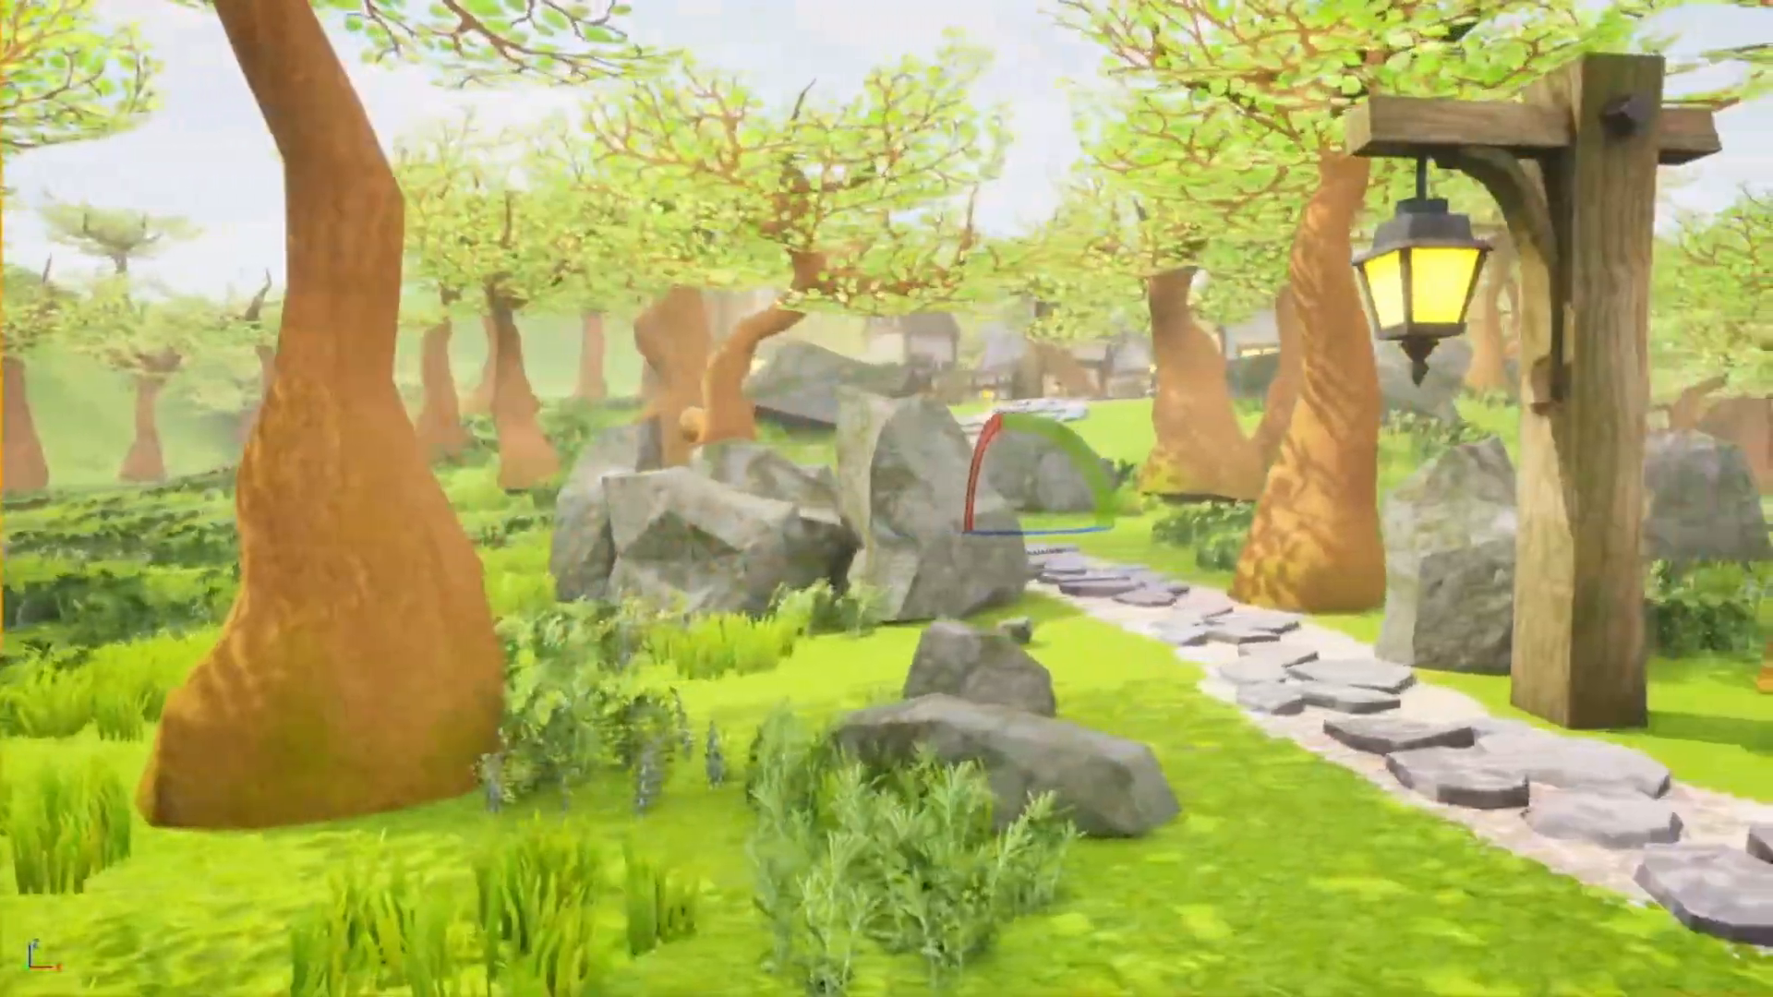
pyautogui.press('w')
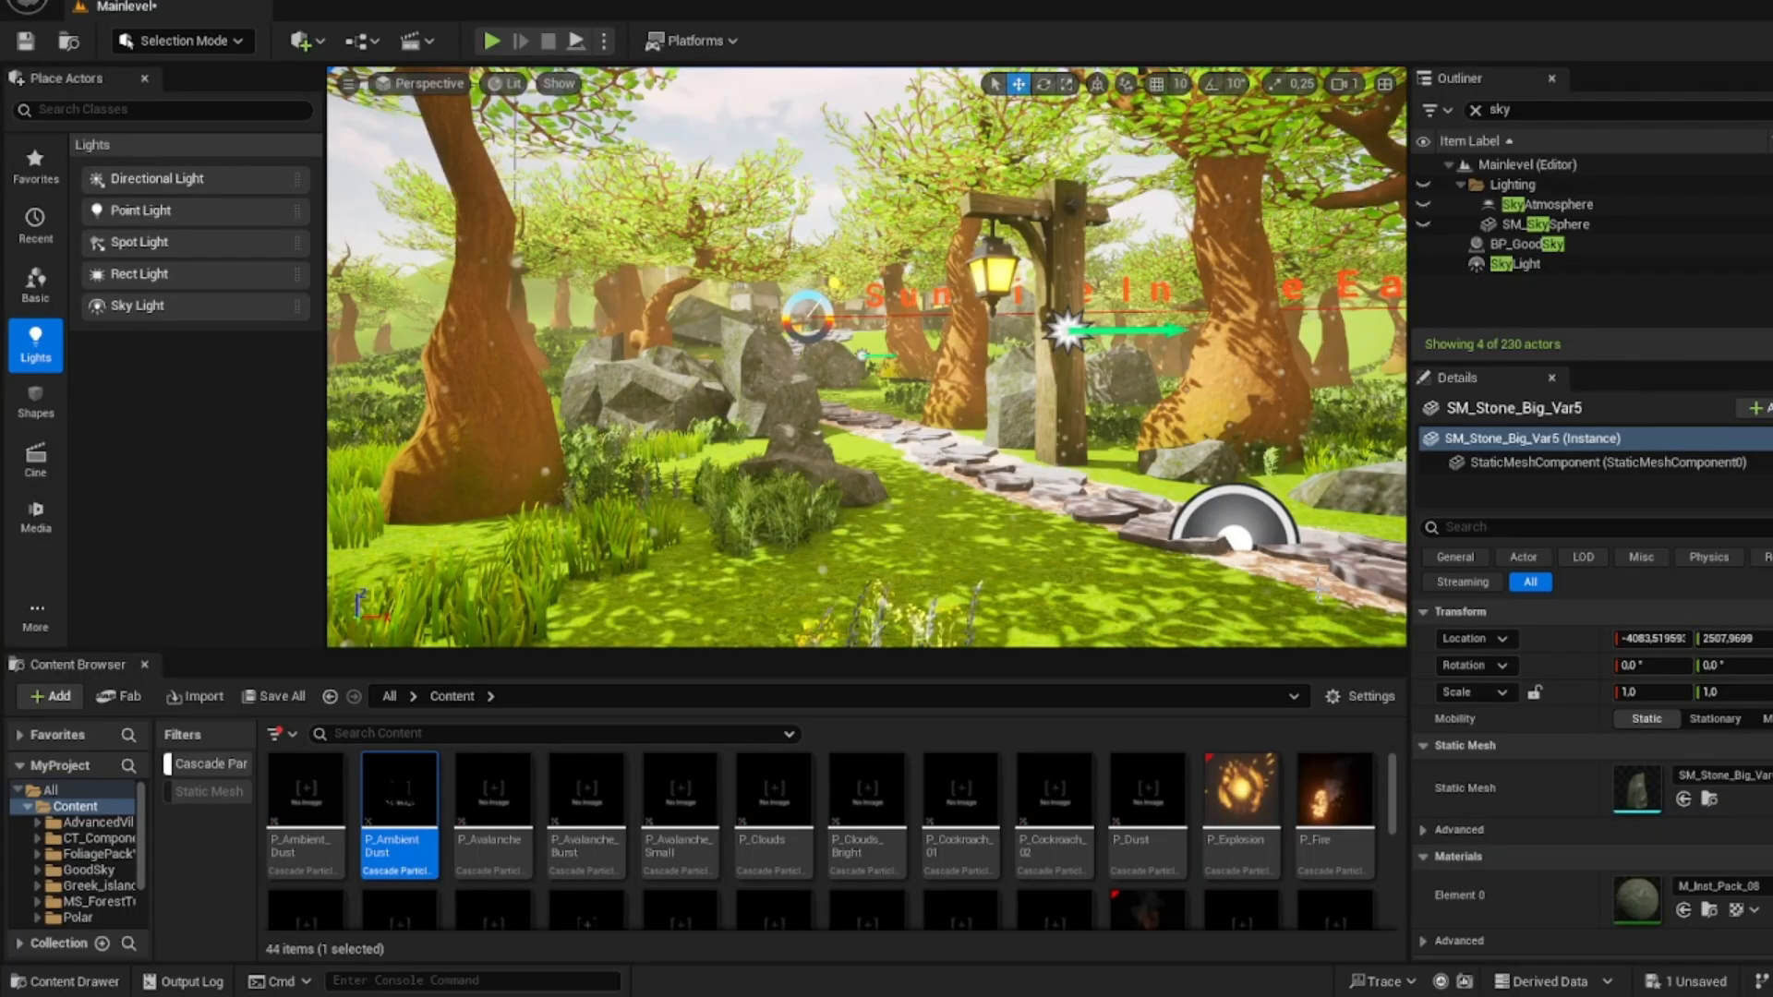
# - Search the level's actors for "fog" and delete the existing ExponentialHeightFog
pyautogui.moveTo(1051, 399)
pyautogui.mouseDown(button='right')
pyautogui.moveTo(1041, 420)
pyautogui.moveTo(1055, 410)
pyautogui.mouseUp(button='right')
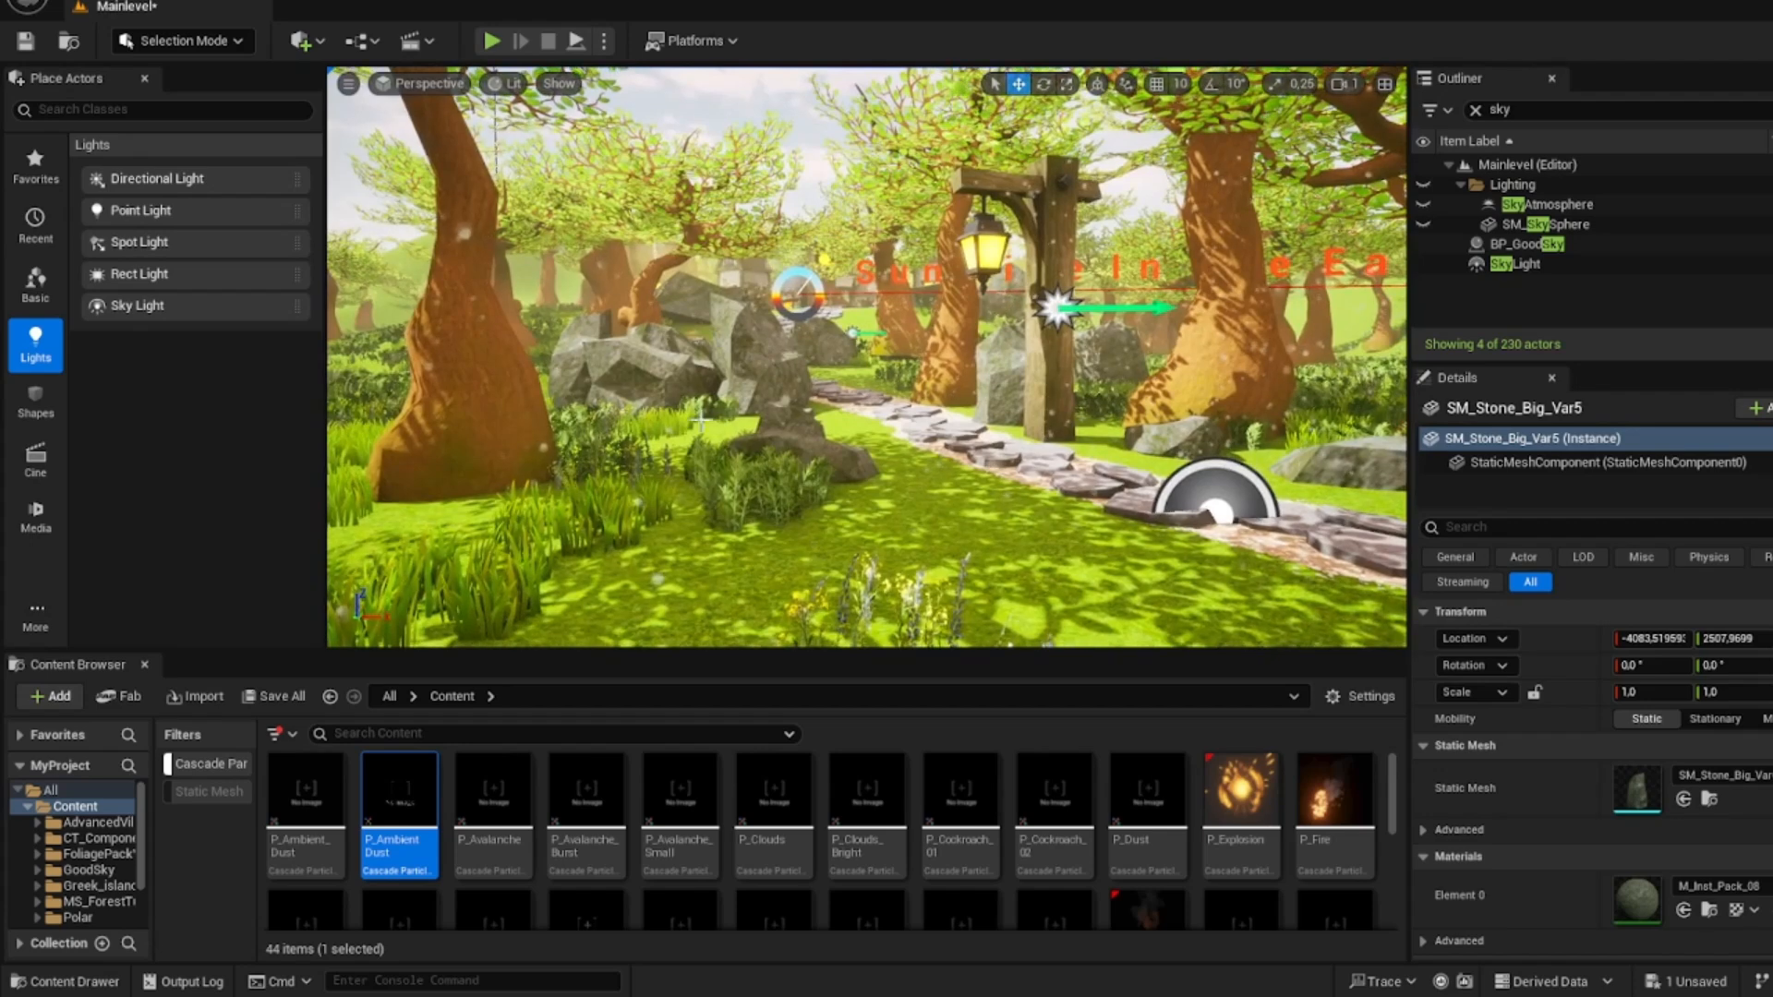
pyautogui.click(1607, 205)
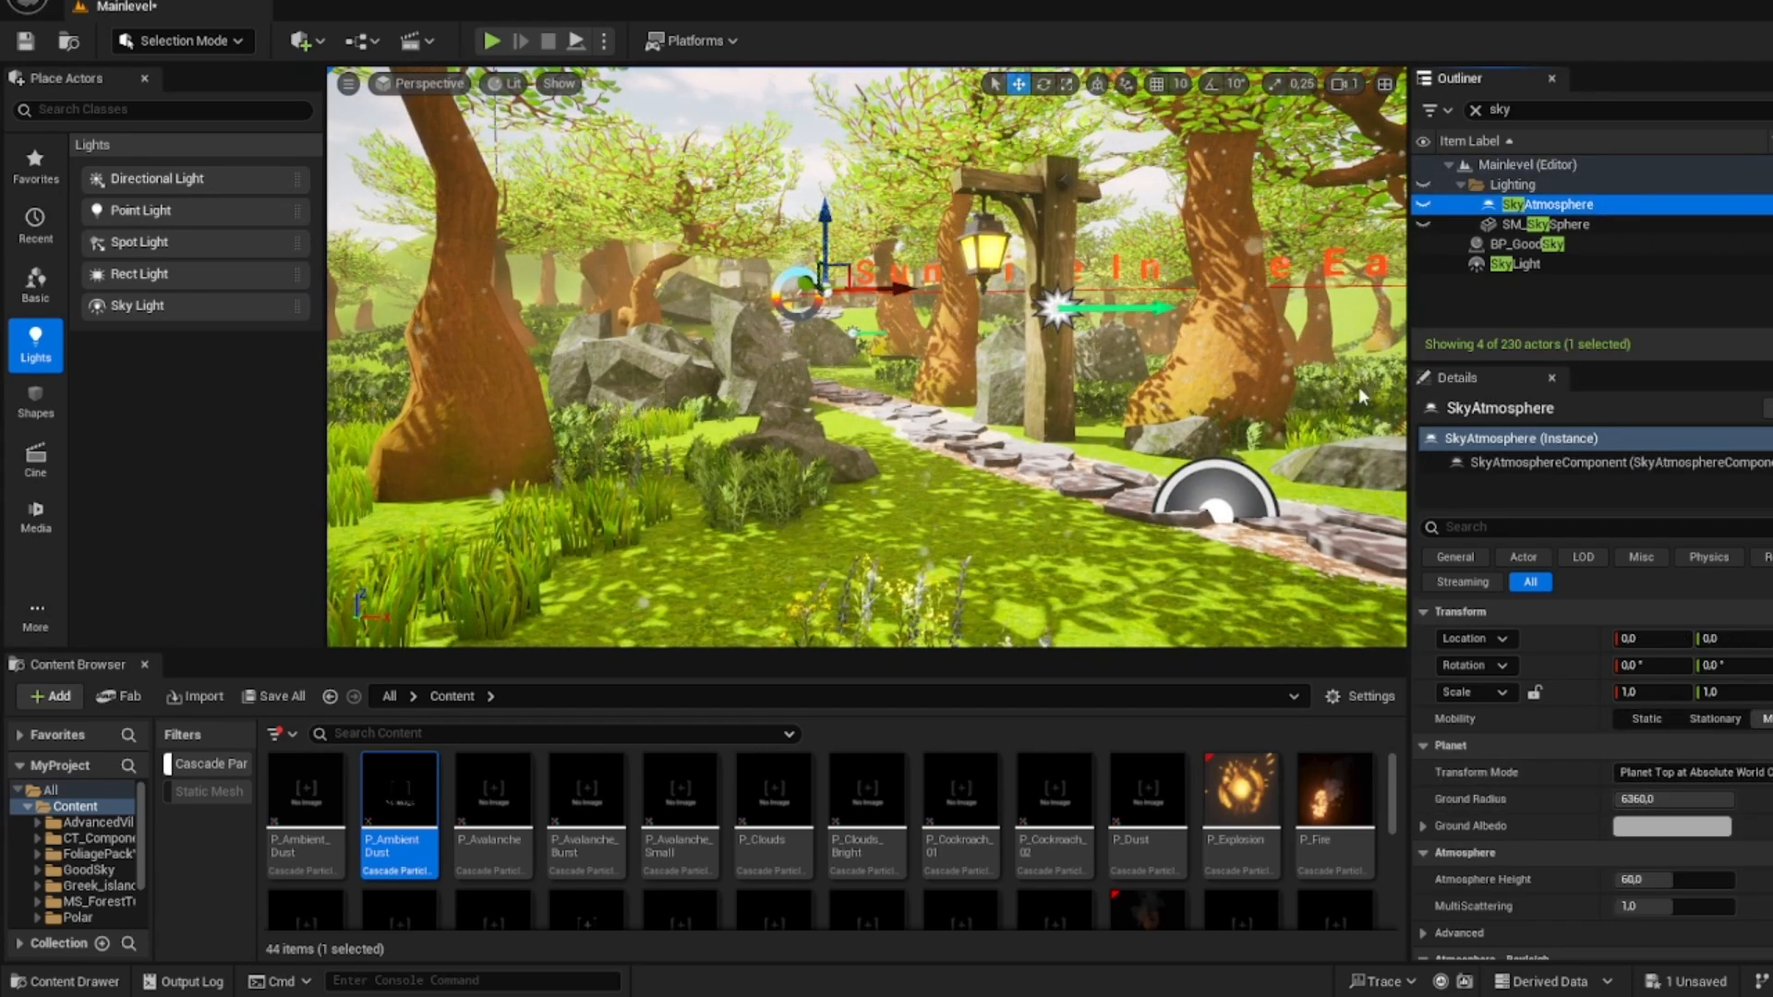
pyautogui.write('fog')
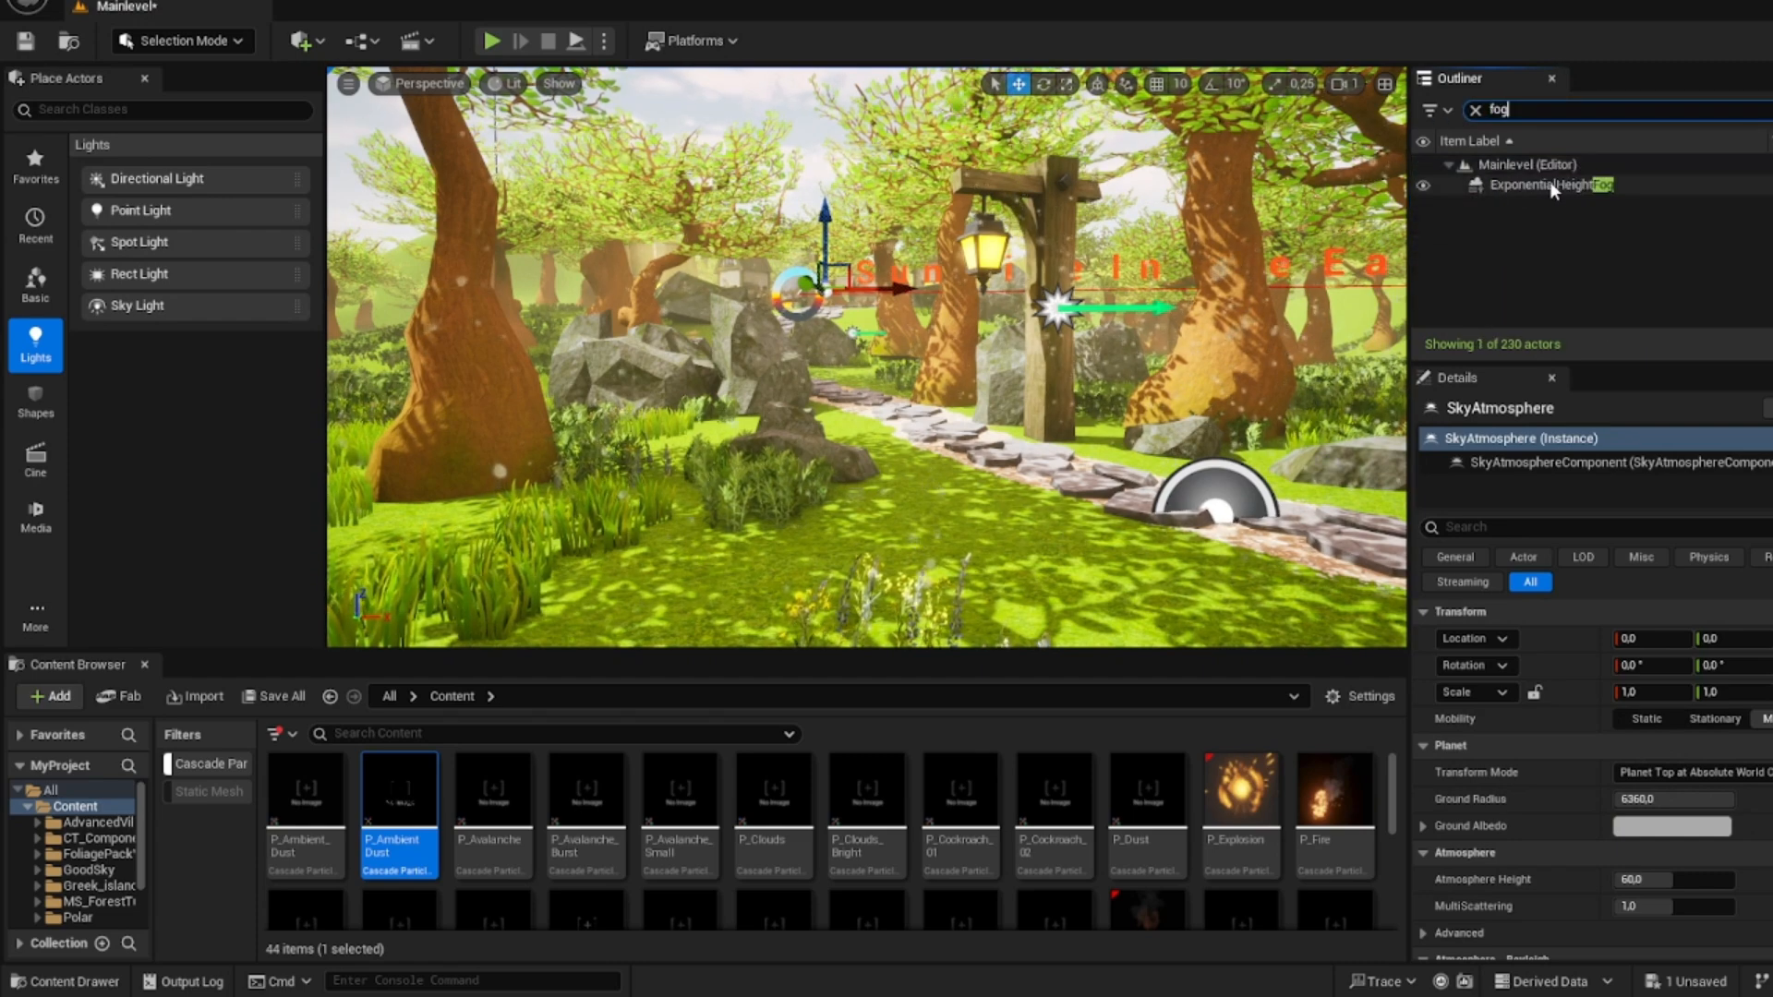
pyautogui.click(1552, 185)
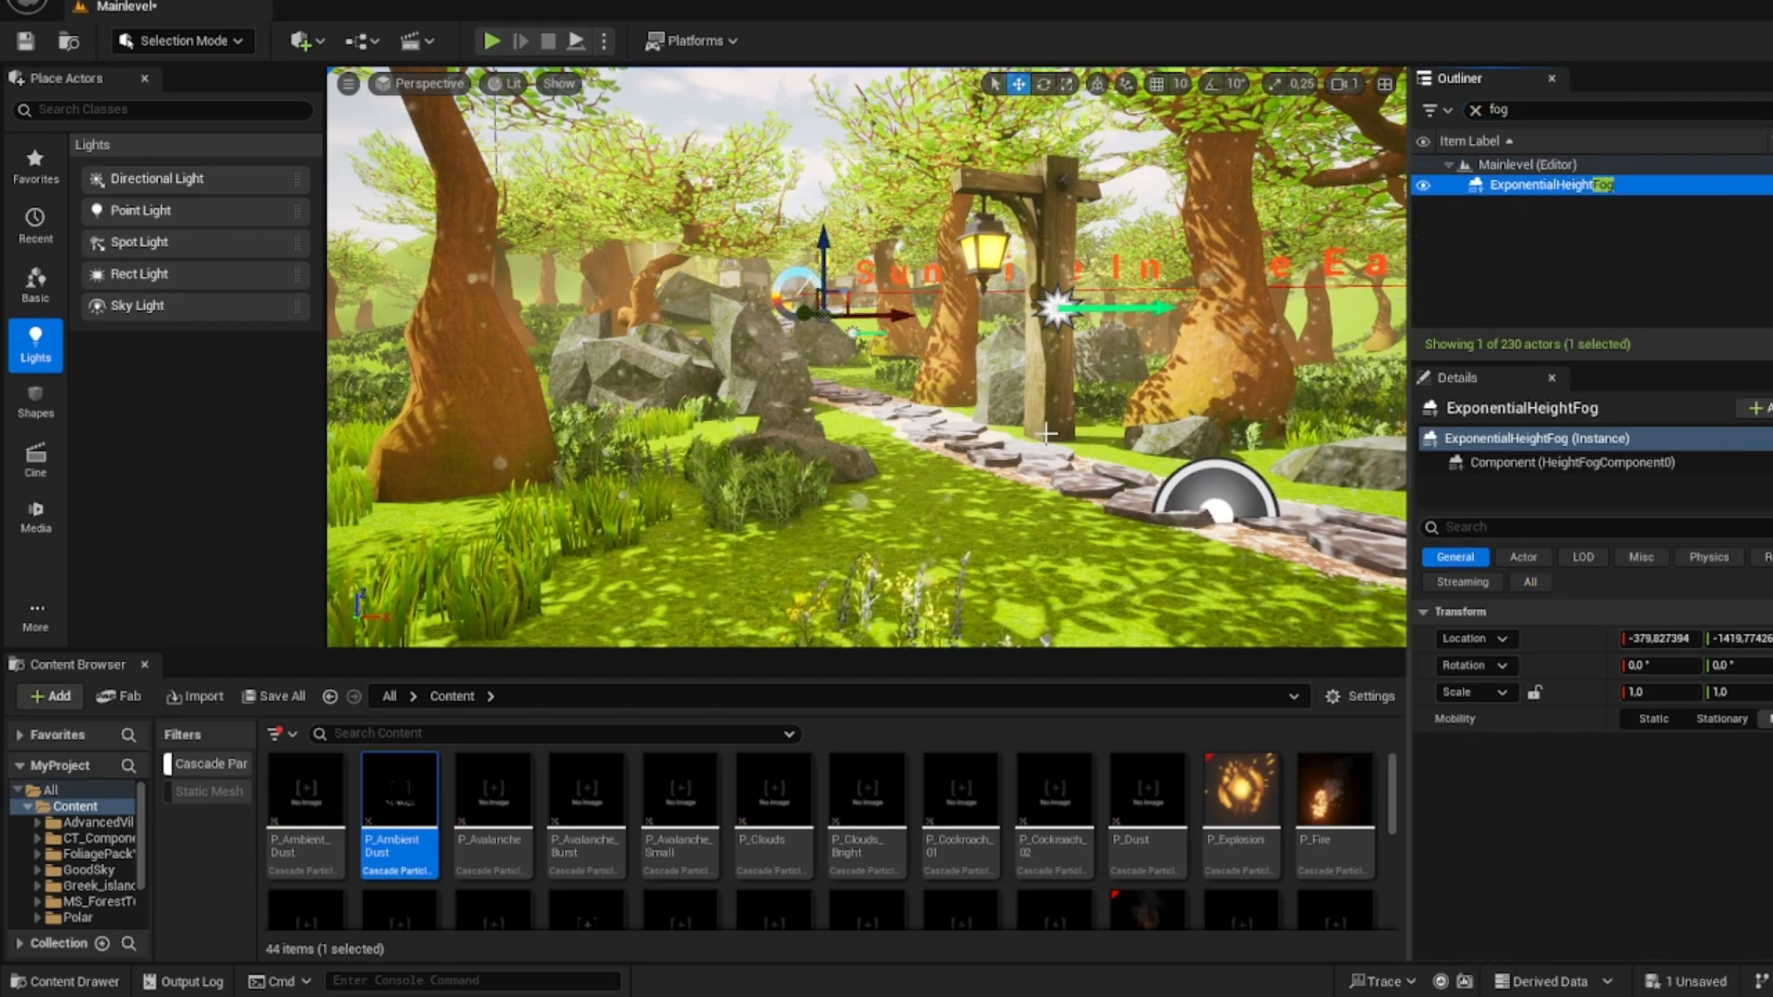
pyautogui.click(1515, 186)
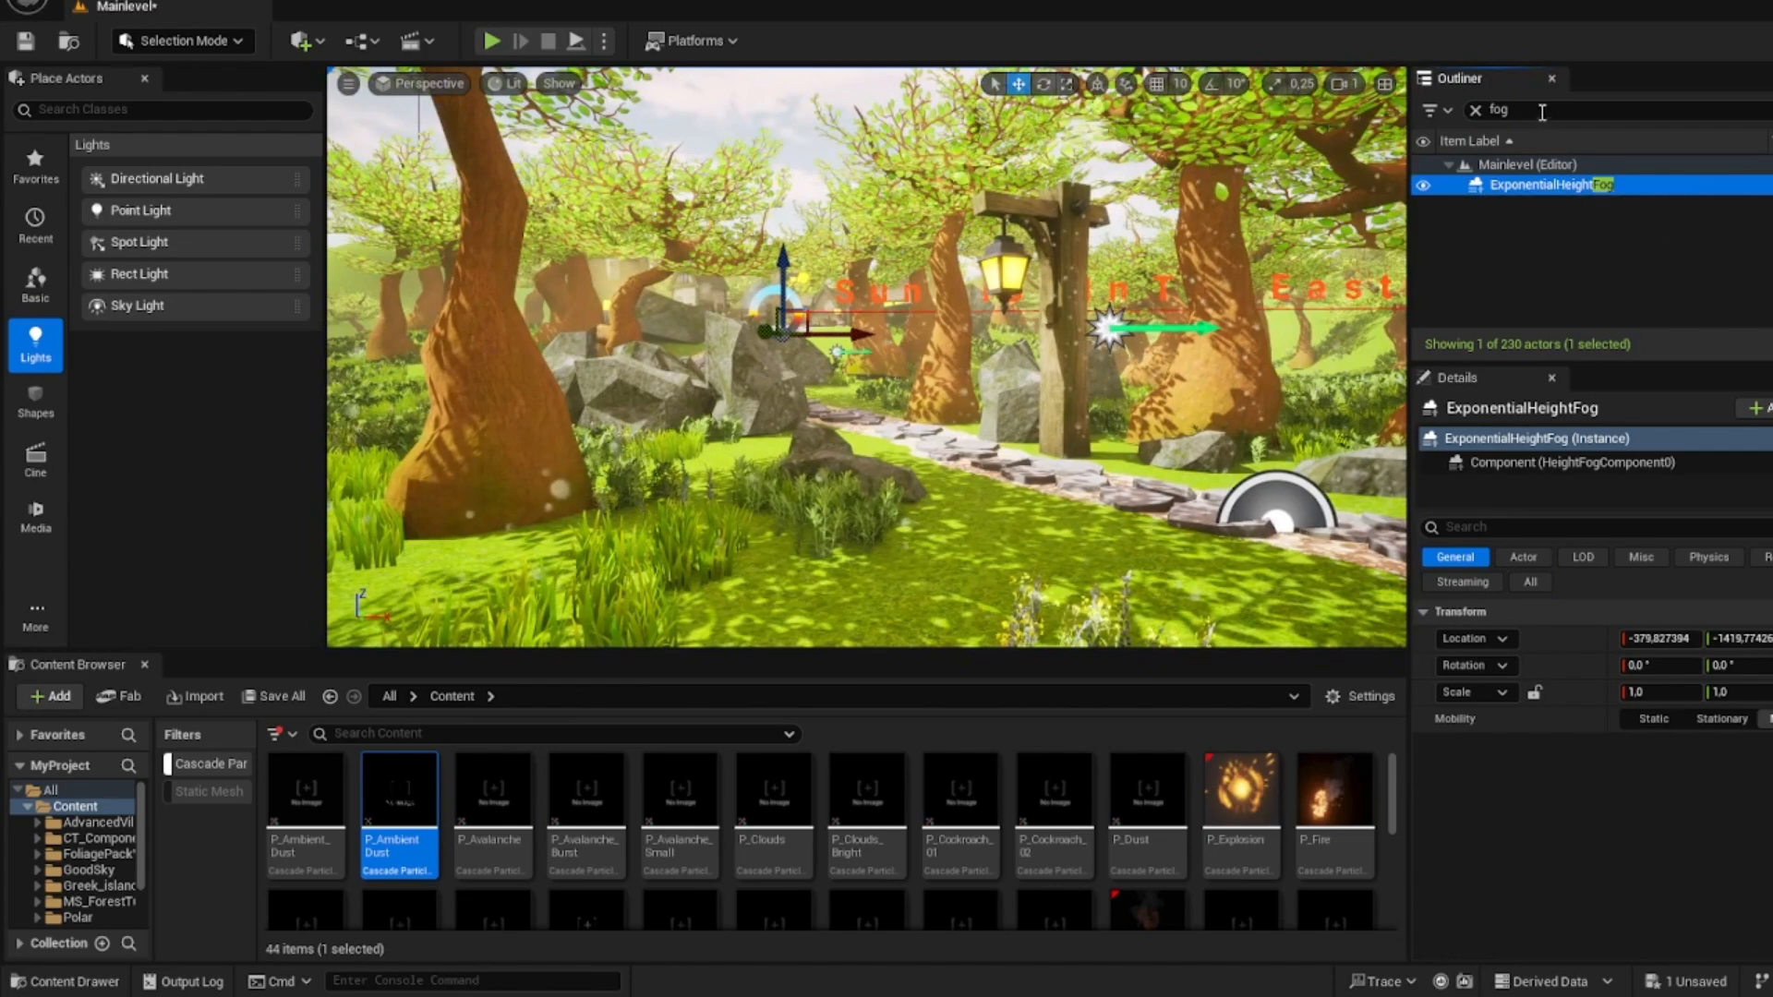
pyautogui.press('Delete')
# - Search the level's actors for "sky" and delete SkyAtmosphere from the Lighting folder
pyautogui.moveTo(1541, 114); pyautogui.dragTo(1441, 112)
pyautogui.write('sky')
pyautogui.click(1622, 209)
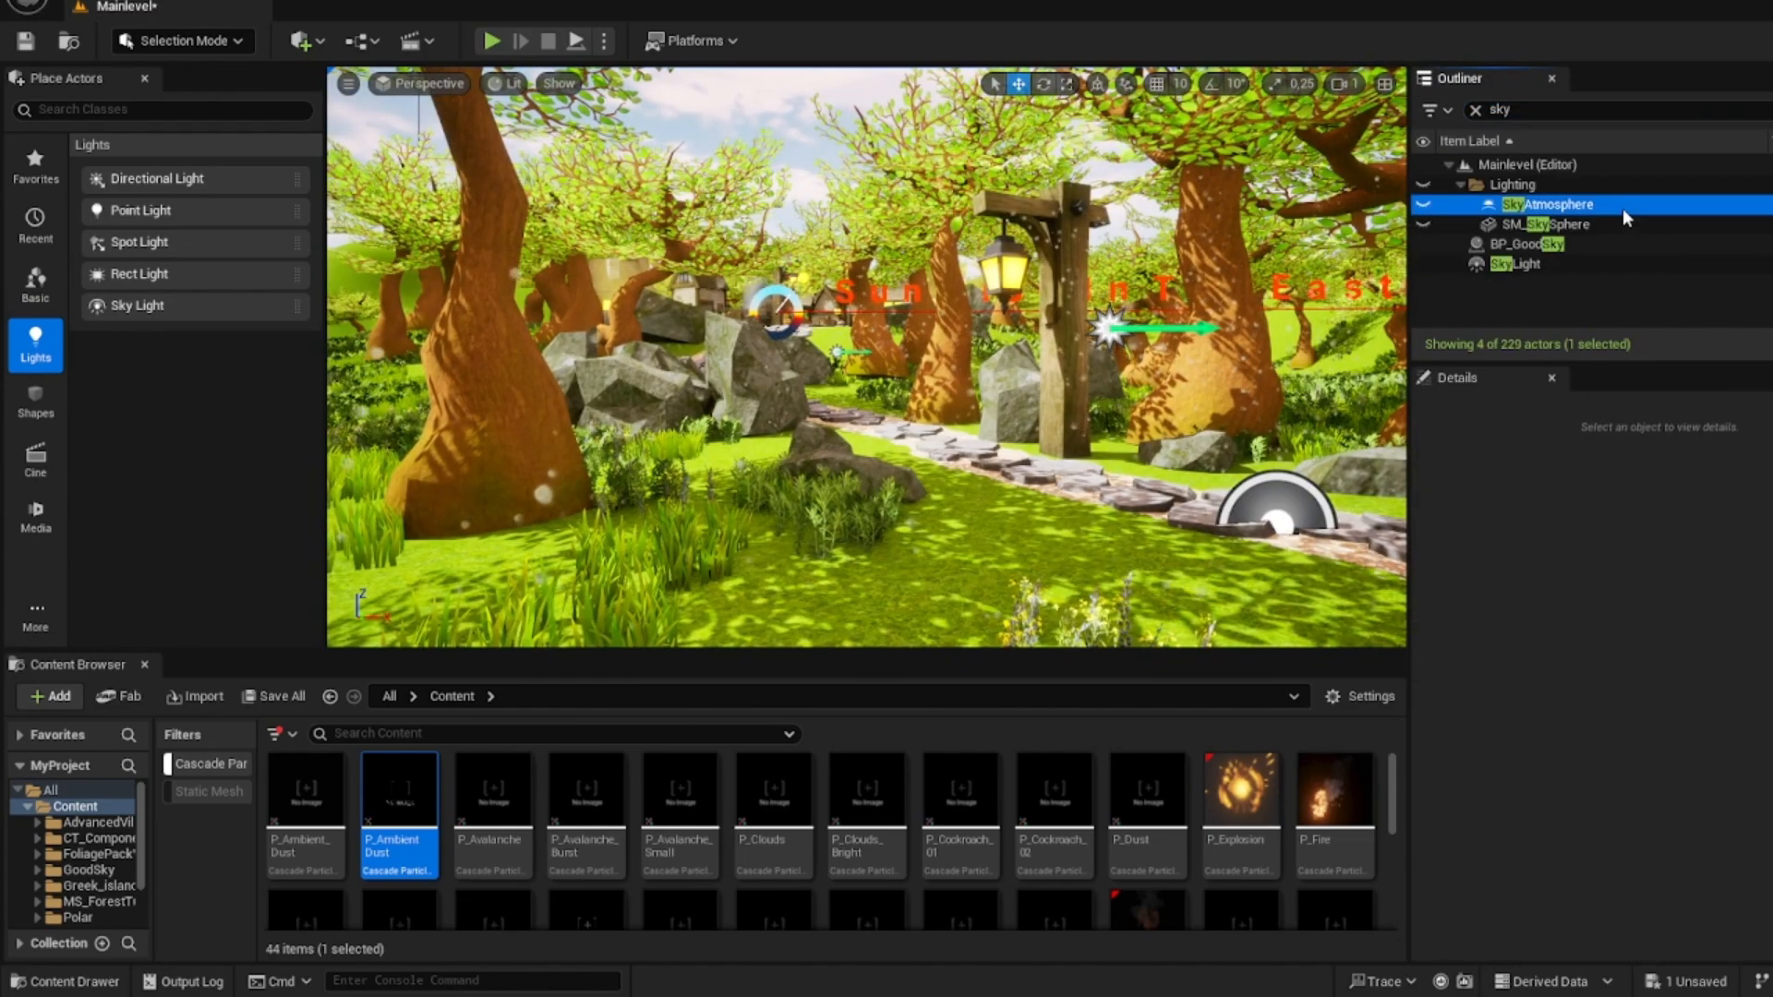
pyautogui.press('Delete')
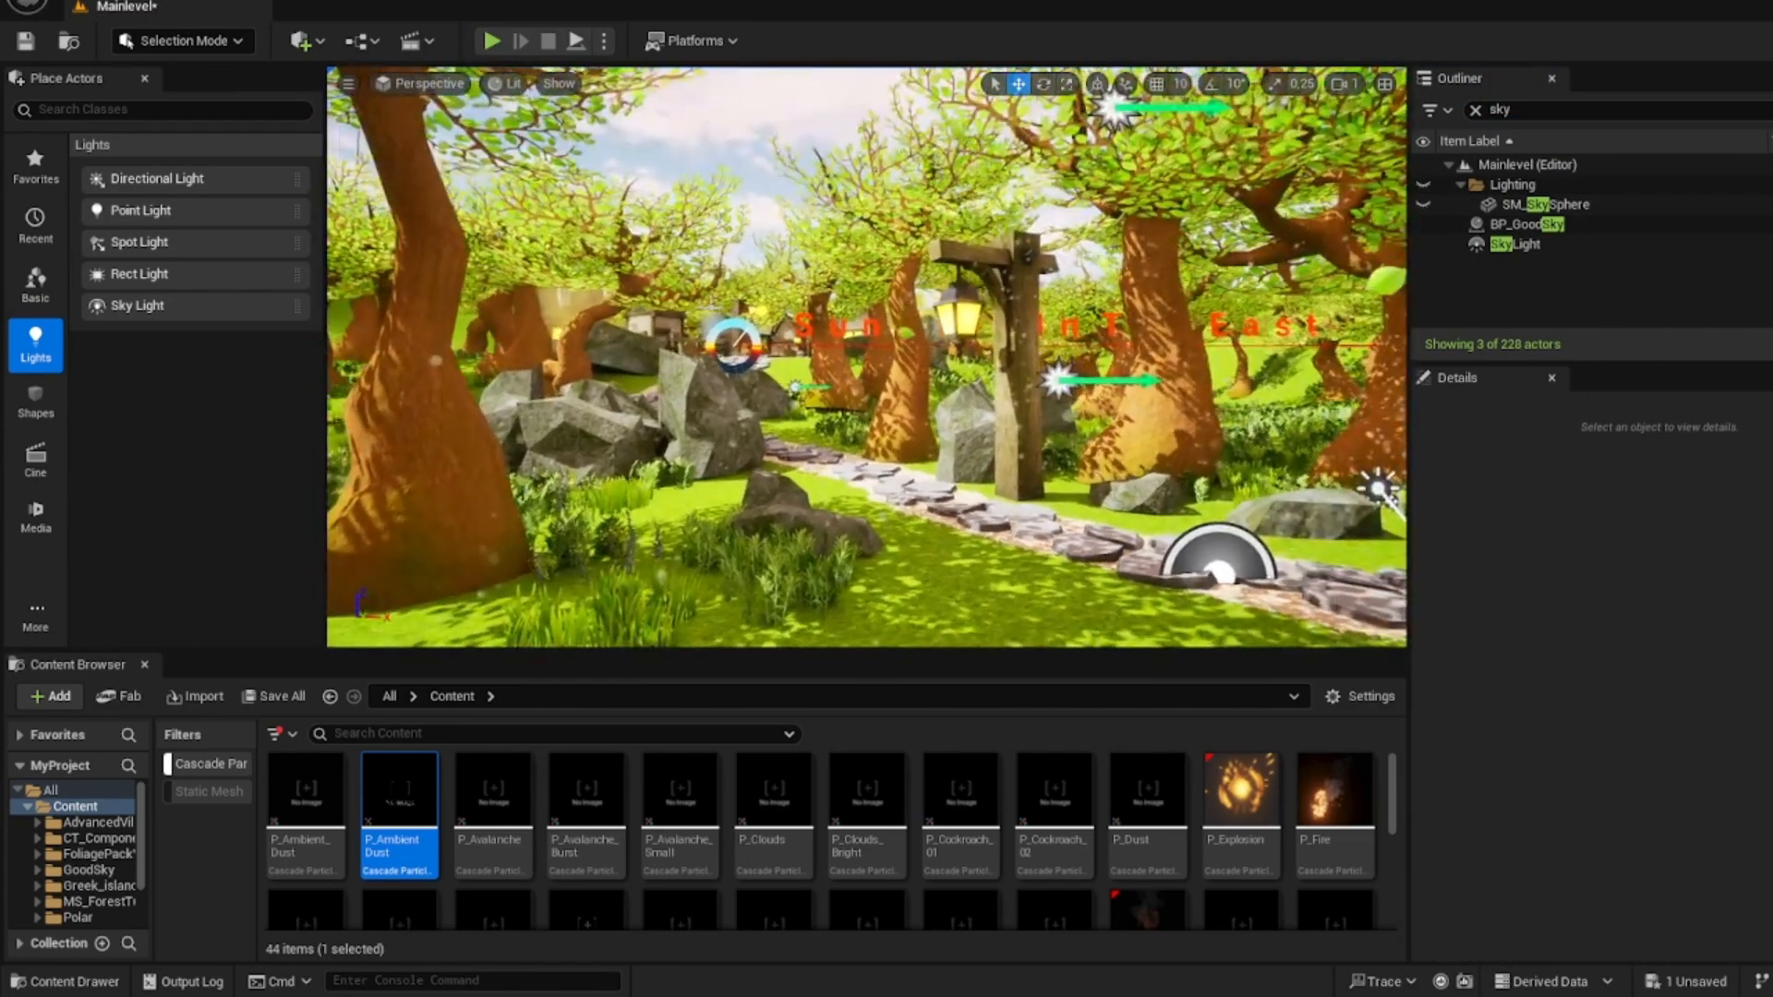
# - Find Exponential Height Fog among the placeable actors and add it on the grass beside the stone path
pyautogui.moveTo(868, 361); pyautogui.dragTo(826, 369, button='right')
pyautogui.moveTo(646, 460); pyautogui.dragTo(683, 478, button='right')
pyautogui.press('a')
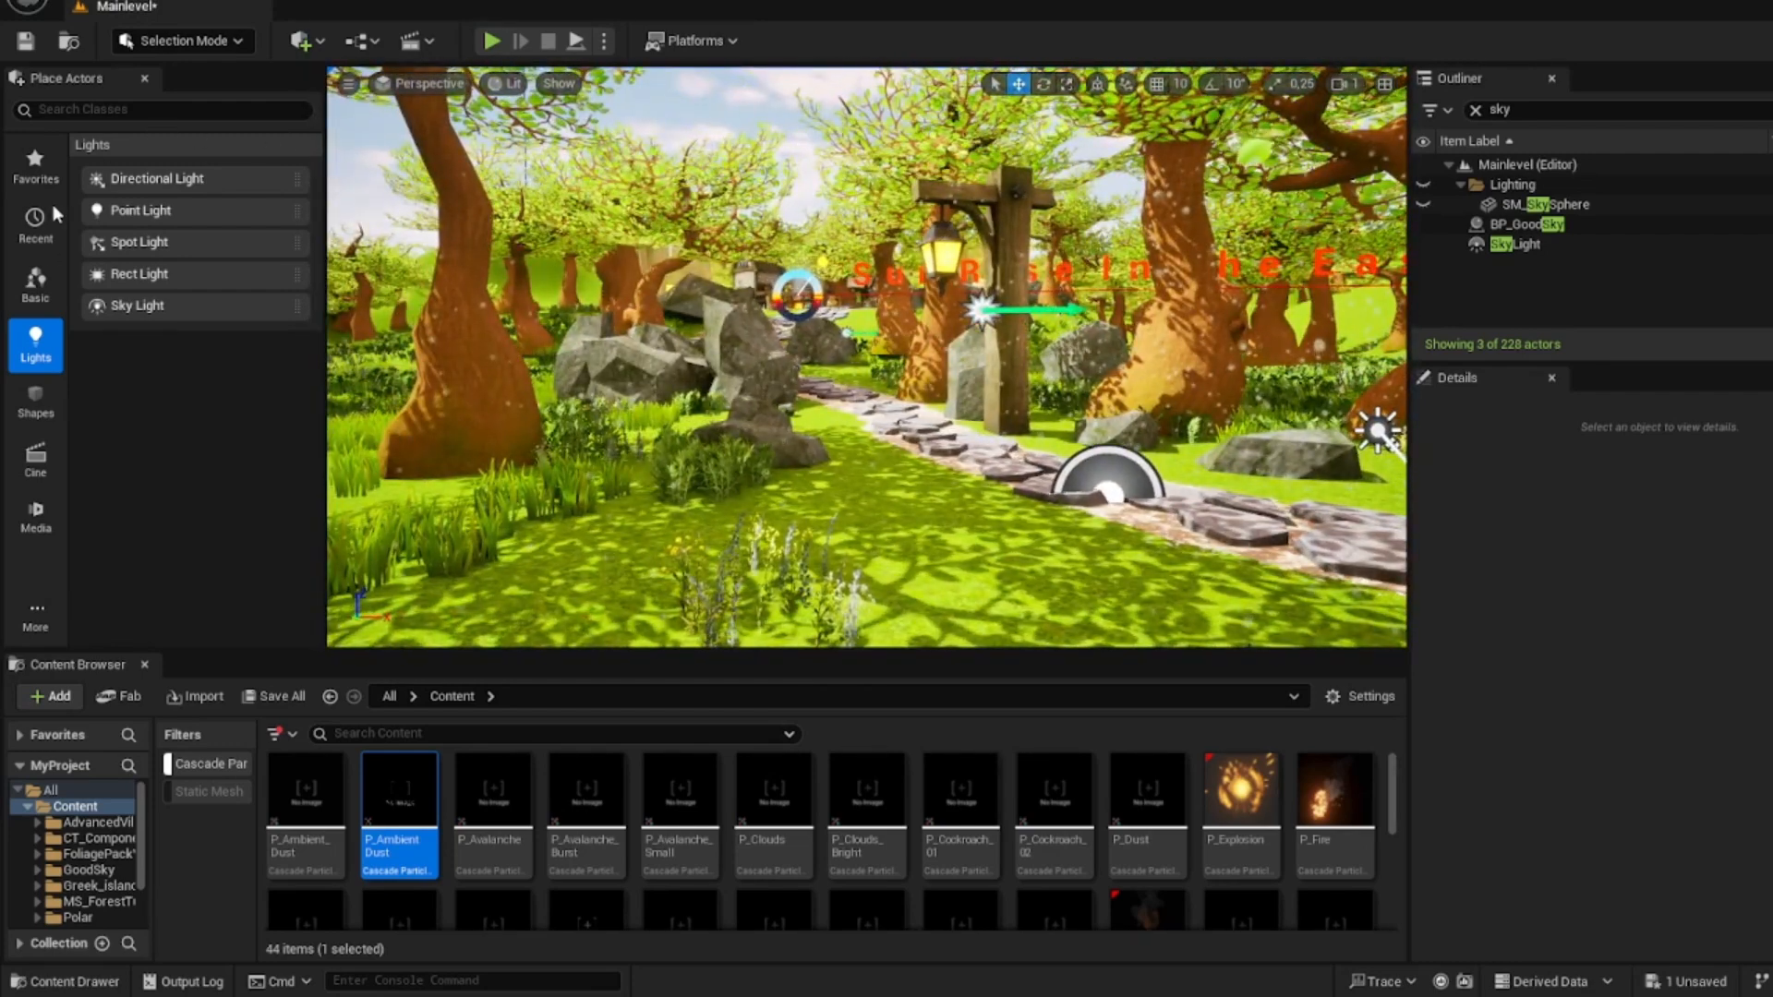
pyautogui.click(127, 108)
pyautogui.write('exp')
pyautogui.moveTo(147, 149); pyautogui.dragTo(861, 486)
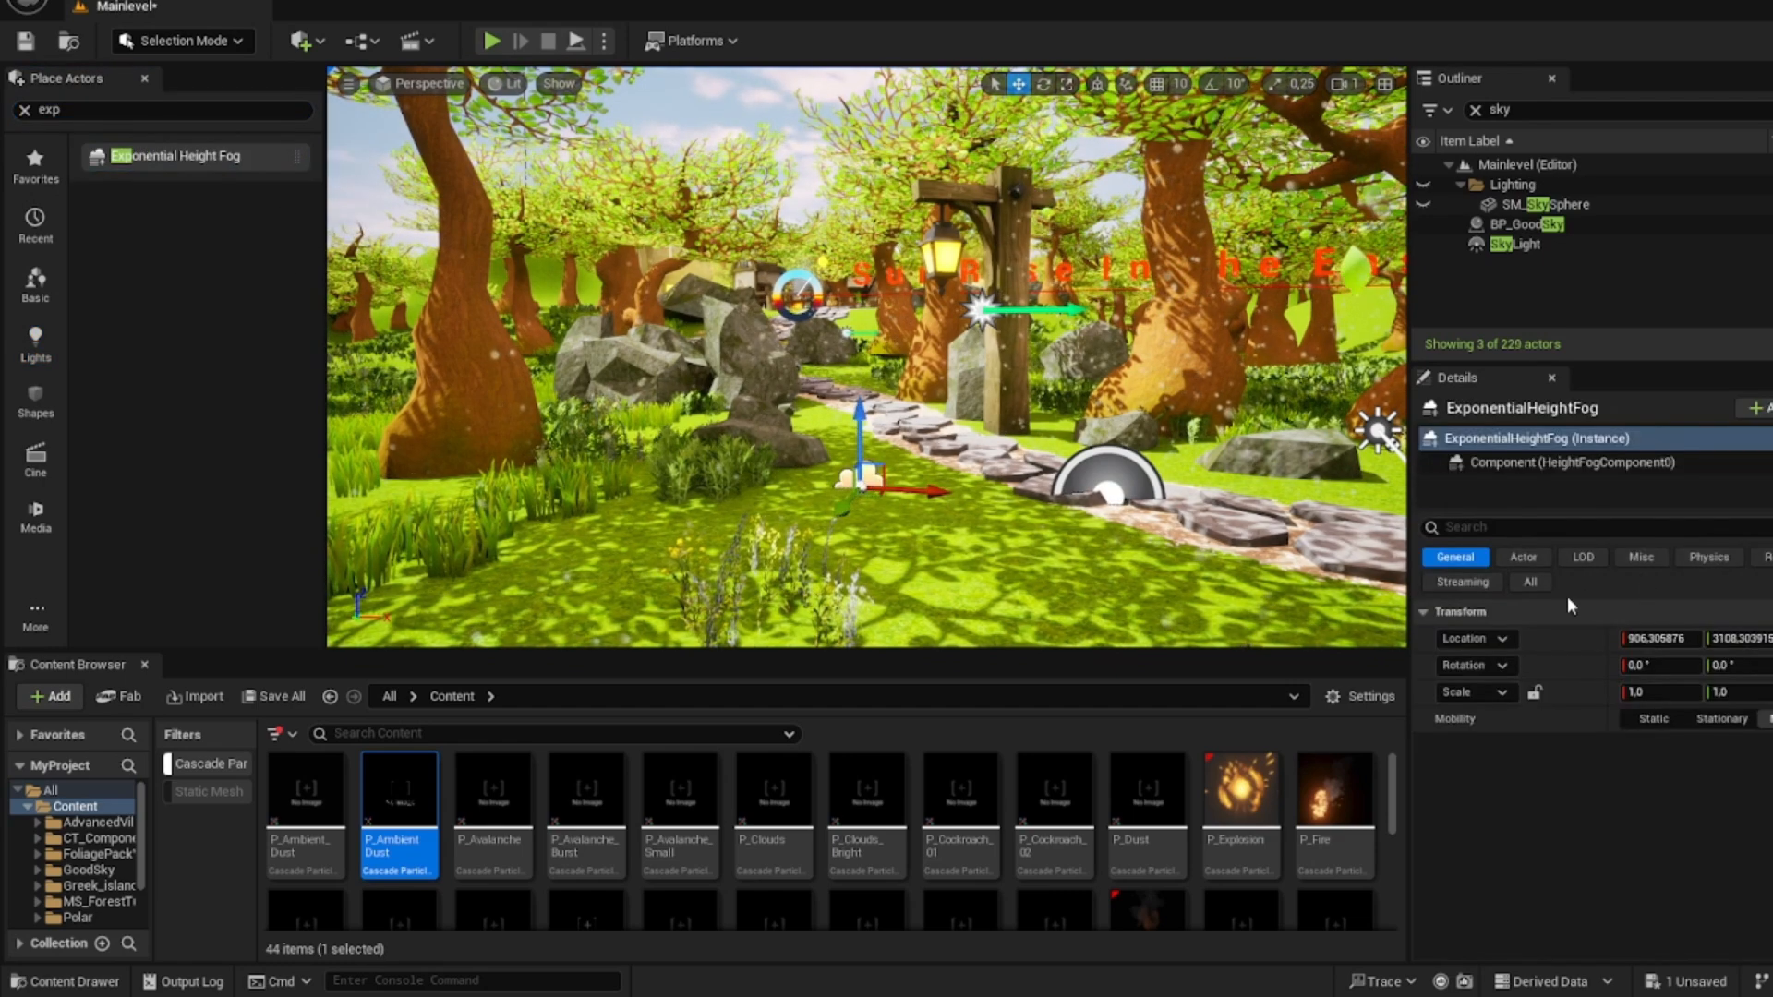
# - Set the Fog Inscattering Color of the fog's height fog component to pale yellow, hex sRGB FFF9CAFF
pyautogui.click(1576, 465)
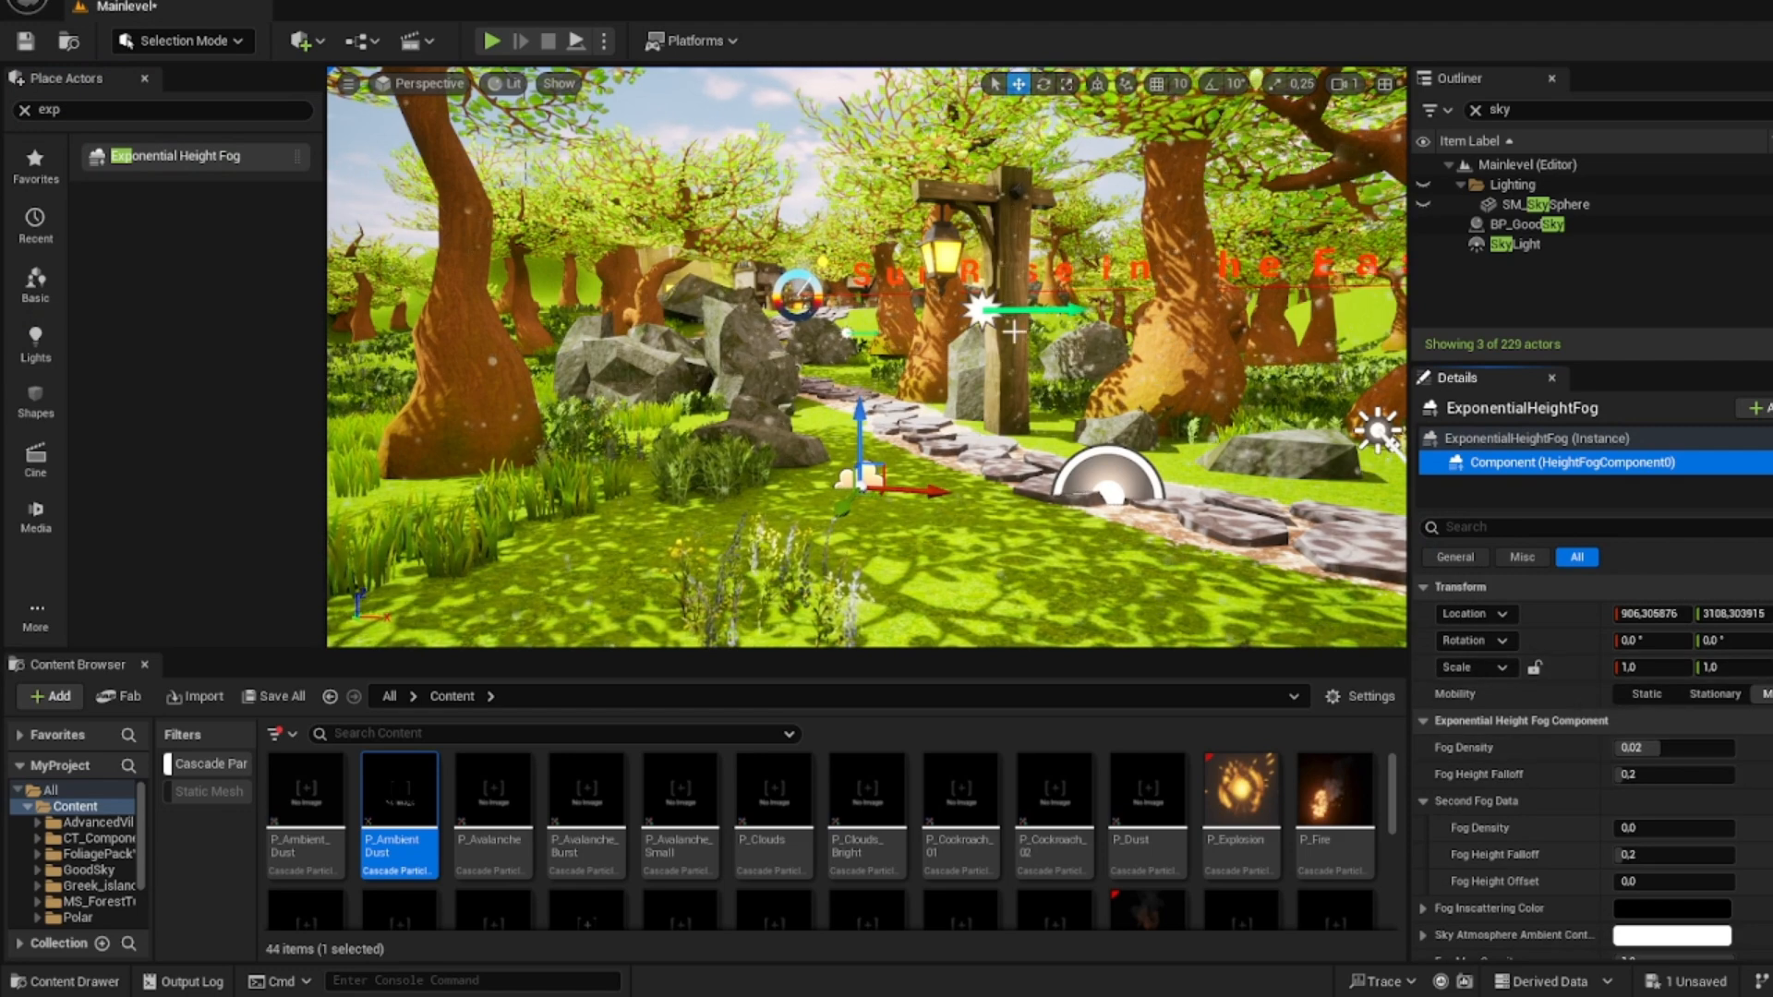
pyautogui.moveTo(1200, 497)
pyautogui.mouseDown(button='right')
pyautogui.moveTo(1154, 439)
pyautogui.moveTo(1187, 465)
pyautogui.mouseUp(button='right')
pyautogui.press('a')
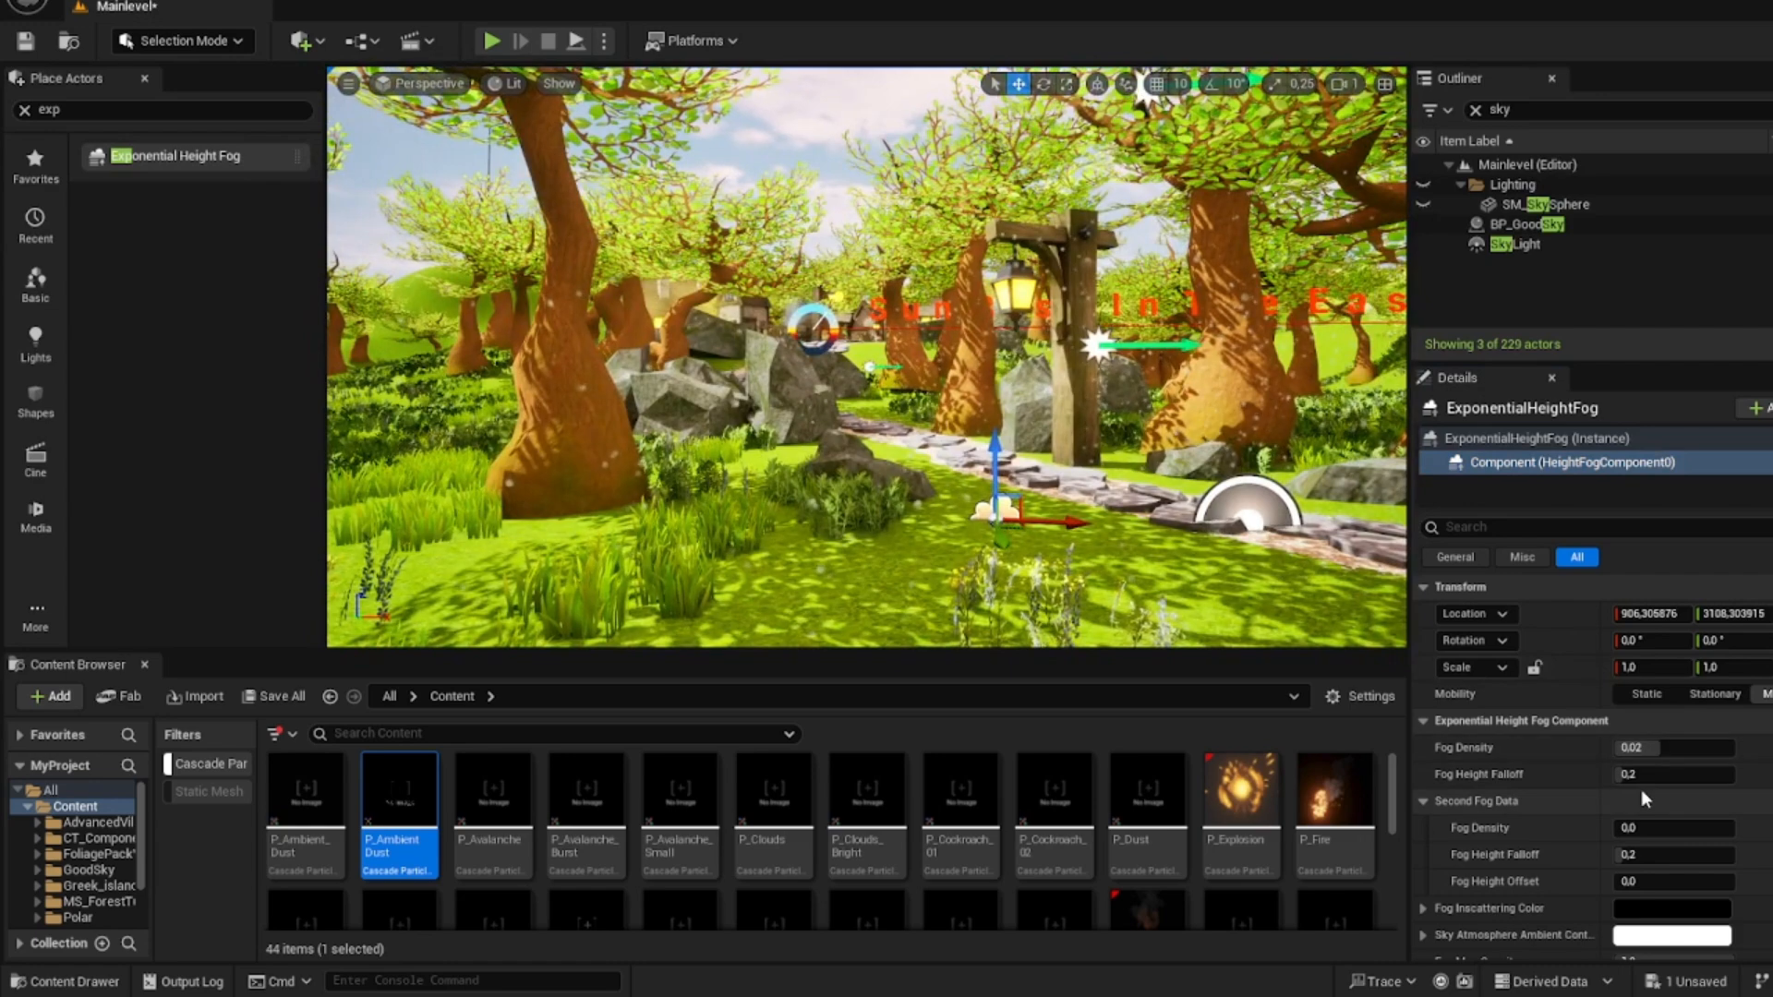
pyautogui.click(1641, 913)
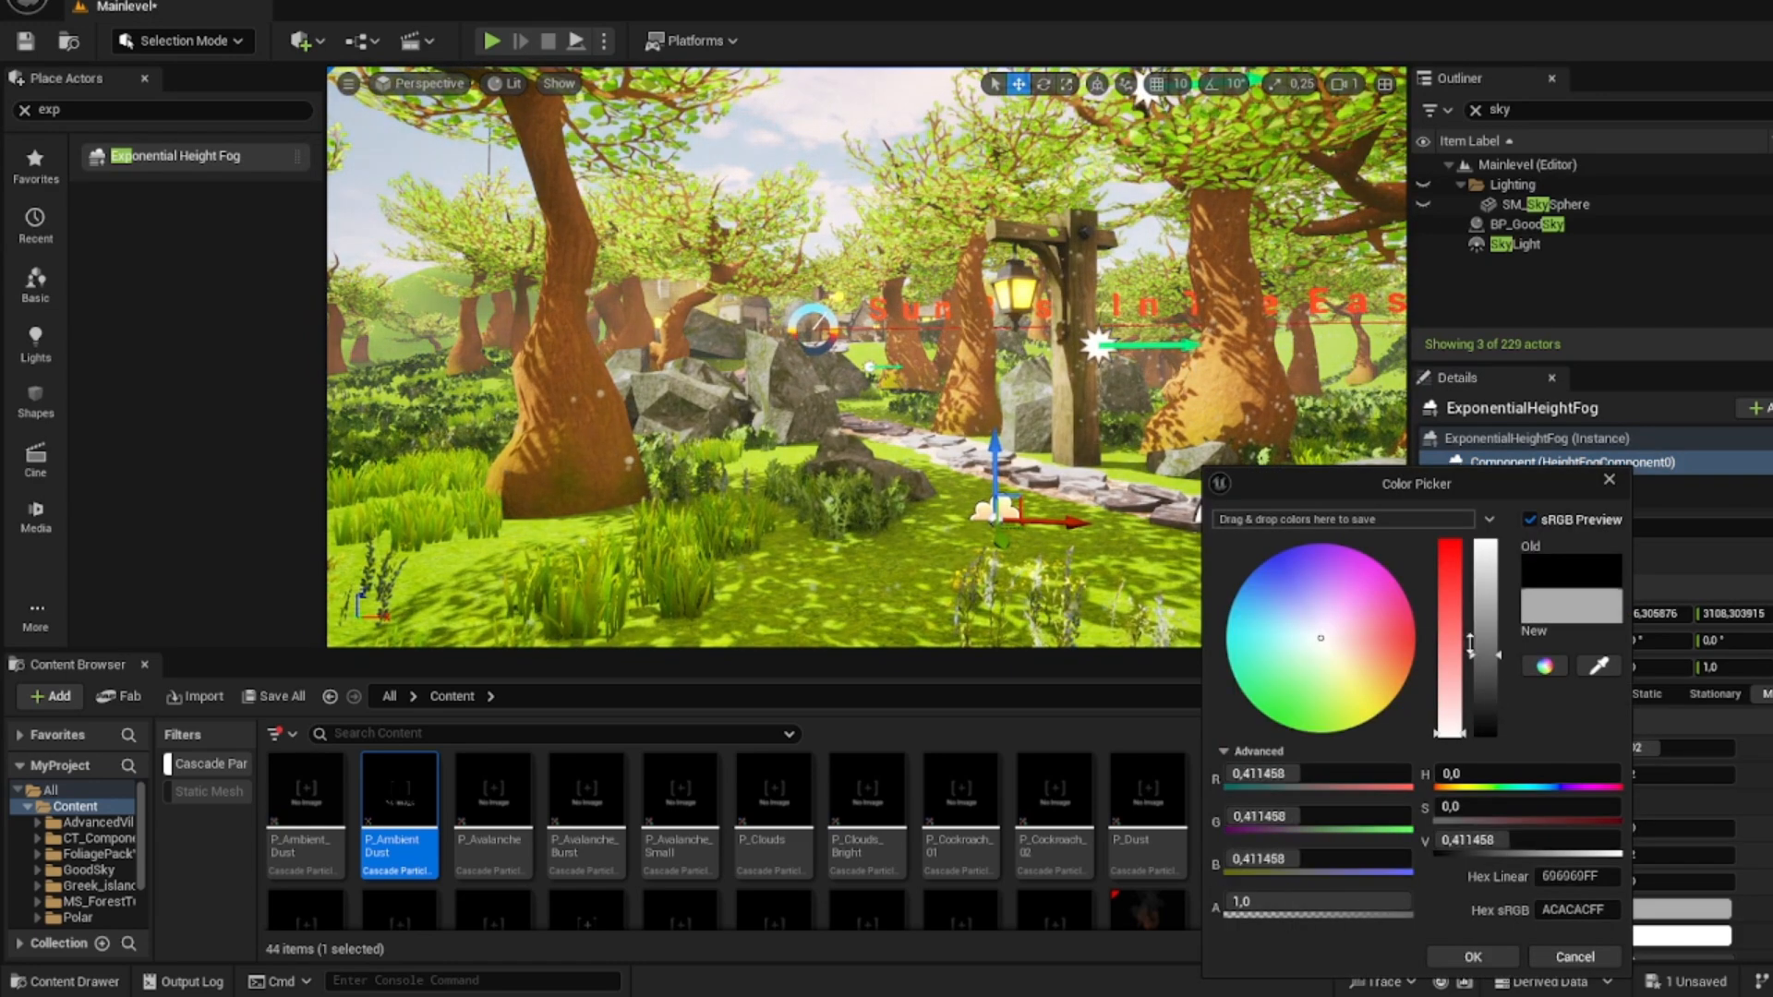
pyautogui.moveTo(1483, 717); pyautogui.dragTo(1446, 471)
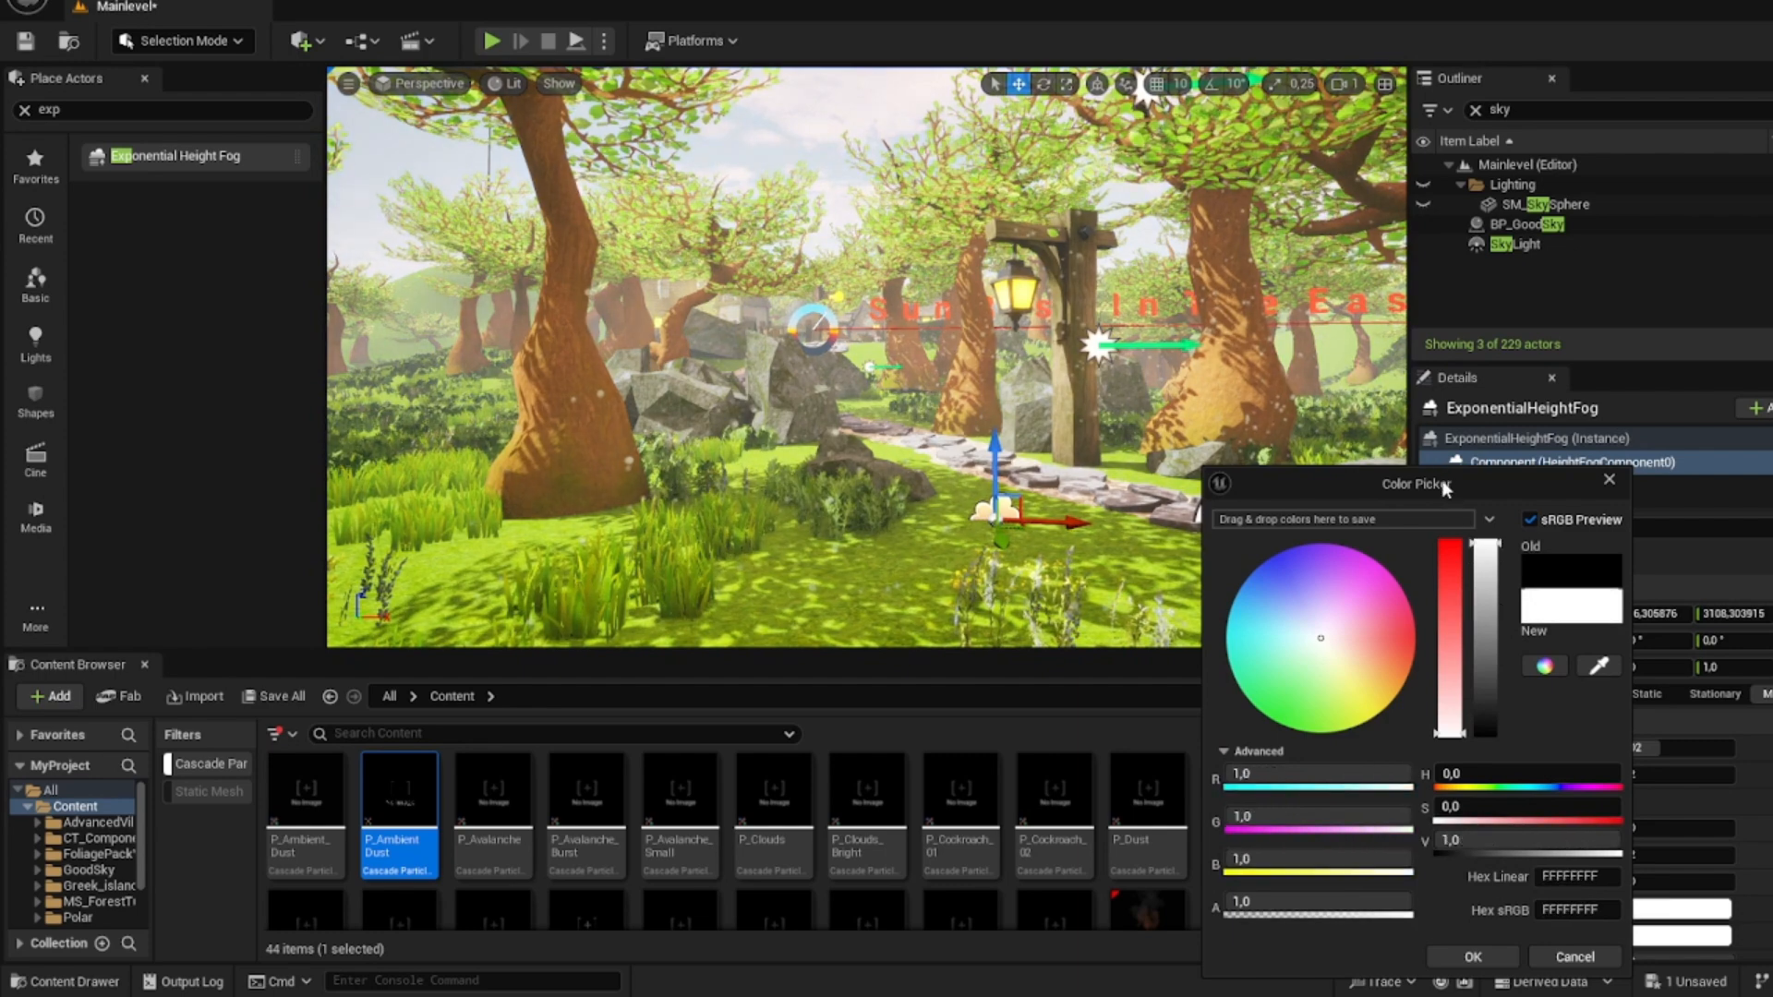
pyautogui.click(1341, 656)
pyautogui.moveTo(1352, 665)
pyautogui.mouseDown()
pyautogui.moveTo(1371, 676)
pyautogui.moveTo(1339, 685)
pyautogui.mouseUp()
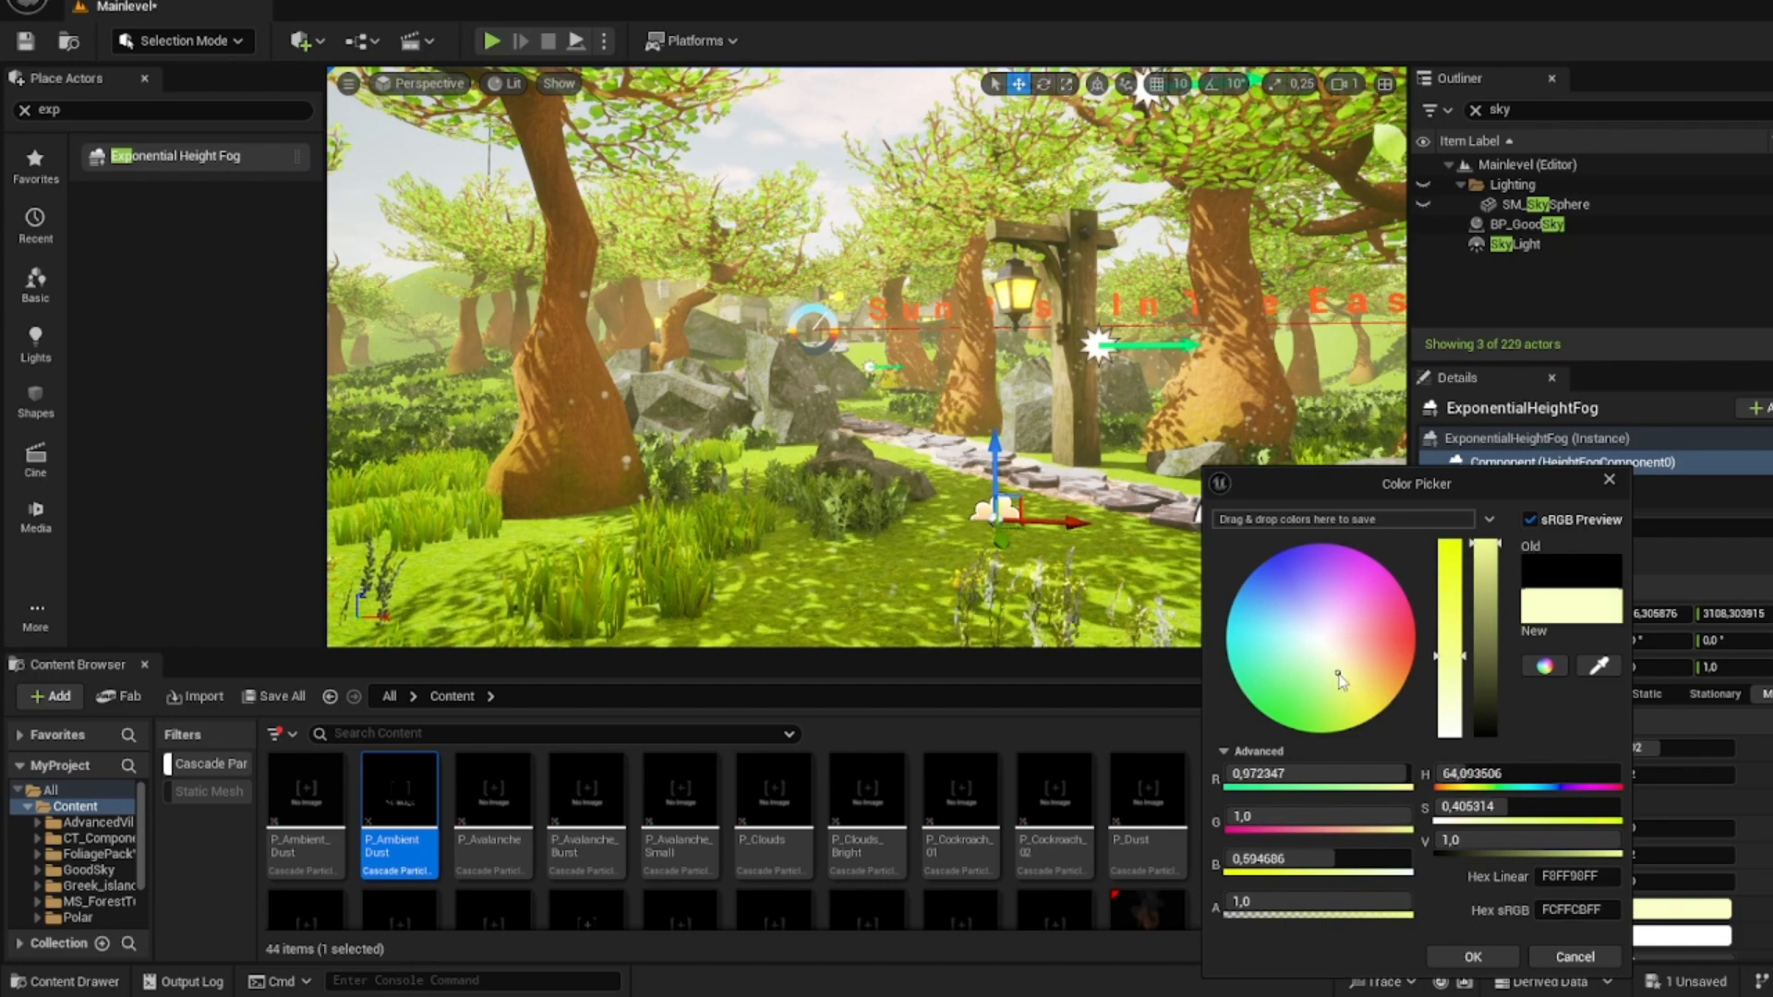
pyautogui.click(1347, 664)
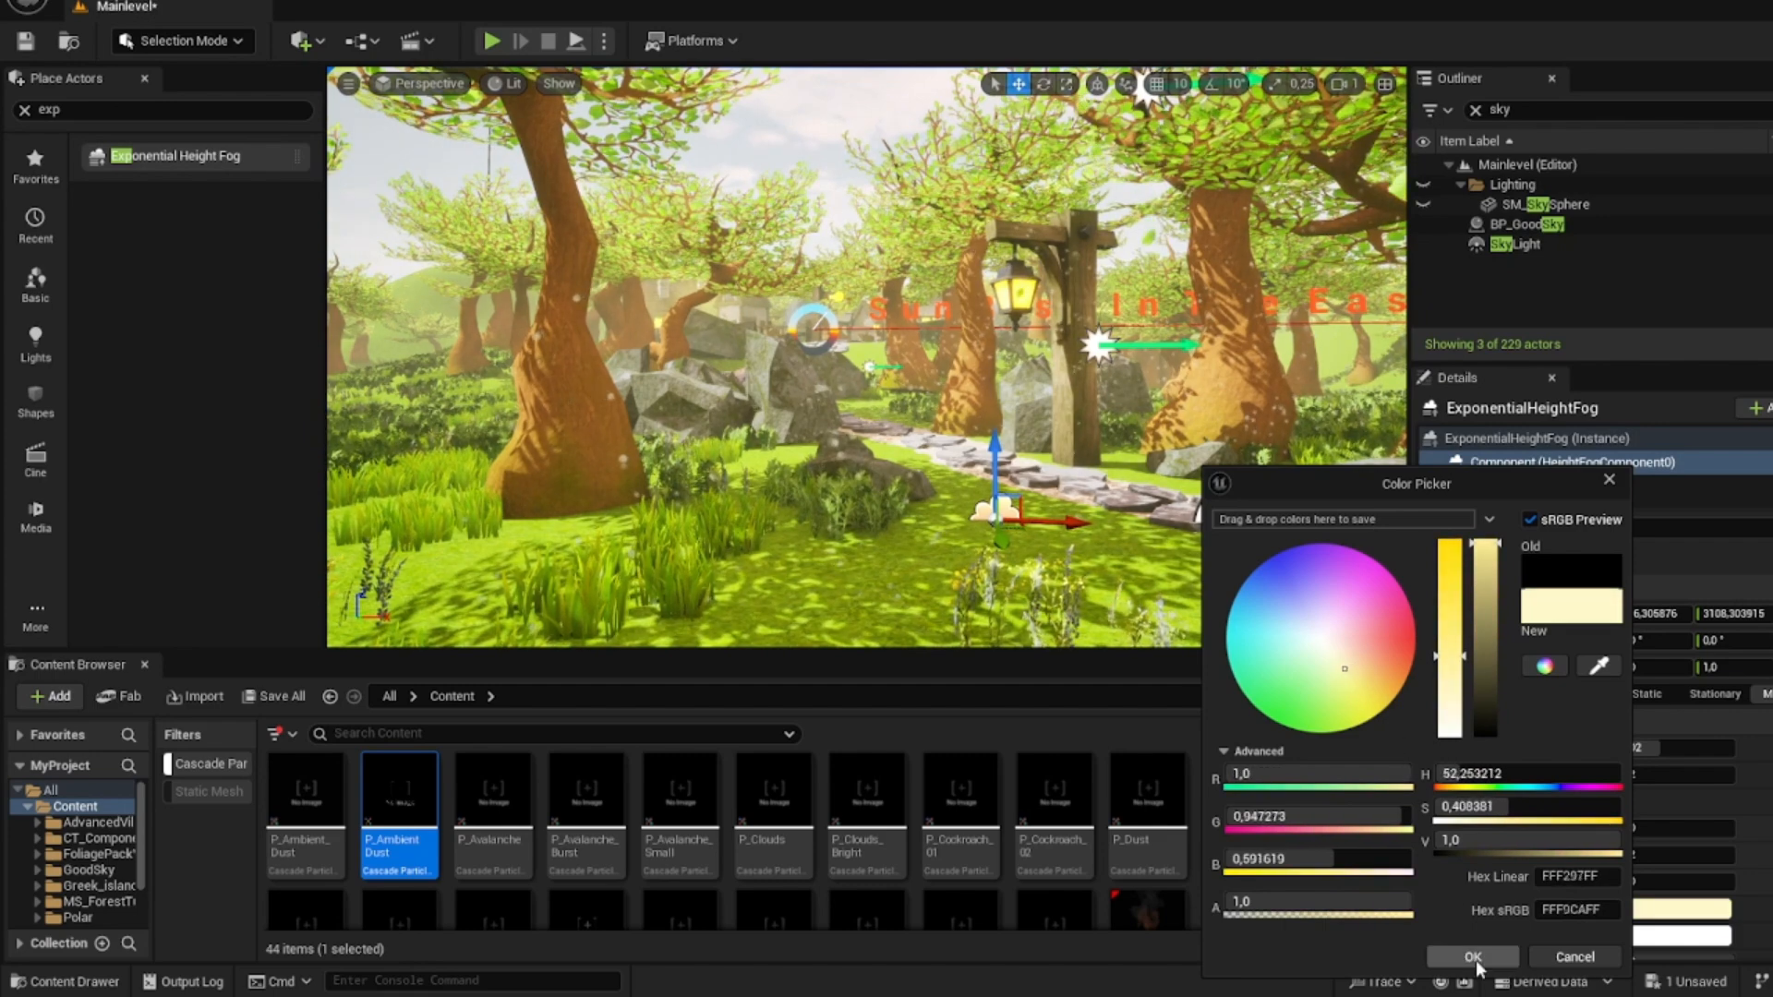
pyautogui.click(1474, 957)
pyautogui.moveTo(867, 369); pyautogui.dragTo(924, 359, button='right')
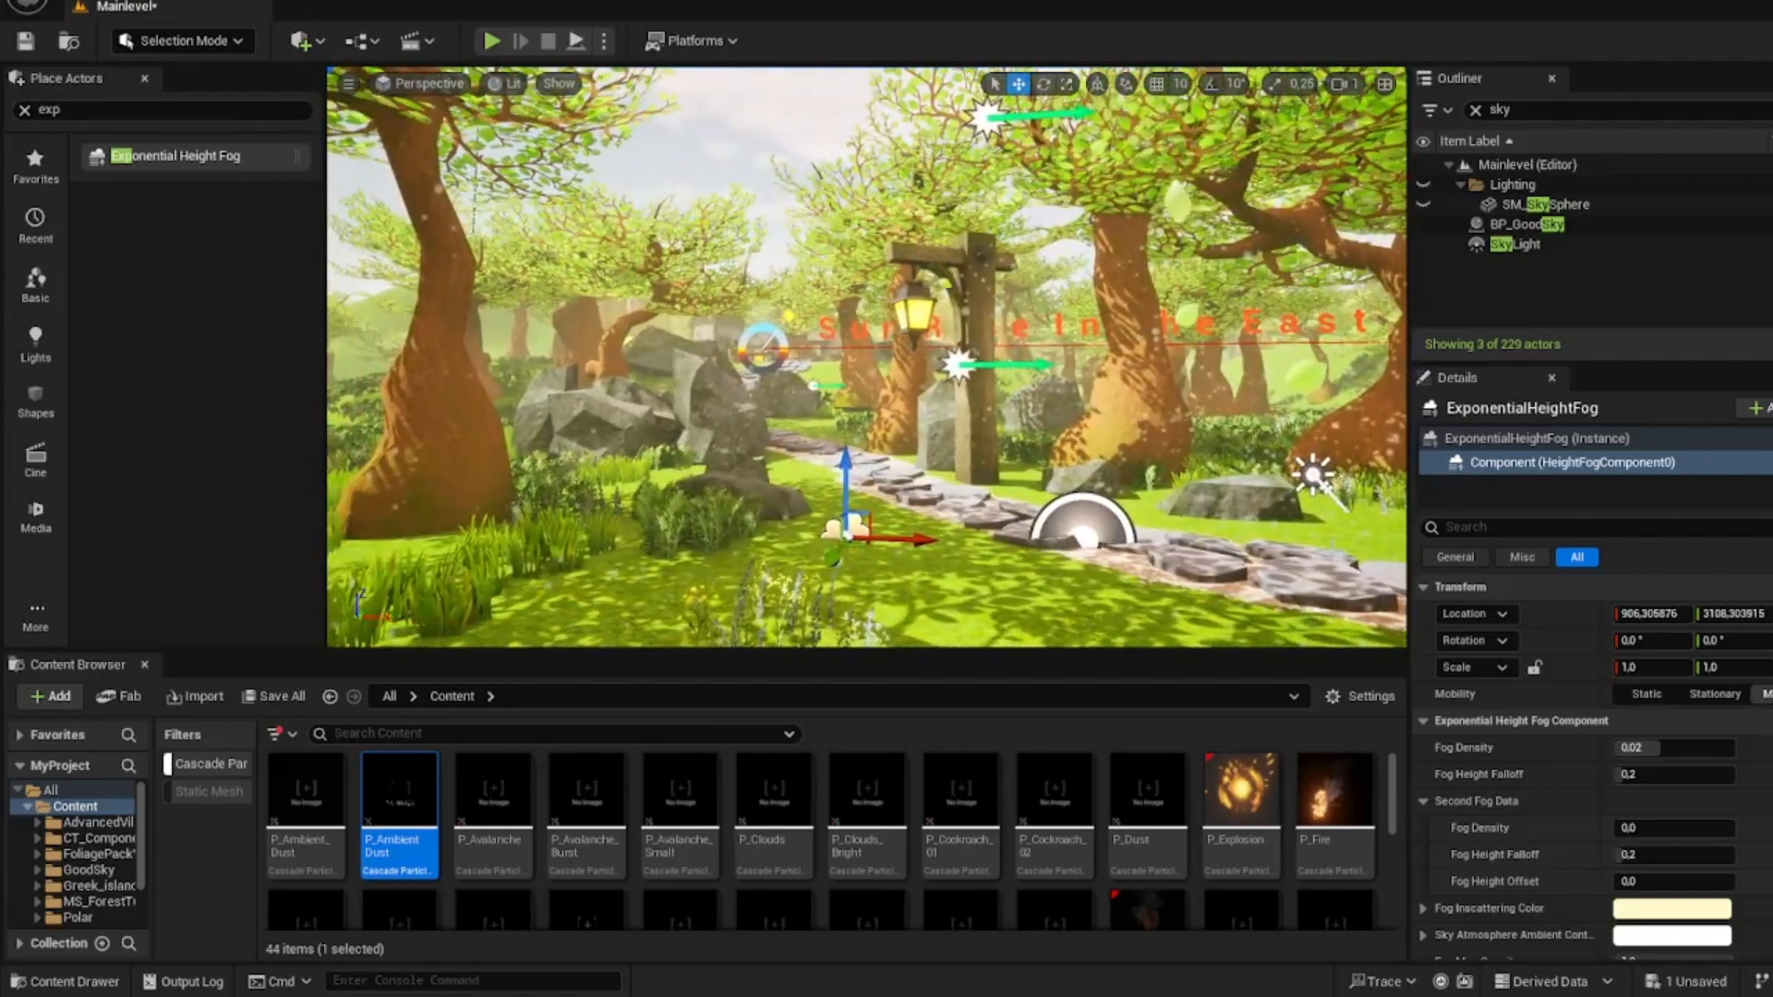
# - Try a second Fog Density of about 0.047 and a main Fog Density of 0.05, then bring the second density down to zero
pyautogui.moveTo(1653, 828); pyautogui.dragTo(1698, 828)
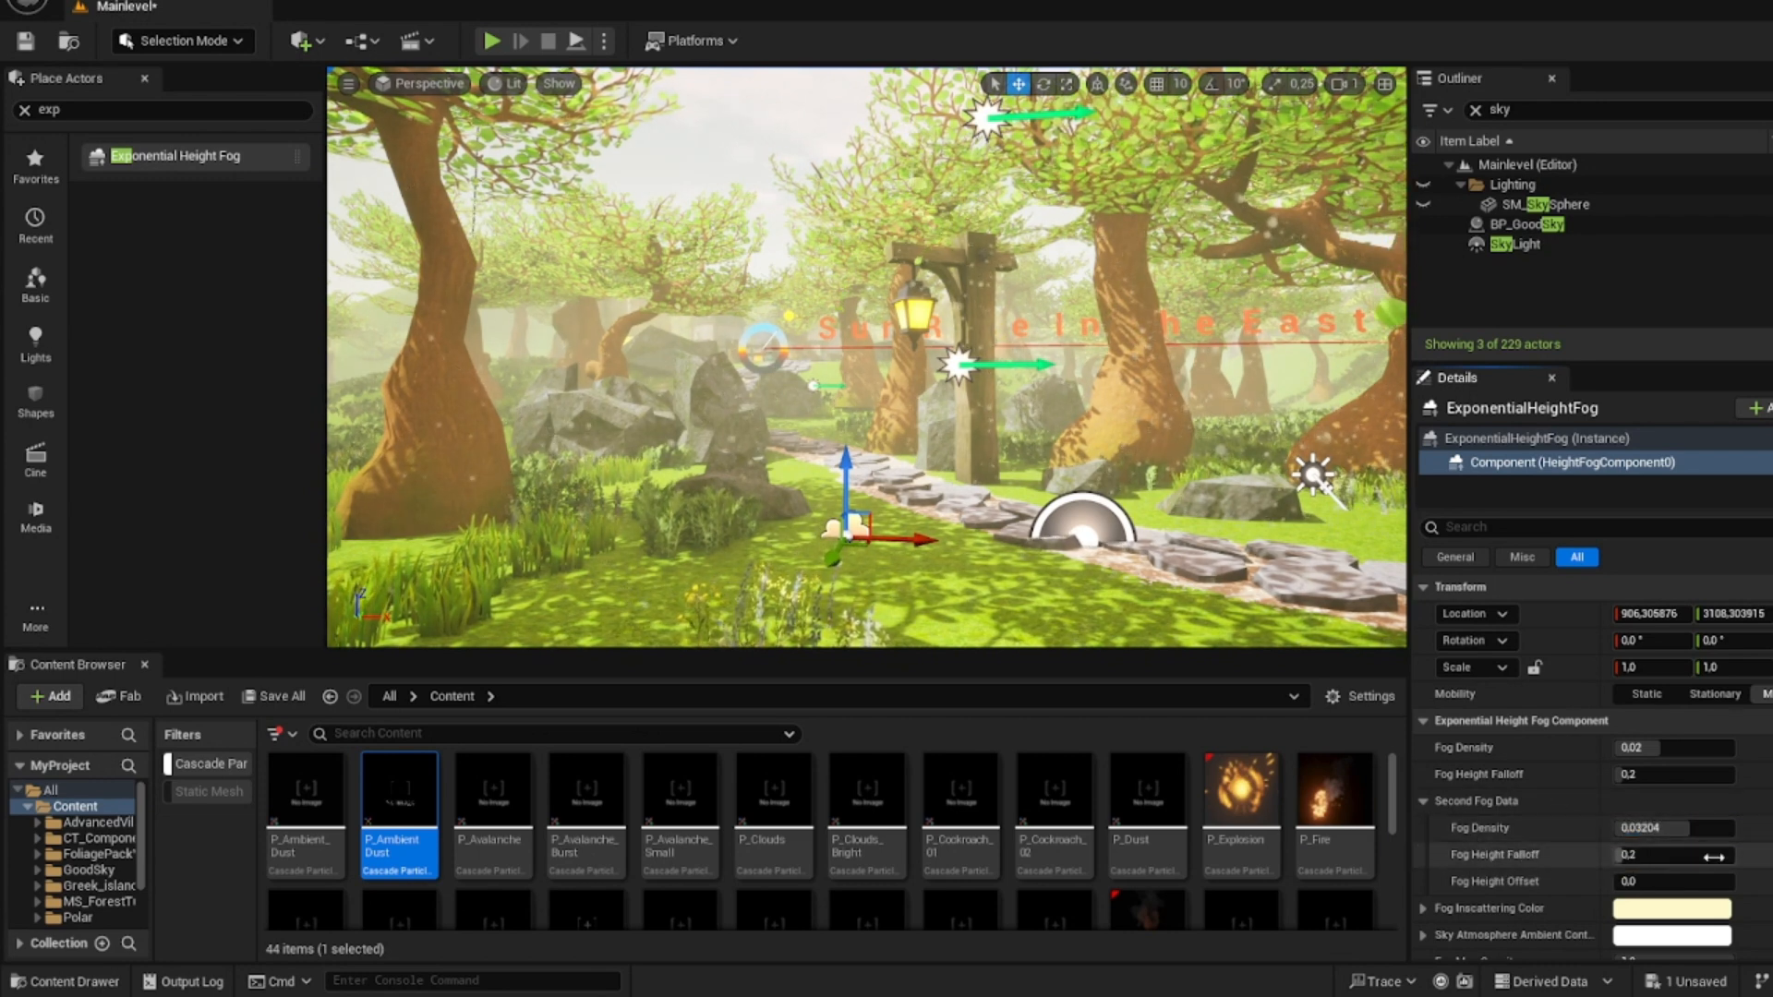
pyautogui.moveTo(1713, 827); pyautogui.dragTo(1726, 827)
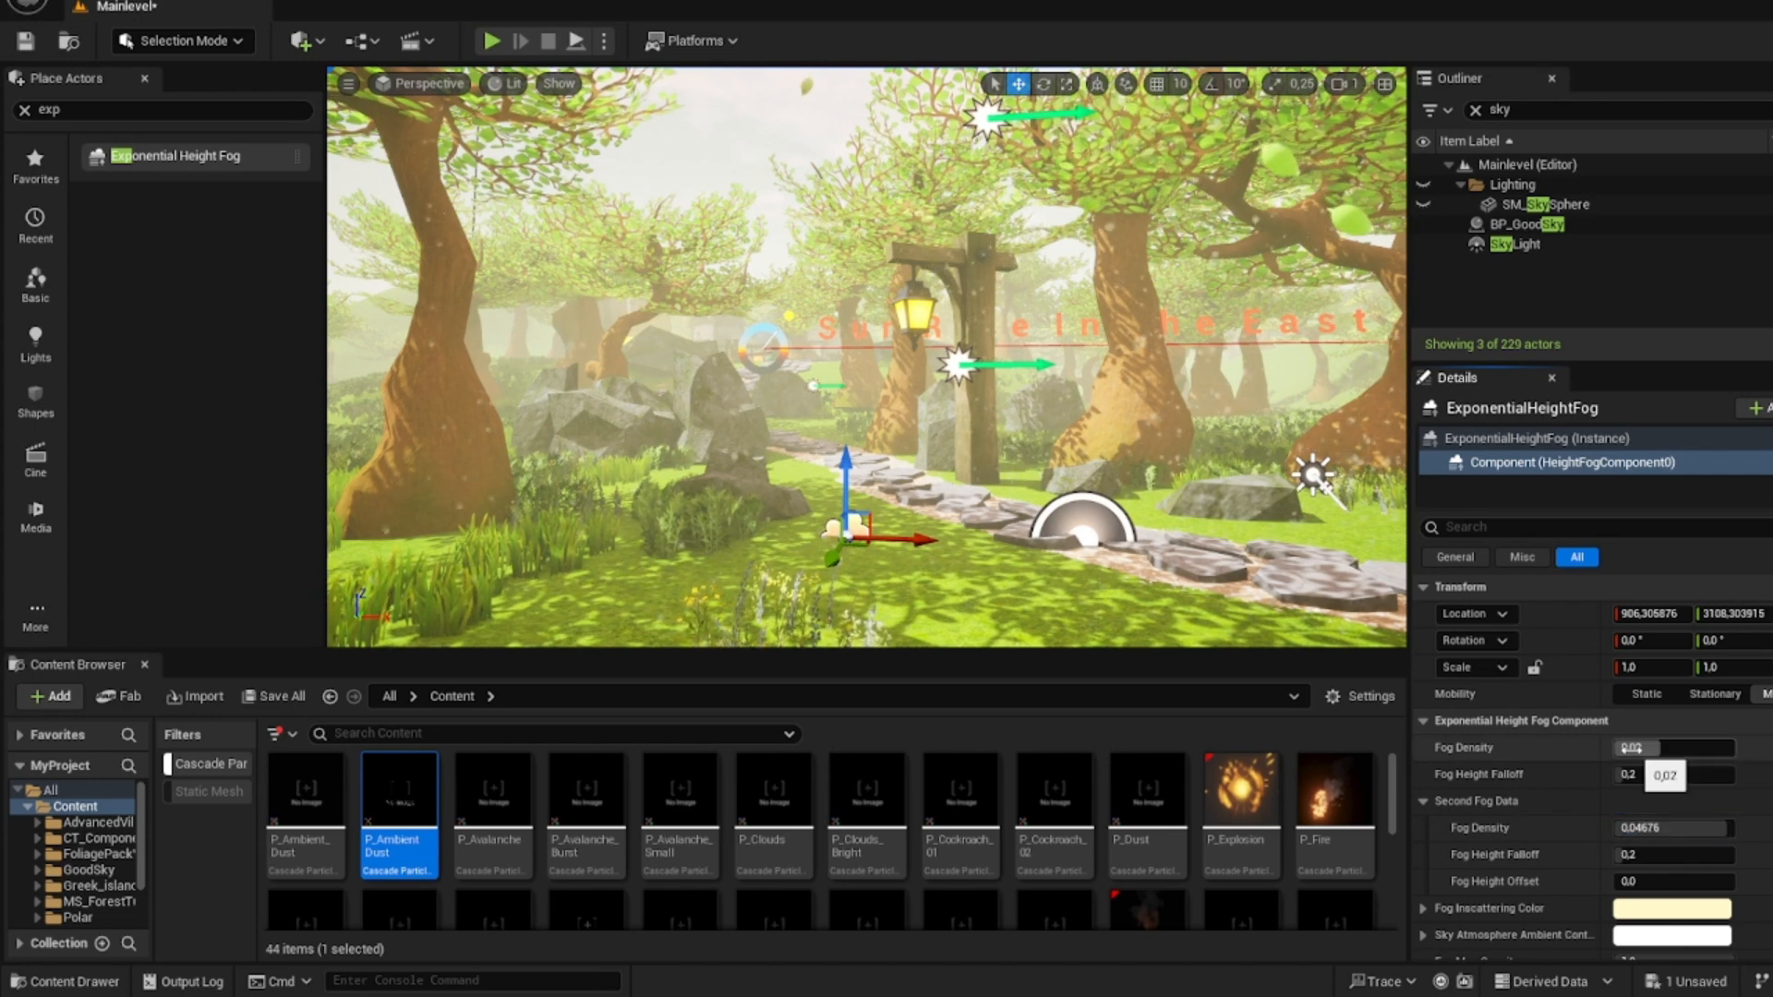
pyautogui.moveTo(1671, 747); pyautogui.dragTo(1714, 747)
pyautogui.moveTo(1724, 828); pyautogui.dragTo(1614, 829)
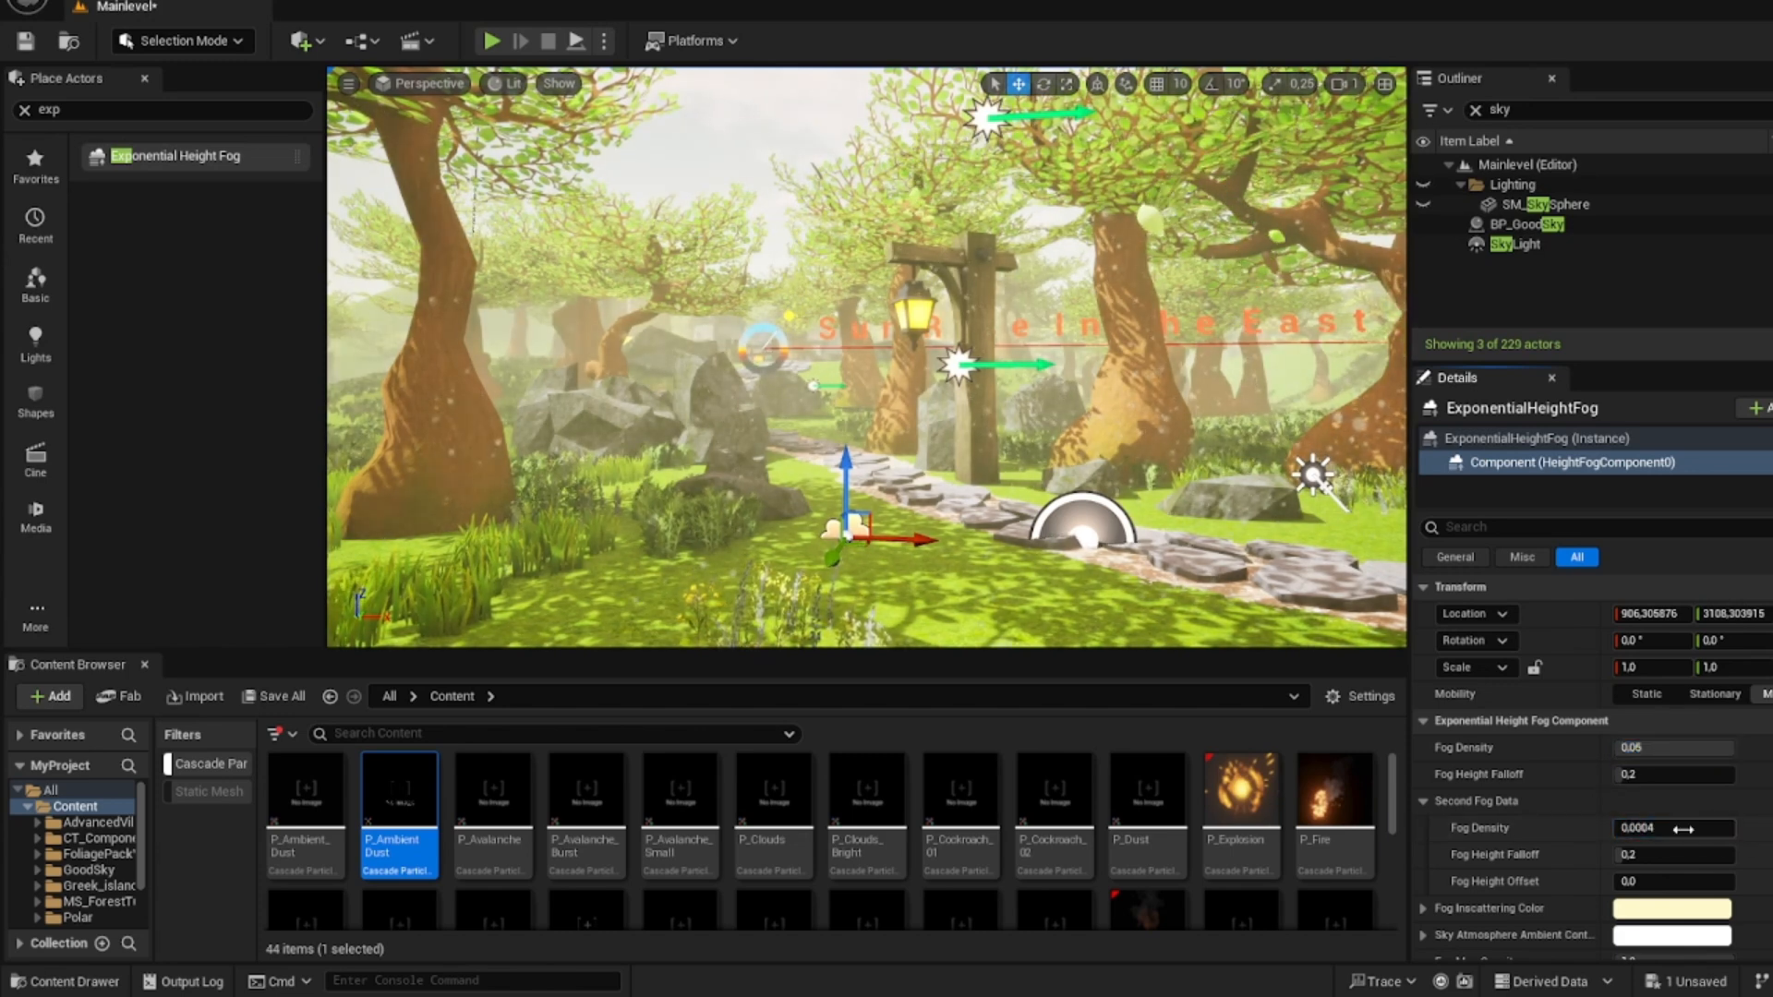
# - Test the main Fog Density at 1.0 and then at 0.1 while viewing the forest
pyautogui.click(1652, 747)
pyautogui.write('1')
pyautogui.press('Return')
pyautogui.moveTo(998, 369); pyautogui.dragTo(1113, 365, button='right')
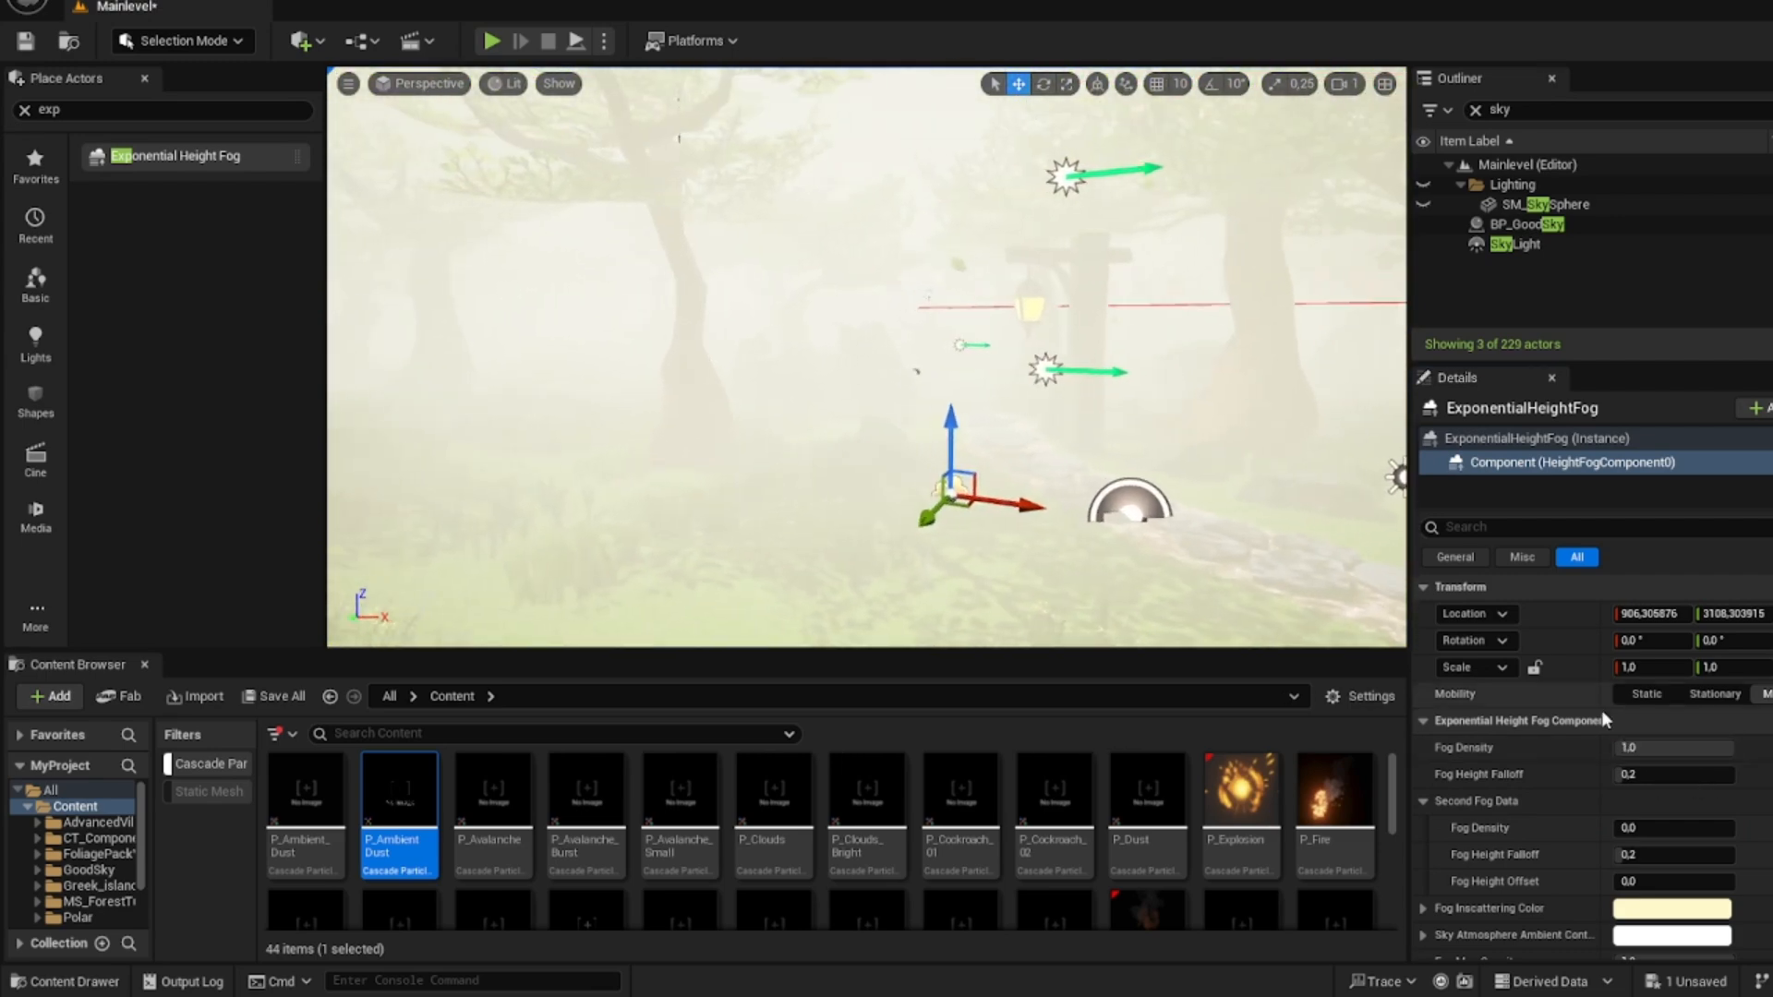
pyautogui.click(1673, 750)
pyautogui.write('0,1')
pyautogui.press('Return')
pyautogui.moveTo(701, 319)
pyautogui.mouseDown(button='right')
pyautogui.moveTo(670, 411)
pyautogui.moveTo(701, 318)
pyautogui.mouseUp(button='right')
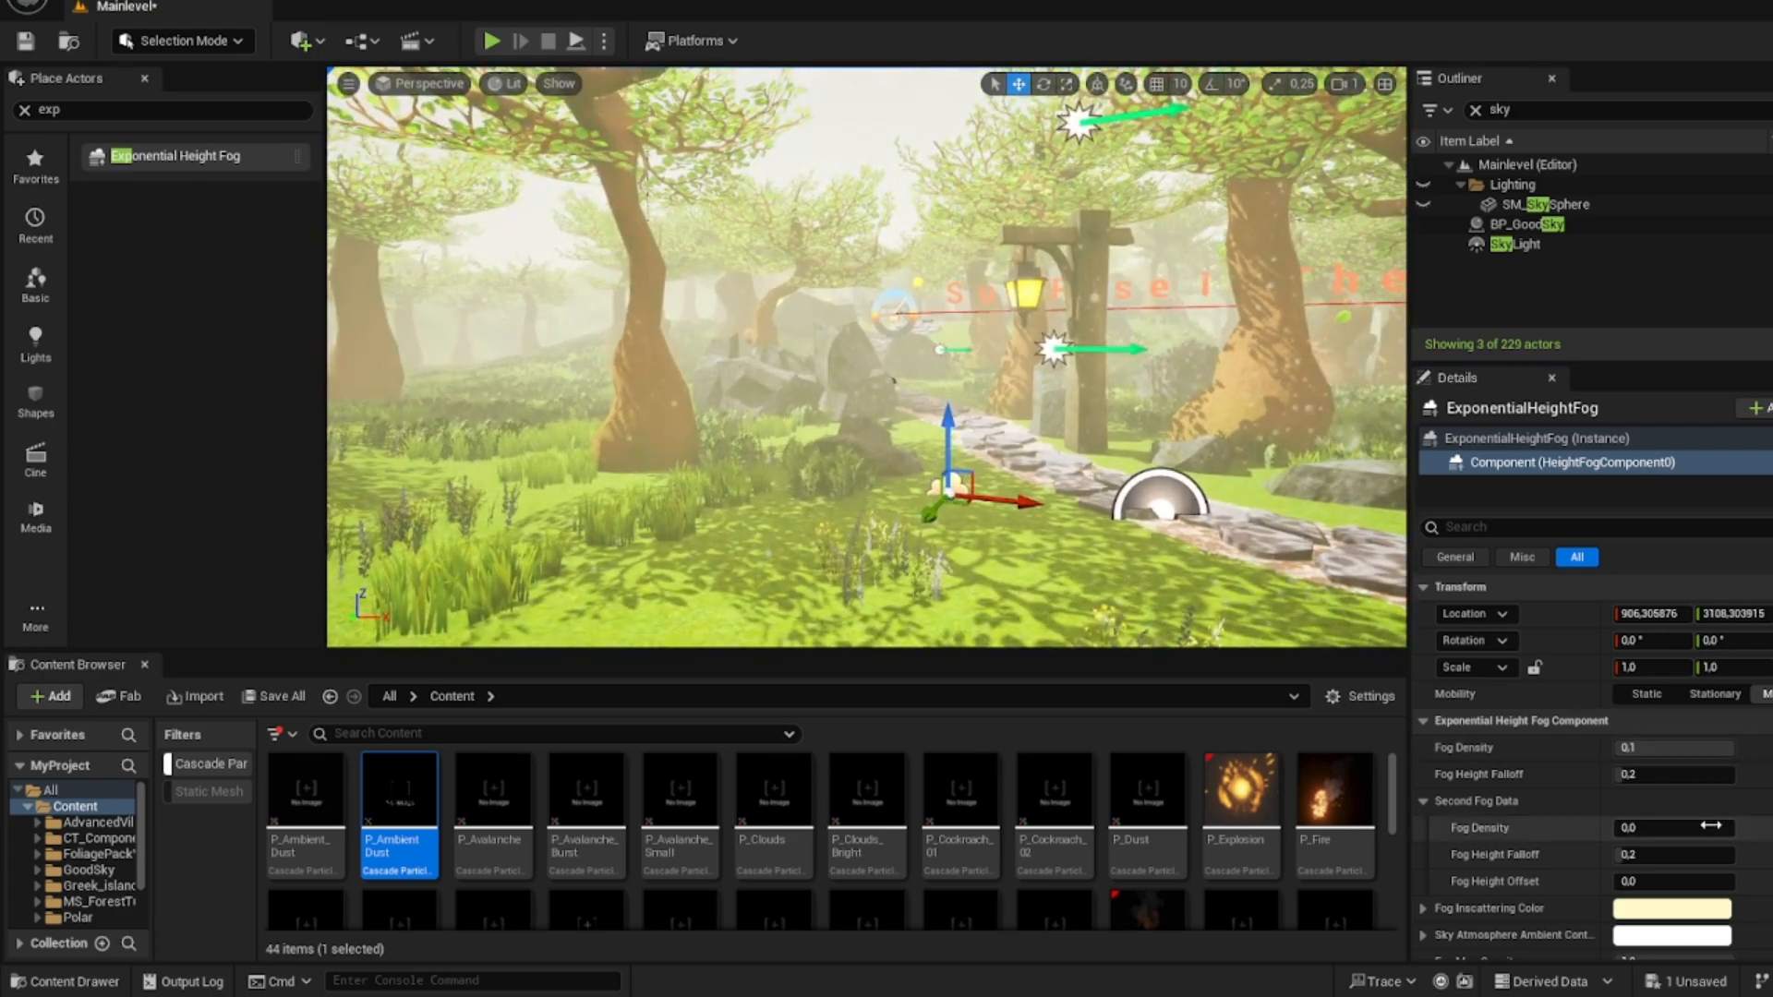
# - Try a second Fog Density of 1.0 and view its effect on the forest path
pyautogui.write('1')
pyautogui.press('Return')
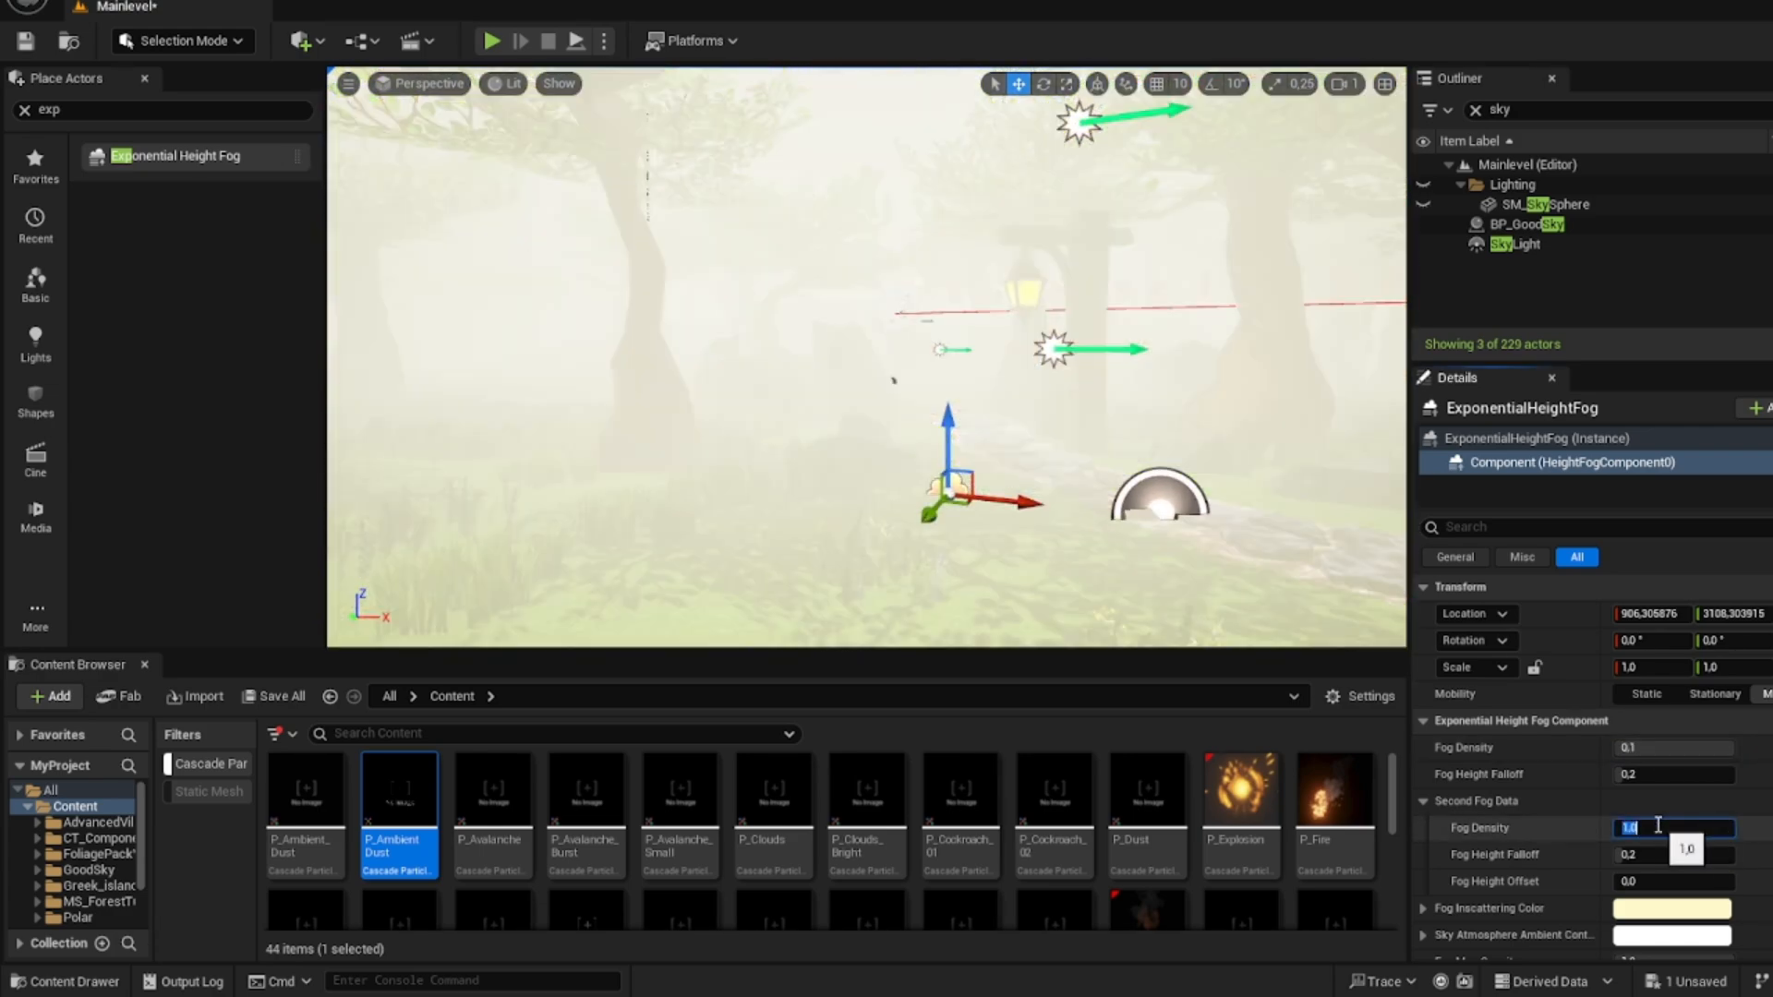
pyautogui.moveTo(1016, 415); pyautogui.dragTo(868, 411, button='right')
pyautogui.moveTo(831, 302); pyautogui.dragTo(944, 312, button='right')
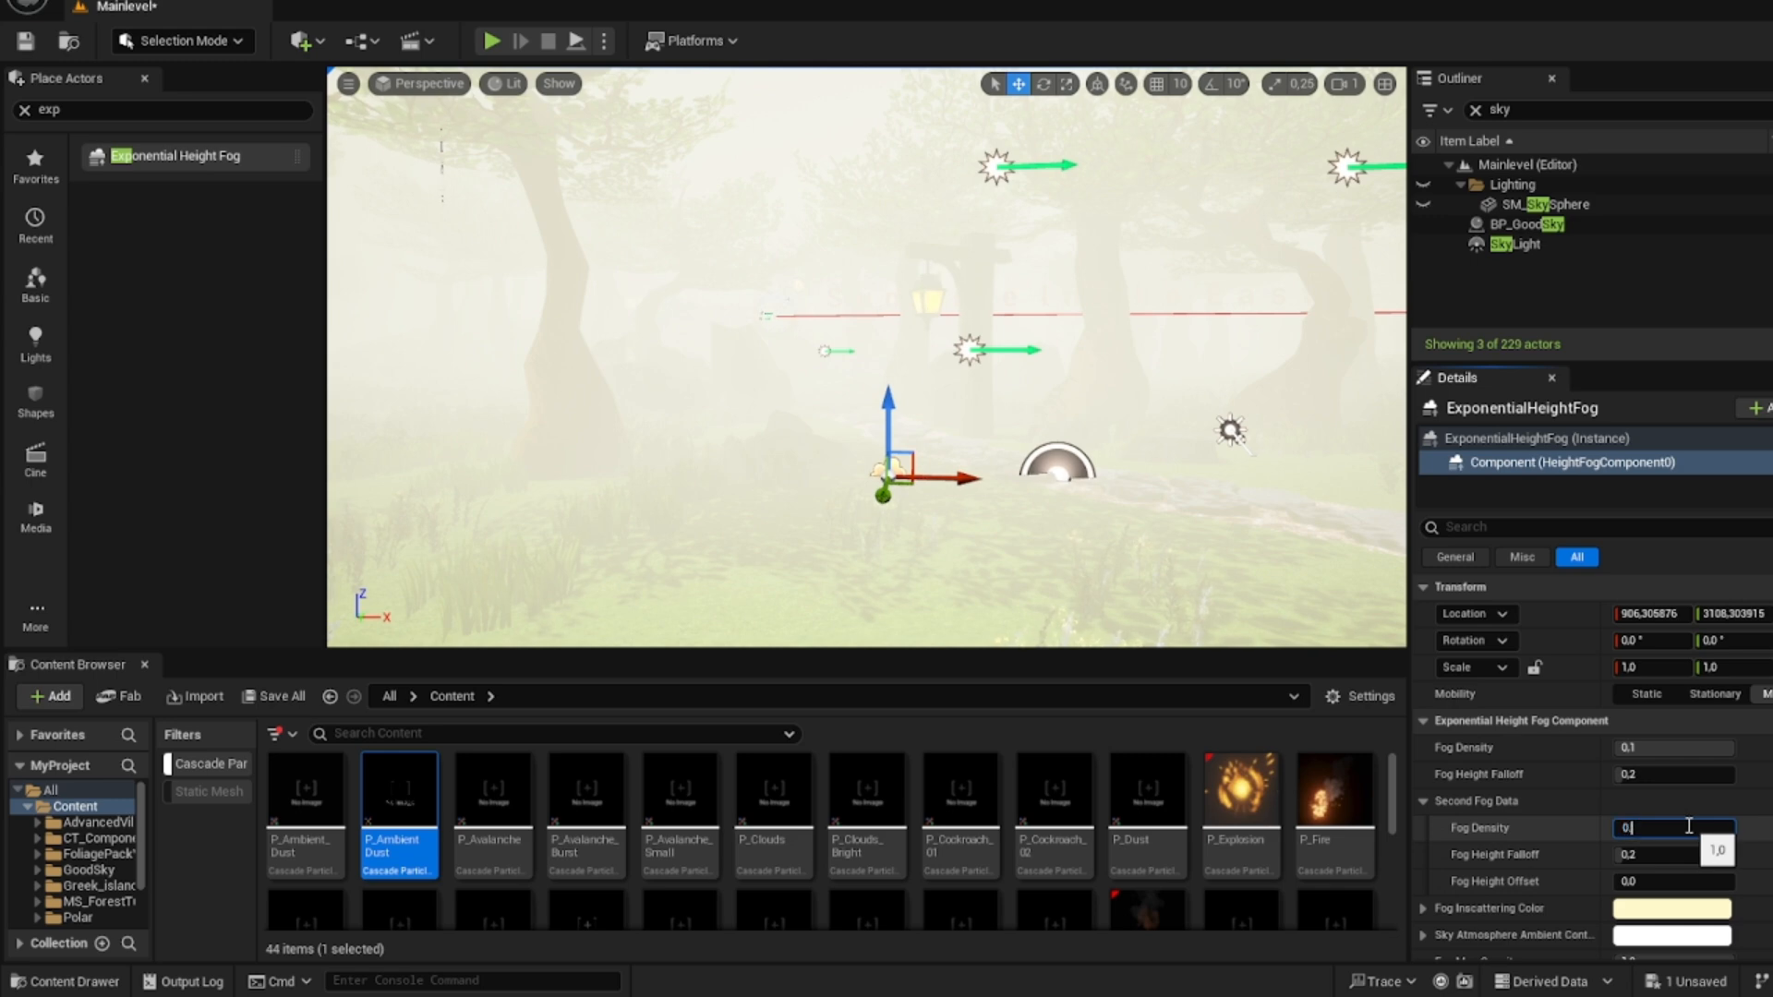
# - Set the second Fog Density to 0.02, after trying 0.05, and the main Fog Density to 0.04
pyautogui.press('Return')
pyautogui.write('0.05')
pyautogui.press('Return')
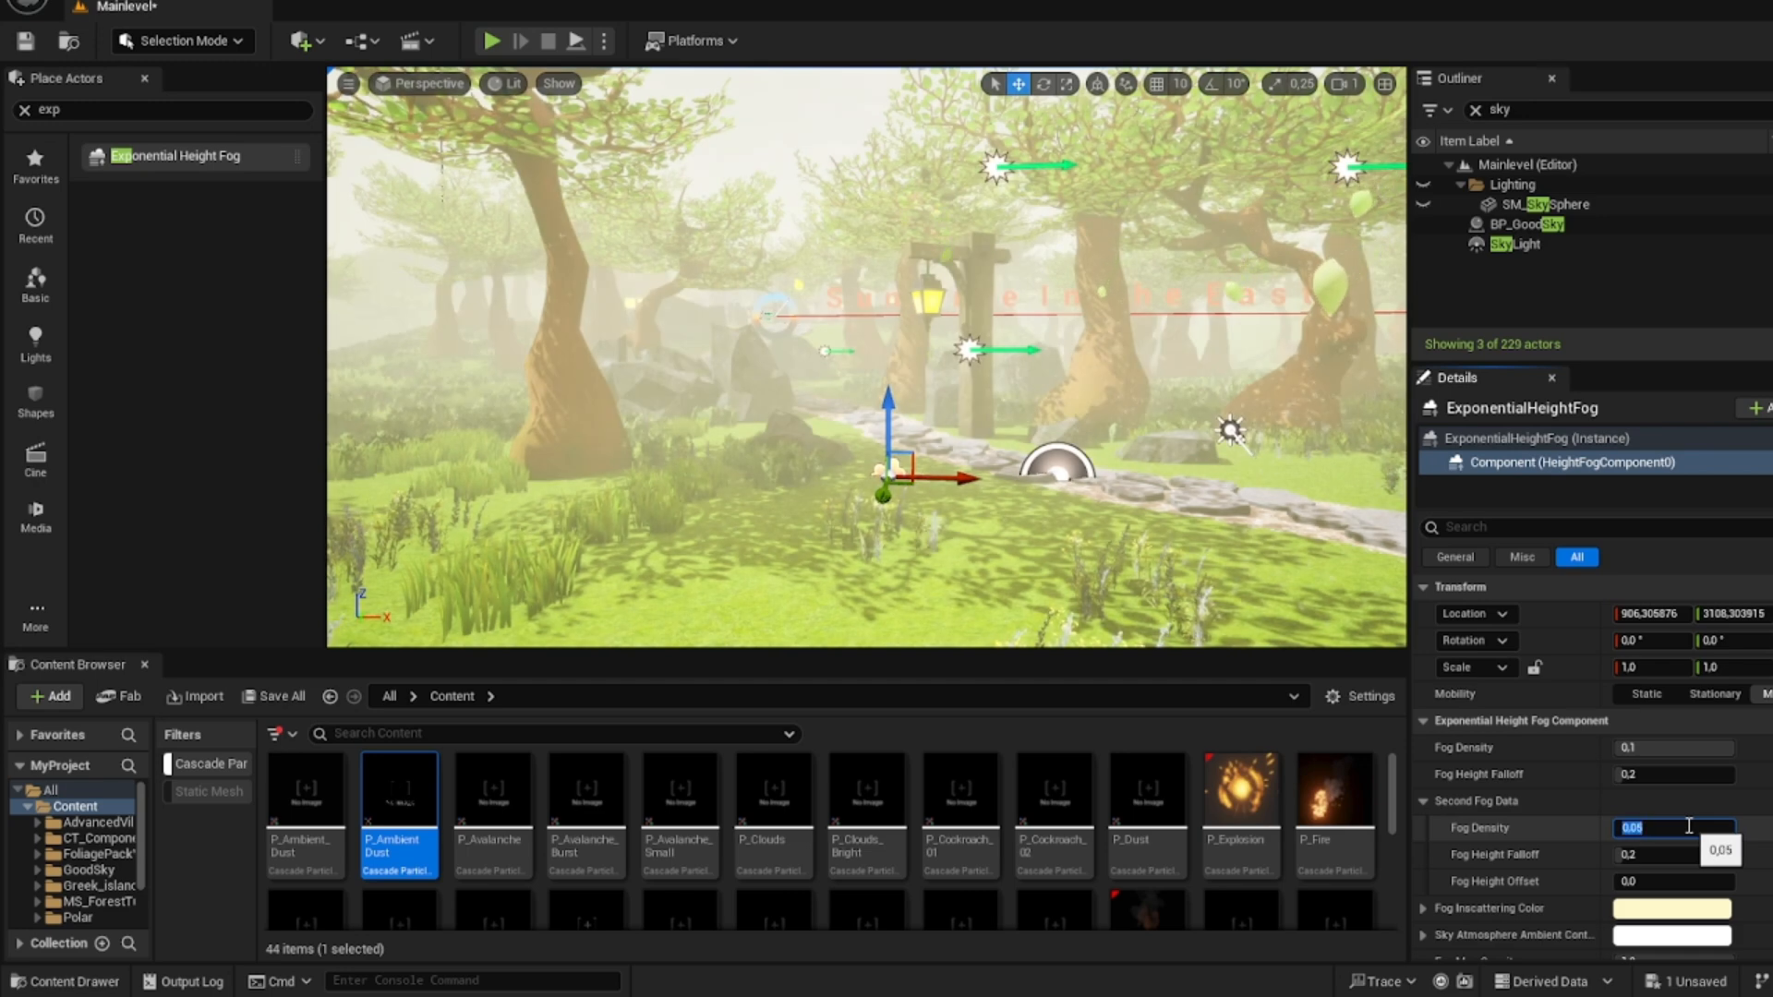
pyautogui.write('0.02')
pyautogui.press('Return')
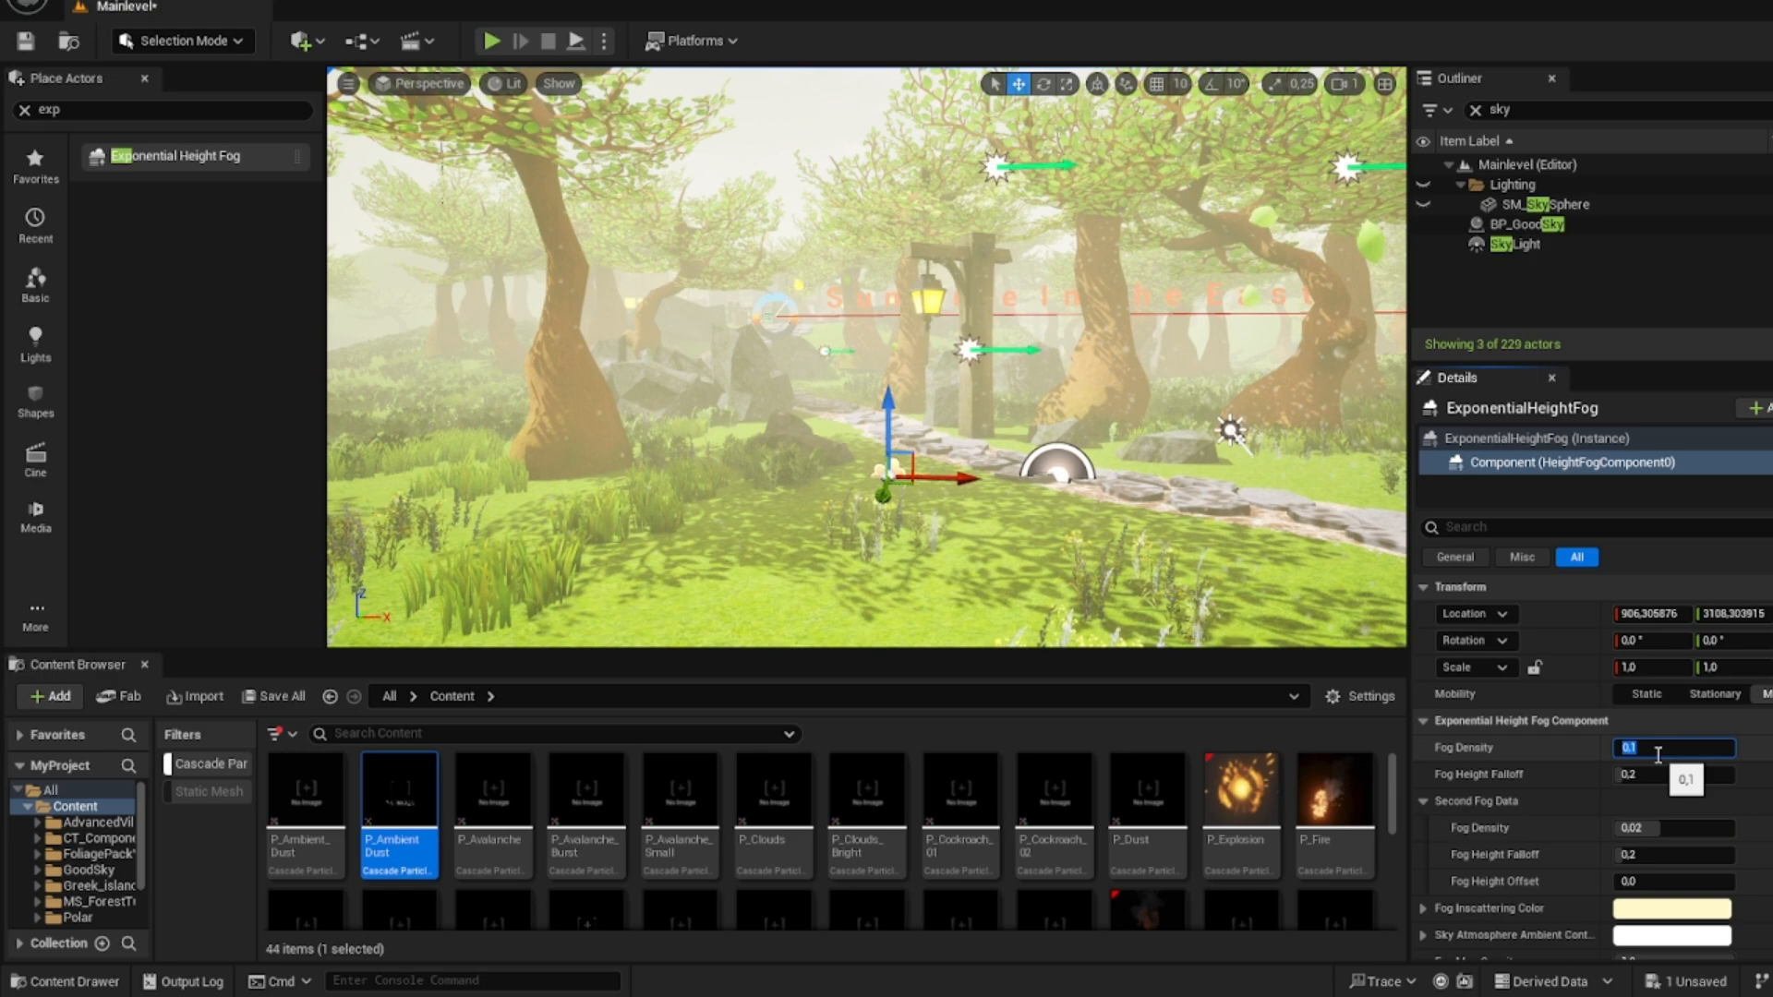
pyautogui.click(1658, 756)
pyautogui.write('0.04')
pyautogui.press('Return')
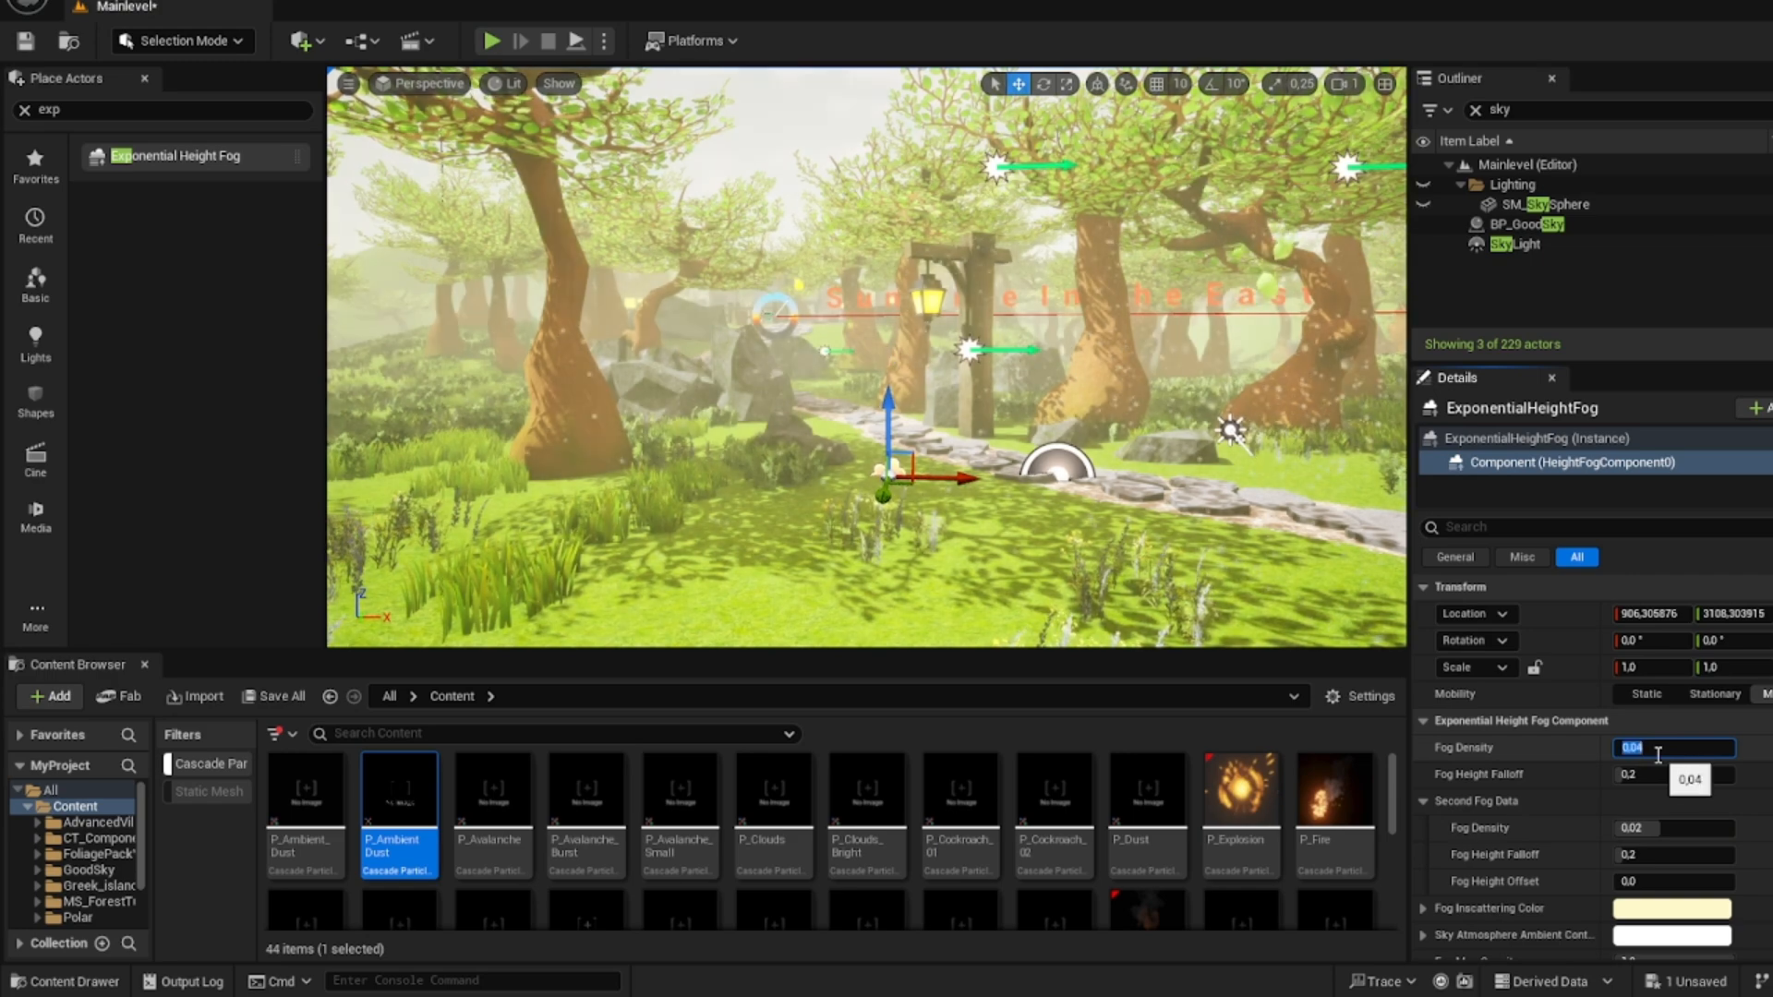
pyautogui.moveTo(1274, 601); pyautogui.dragTo(1293, 599, button='right')
# - Set the sky atmosphere ambient contribution color to pale yellow FFFAC5FF and make the Fog Inscattering Color a more saturated yellow
pyautogui.click(1653, 934)
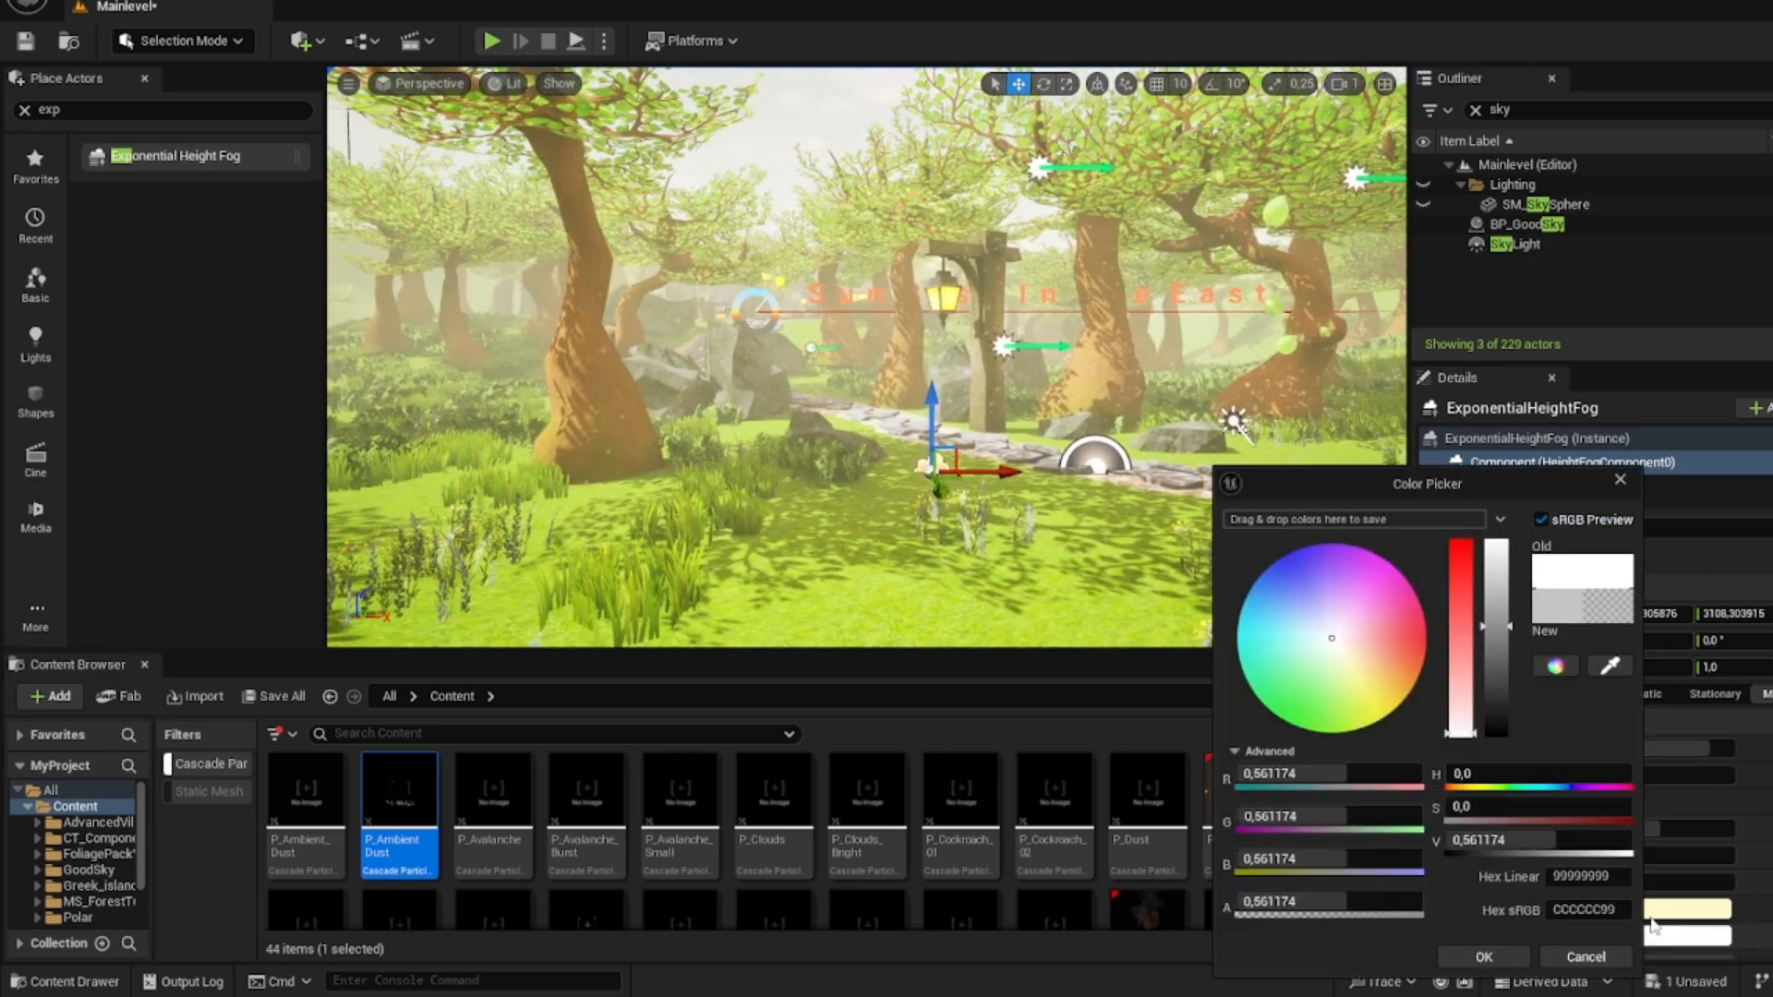
pyautogui.click(1355, 684)
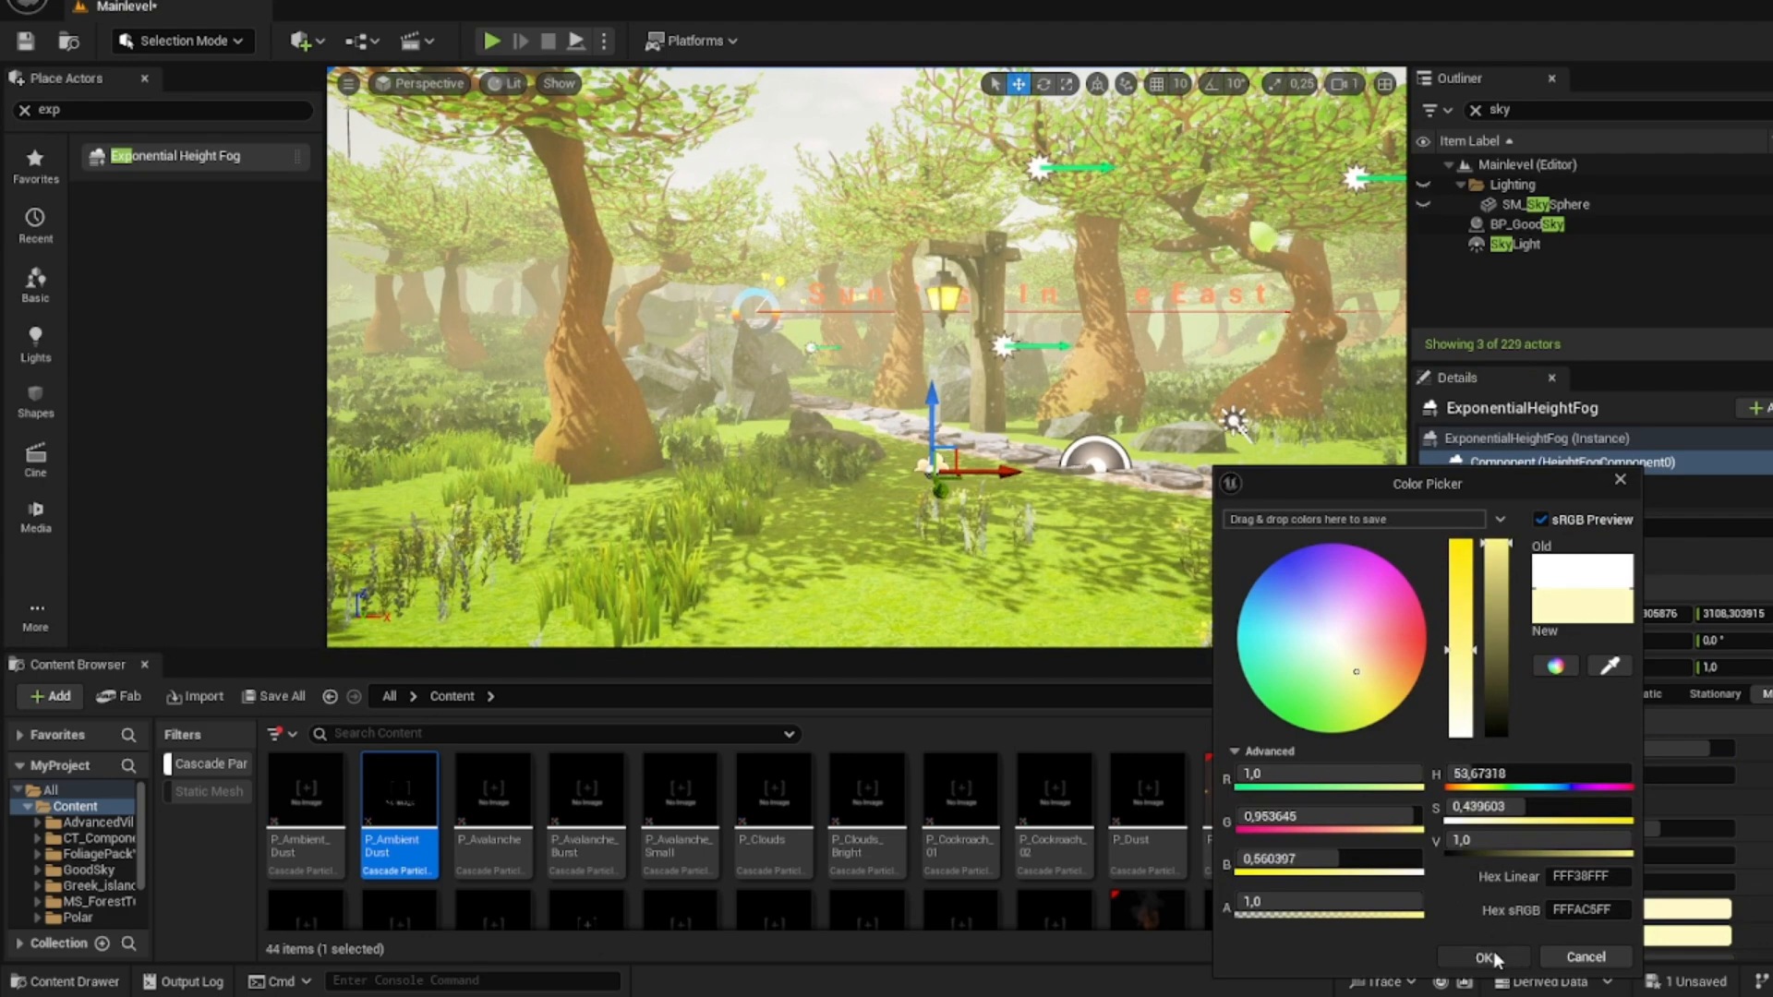
pyautogui.click(1495, 955)
pyautogui.click(1709, 911)
pyautogui.moveTo(1510, 648); pyautogui.dragTo(1509, 606)
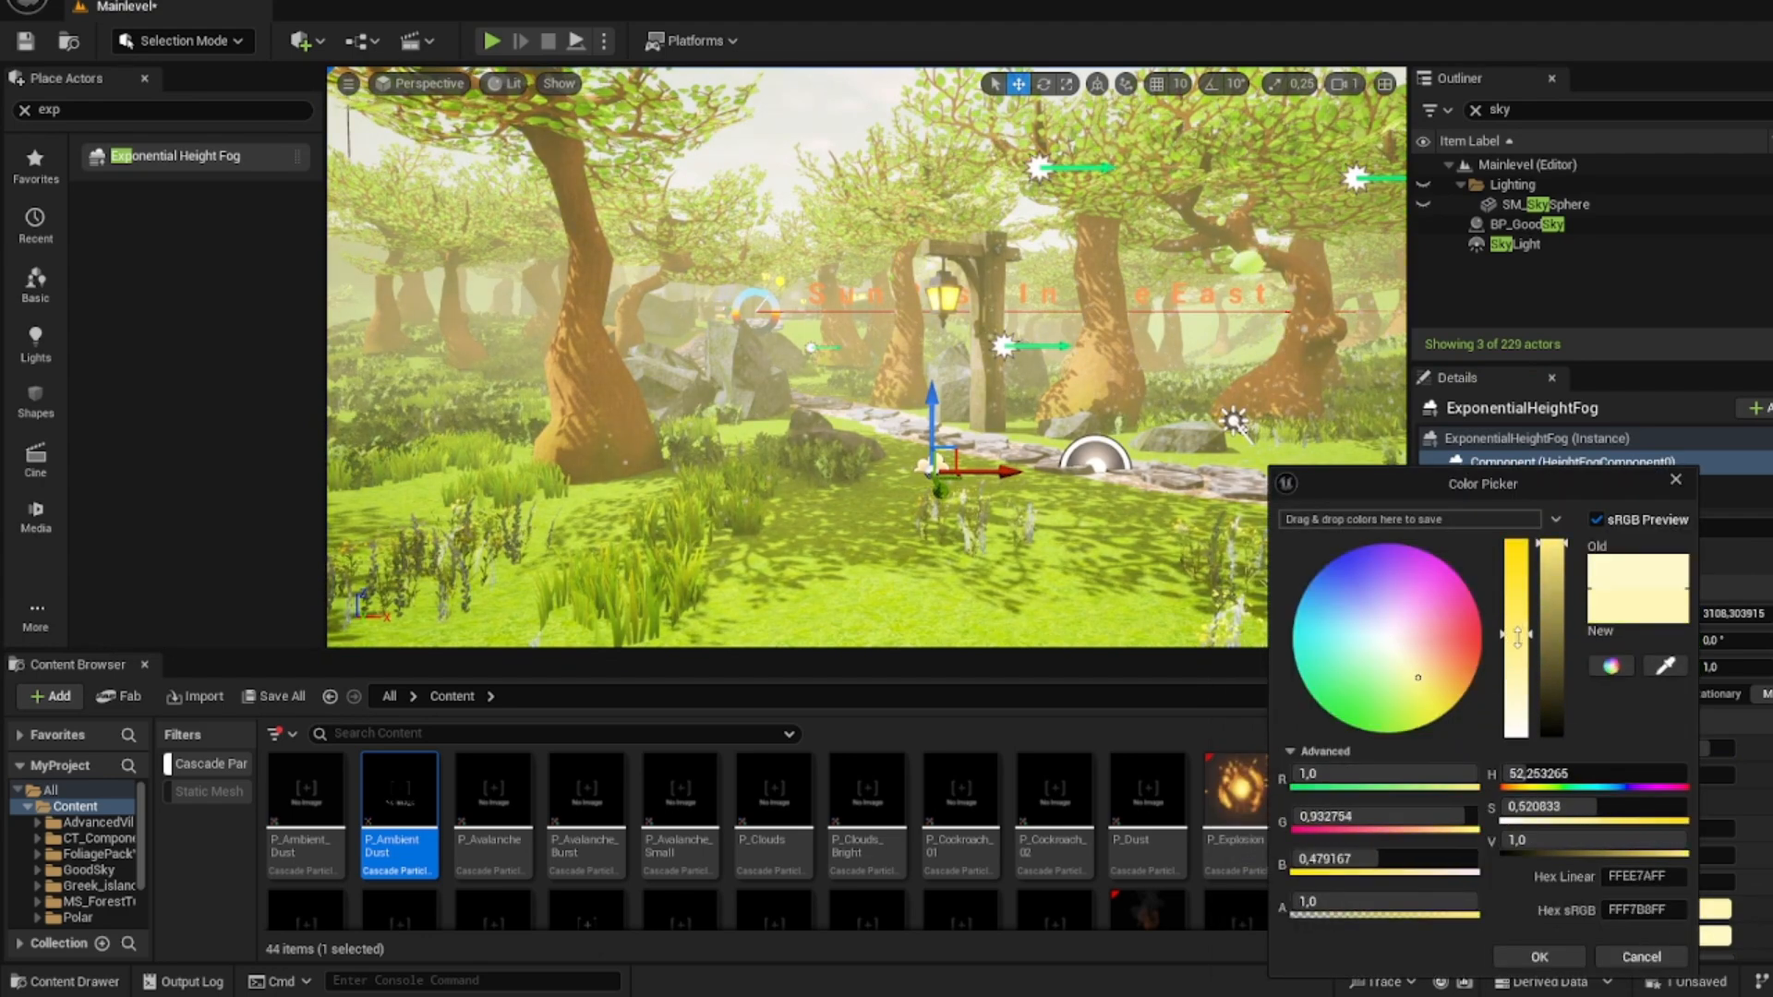
pyautogui.click(1559, 957)
# - Try enabling Volumetric Fog on the height fog component and view the forest with it
pyautogui.scroll(-7, 1596, 864)
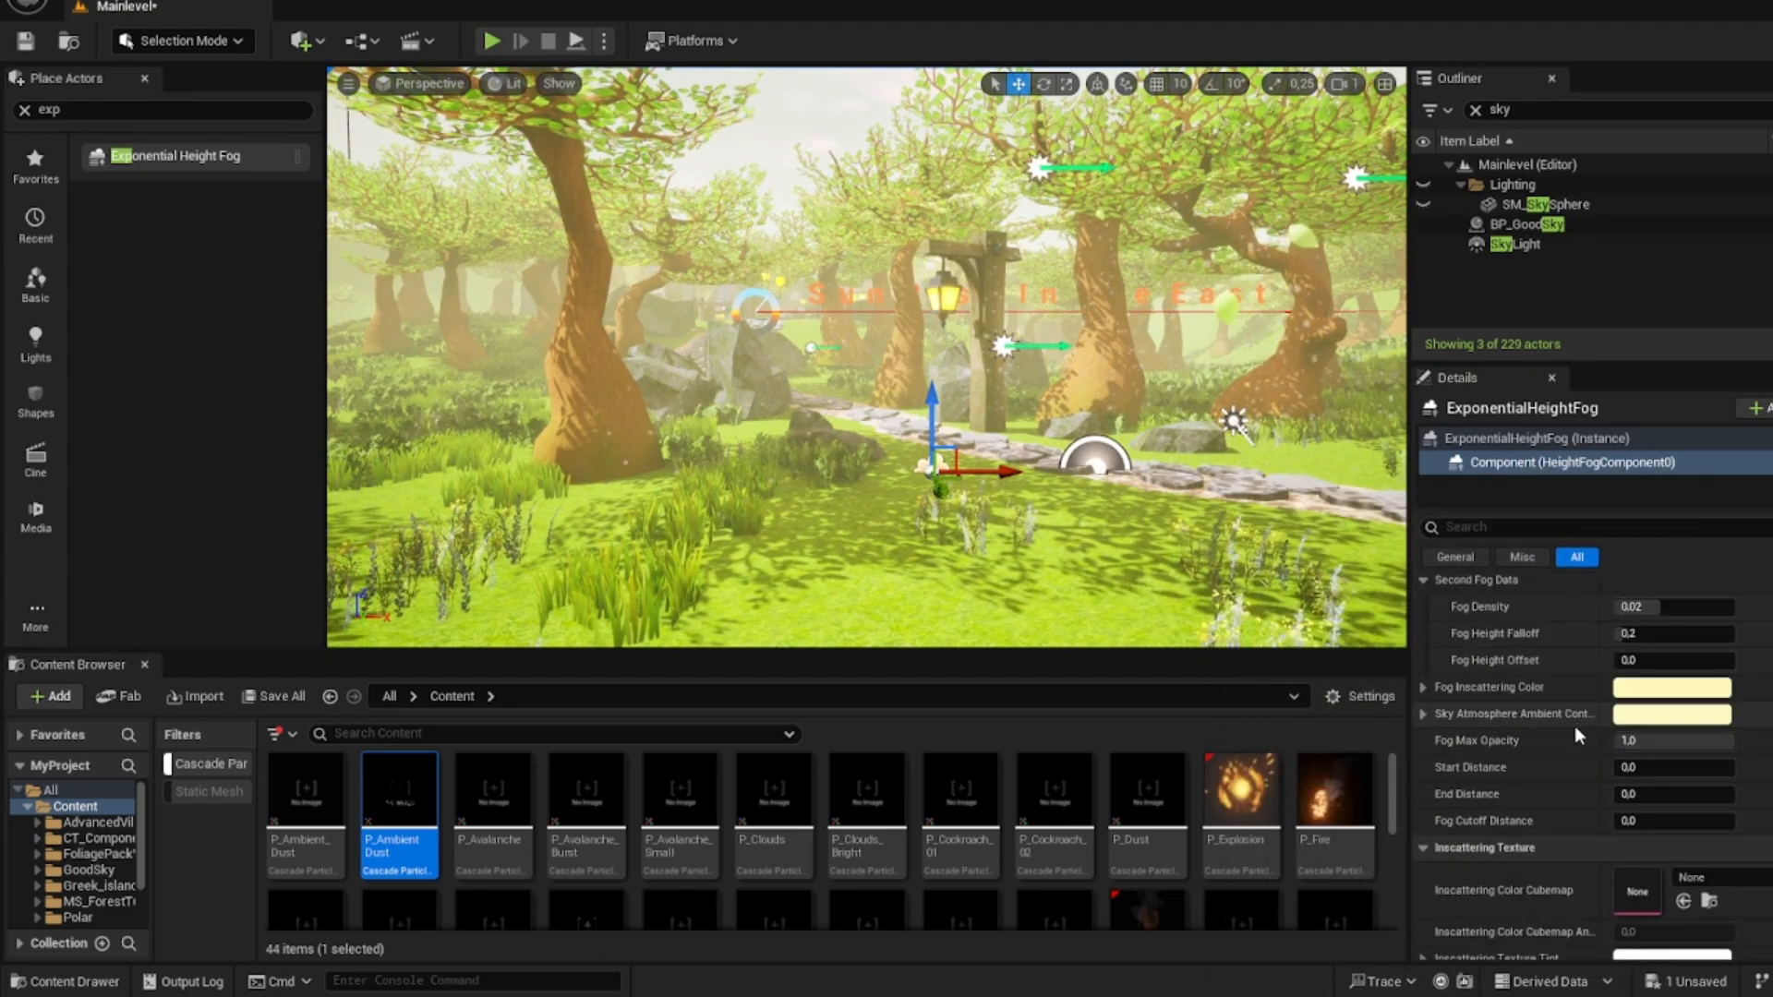
pyautogui.scroll(-1, 1621, 764)
pyautogui.scroll(-8, 1627, 763)
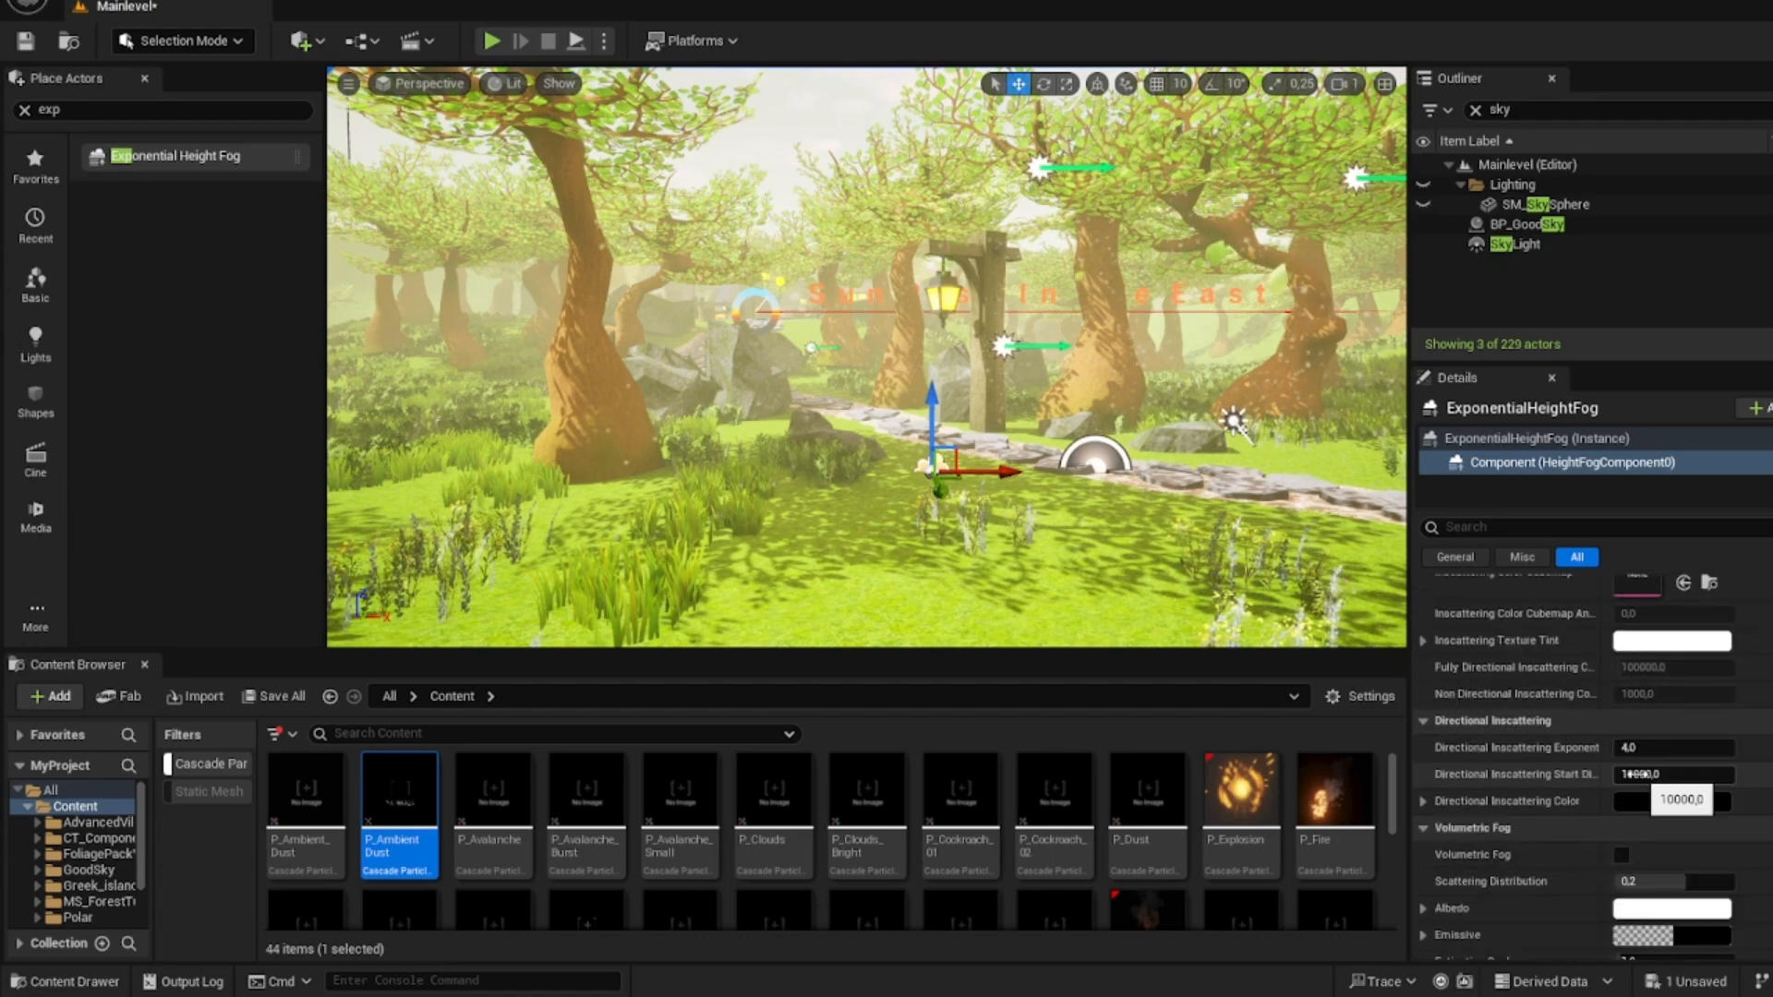
pyautogui.scroll(-1, 1614, 776)
pyautogui.moveTo(1090, 406); pyautogui.dragTo(1012, 427, button='right')
pyautogui.moveTo(1581, 697); pyautogui.dragTo(1581, 699, button='right')
pyautogui.click(1621, 730)
pyautogui.moveTo(923, 415)
pyautogui.mouseDown(button='right')
pyautogui.moveTo(947, 418)
pyautogui.moveTo(776, 420)
pyautogui.moveTo(938, 421)
pyautogui.mouseUp(button='right')
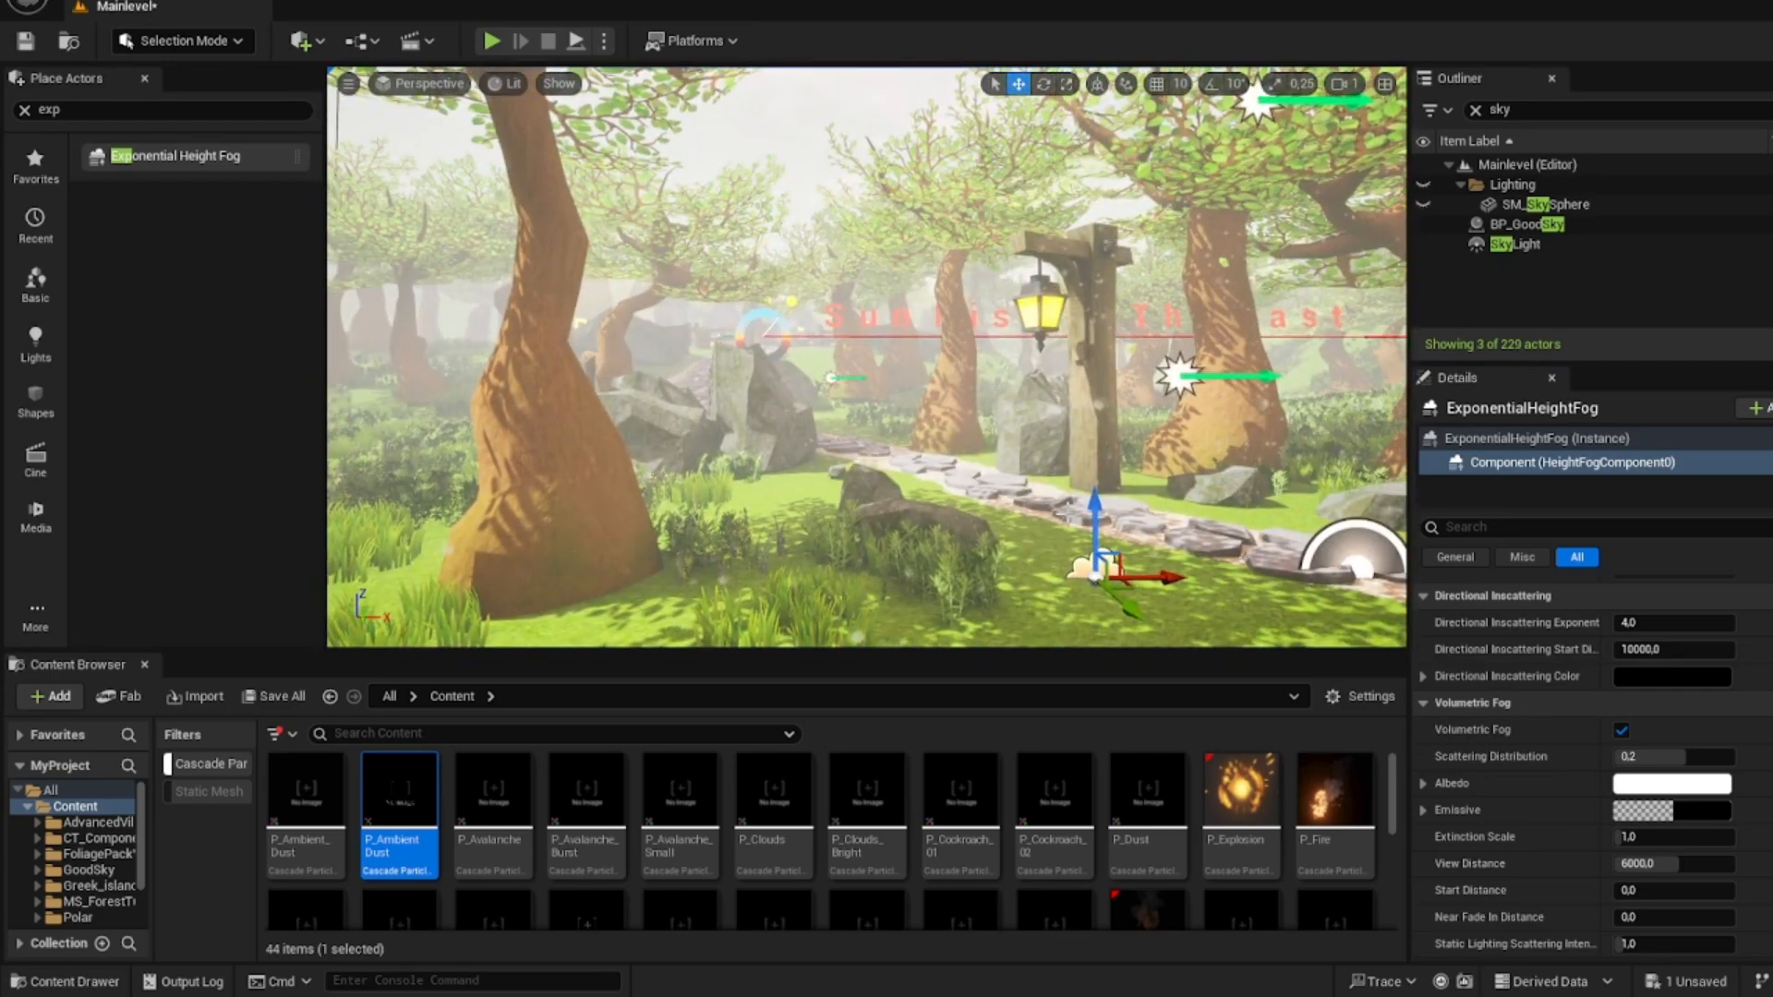
# - Try a different Albedo color for the volumetric fog
pyautogui.moveTo(866, 357); pyautogui.dragTo(891, 462, button='right')
pyautogui.click(1672, 783)
pyautogui.moveTo(1411, 679); pyautogui.dragTo(1426, 663)
pyautogui.click(1623, 958)
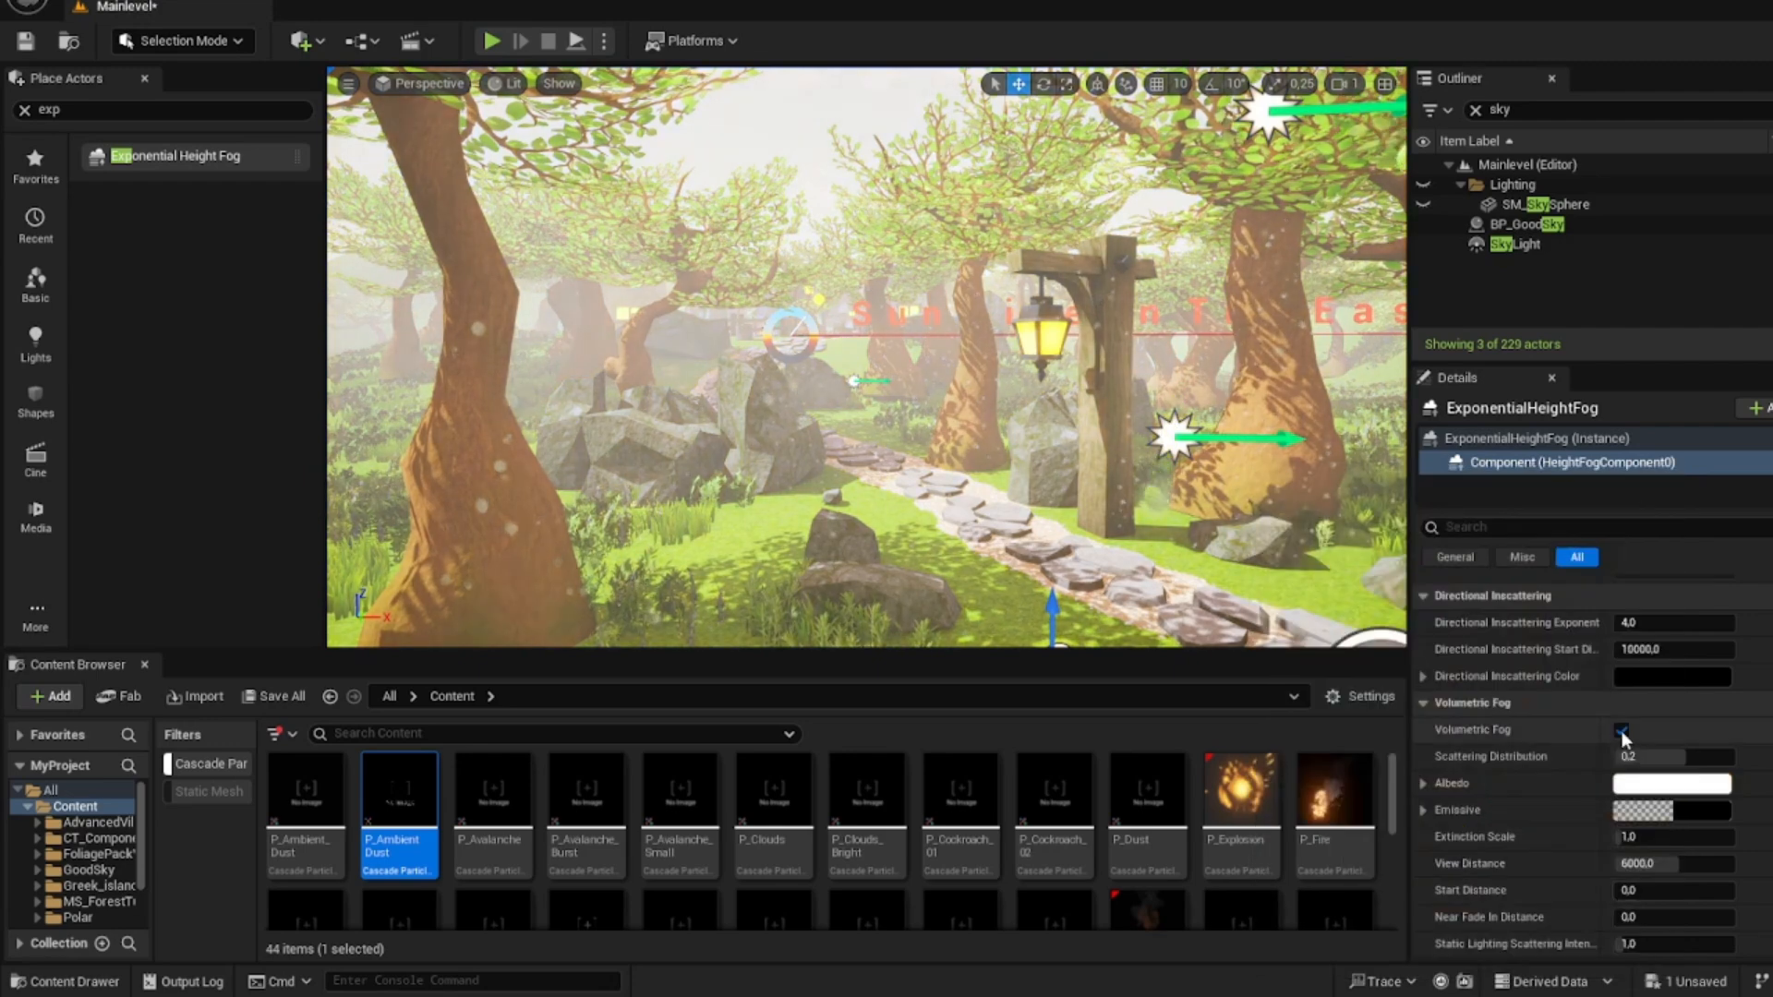
# - Turn off Volumetric Fog, leaving its Extinction Scale at about 1.19 and its View Distance at 4672
pyautogui.scroll(-3, 1662, 757)
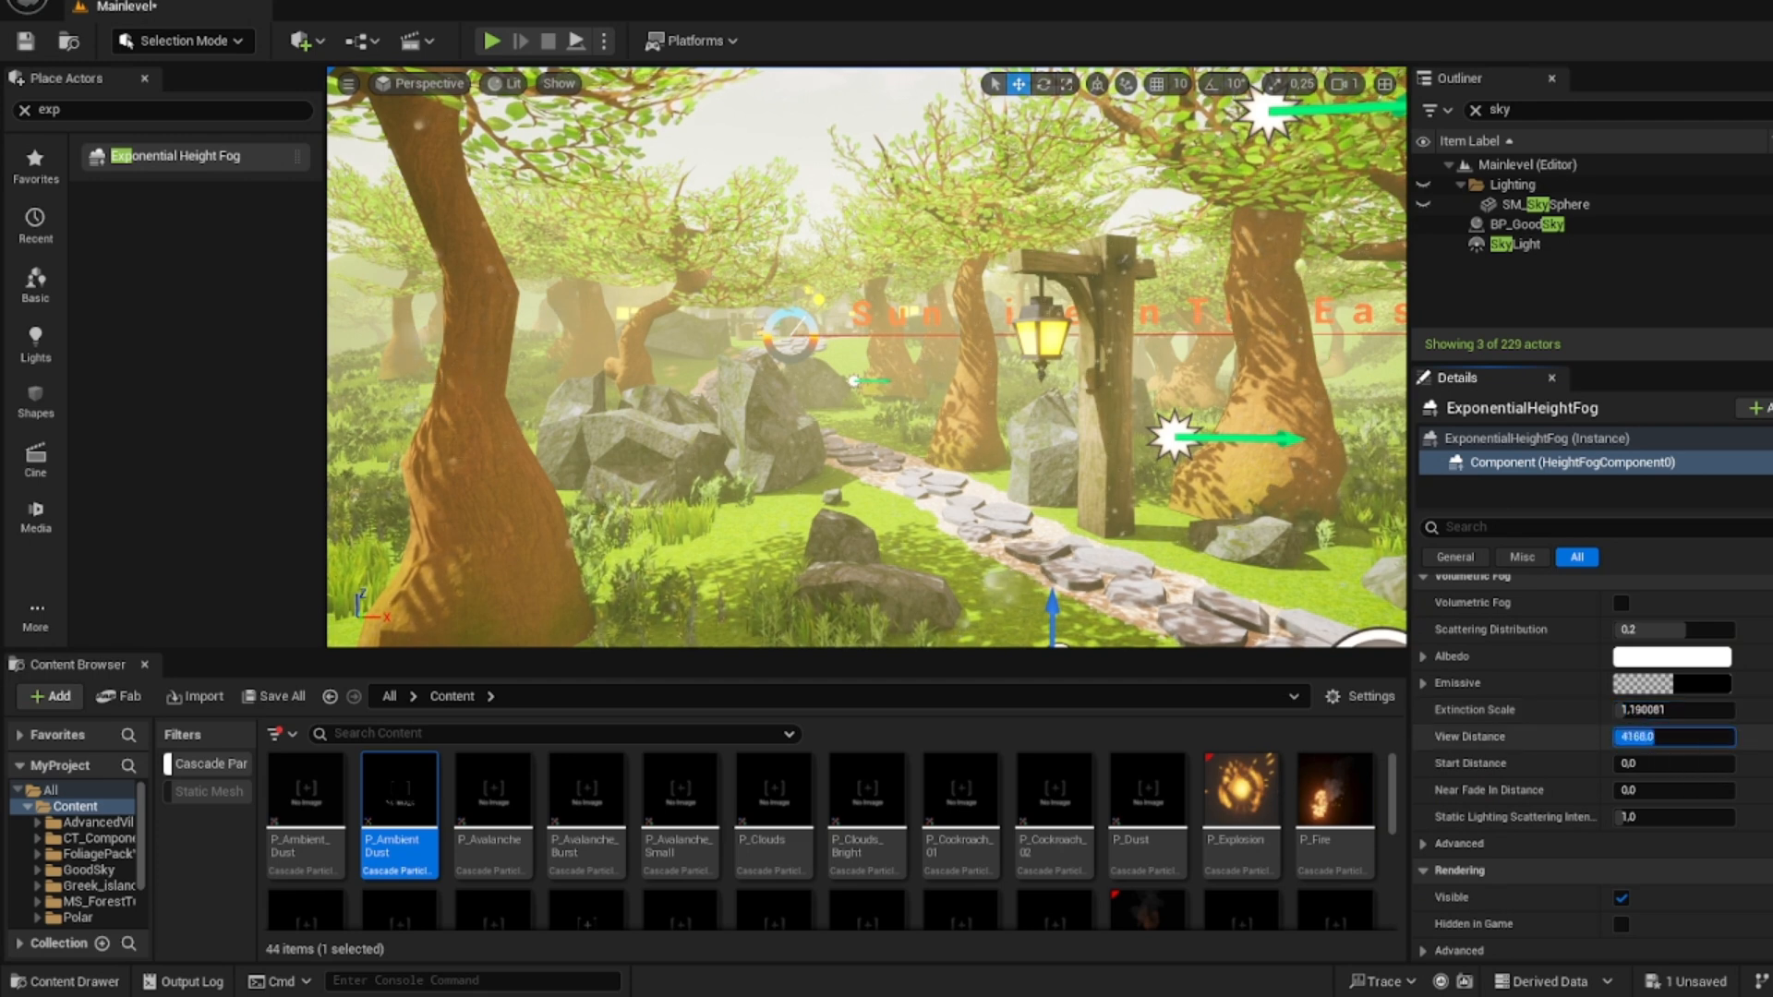
pyautogui.moveTo(1238, 406); pyautogui.dragTo(1256, 454, button='right')
pyautogui.press('s')
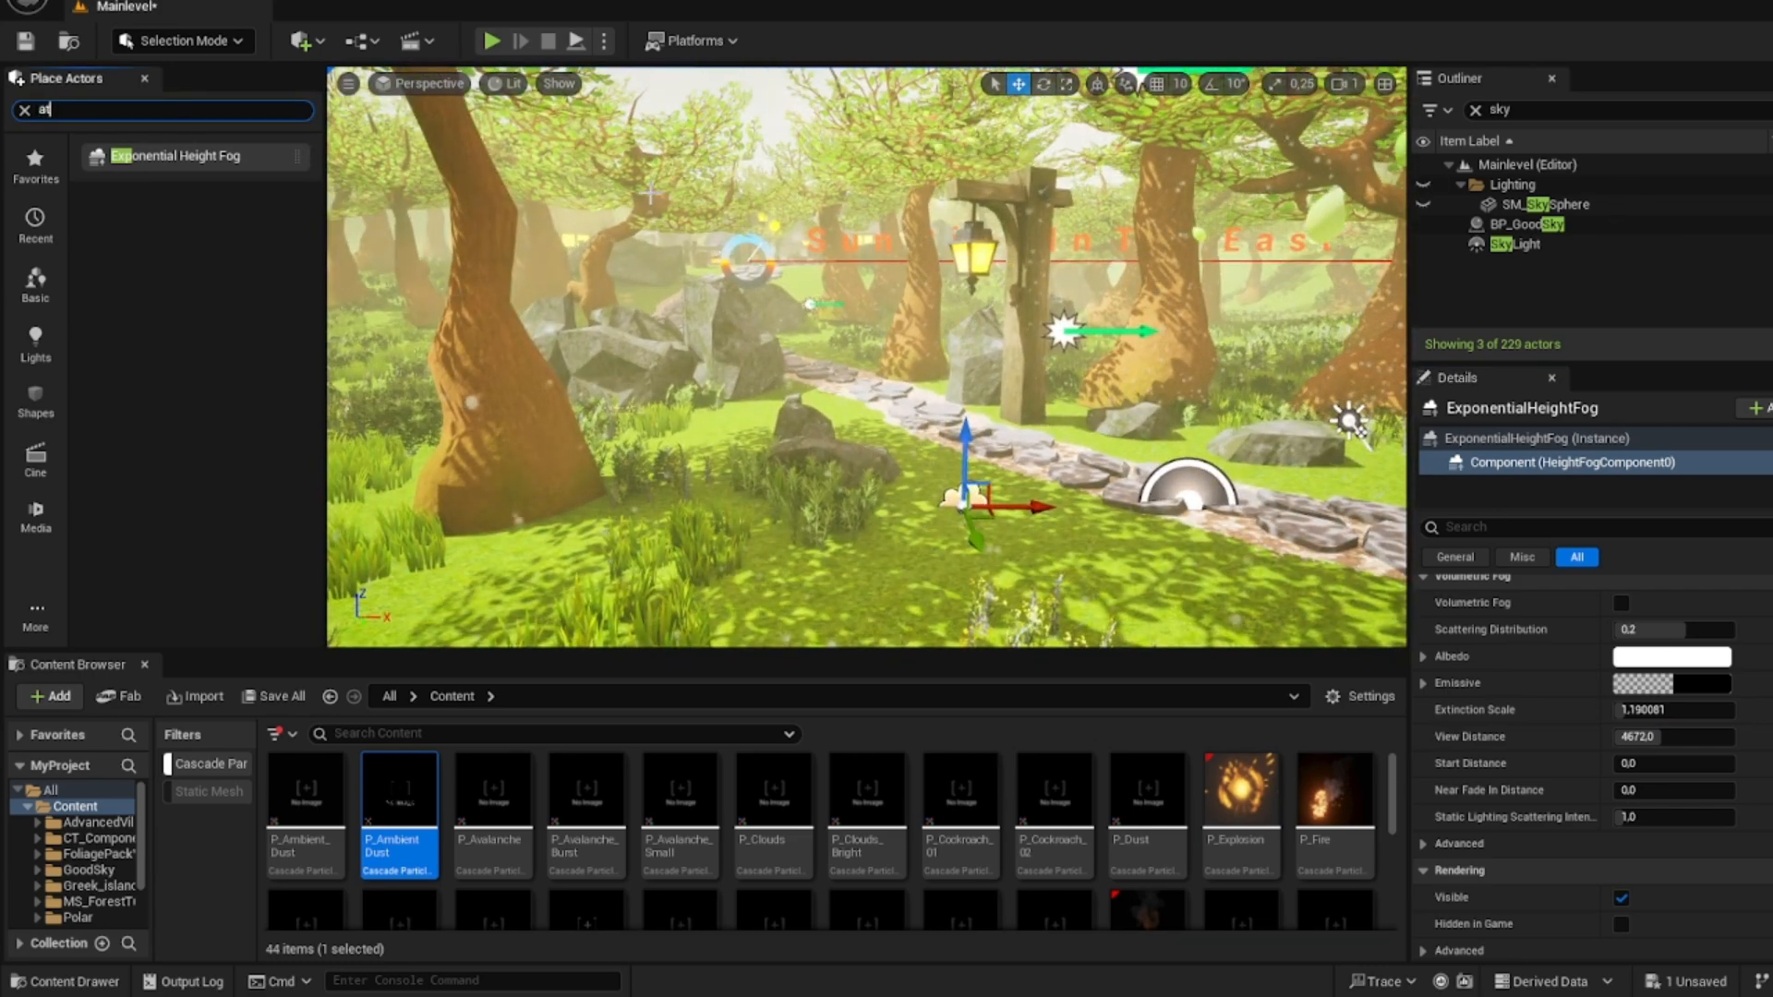
# - Search the placeable actors for "atmo", add Sky Atmosphere near the stone path to see its effect, and delete it again
pyautogui.write('tmo')
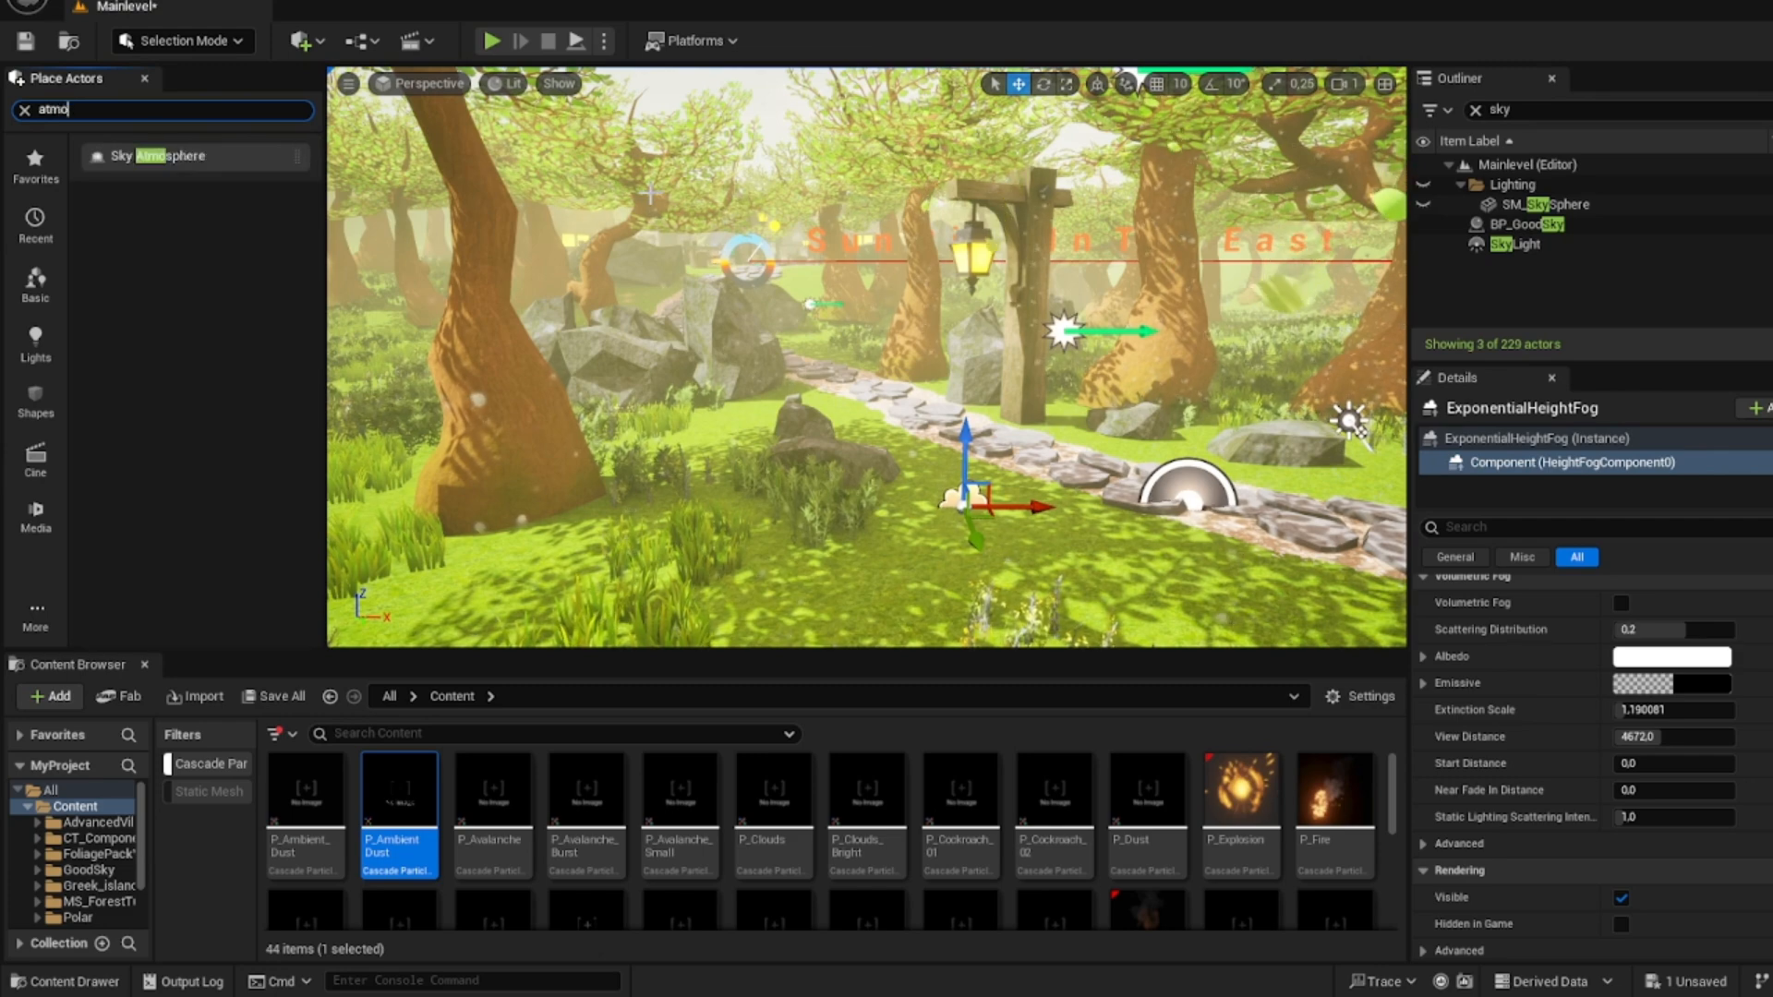
pyautogui.moveTo(158, 157); pyautogui.dragTo(813, 426)
pyautogui.moveTo(868, 448)
pyautogui.mouseDown(button='right')
pyautogui.moveTo(850, 367)
pyautogui.moveTo(863, 467)
pyautogui.moveTo(870, 450)
pyautogui.mouseUp(button='right')
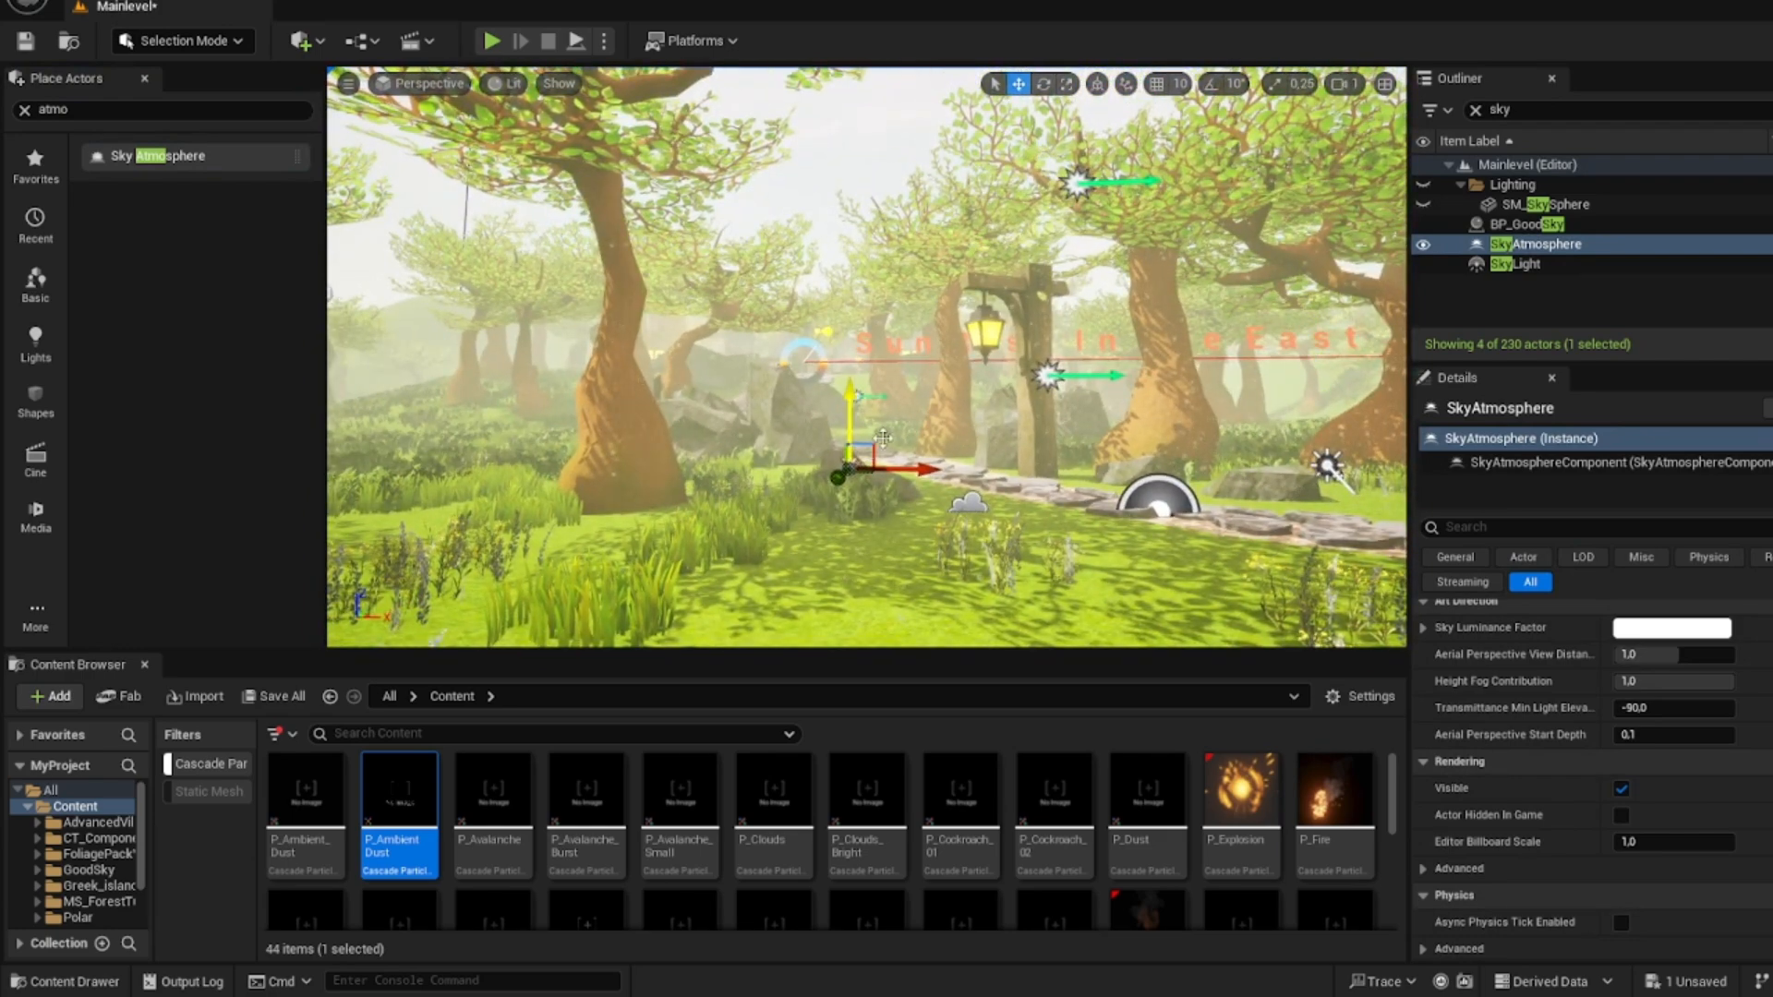
pyautogui.moveTo(868, 369); pyautogui.dragTo(952, 252, button='right')
pyautogui.press('w')
pyautogui.press('Delete')
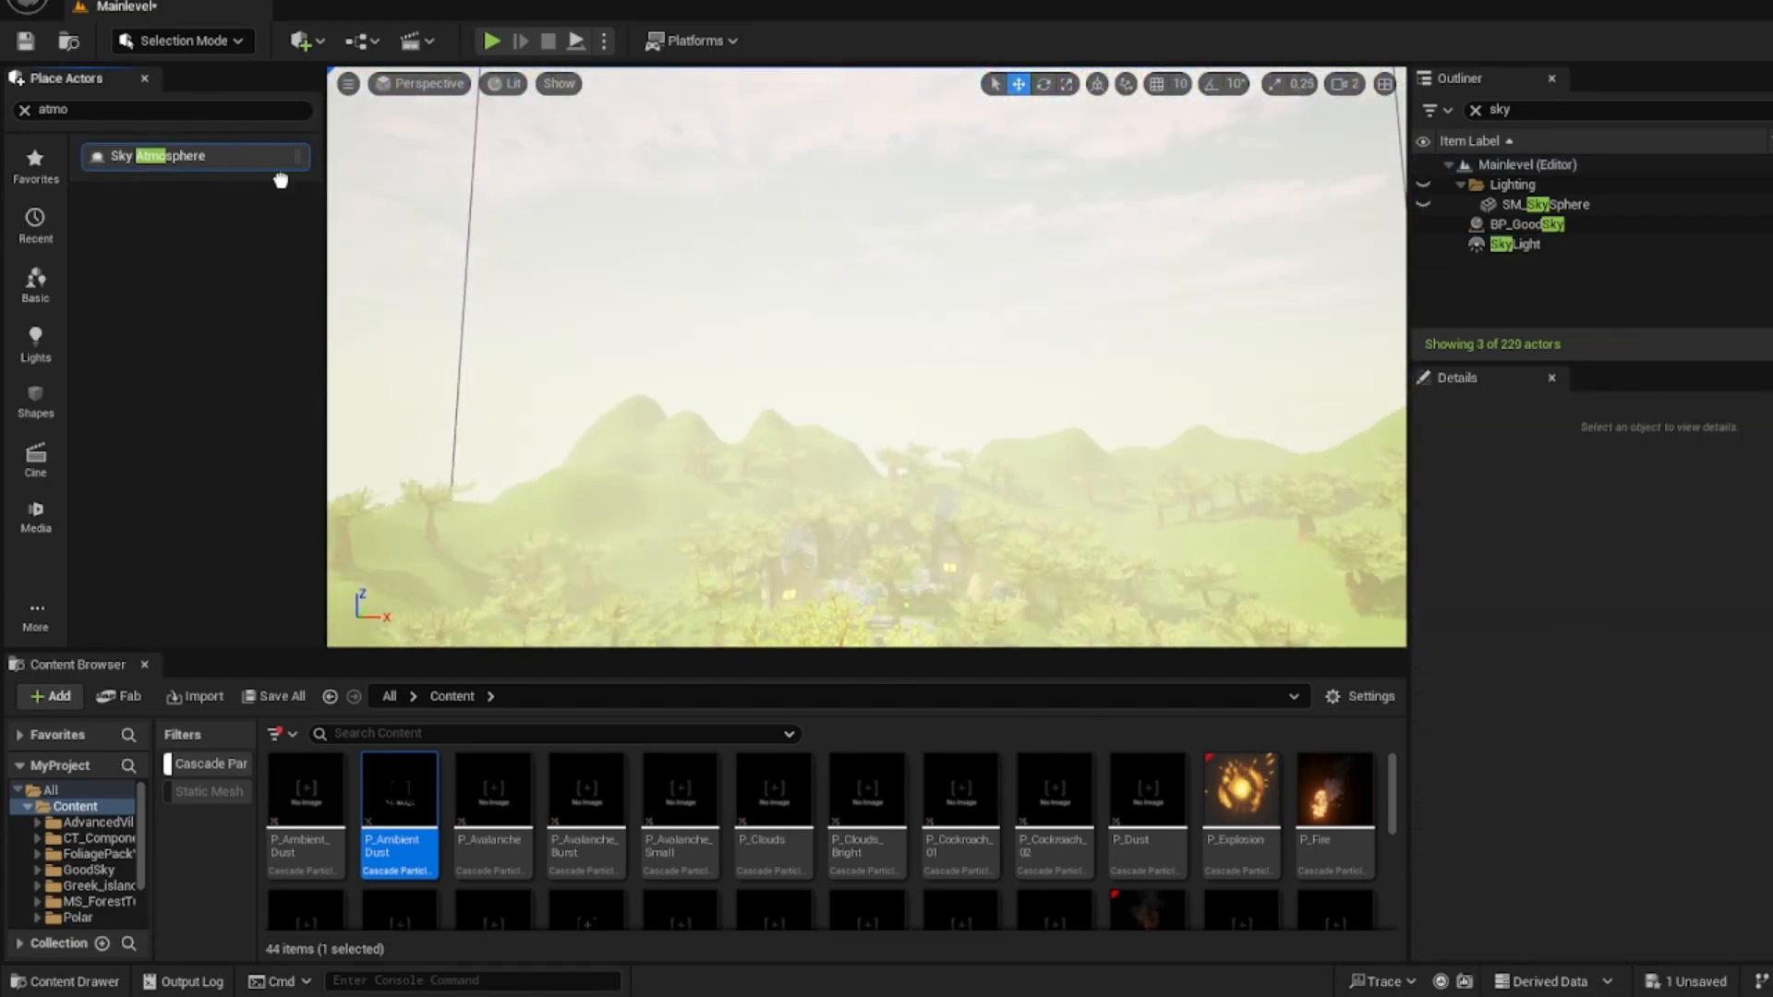
# - Add Sky Atmosphere over the distant hills to compare the sky, then delete it
pyautogui.moveTo(232, 156); pyautogui.dragTo(929, 427)
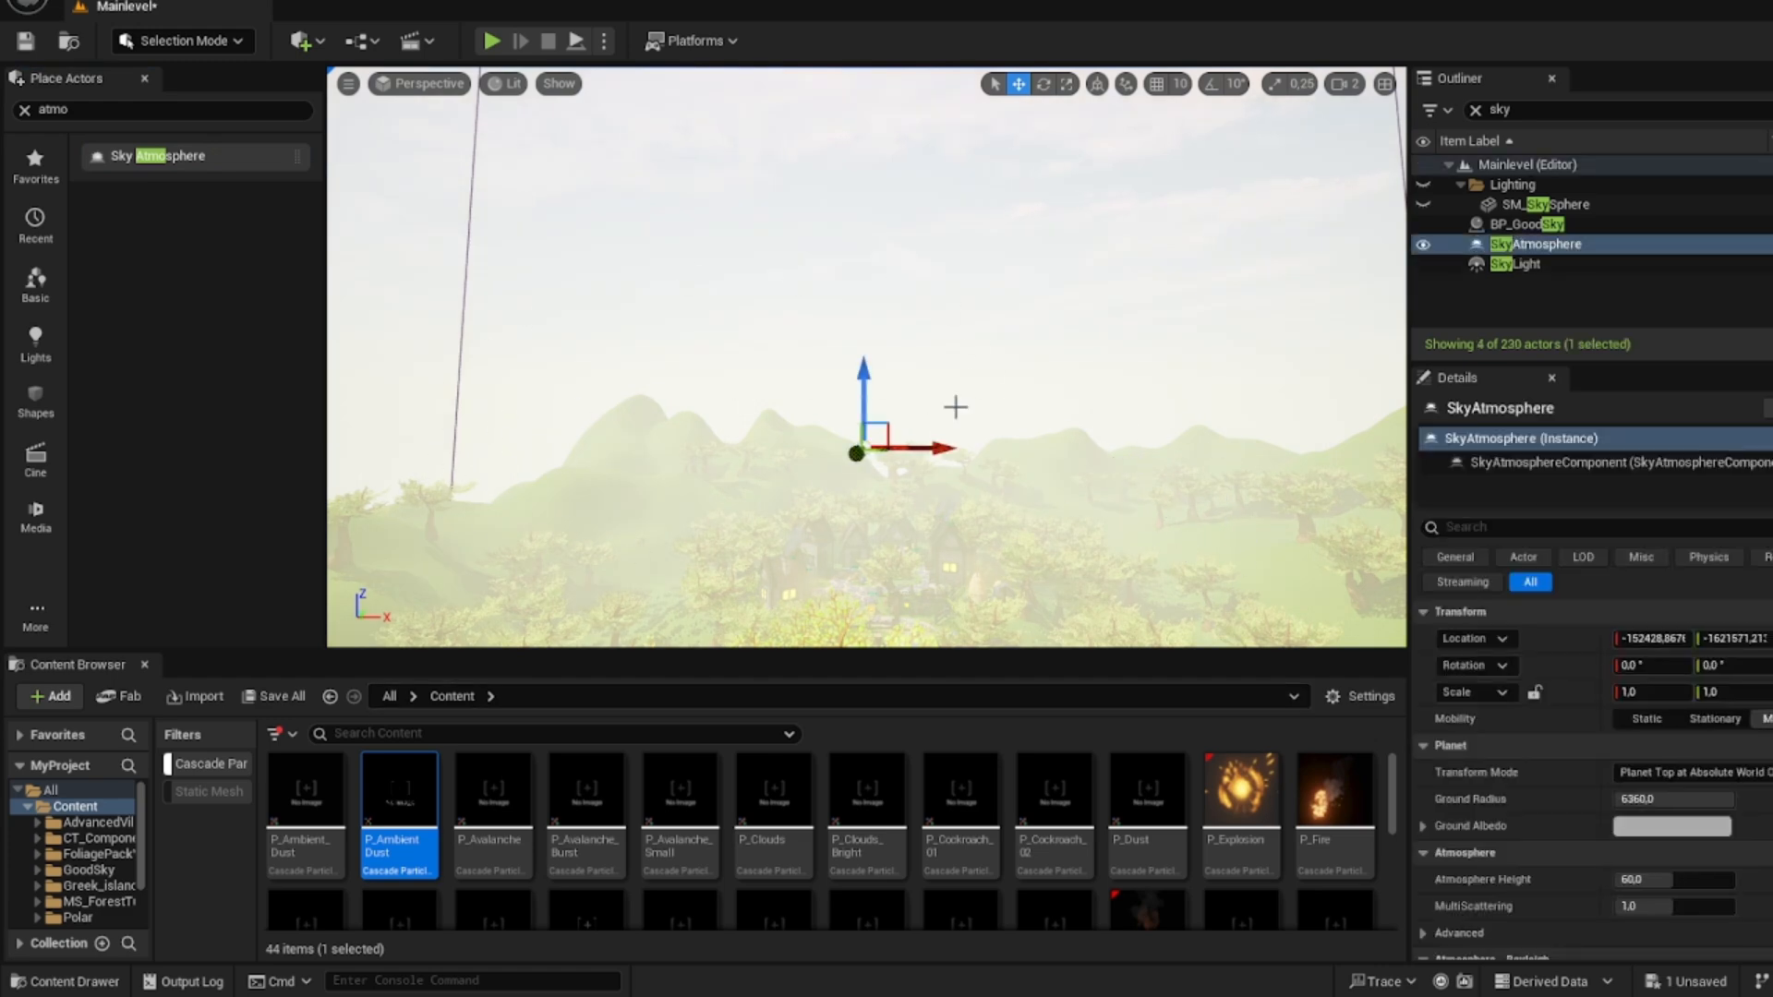
pyautogui.moveTo(1082, 519); pyautogui.dragTo(1007, 514, button='right')
pyautogui.press('Delete')
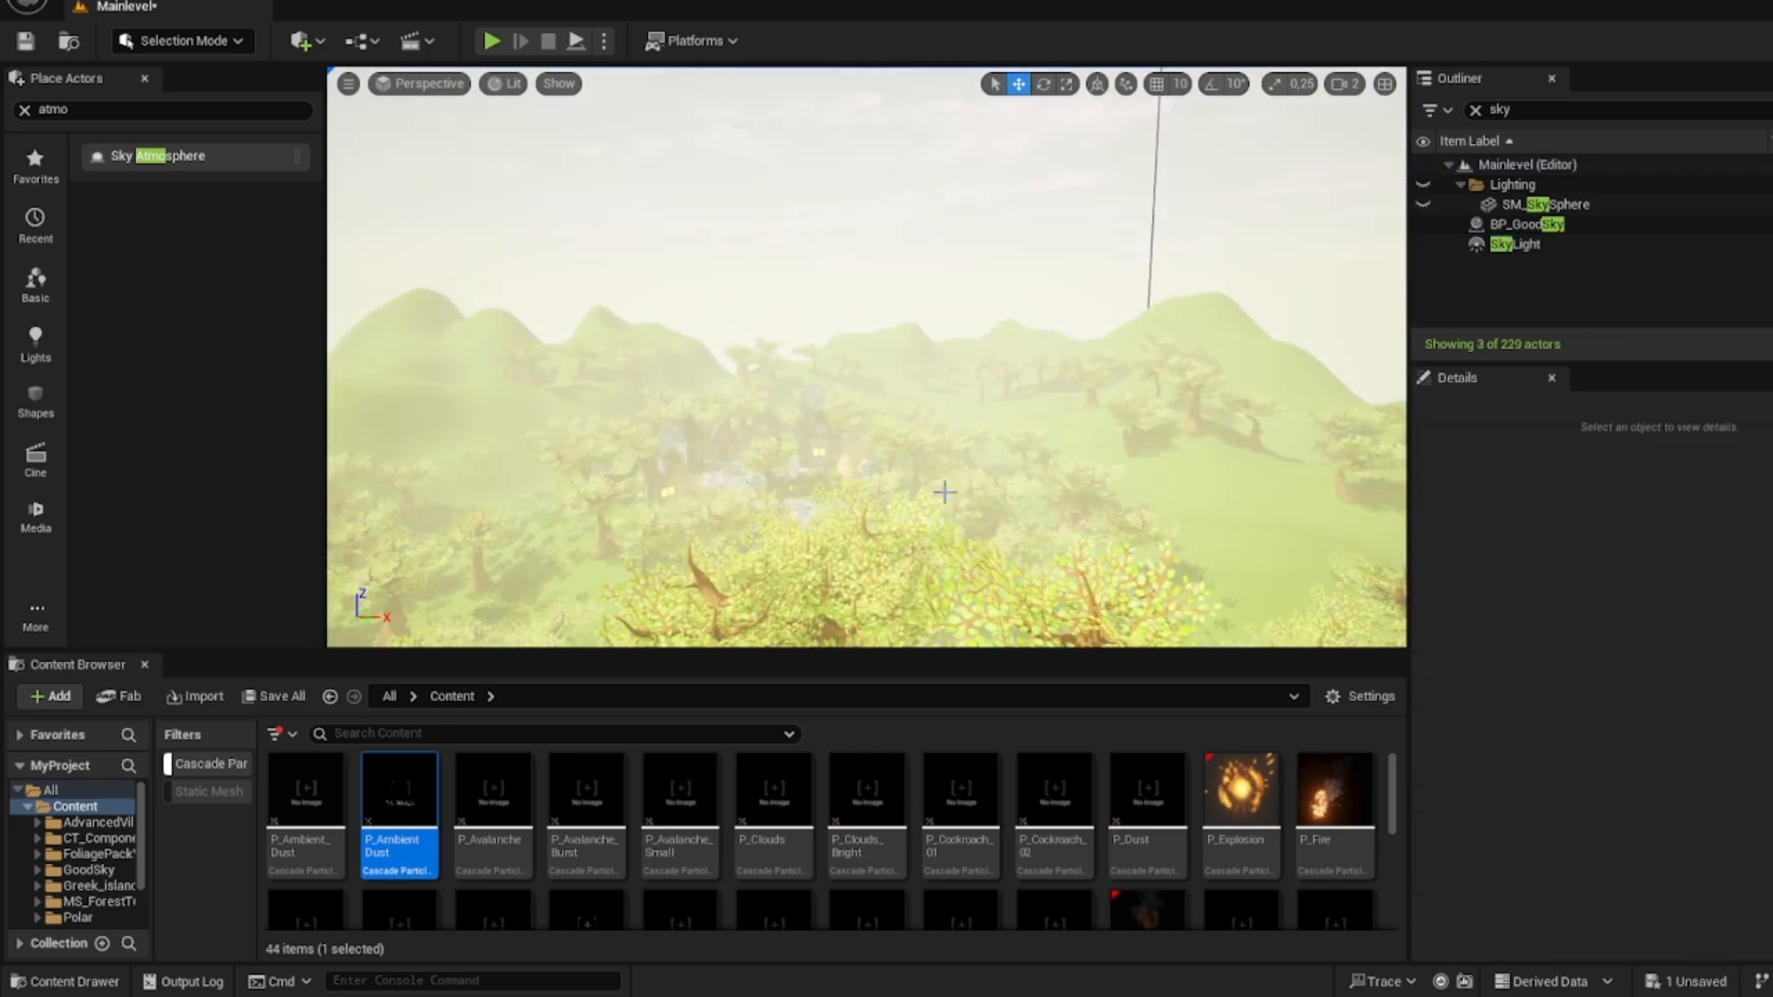
# - Add a Sky Atmosphere actor to the level again and move in toward the lantern and stone path
pyautogui.moveTo(242, 159); pyautogui.dragTo(863, 380)
pyautogui.moveTo(901, 369); pyautogui.dragTo(833, 266, button='right')
pyautogui.press('w')
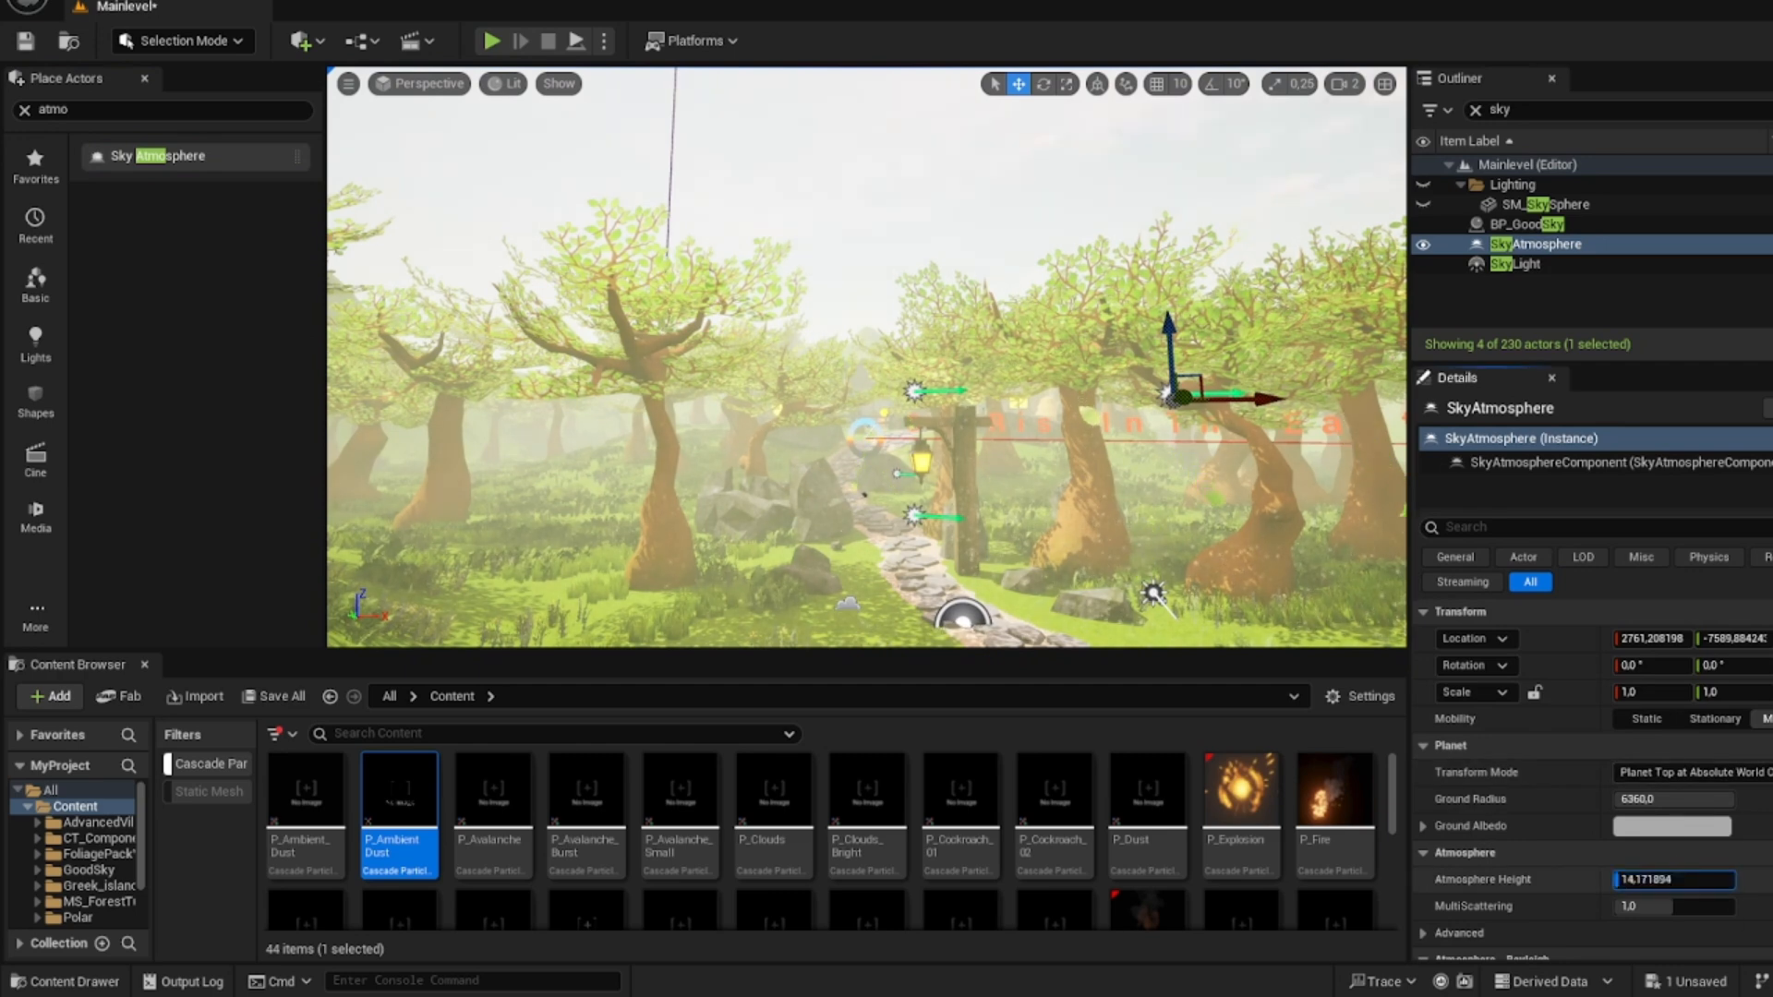
# - Set the Sky Atmosphere's Atmosphere Height to 200
pyautogui.write('200')
pyautogui.press('Return')
pyautogui.click(1679, 882)
# - Inspect the foggy forest from several viewpoints and select the sky actors, ending on BP_GoodSky, to examine their settings
pyautogui.moveTo(962, 422); pyautogui.dragTo(968, 480, button='right')
pyautogui.press('w')
pyautogui.press('s')
pyautogui.press('w')
pyautogui.press('e')
pyautogui.press('s')
pyautogui.moveTo(851, 369); pyautogui.dragTo(859, 365, button='right')
pyautogui.click(1561, 223)
pyautogui.click(1555, 267)
pyautogui.press('a')
pyautogui.moveTo(867, 357); pyautogui.dragTo(869, 311, button='right')
pyautogui.click(1524, 224)
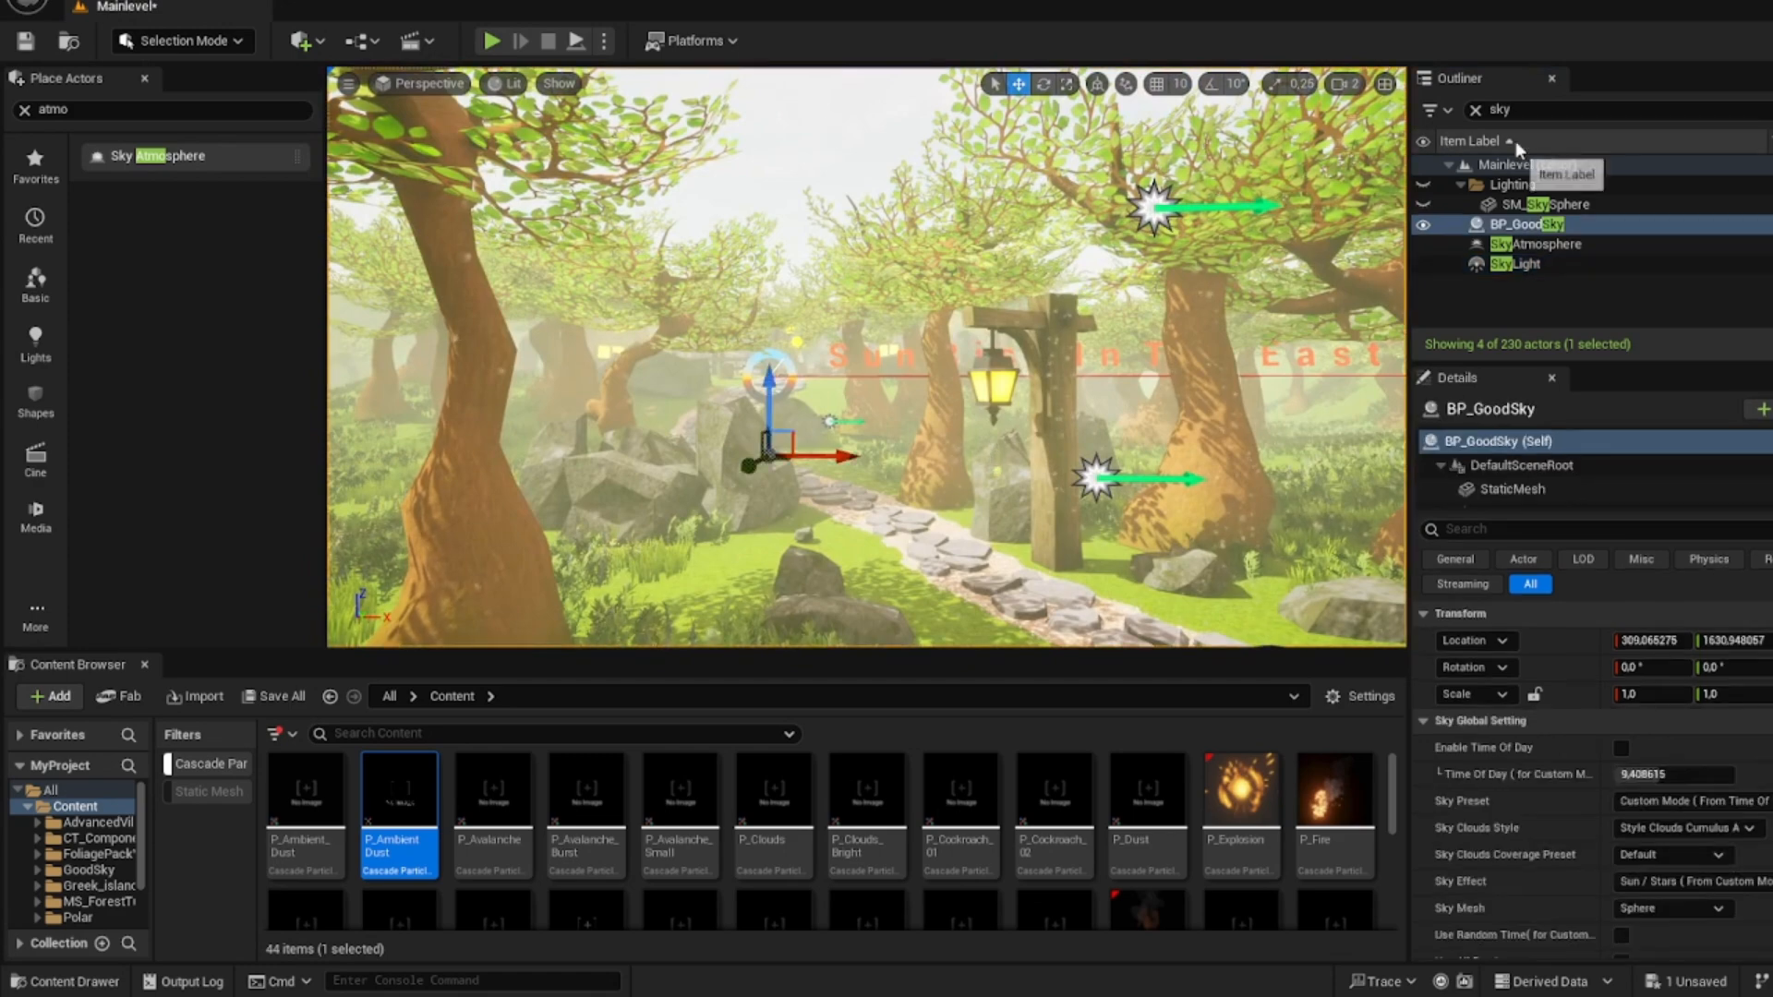
# - Frame the stone path with the lantern post and simulate the level
pyautogui.press('s')
pyautogui.moveTo(867, 357); pyautogui.dragTo(882, 379, button='right')
pyautogui.press('d')
pyautogui.click(604, 43)
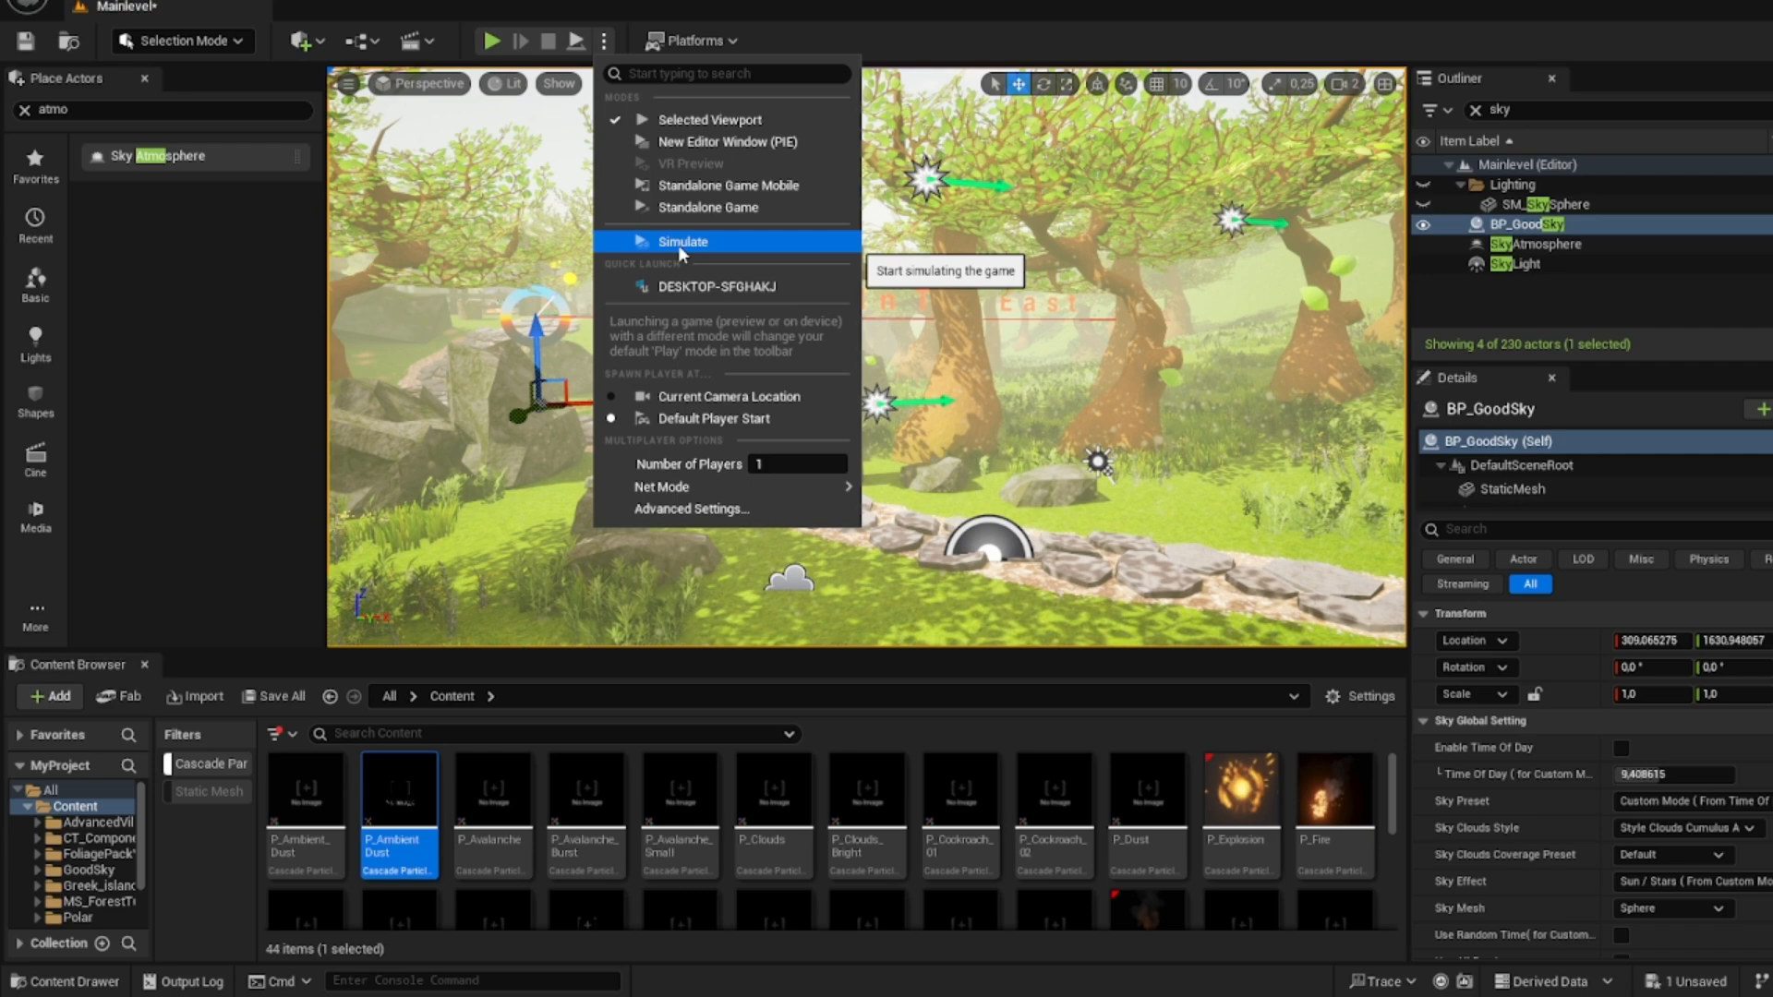
pyautogui.click(683, 242)
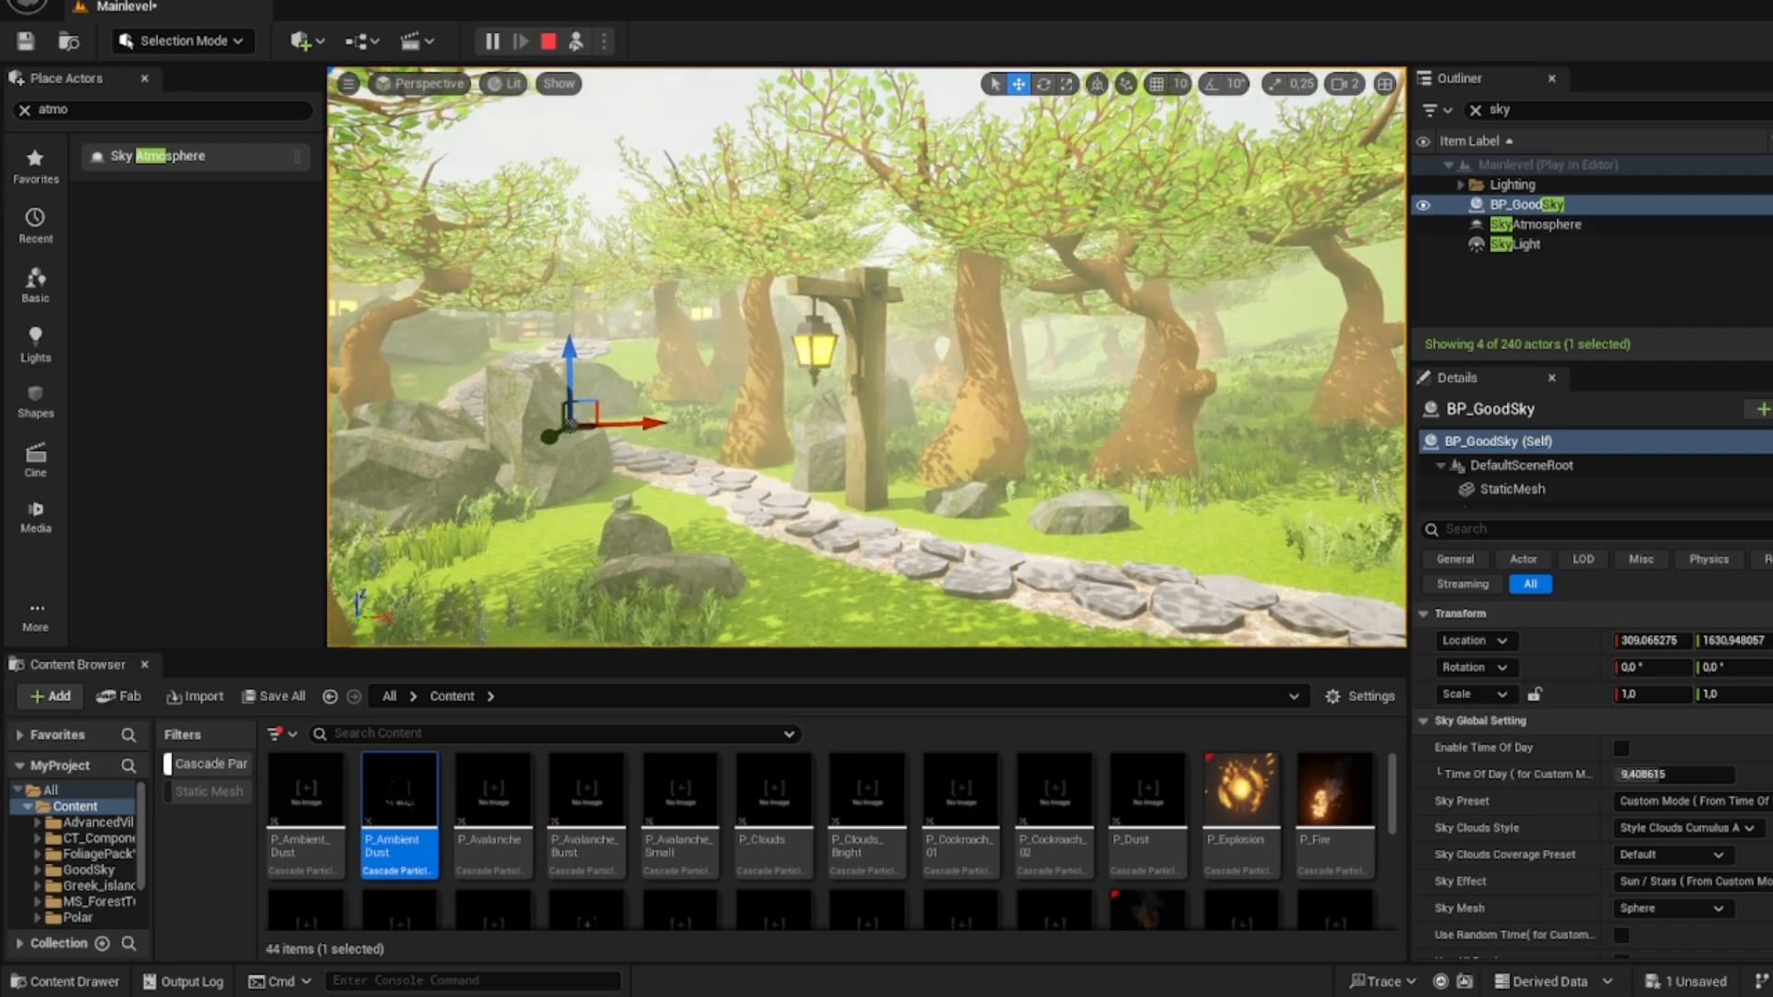
# - Examine the simulated stone path and lantern full screen, show the actor icons, and return to the editor layout
pyautogui.press('F11')
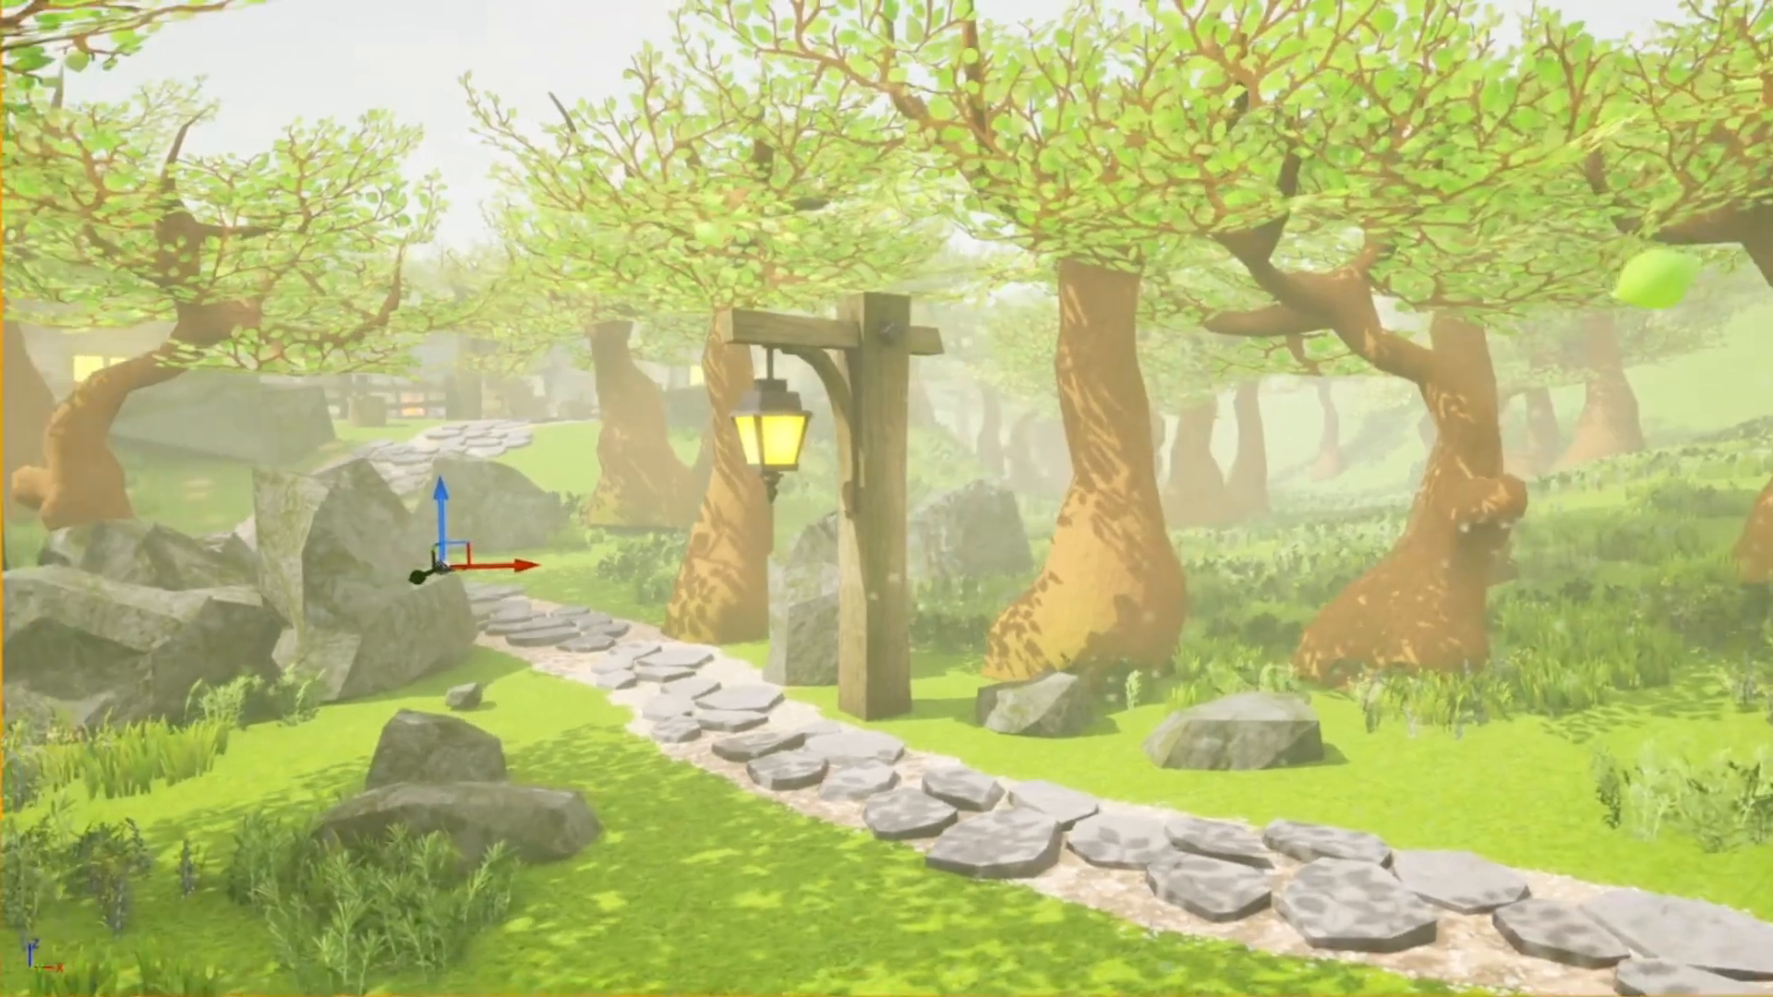
pyautogui.press('s')
pyautogui.moveTo(977, 343)
pyautogui.mouseDown(button='right')
pyautogui.moveTo(977, 277)
pyautogui.moveTo(978, 344)
pyautogui.mouseUp(button='right')
pyautogui.press('w')
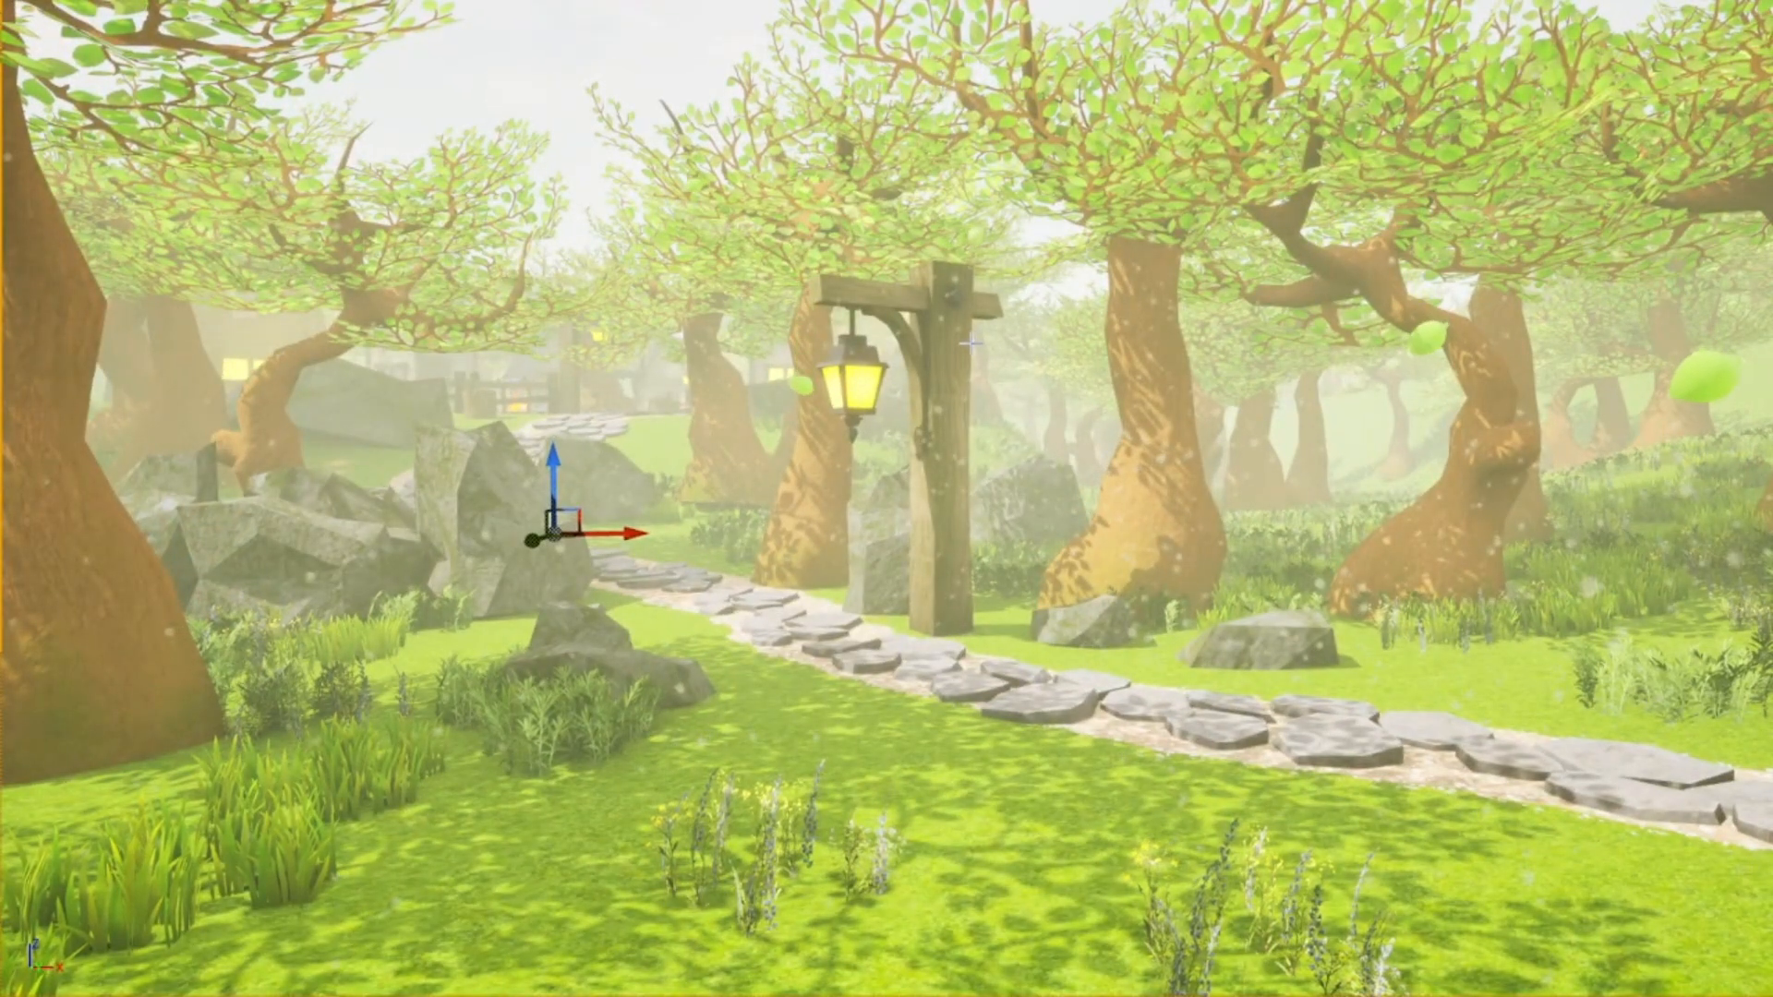
pyautogui.press('g')
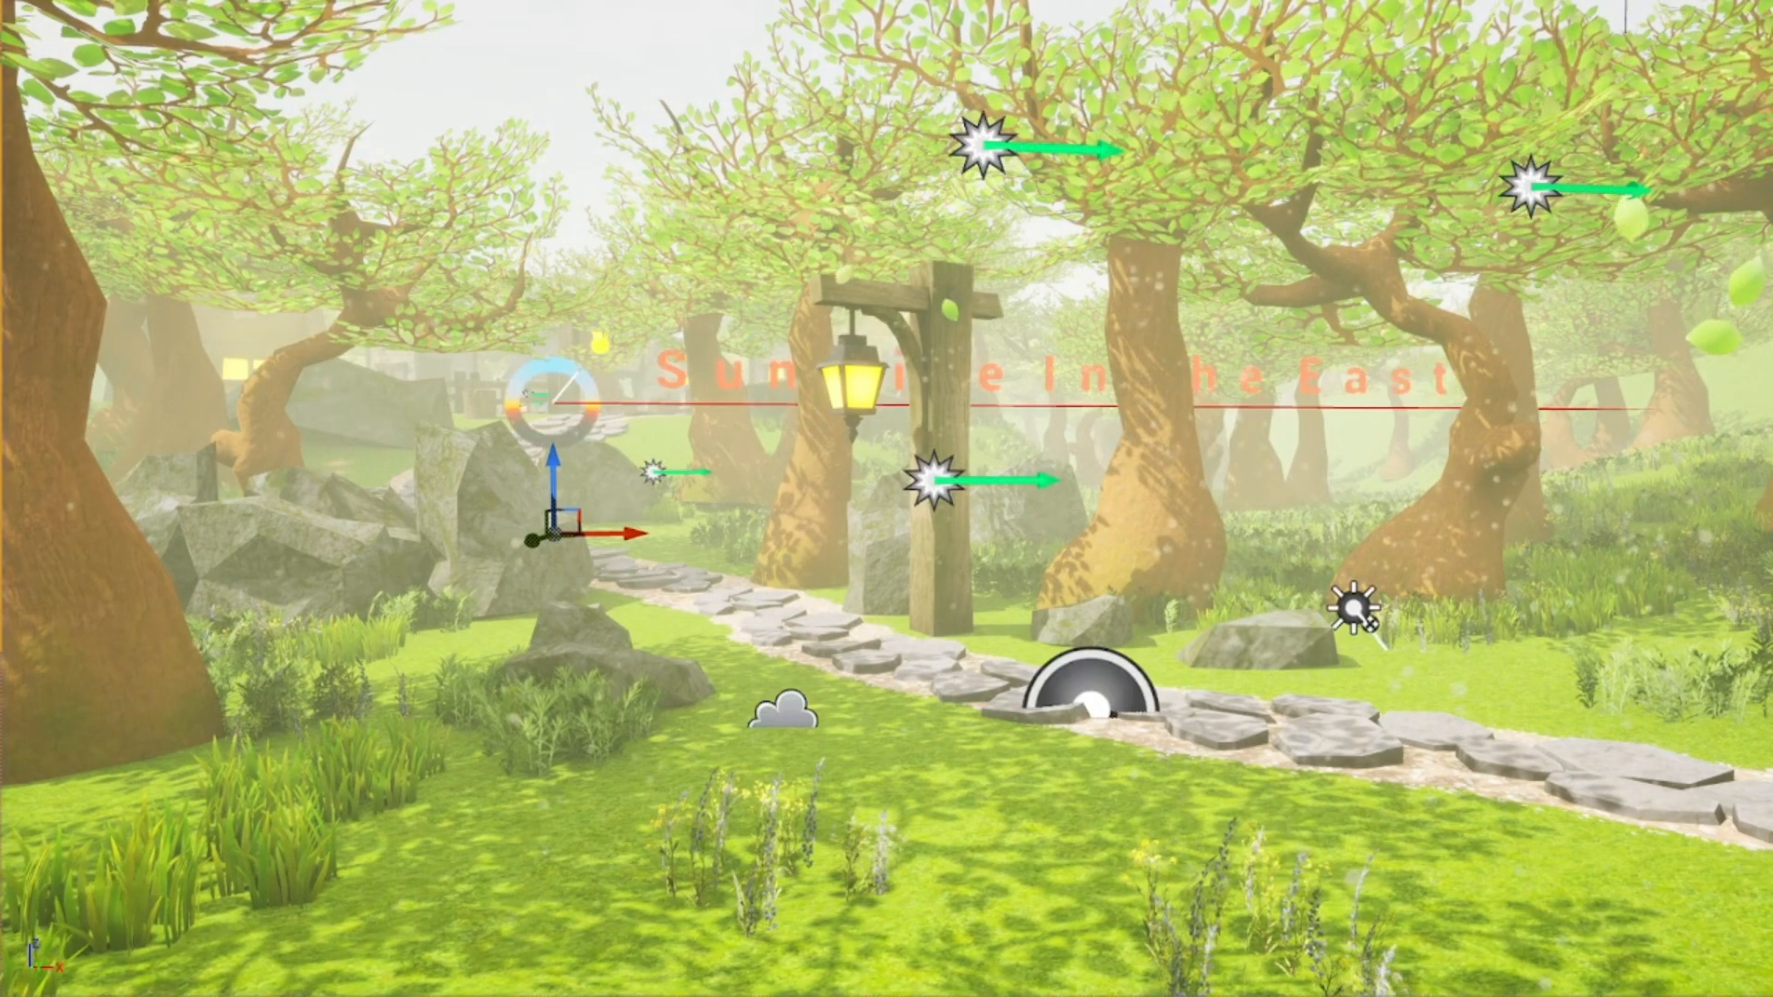
pyautogui.moveTo(970, 344); pyautogui.dragTo(955, 344, button='right')
pyautogui.press('F11')
# - Find the ExponentialHeightFog actor and set its height fog component's main Fog Density and Second Fog Data density to 0.01
pyautogui.moveTo(1524, 110); pyautogui.dragTo(1464, 132)
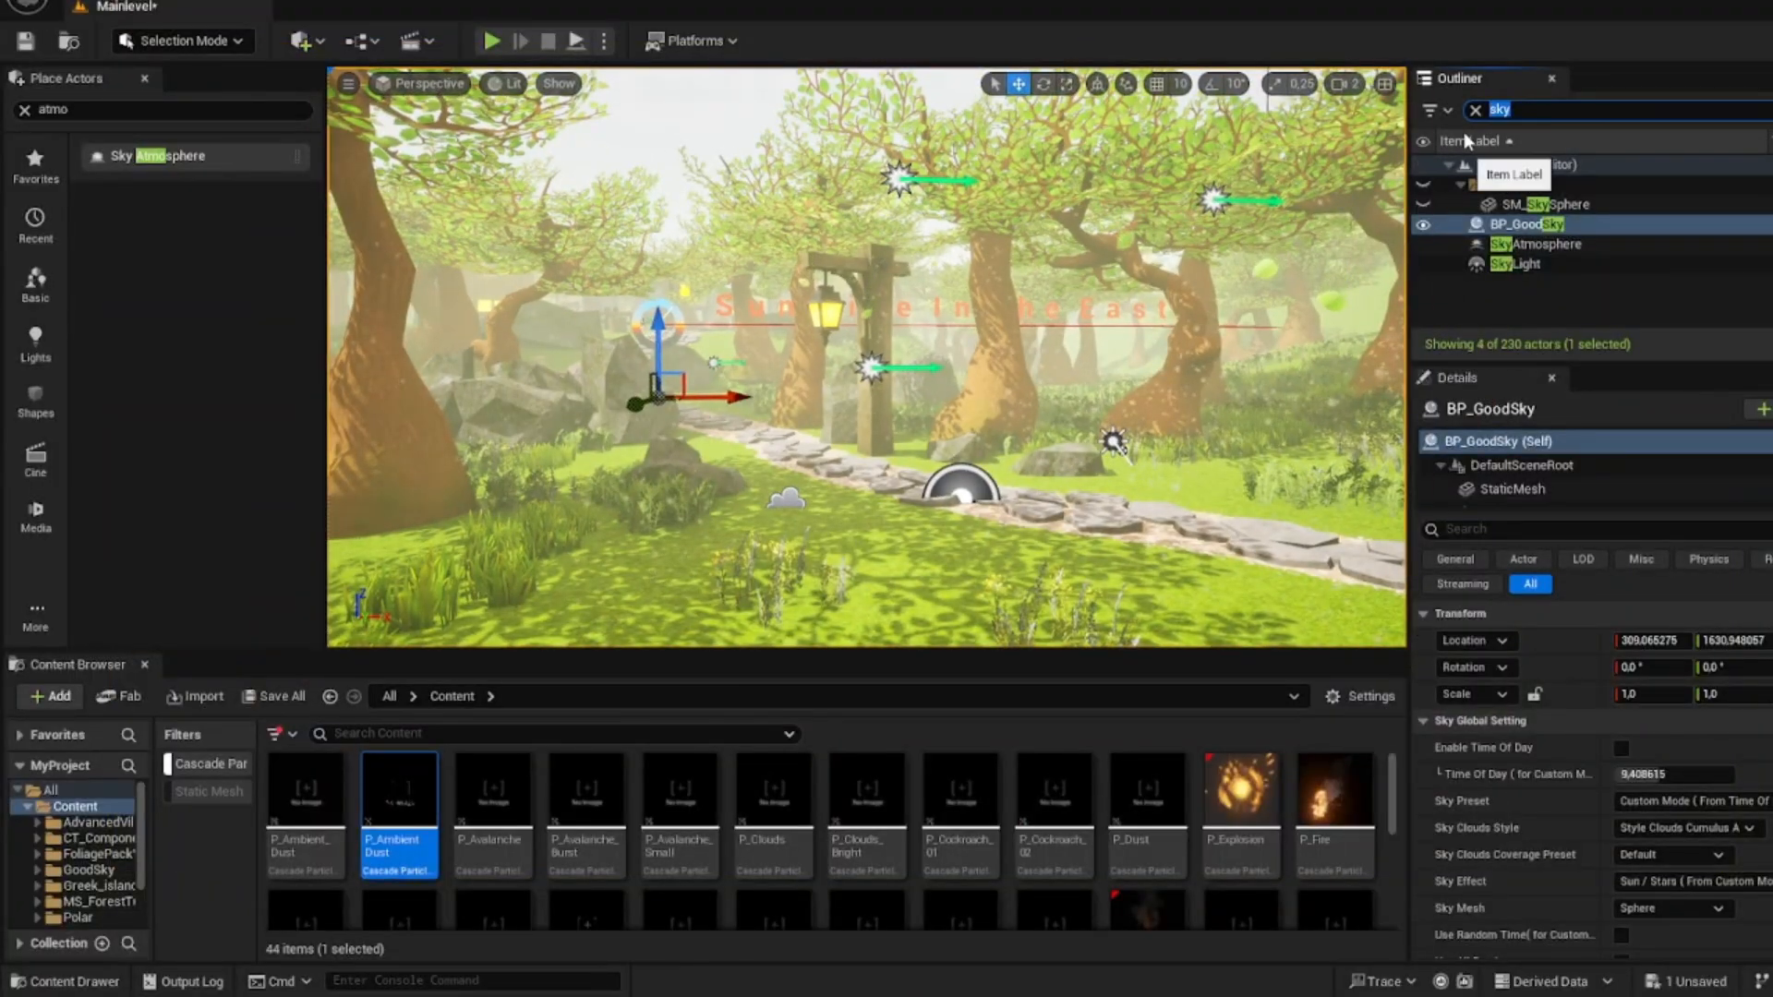
pyautogui.write('expe')
pyautogui.press('BackSpace')
pyautogui.press('BackSpace')
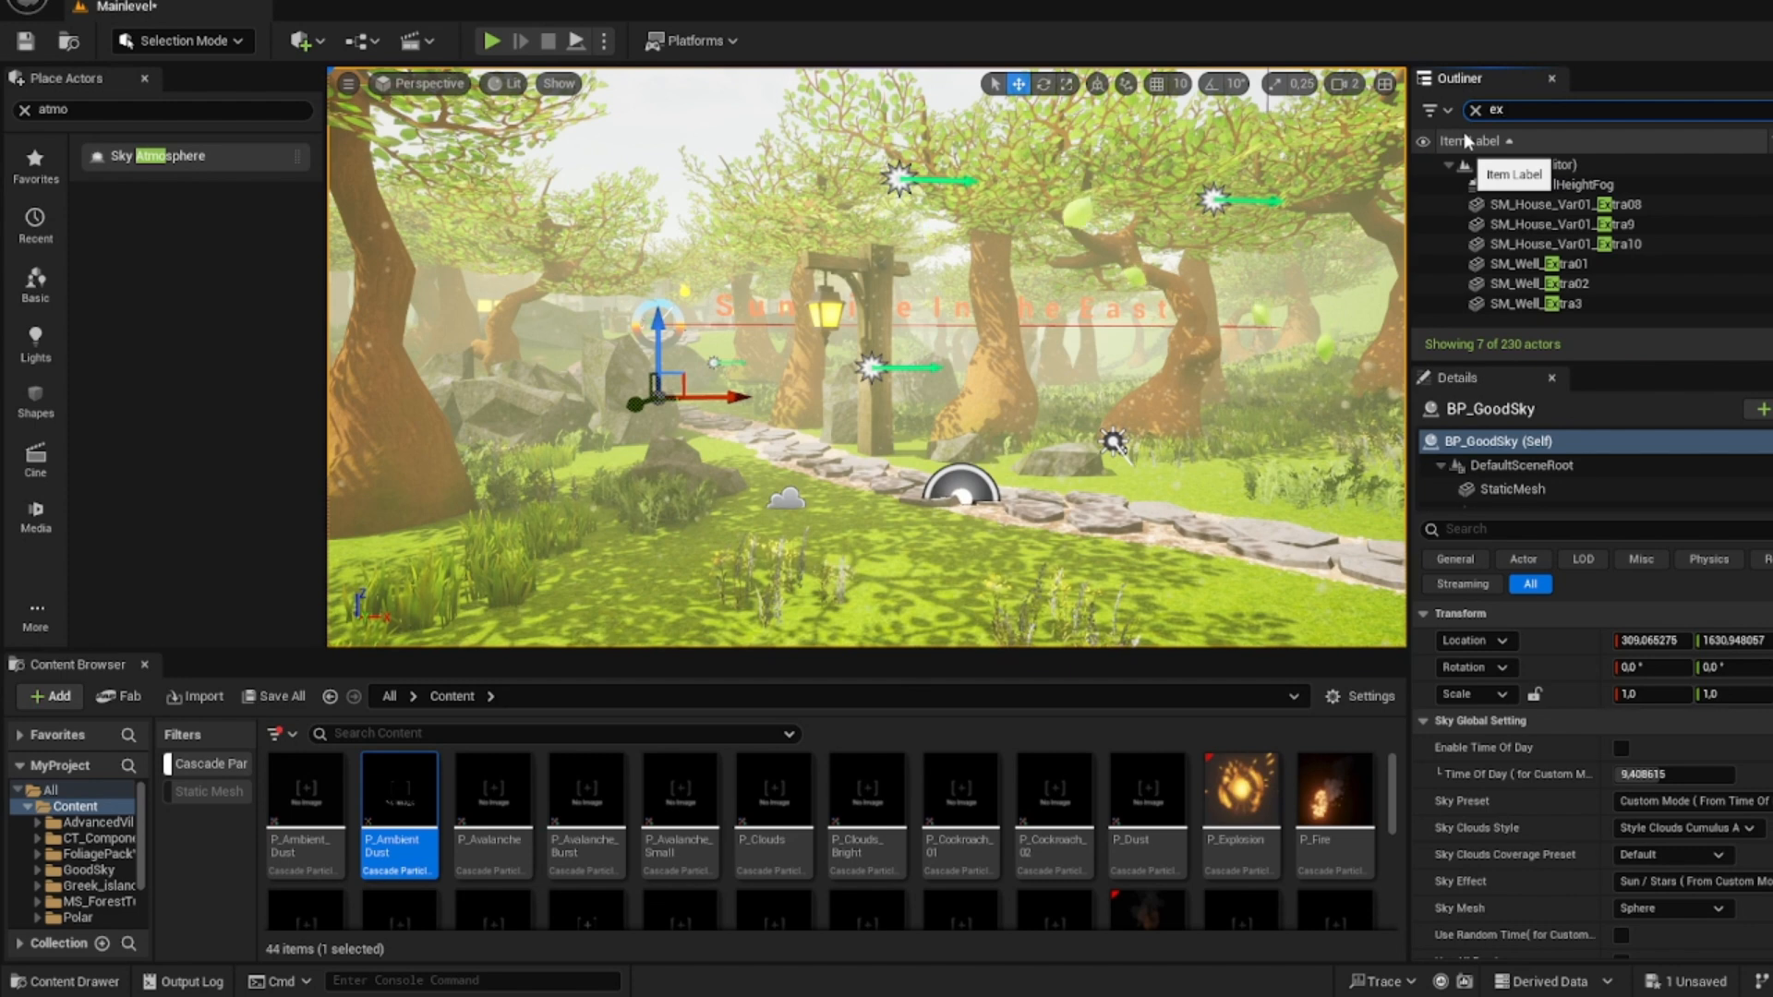
pyautogui.click(1537, 186)
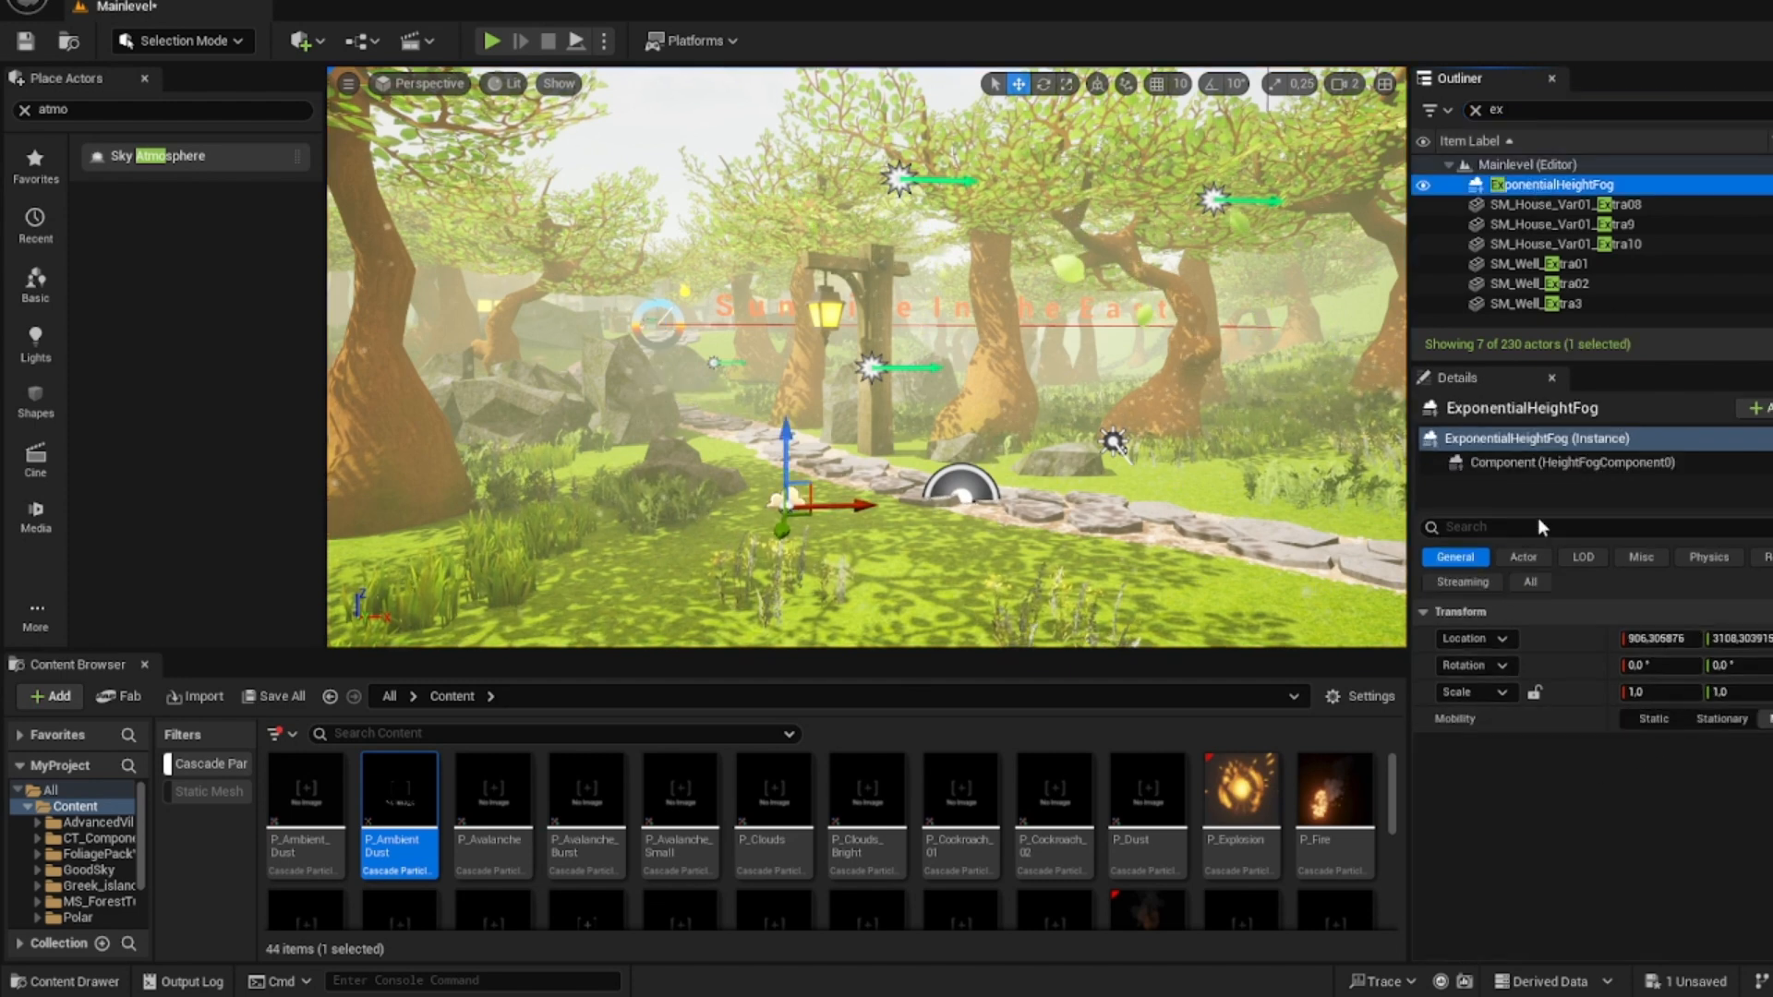
pyautogui.click(1558, 464)
pyautogui.click(1687, 748)
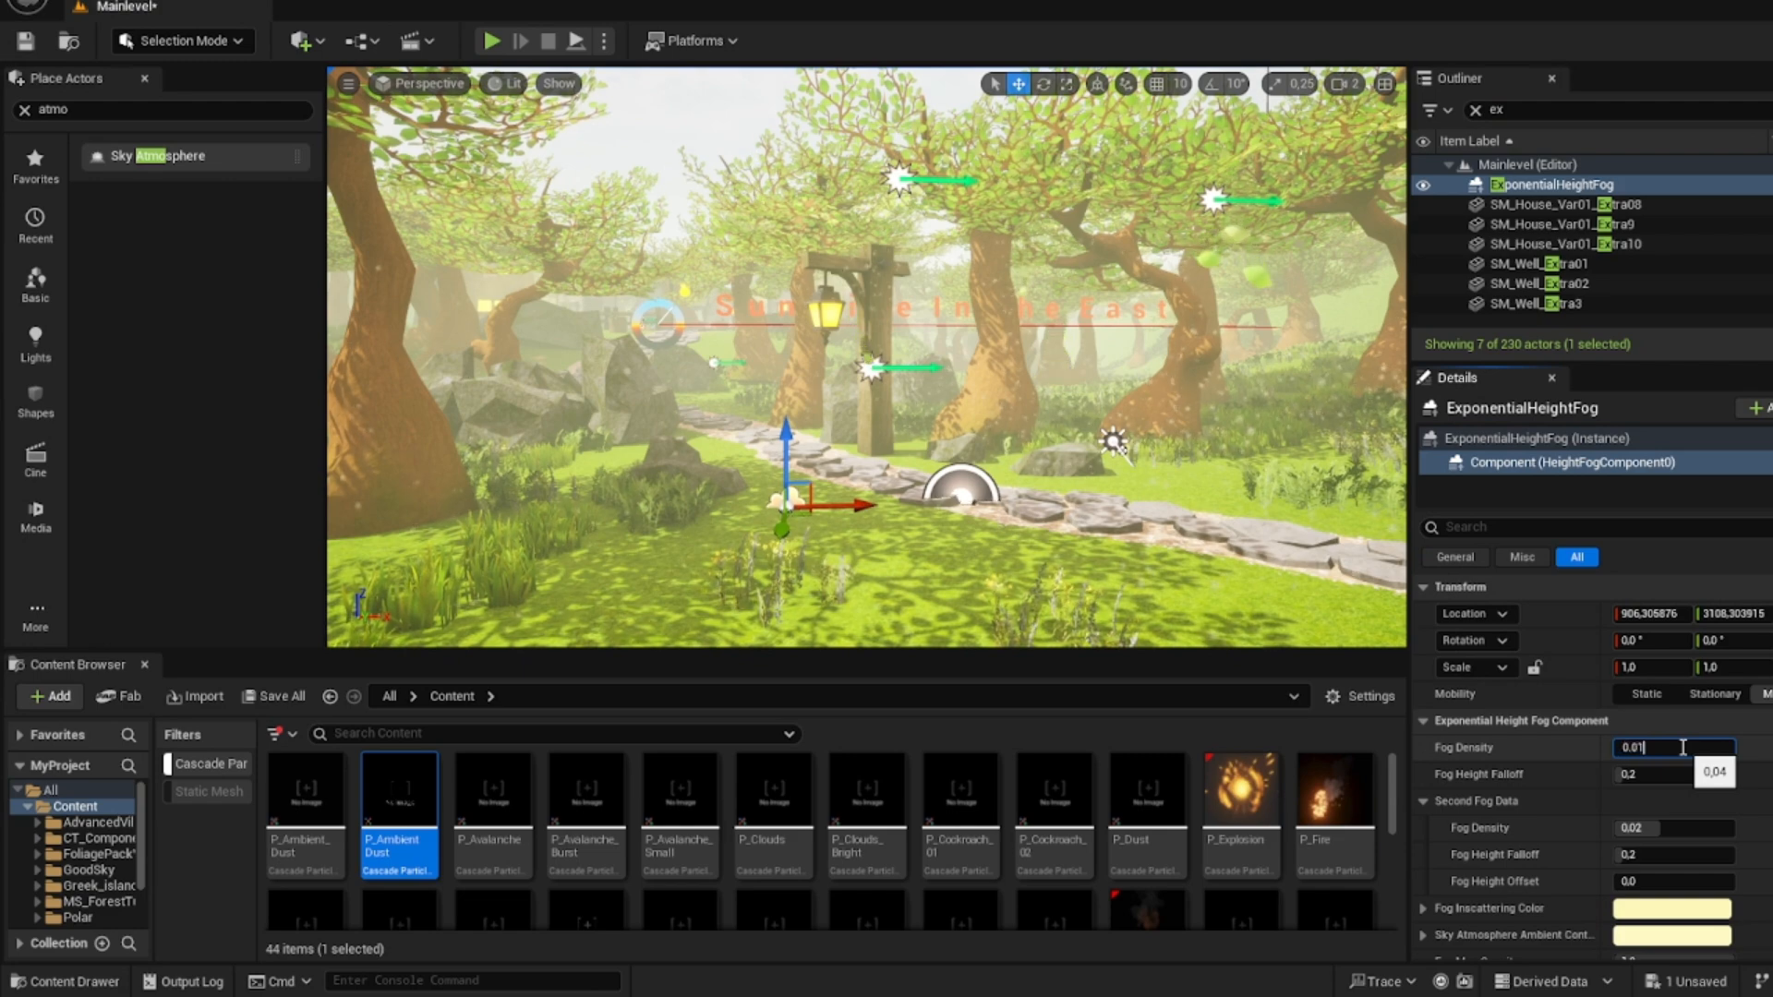
pyautogui.press('Return')
pyautogui.click(1652, 827)
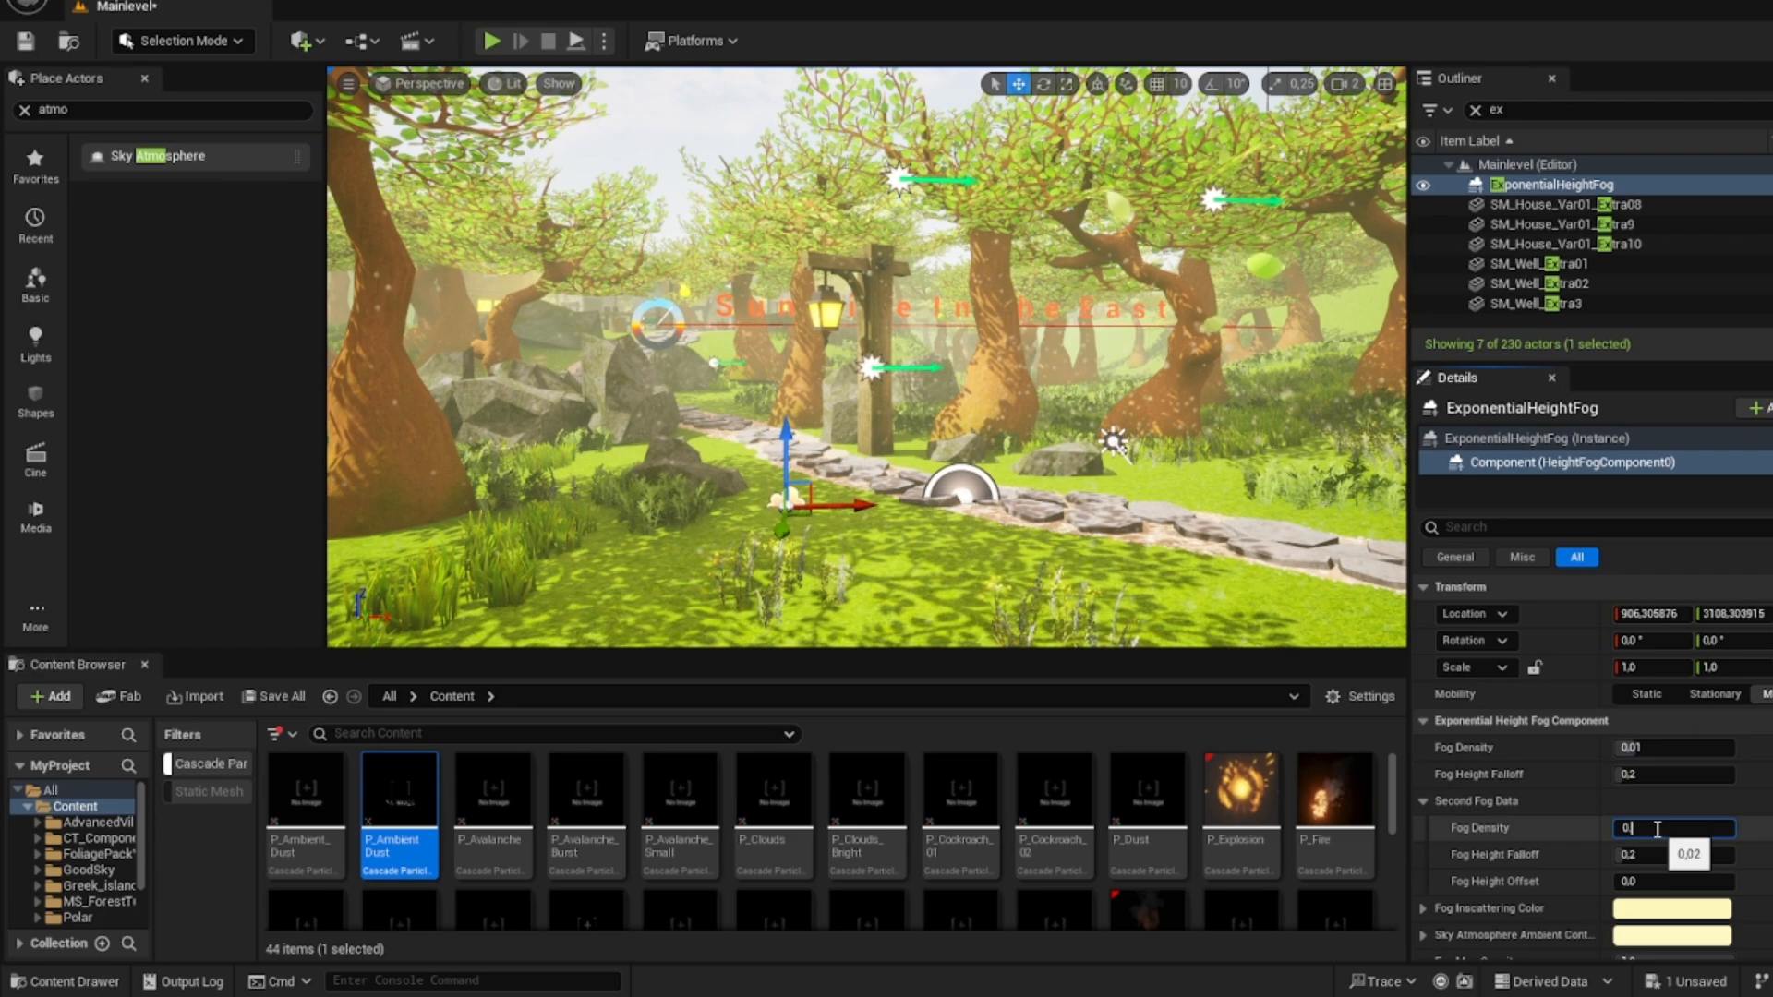
pyautogui.press('Return')
# - Review the fog from the forest edge to the village campfire and set the main Fog Density to 0.02
pyautogui.press('w')
pyautogui.moveTo(1220, 480); pyautogui.dragTo(776, 462, button='right')
pyautogui.press('w')
pyautogui.press('w')
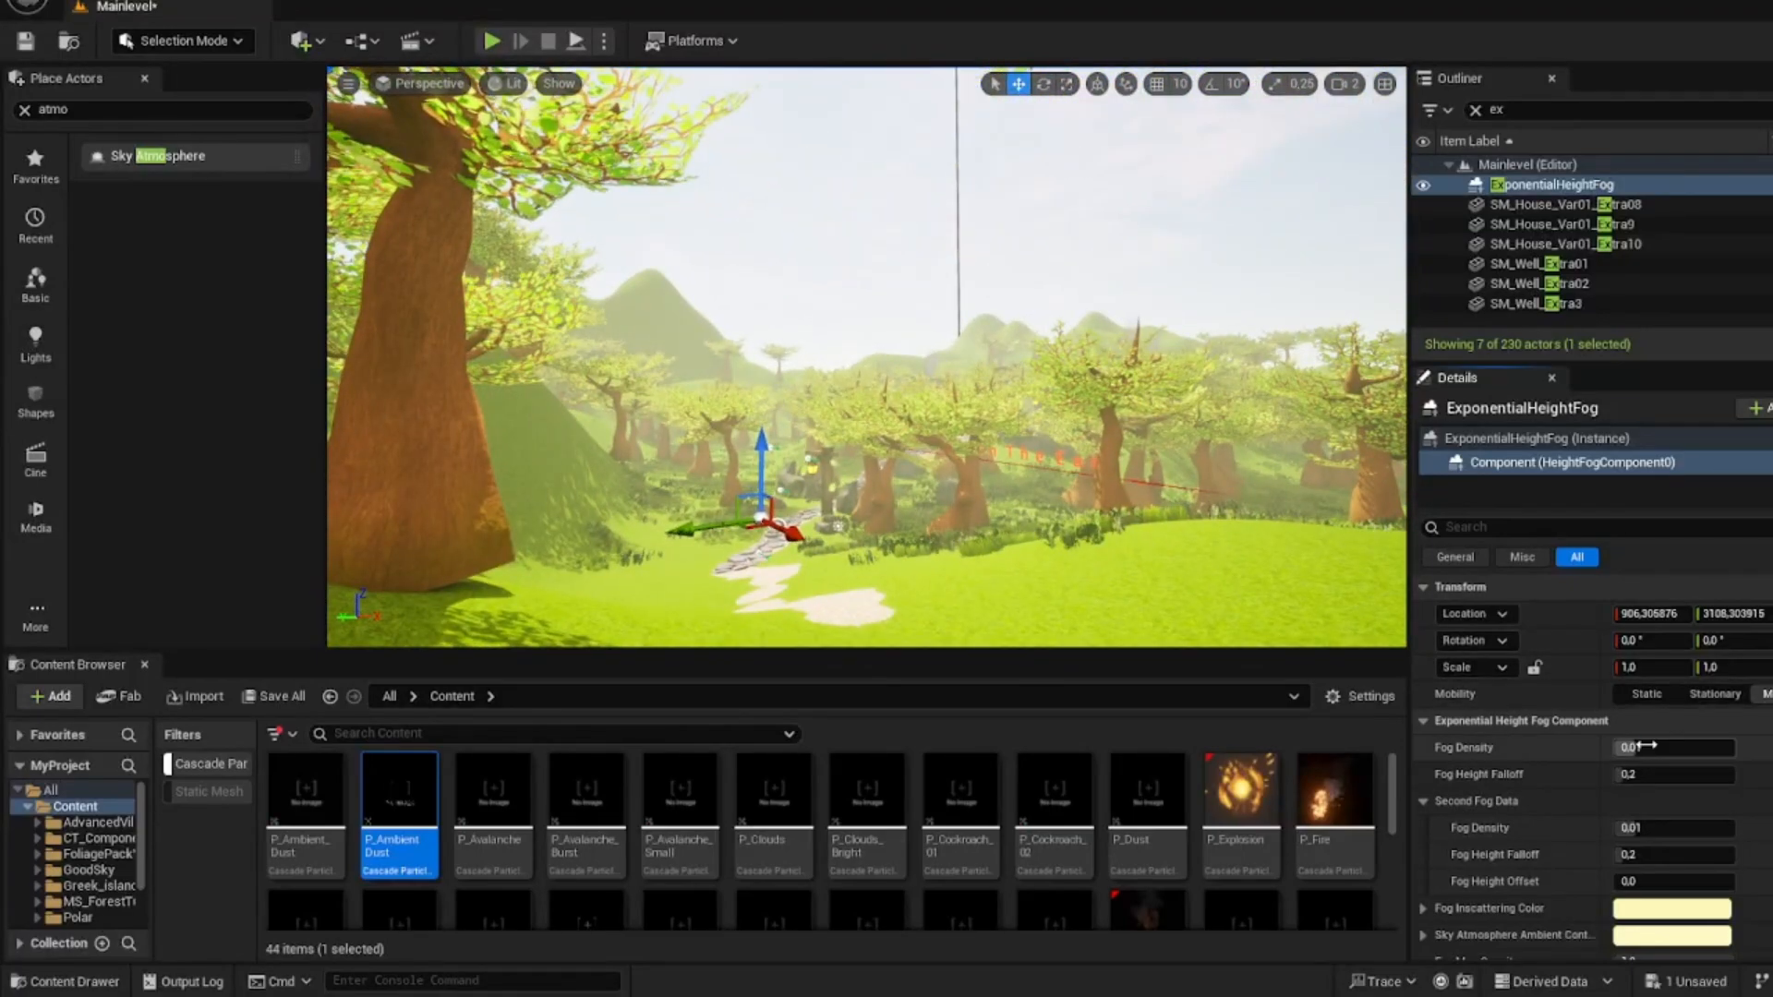
pyautogui.moveTo(1200, 490); pyautogui.dragTo(1275, 517, button='right')
pyautogui.press('w')
pyautogui.press('w')
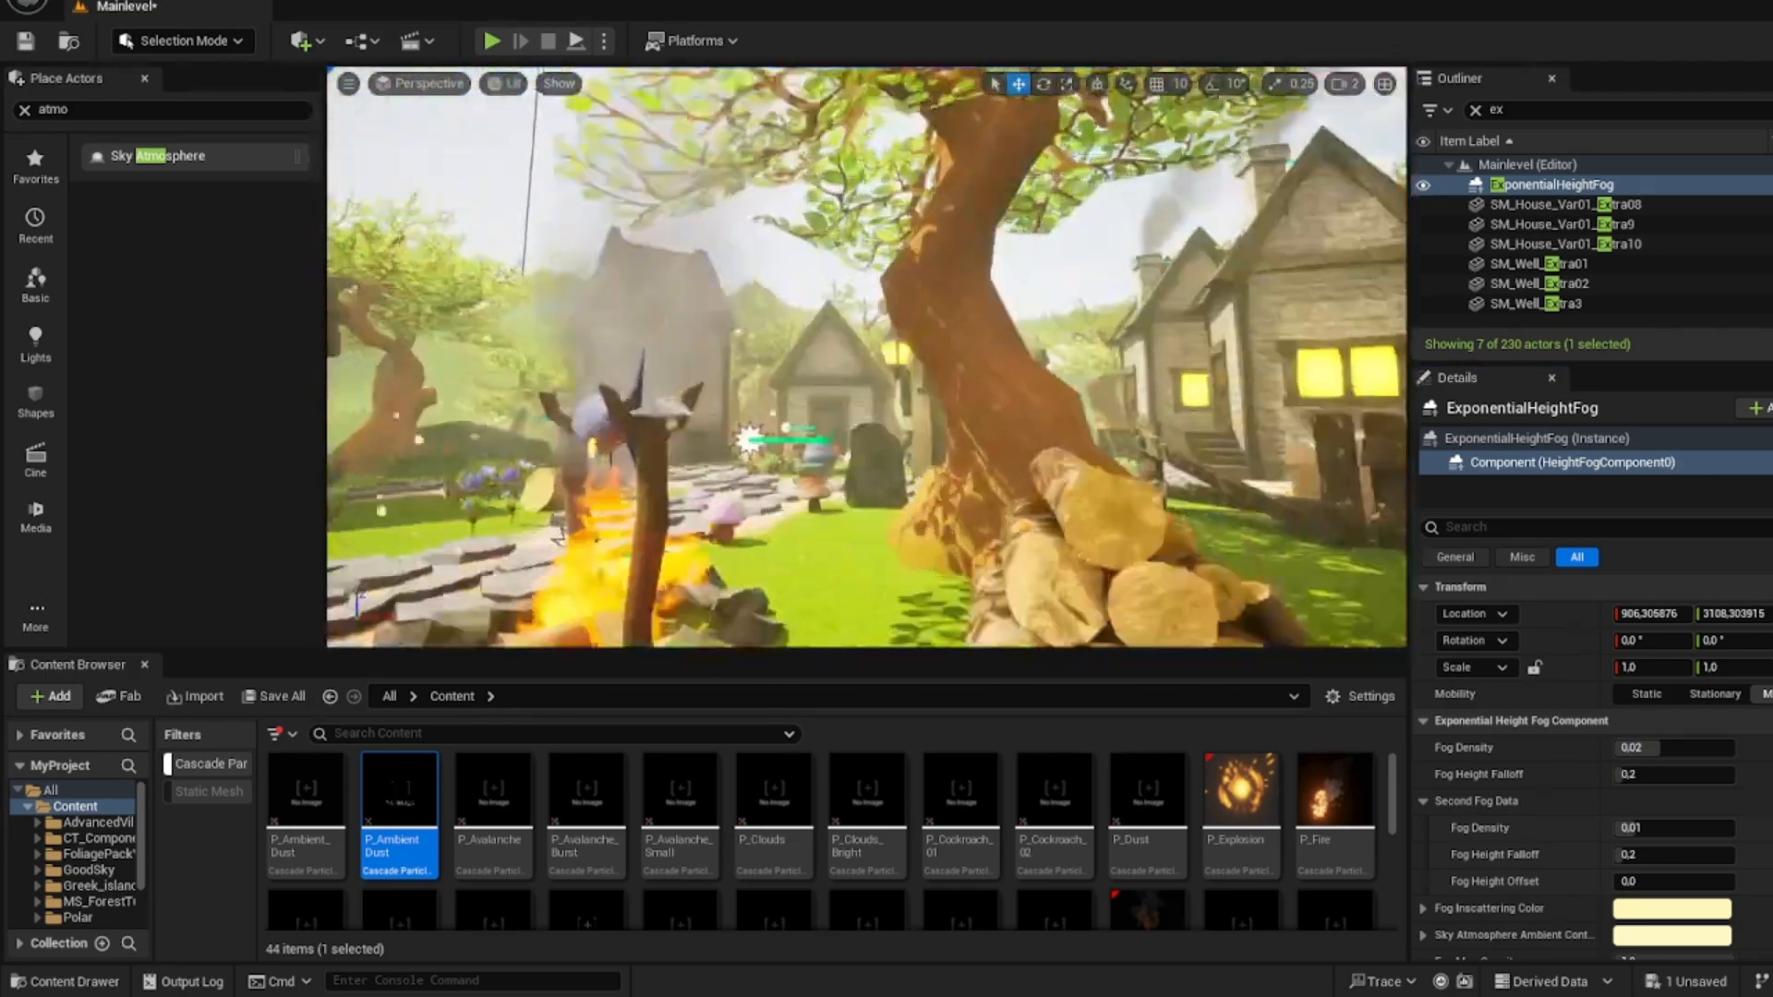
pyautogui.press('s')
pyautogui.moveTo(1275, 518); pyautogui.dragTo(1307, 498, button='right')
pyautogui.press('s')
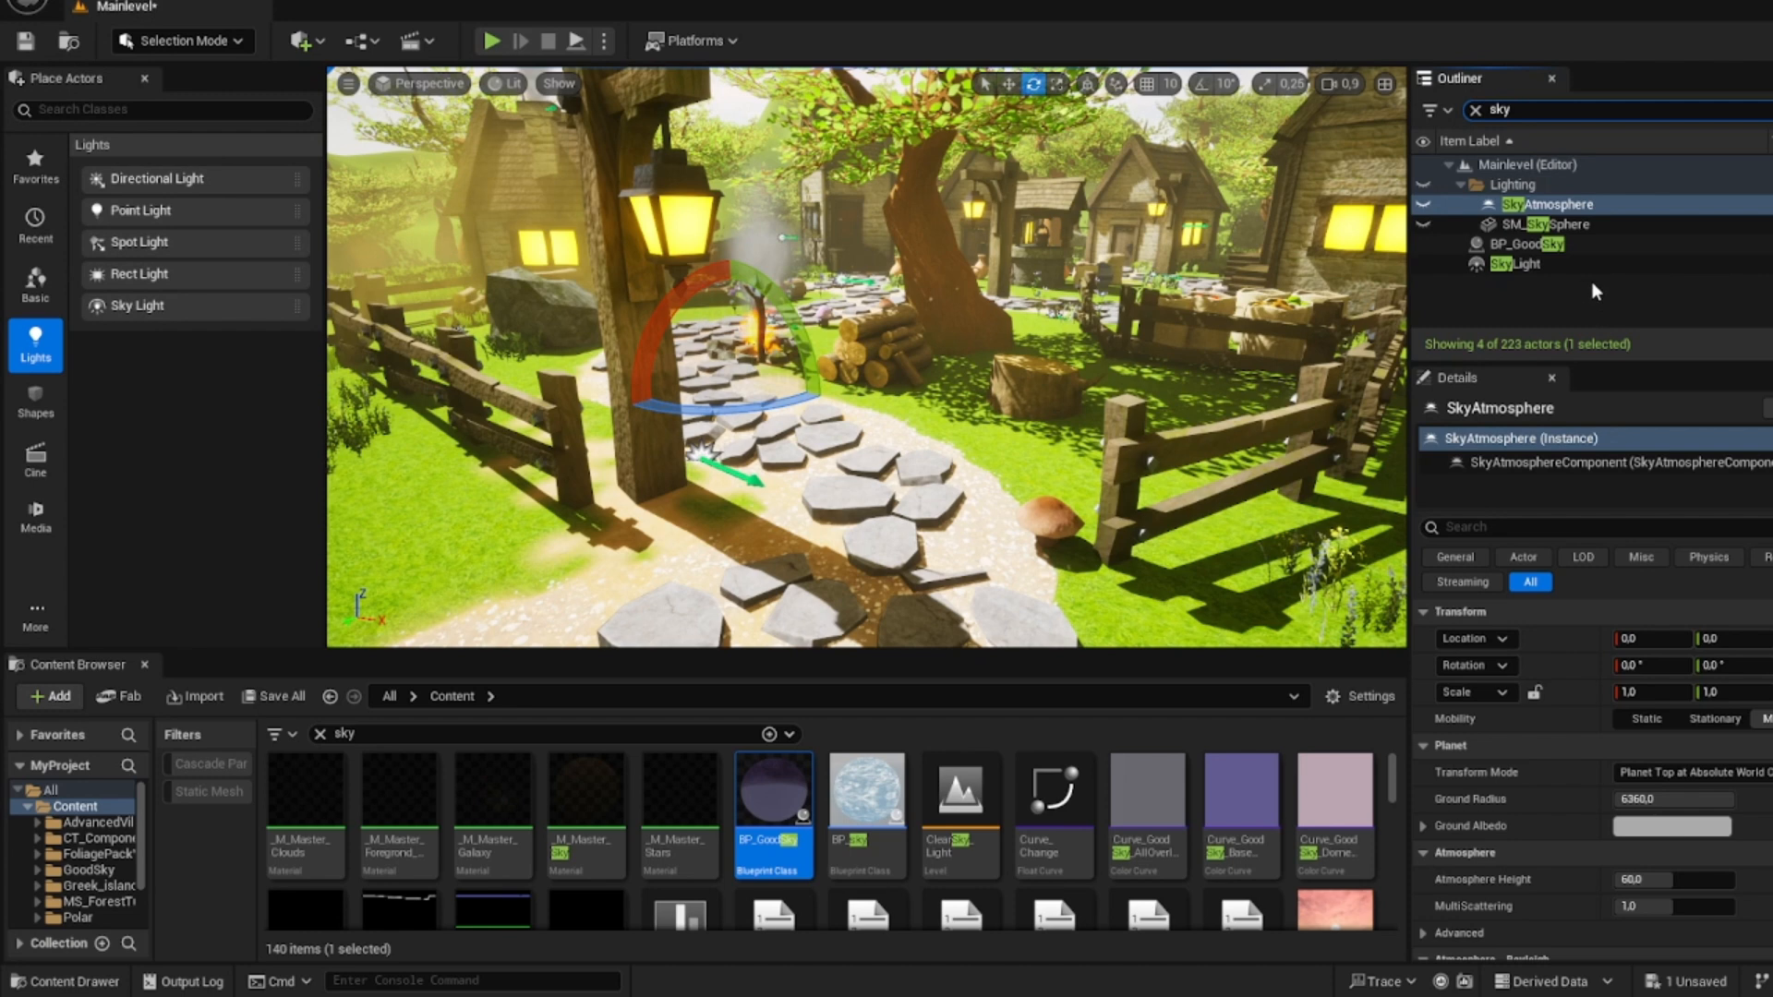
# - Set the SkyLight's Intensity Scale to 2.0
pyautogui.click(1587, 265)
pyautogui.scroll(-5, 1699, 795)
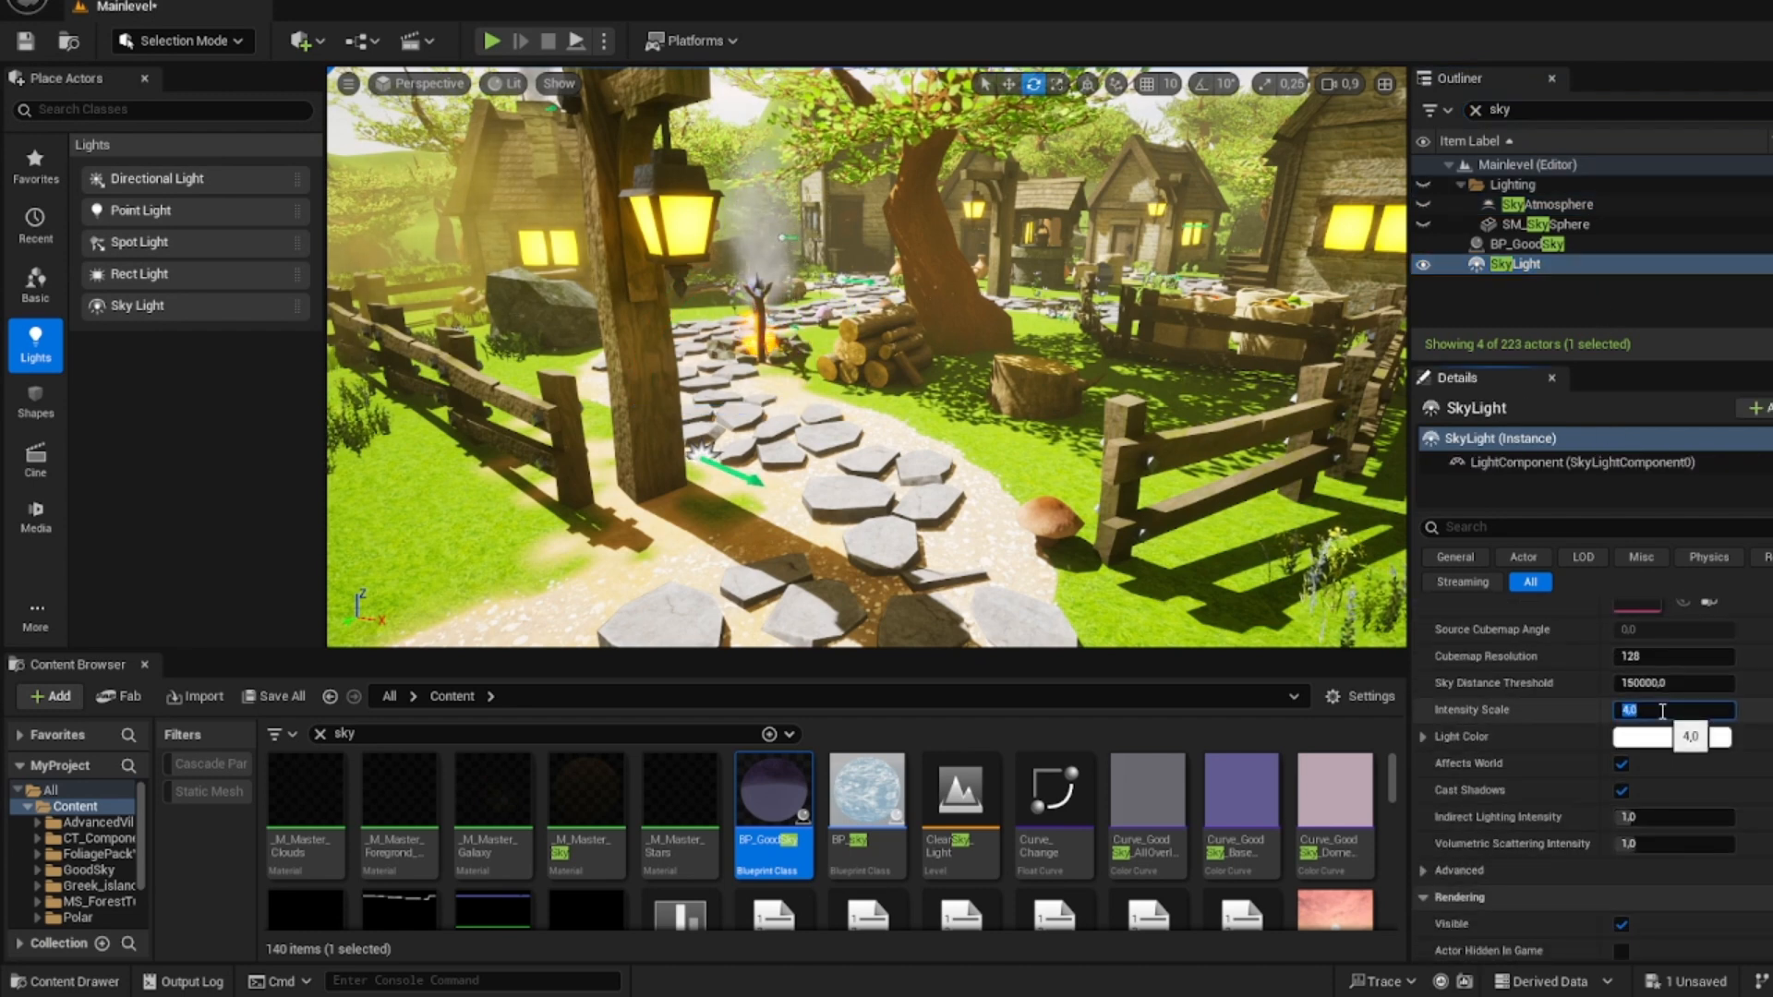
pyautogui.press('Return')
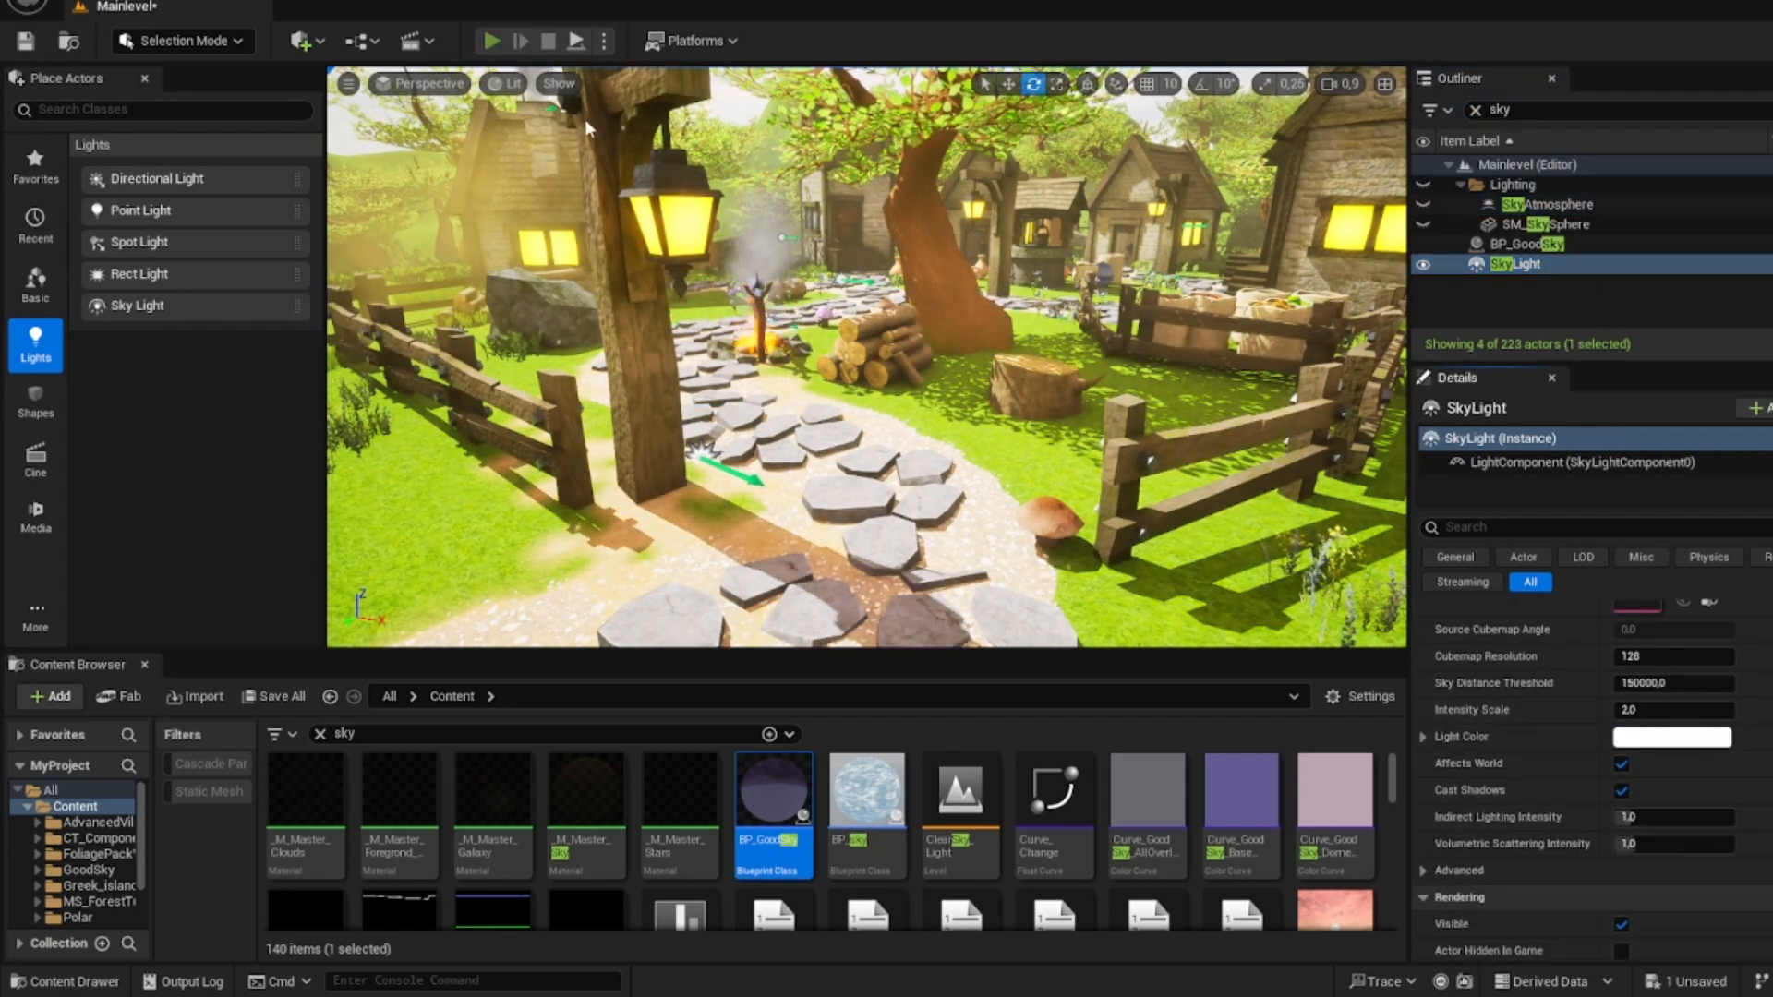
# - Play the level briefly, stop it, and simulate it instead to check the lighting
pyautogui.click(492, 40)
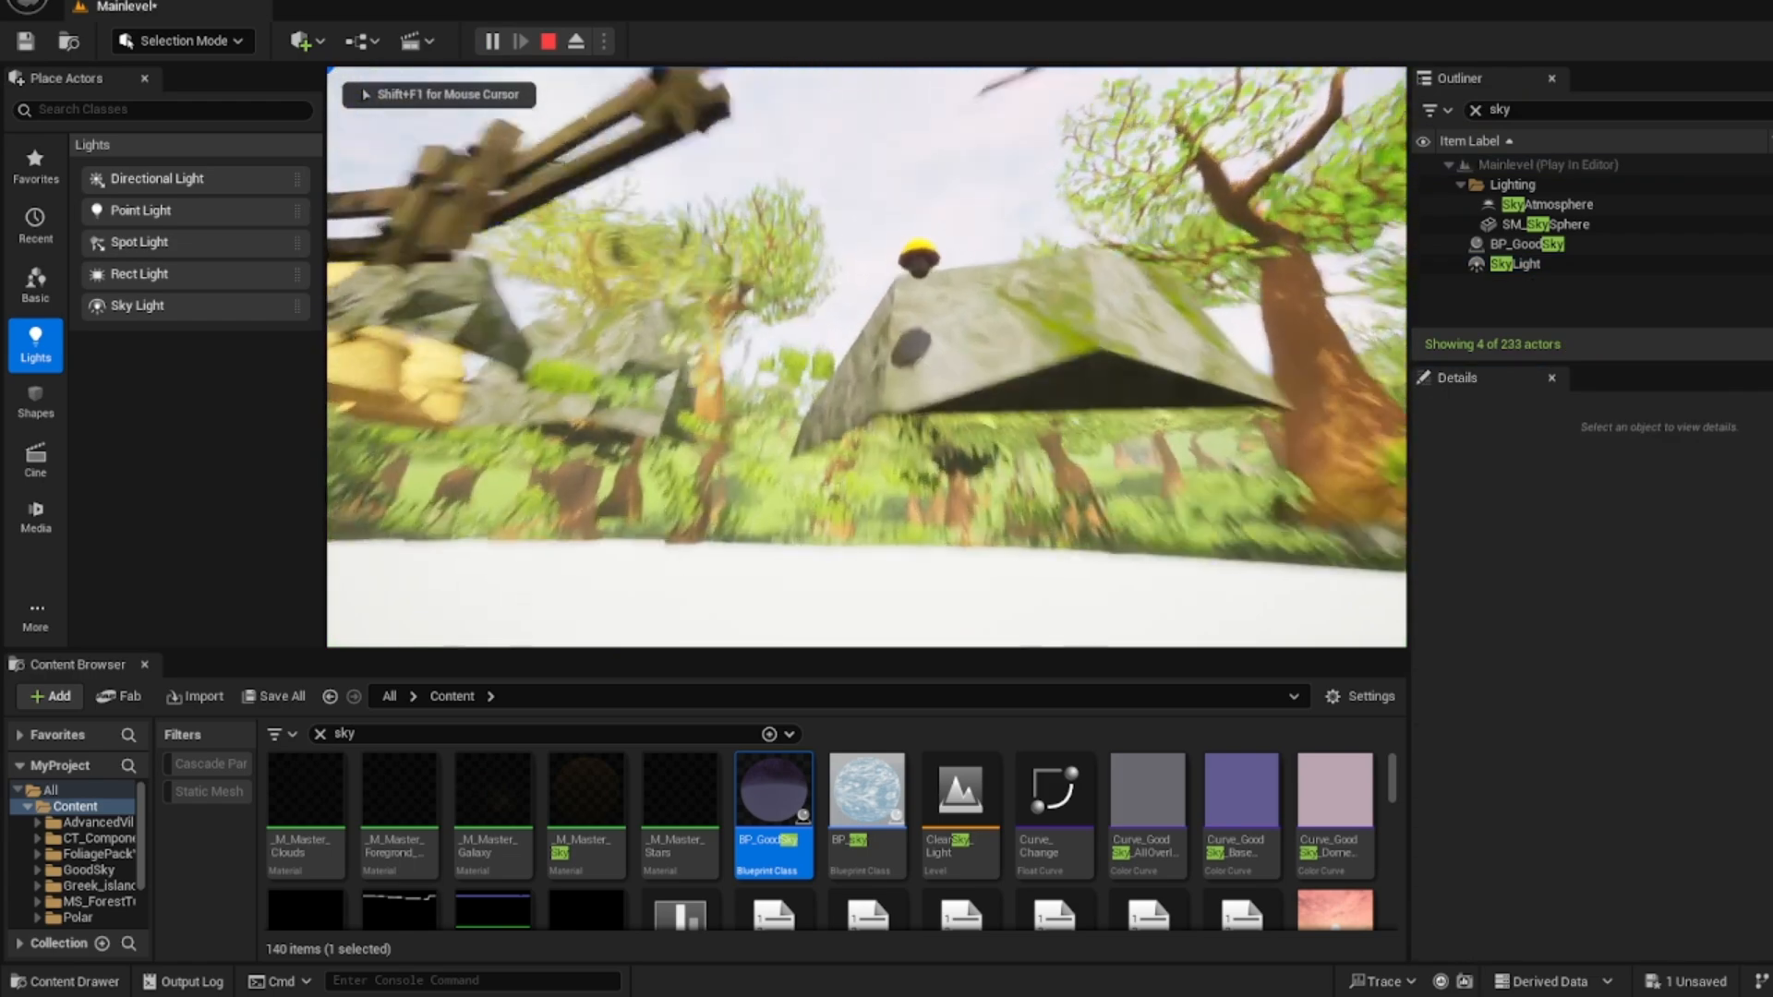
pyautogui.press('Escape')
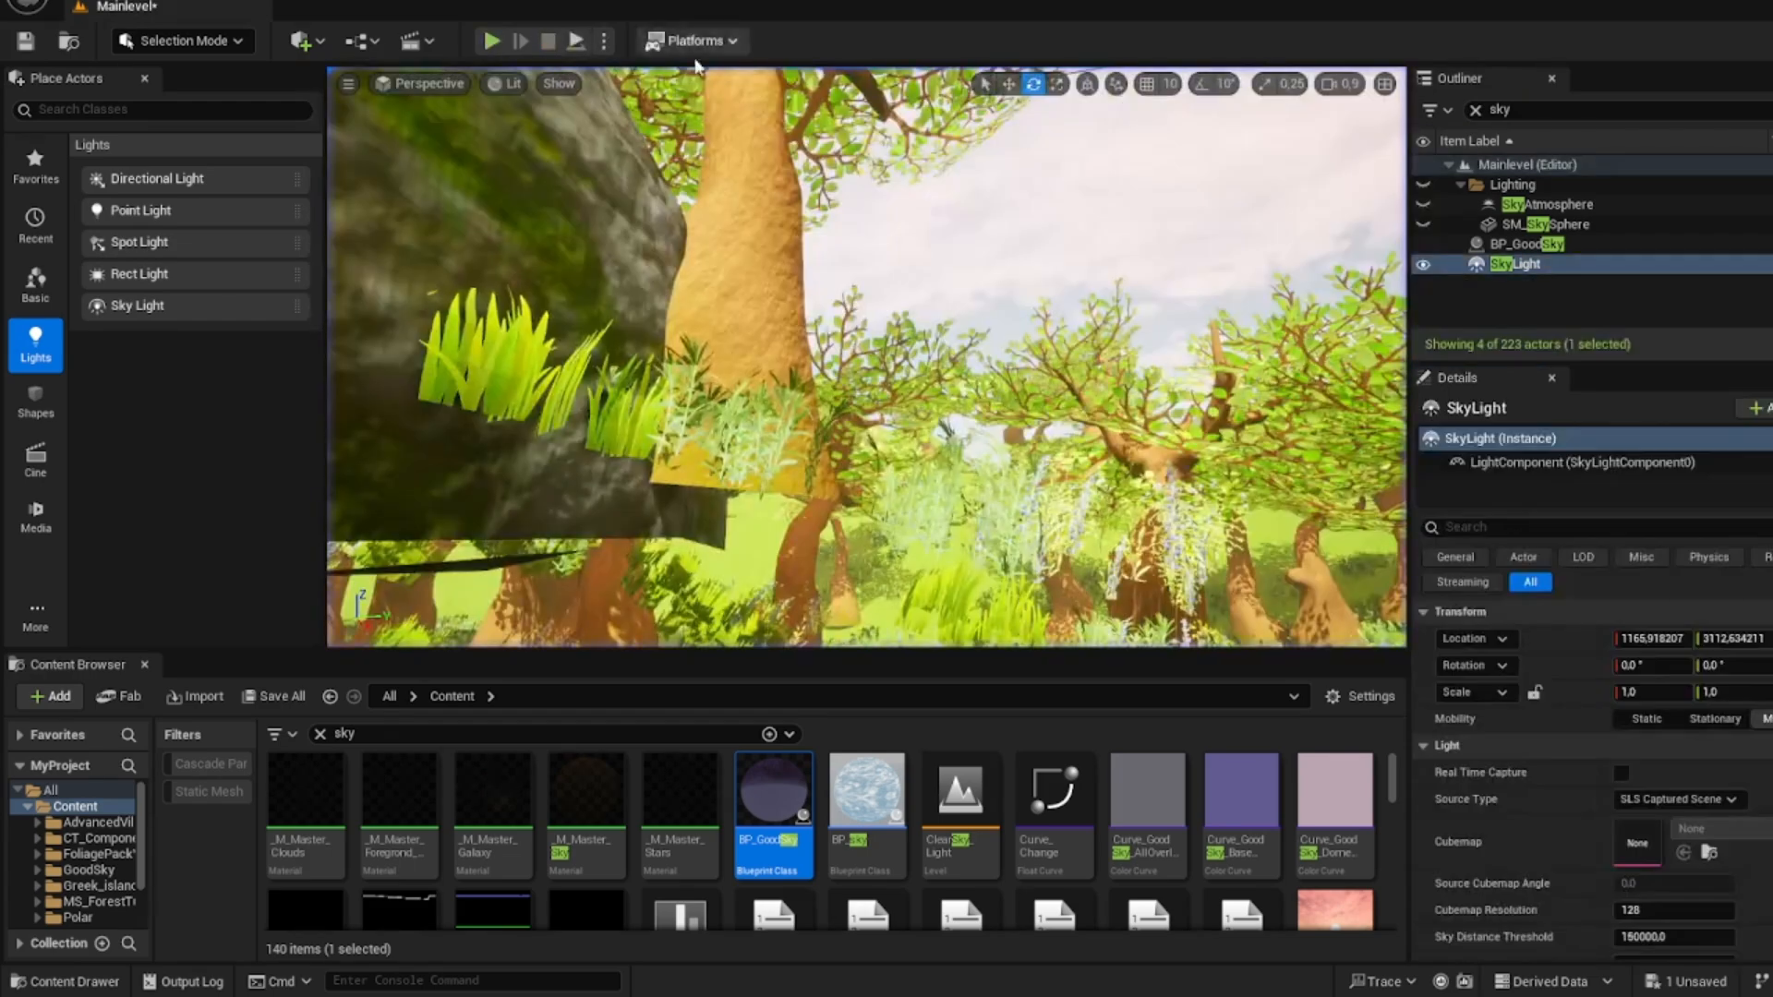
pyautogui.click(605, 41)
pyautogui.click(702, 242)
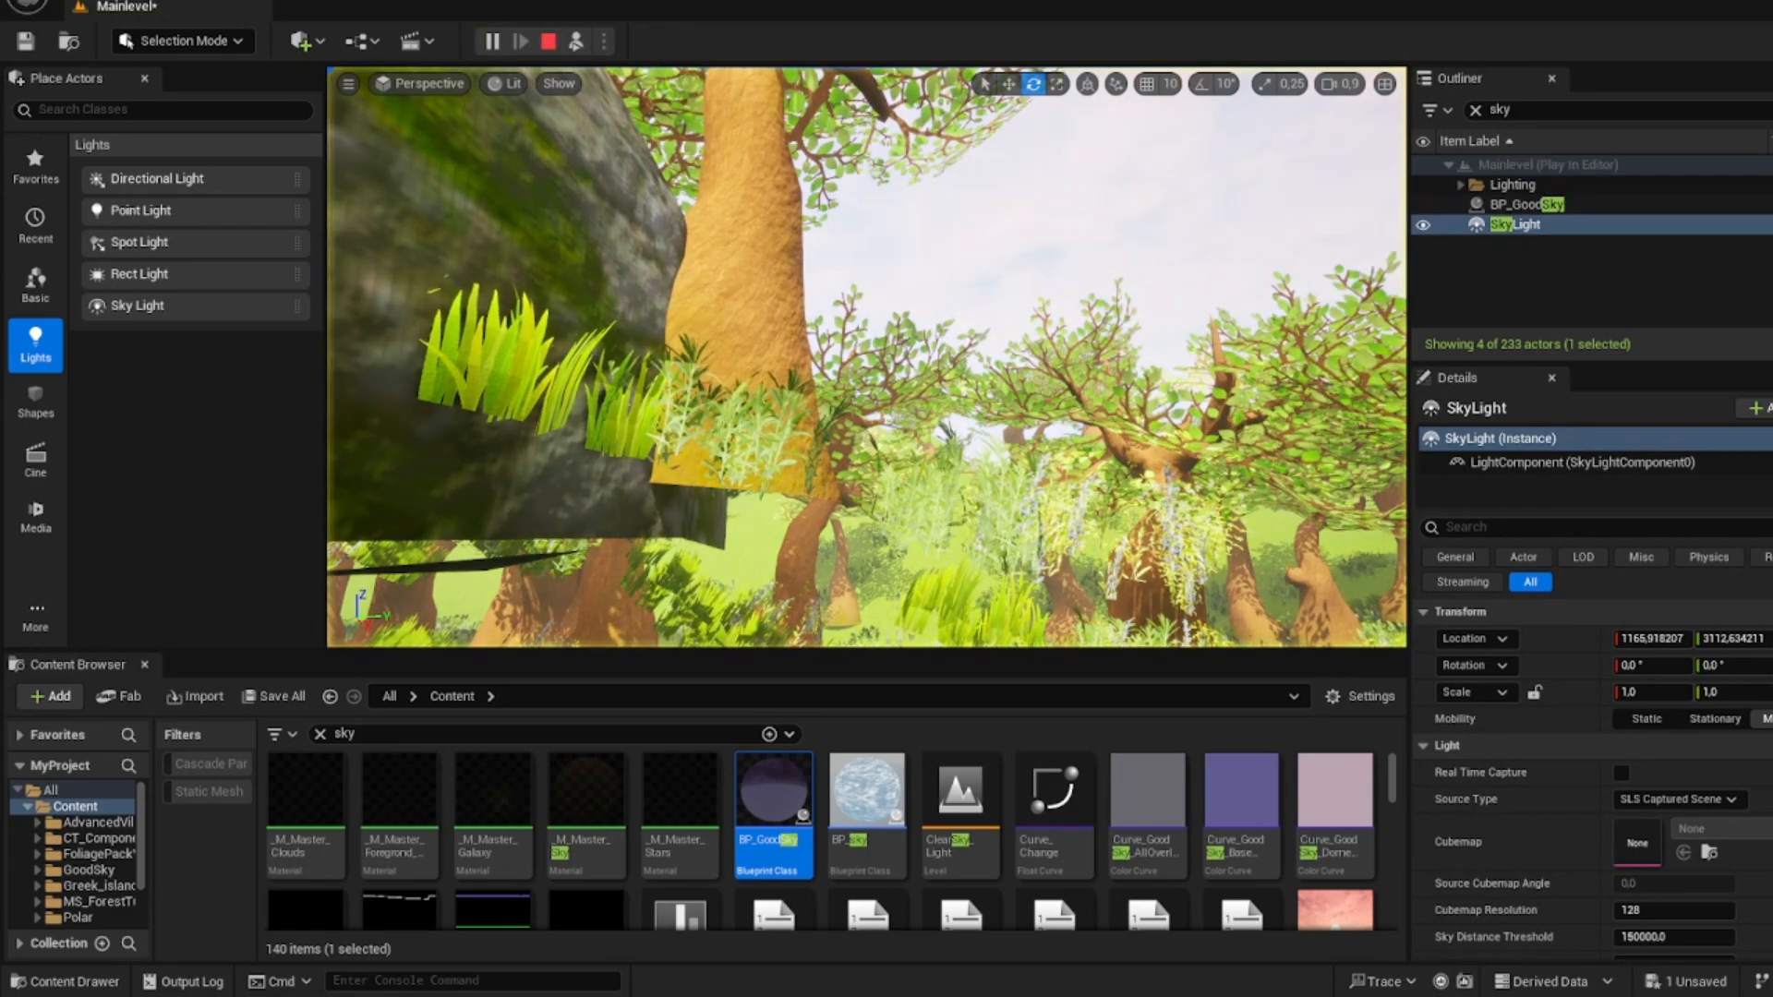